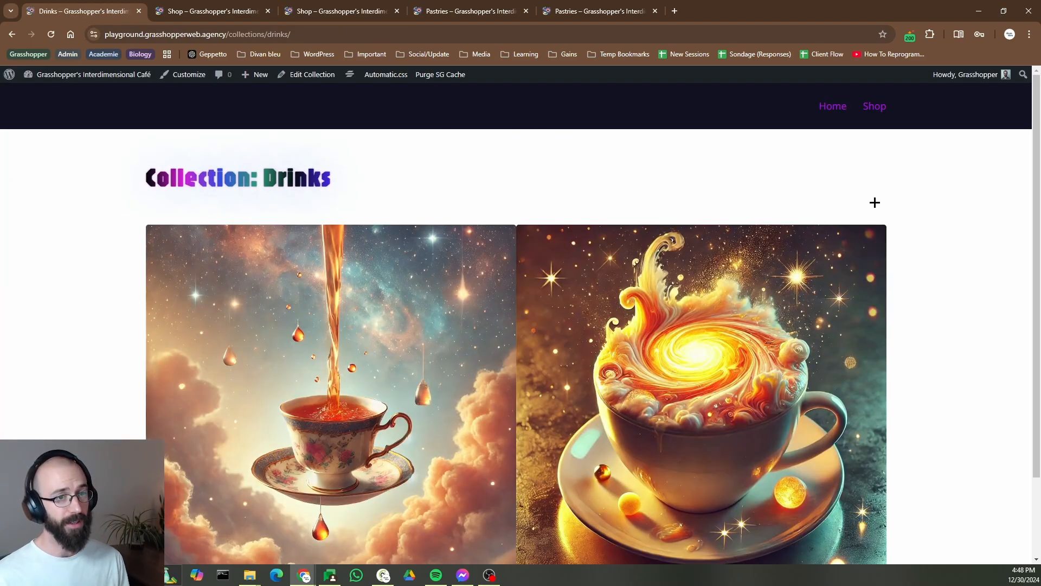
# Leave the Drinks collection page for the WordPress admin and start a new Bricks template
pyautogui.scroll(-2, 874, 201)
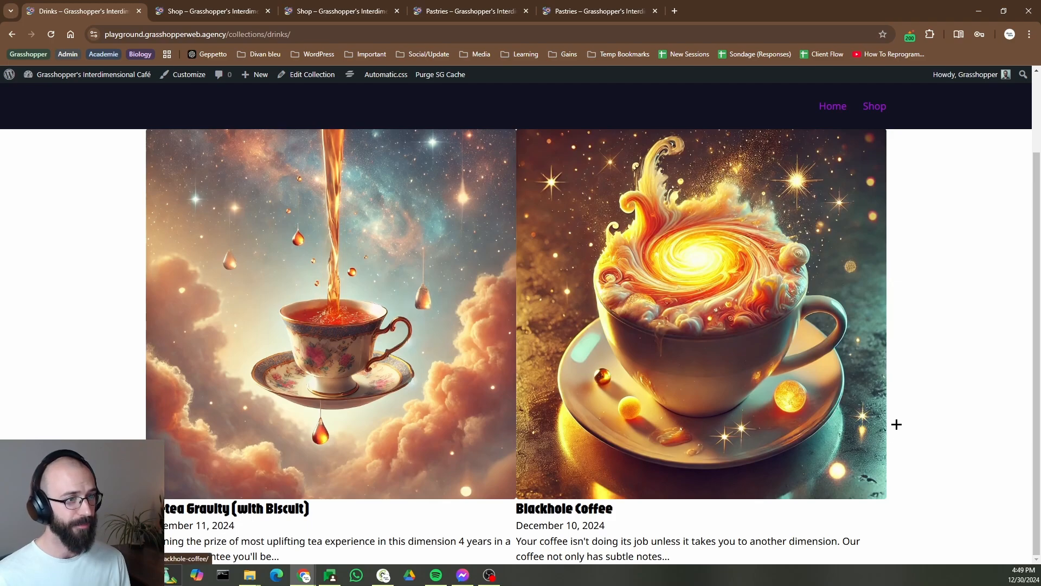
pyautogui.scroll(2, 895, 423)
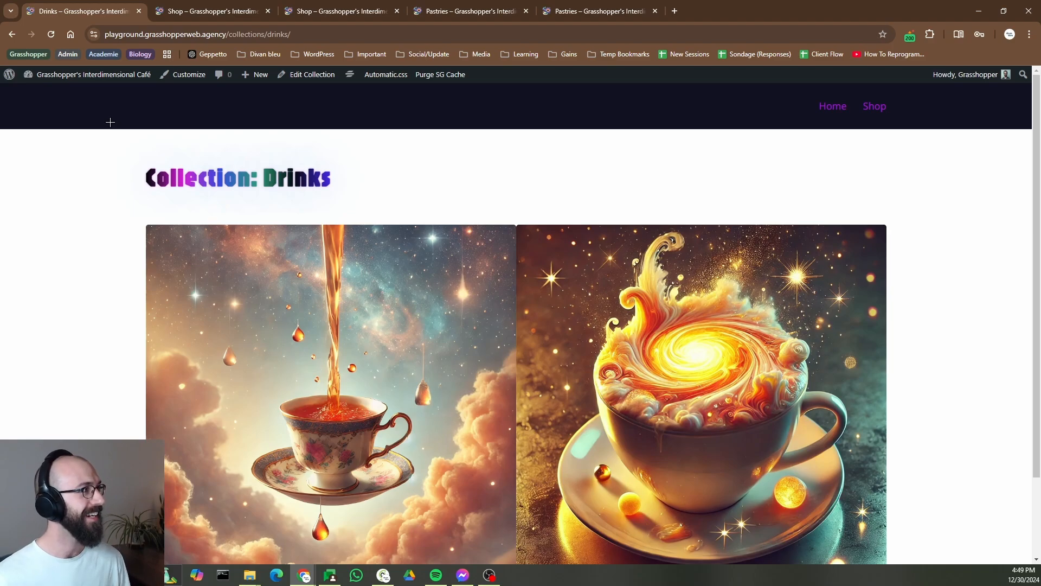
pyautogui.click(84, 80)
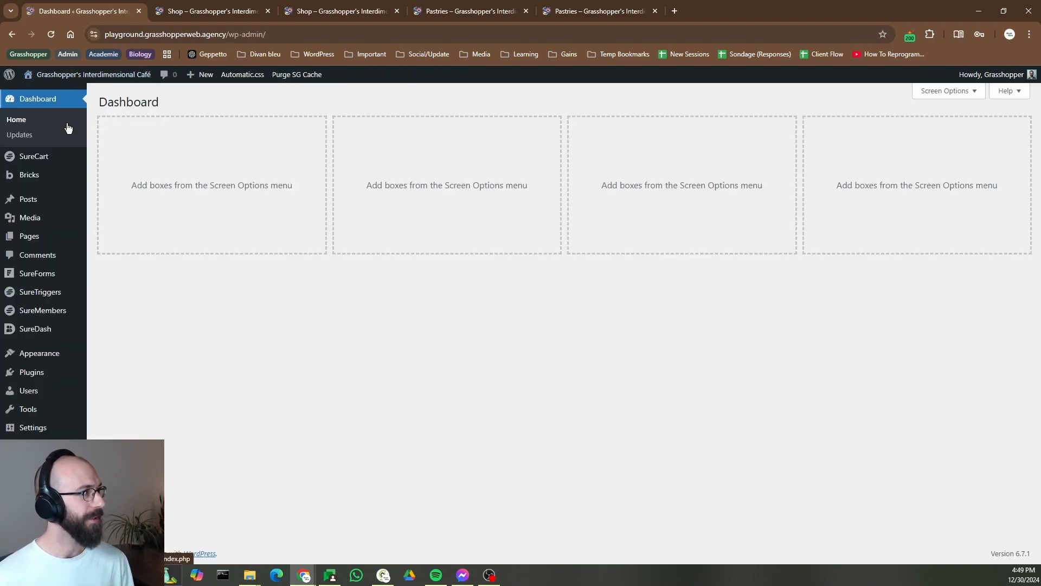
pyautogui.moveTo(34, 167)
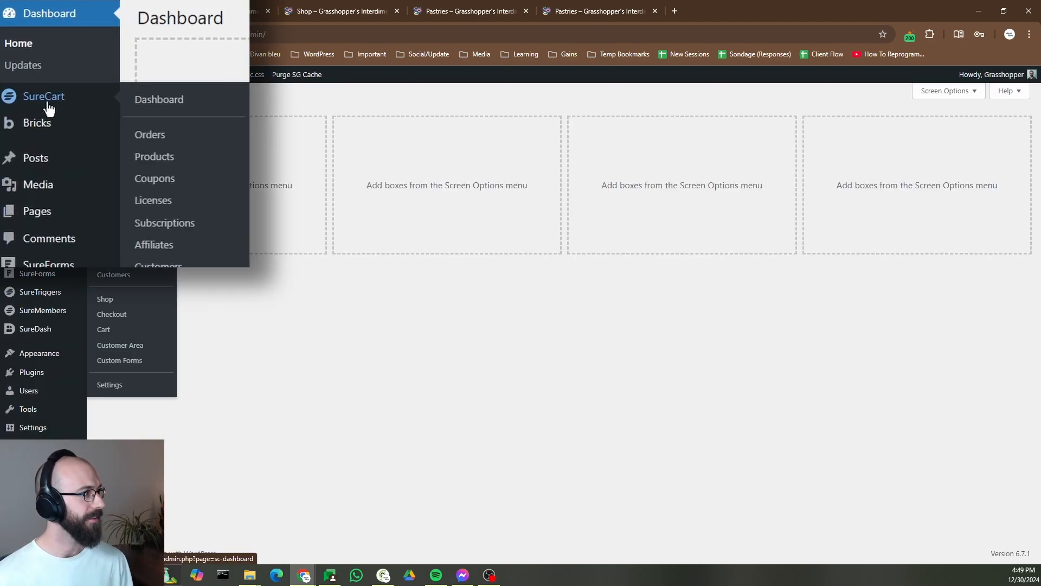
pyautogui.click(109, 196)
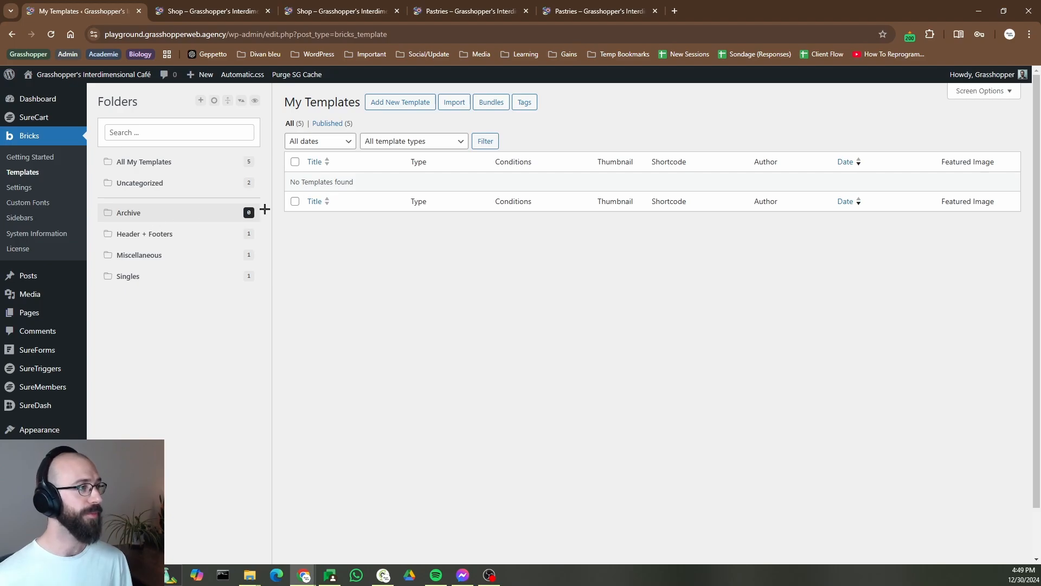
pyautogui.click(394, 105)
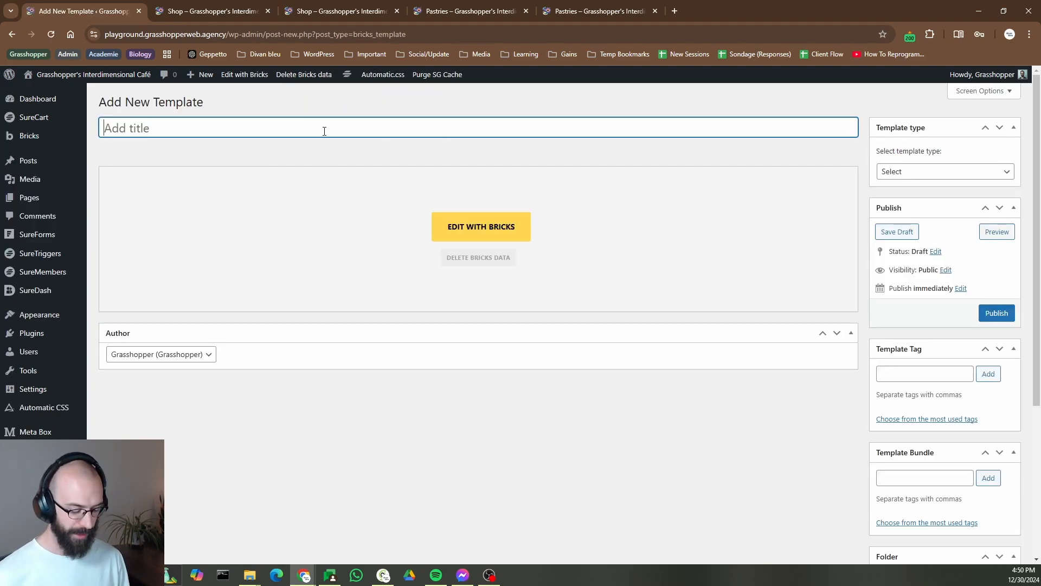
# Title the template "Collection and Shop", set its type to SureCart - Collection Archive, and publish it
pyautogui.write('Colle')
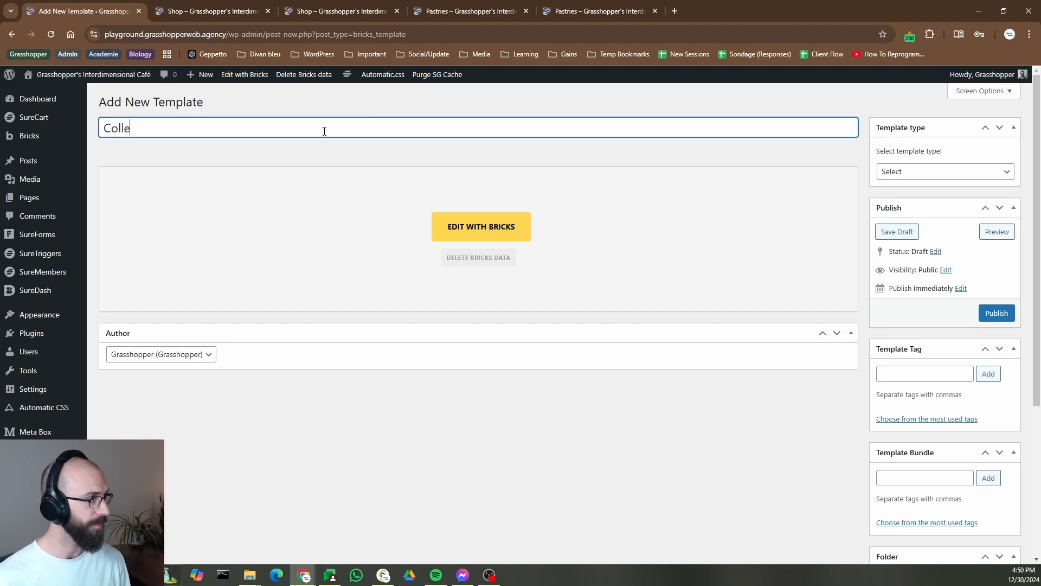
pyautogui.write('ction and Shop')
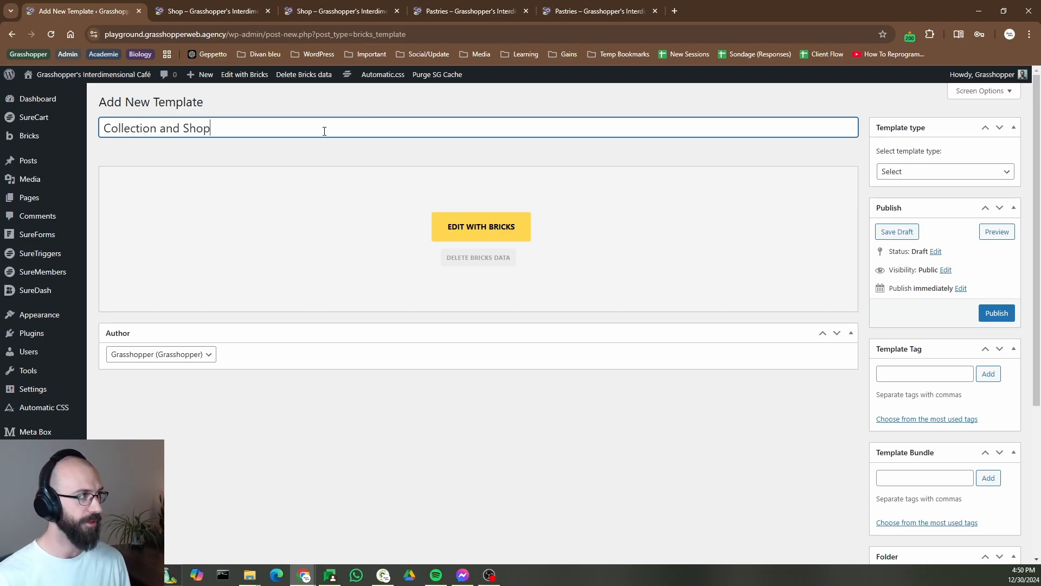
pyautogui.click(918, 173)
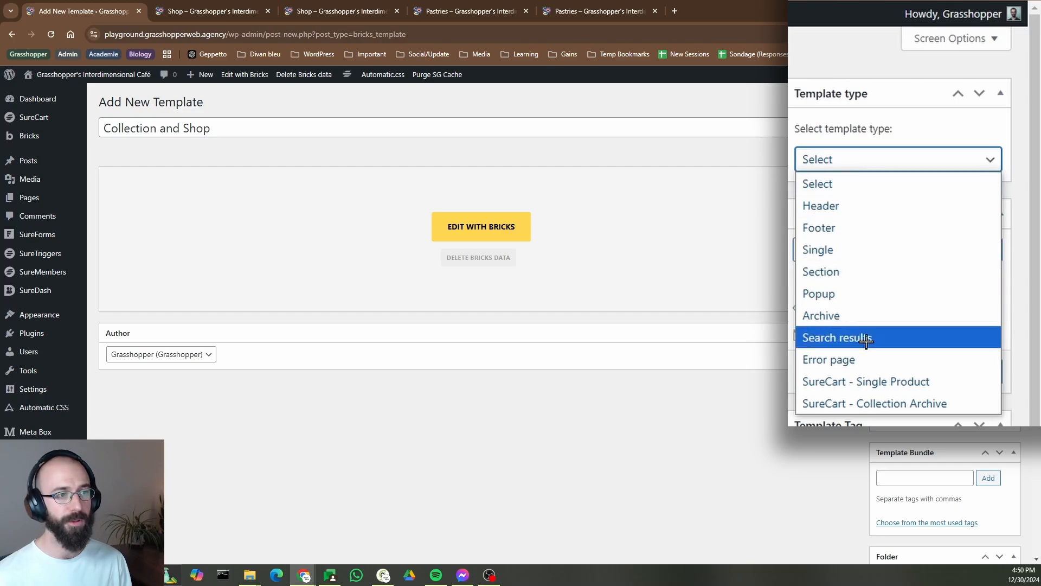
pyautogui.click(958, 403)
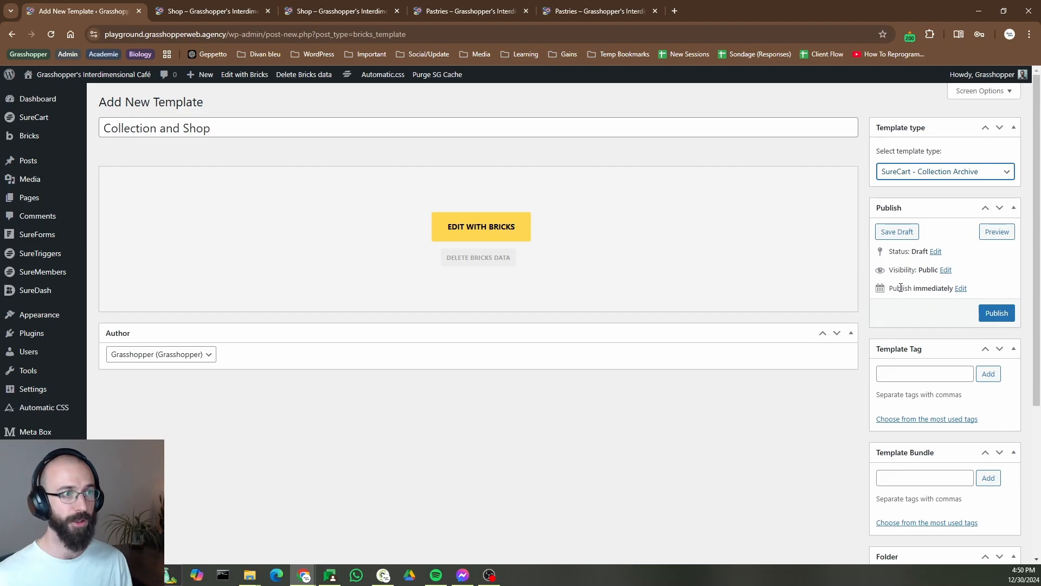
pyautogui.click(986, 315)
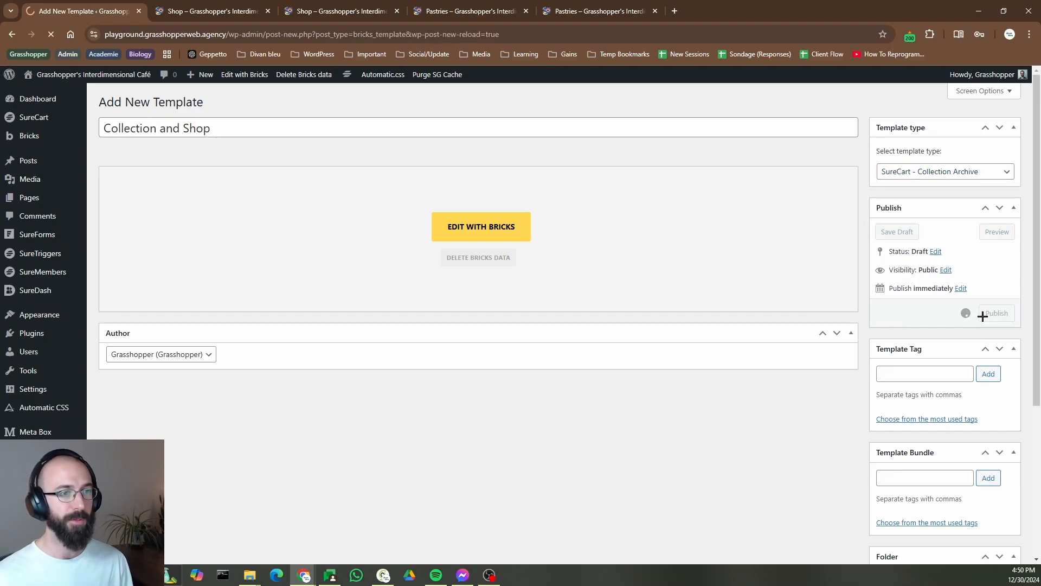
# Open the new template in the Bricks builder and bring up its template settings with more width
pyautogui.click(470, 260)
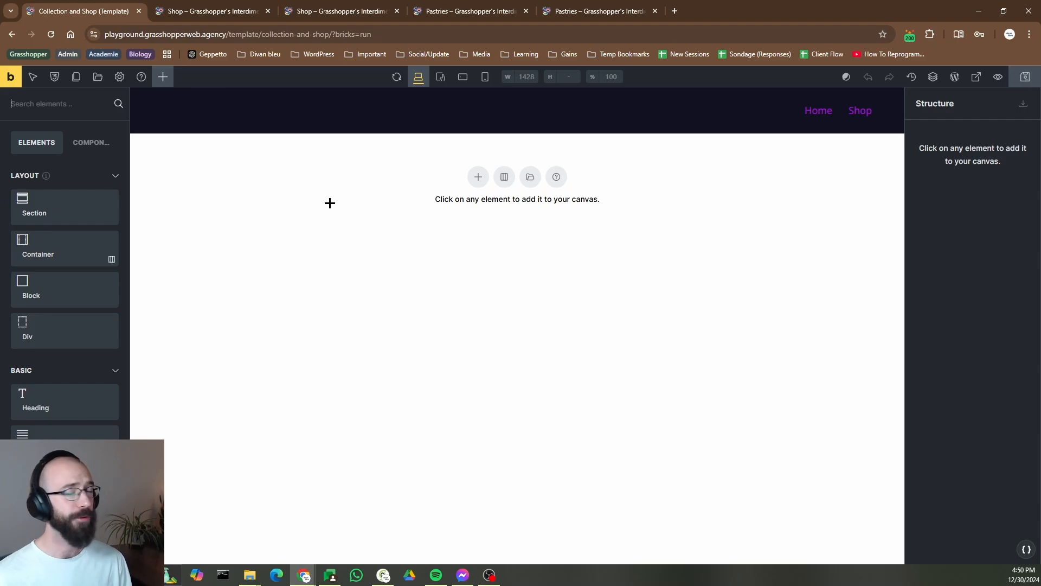
pyautogui.click(120, 78)
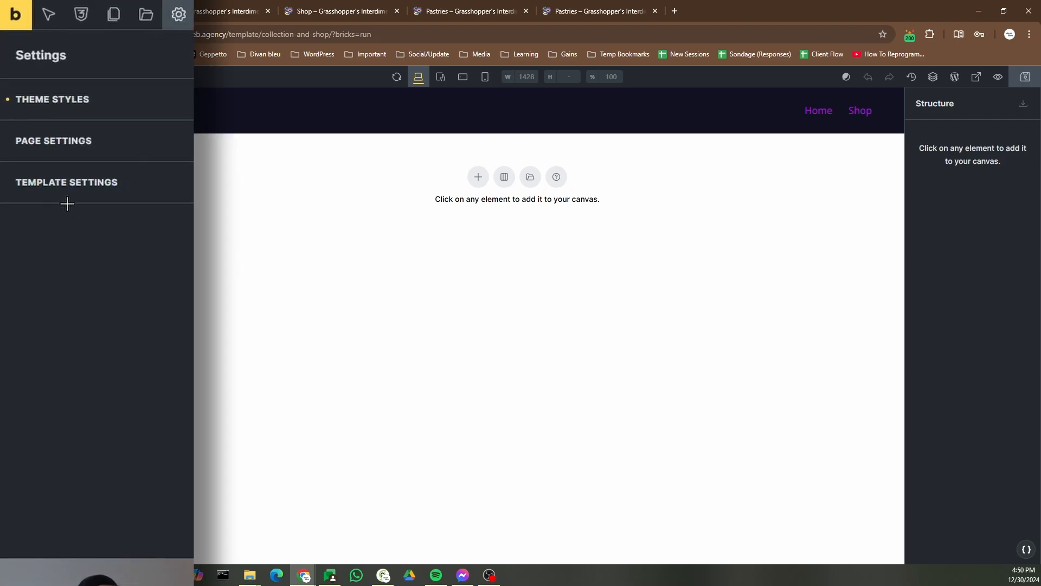
pyautogui.click(73, 184)
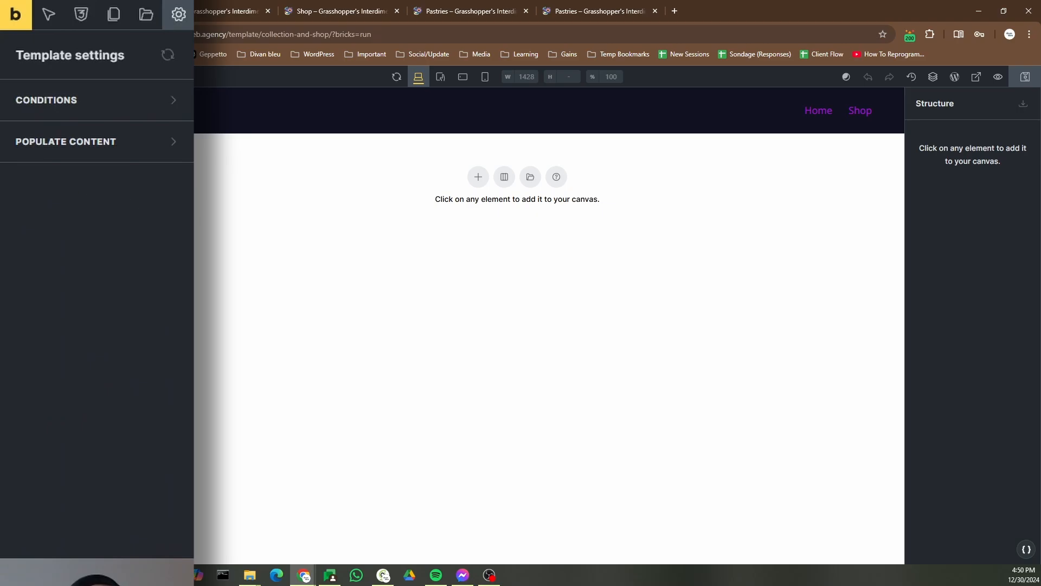
pyautogui.moveTo(191, 234); pyautogui.dragTo(210, 234)
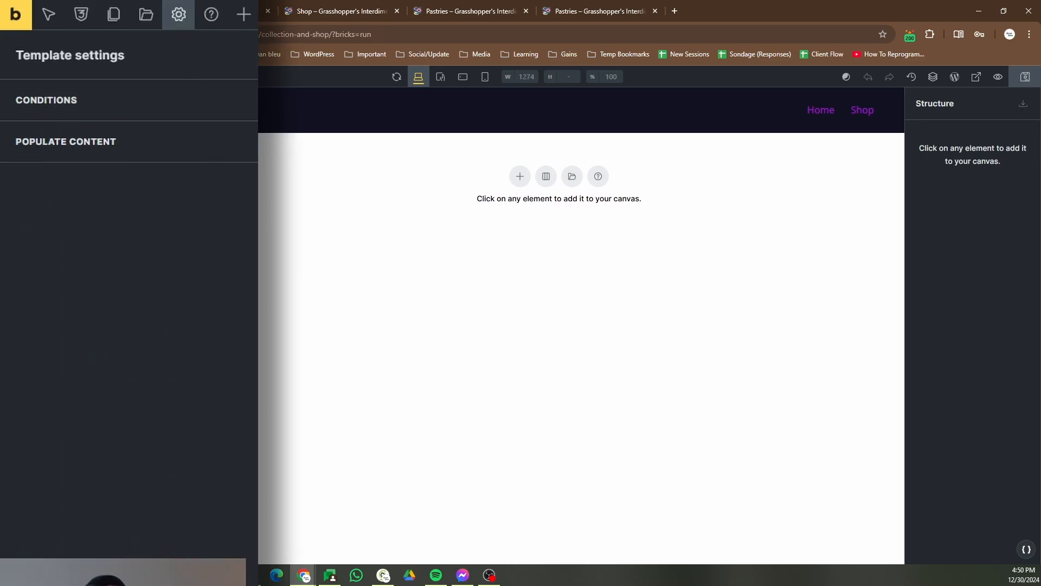
# Add an Archive display condition for Categories & Tags, applied to All terms (Collections)
pyautogui.click(148, 94)
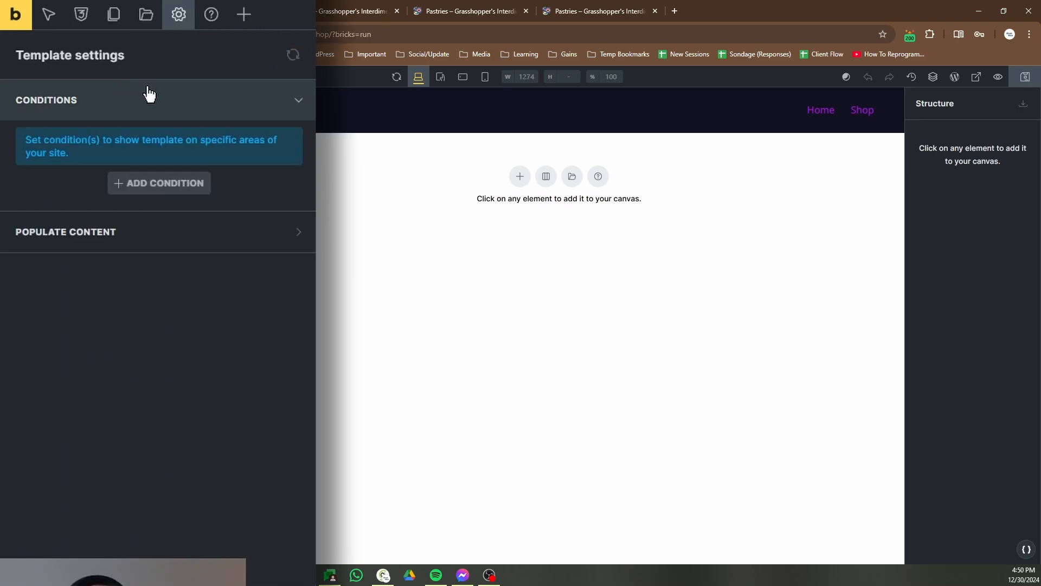
pyautogui.click(150, 185)
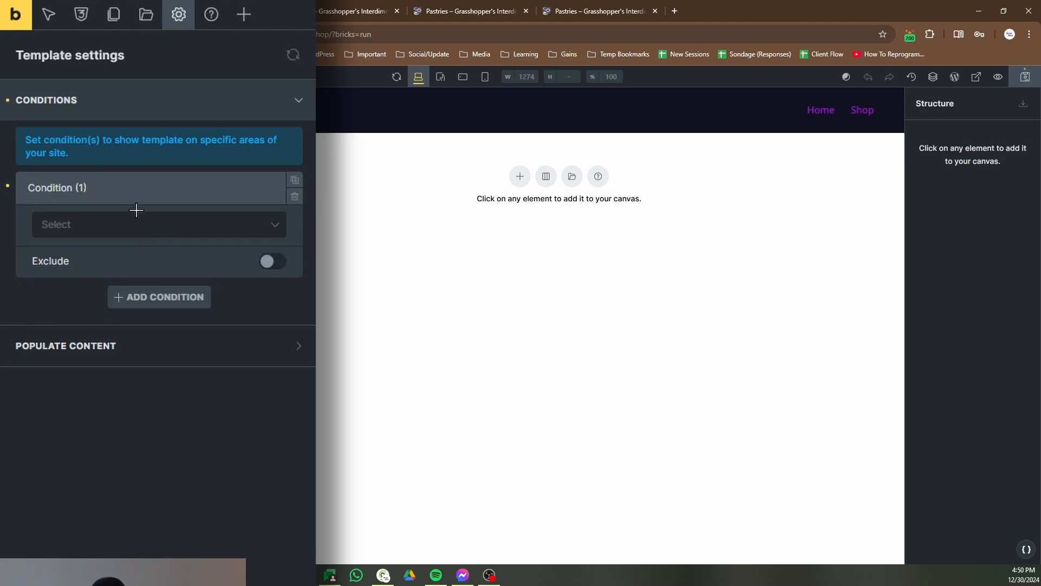
pyautogui.click(112, 228)
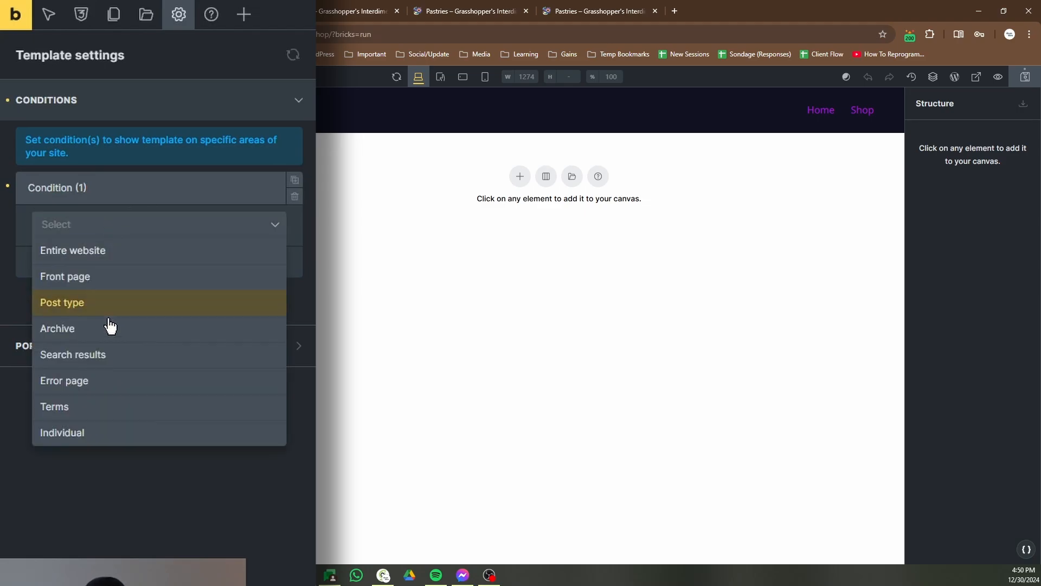
pyautogui.click(107, 337)
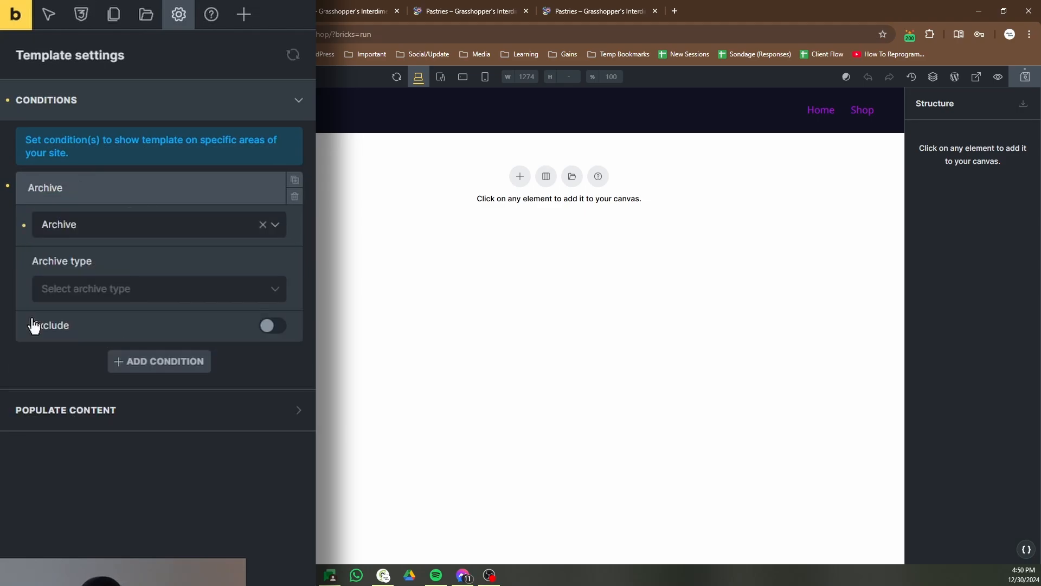
pyautogui.click(167, 294)
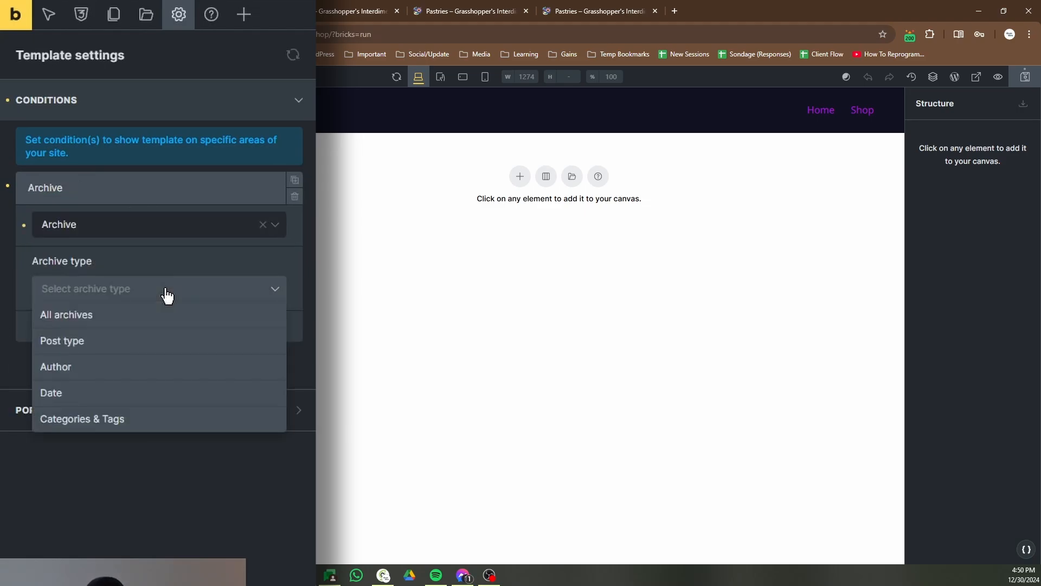
pyautogui.click(143, 421)
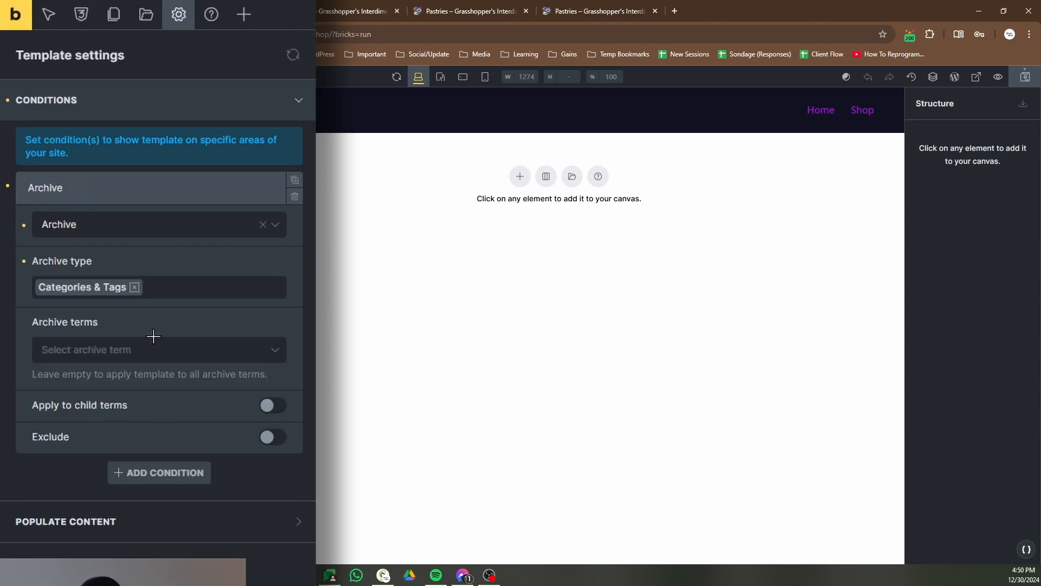
pyautogui.click(149, 349)
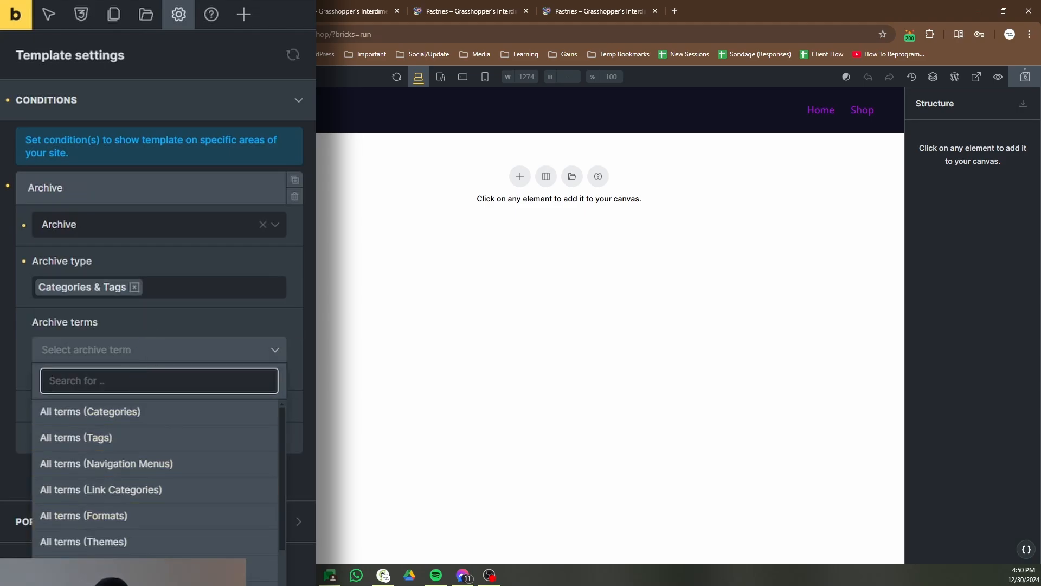
pyautogui.click(162, 573)
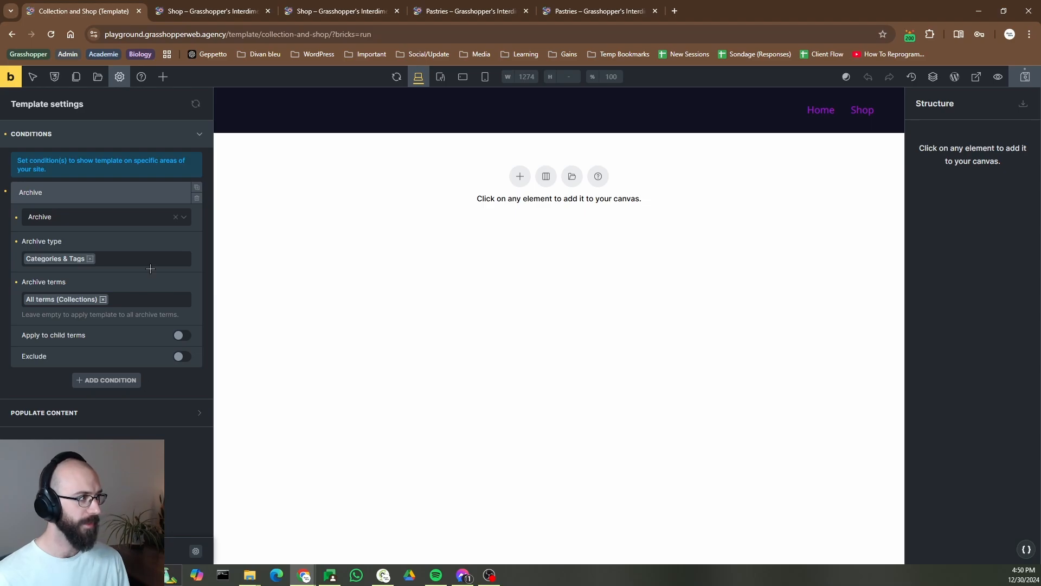
pyautogui.click(132, 191)
# Add a second display condition that applies the template to the individual Shop page
pyautogui.click(115, 217)
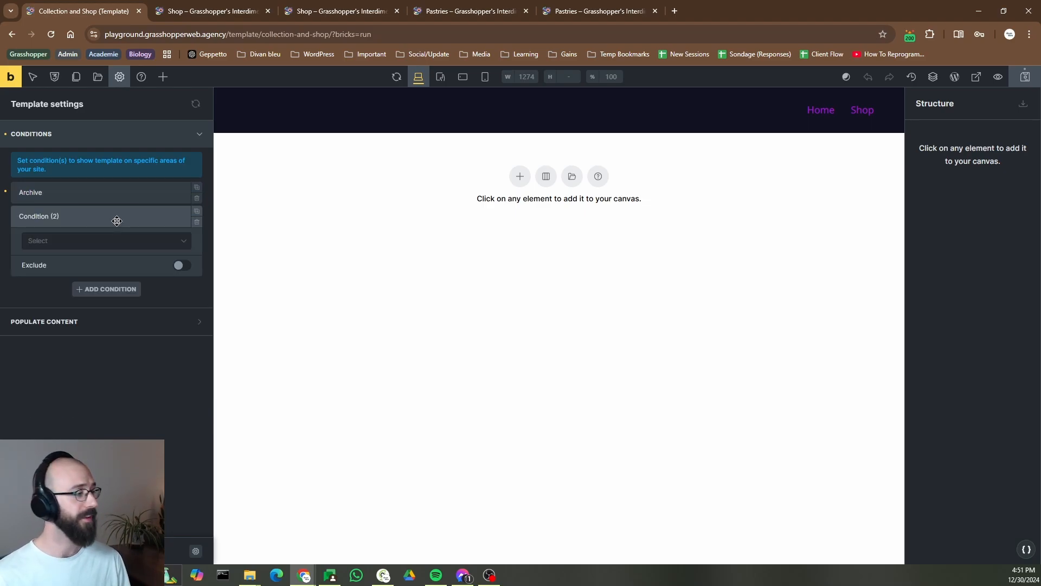
pyautogui.click(110, 241)
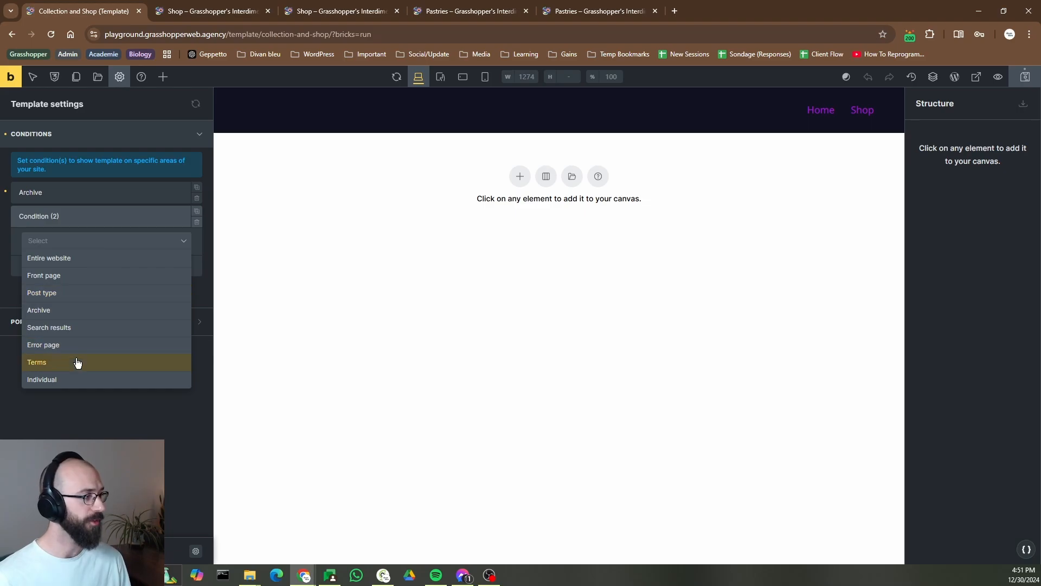
pyautogui.click(74, 380)
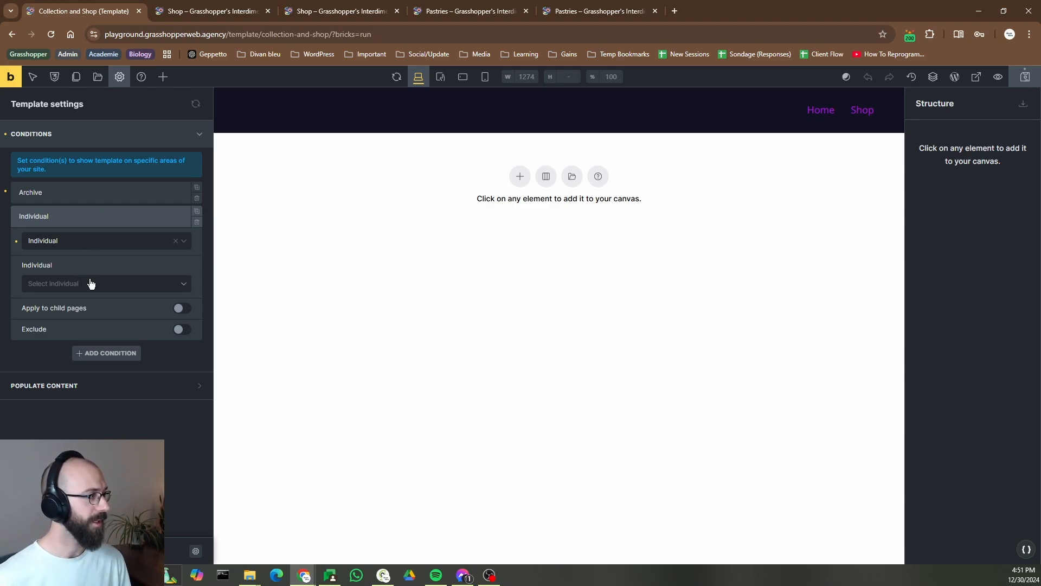
pyautogui.click(90, 283)
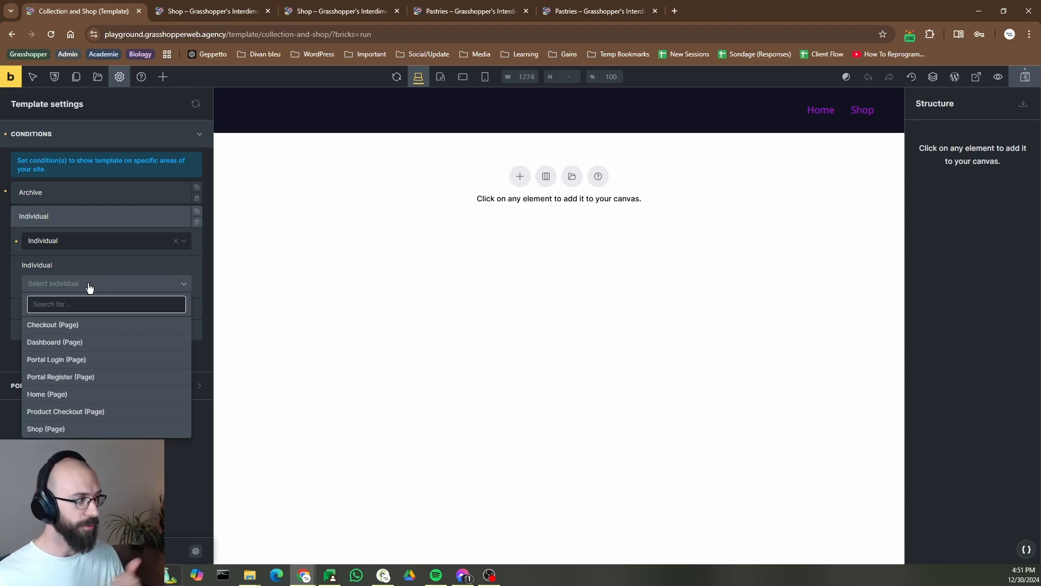
pyautogui.click(51, 430)
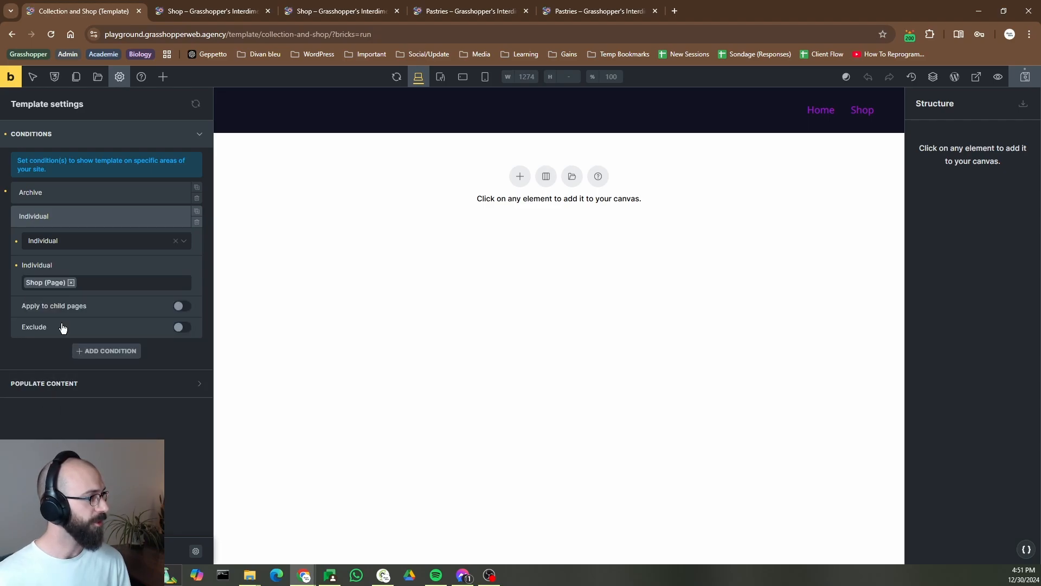
pyautogui.click(89, 220)
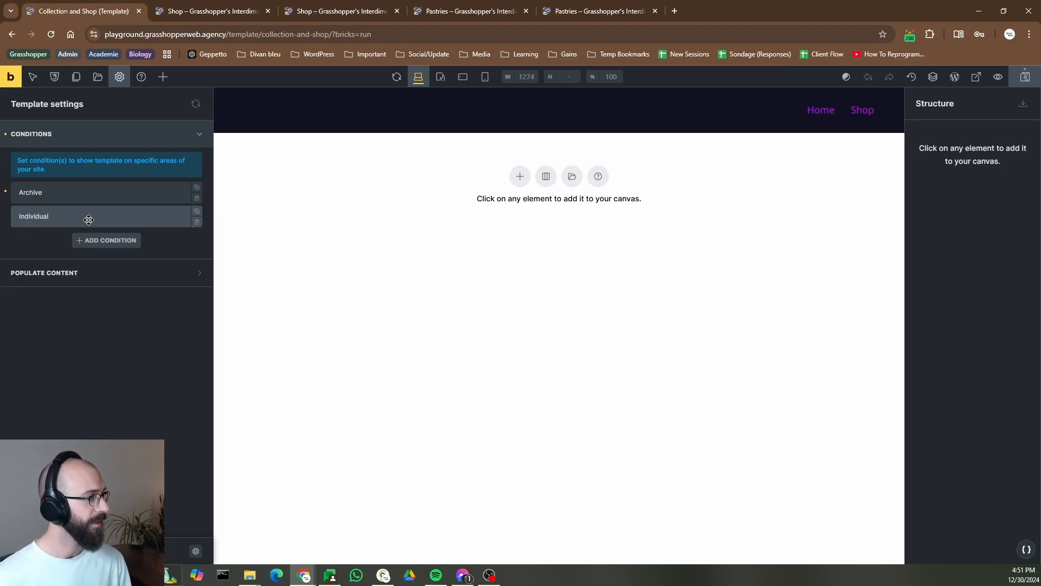
# Add a section with a container to the empty canvas and place a heading inside it
pyautogui.click(520, 176)
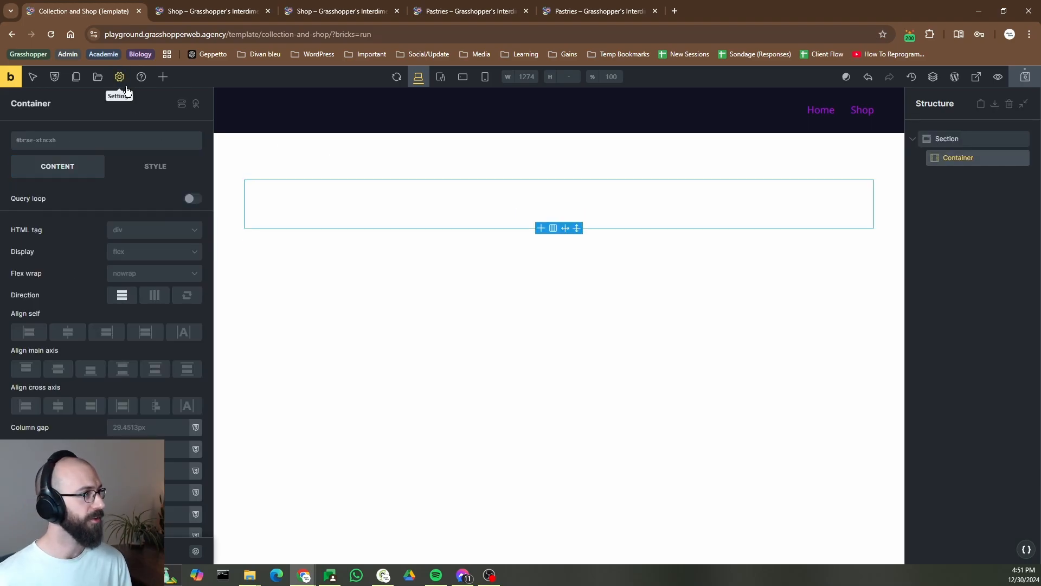
pyautogui.click(162, 77)
pyautogui.click(72, 409)
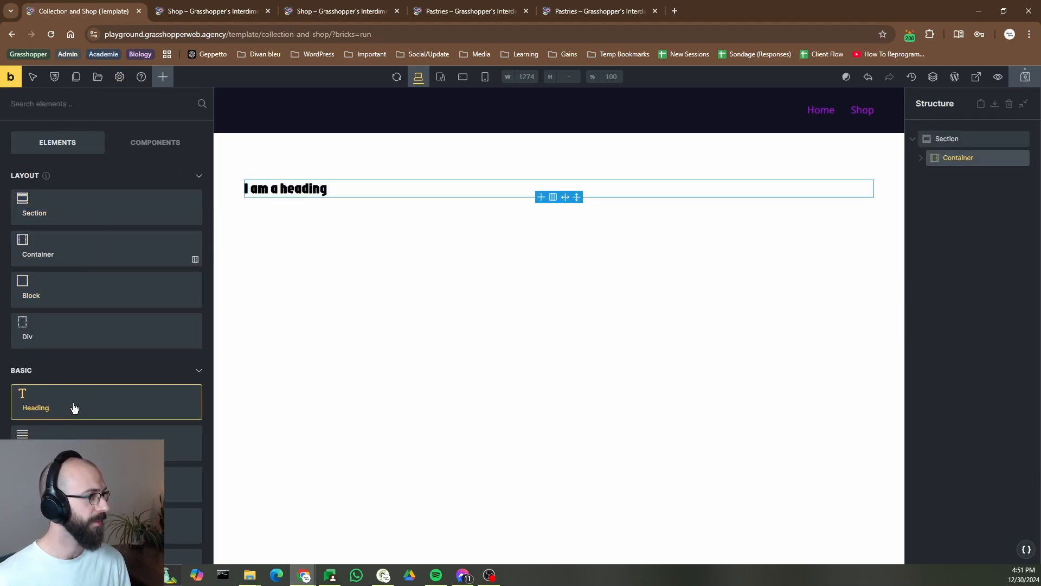
# Change the heading's text to "Shop" and set its HTML tag to h1
pyautogui.click(929, 156)
pyautogui.click(920, 157)
pyautogui.click(957, 177)
pyautogui.moveTo(184, 207); pyautogui.dragTo(12, 205)
pyautogui.press('BackSpace')
pyautogui.write('Shop')
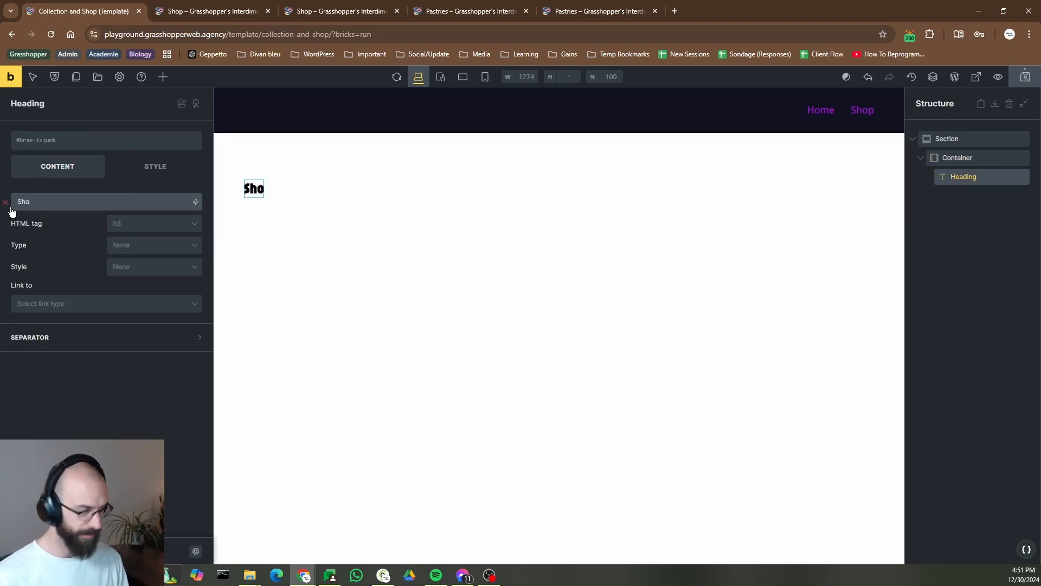
pyautogui.click(128, 226)
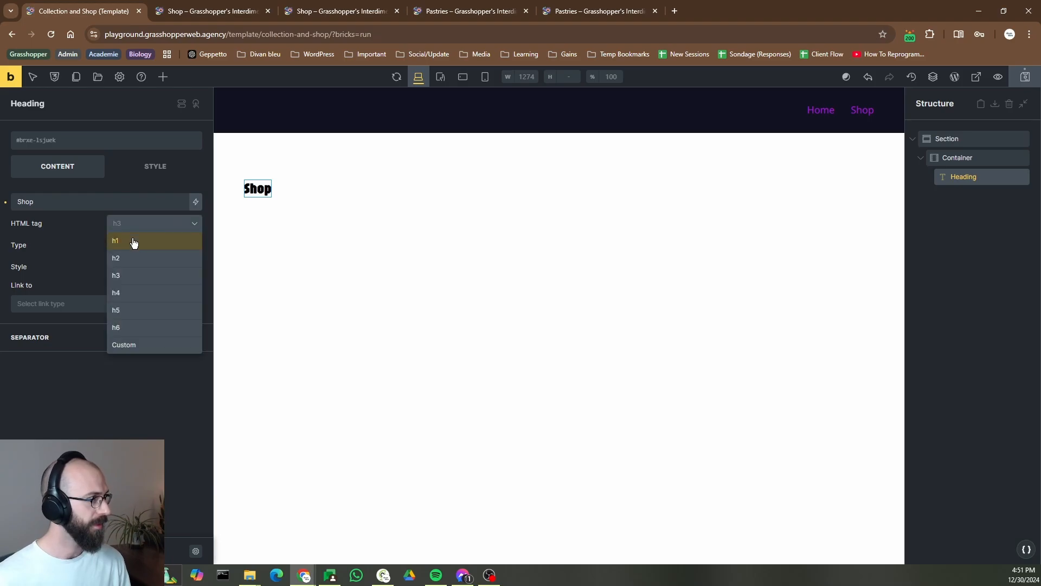
pyautogui.click(133, 240)
# Save the template and view the live Shop page
pyautogui.click(1027, 81)
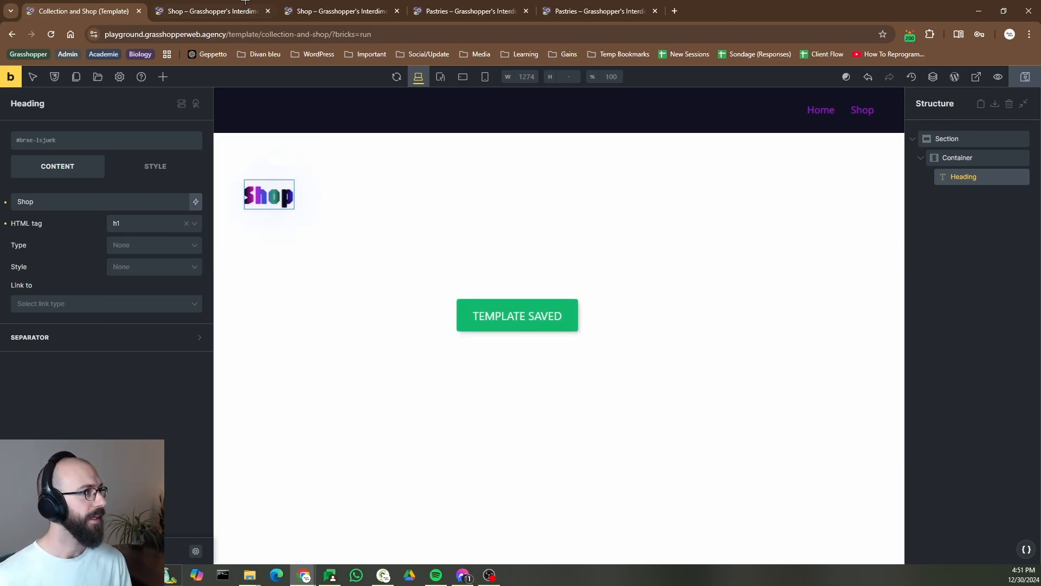
pyautogui.click(190, 7)
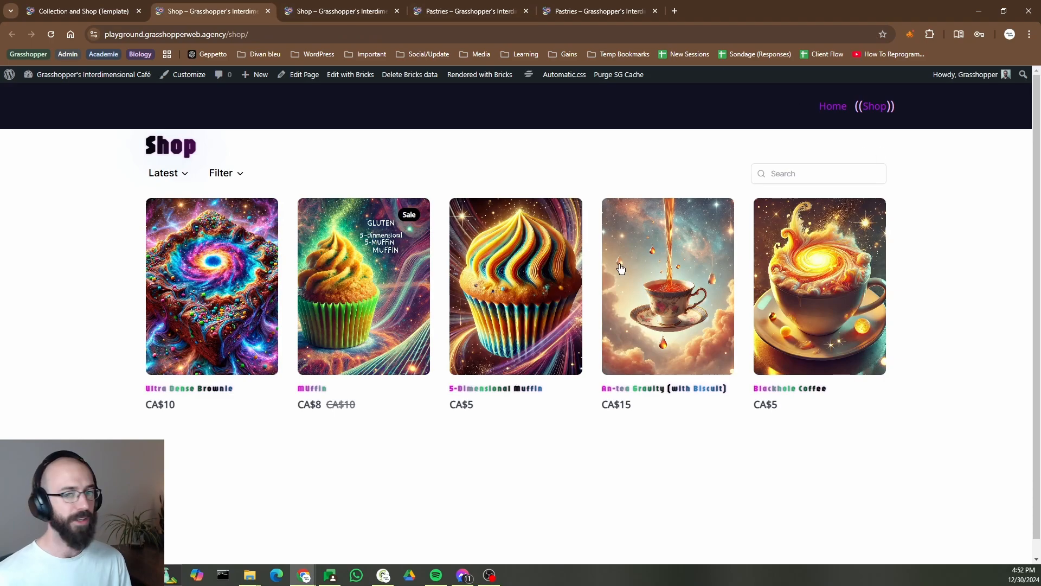
# Reload the live Shop page and the Pastries collection page to check the template on both
pyautogui.click(49, 35)
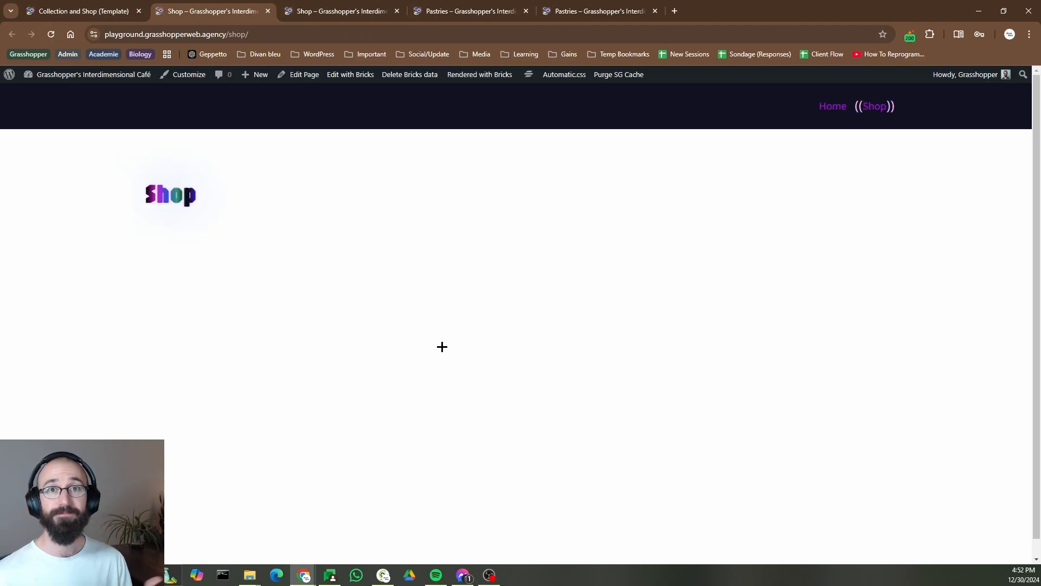
pyautogui.click(495, 3)
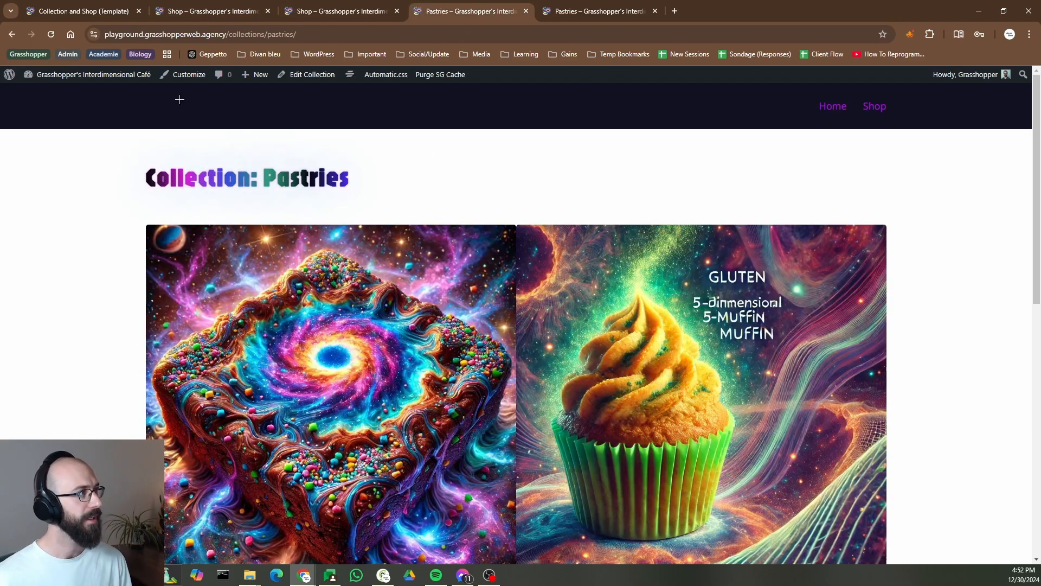
pyautogui.click(51, 35)
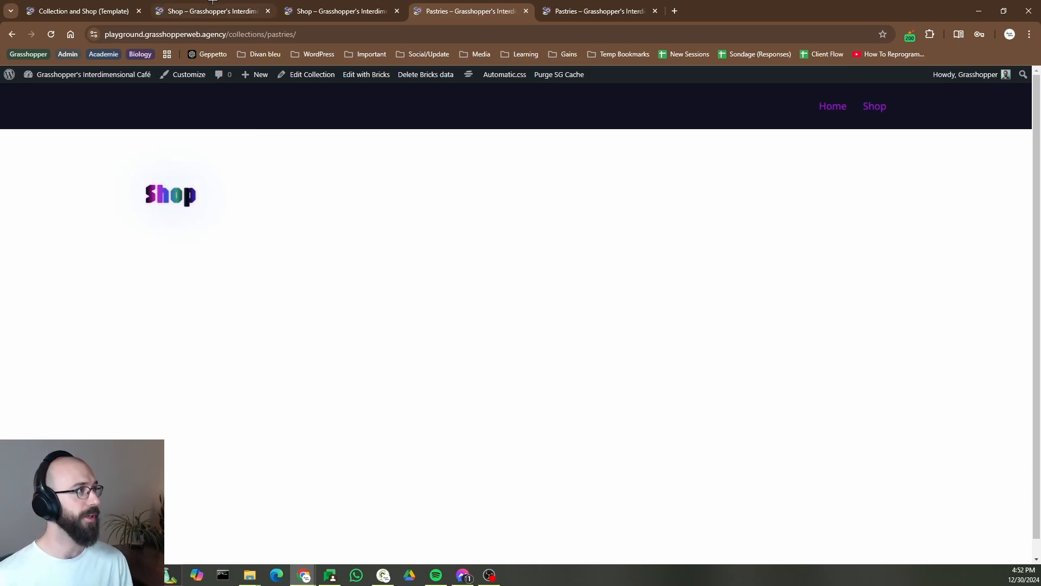
# Duplicate the template's Shop heading and set the copy's text to the dynamic post title followed by "Collection": "{post_title} Collection"
pyautogui.click(125, 2)
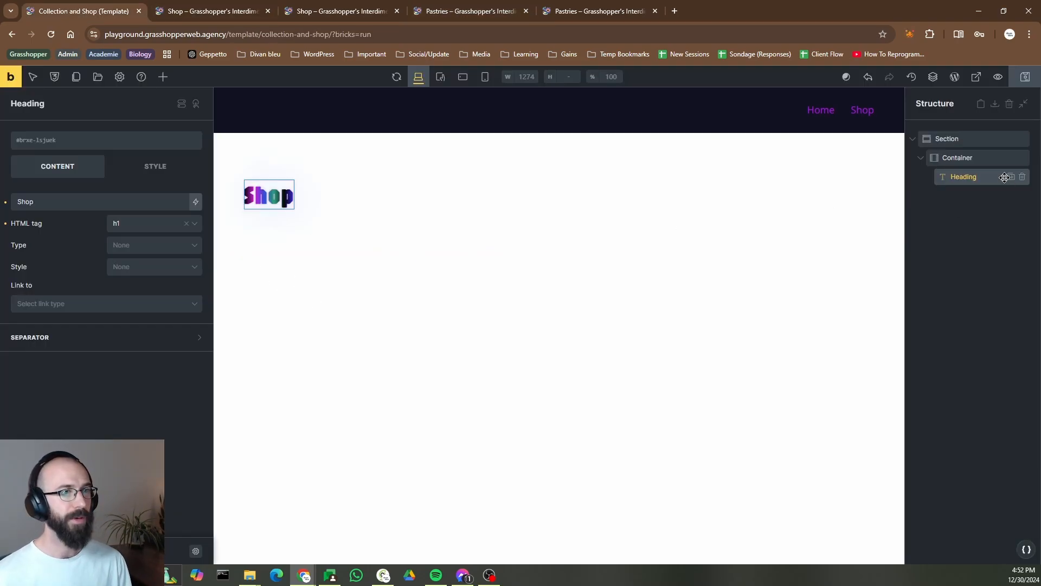
pyautogui.click(1010, 178)
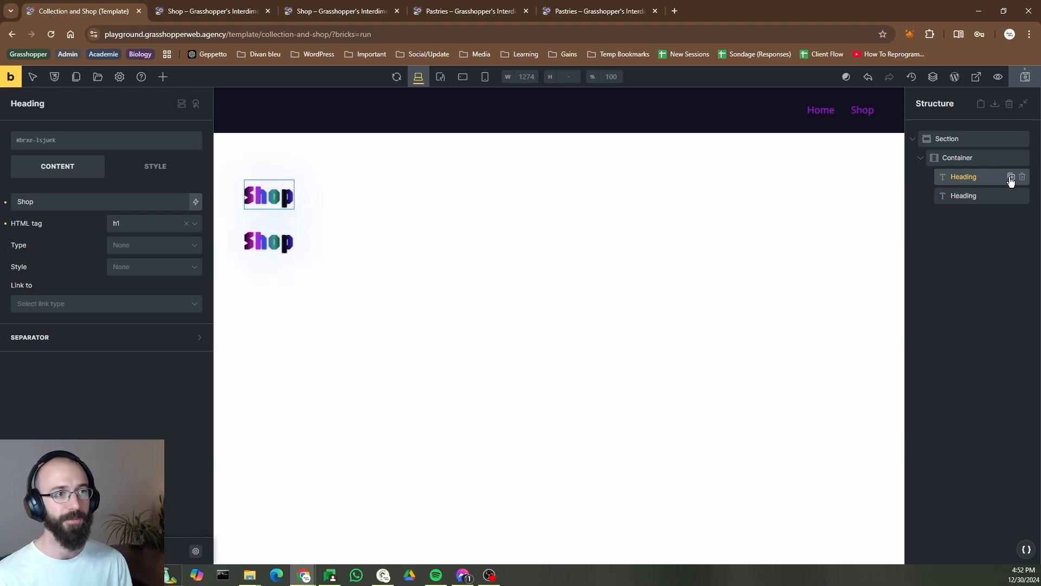
pyautogui.click(980, 196)
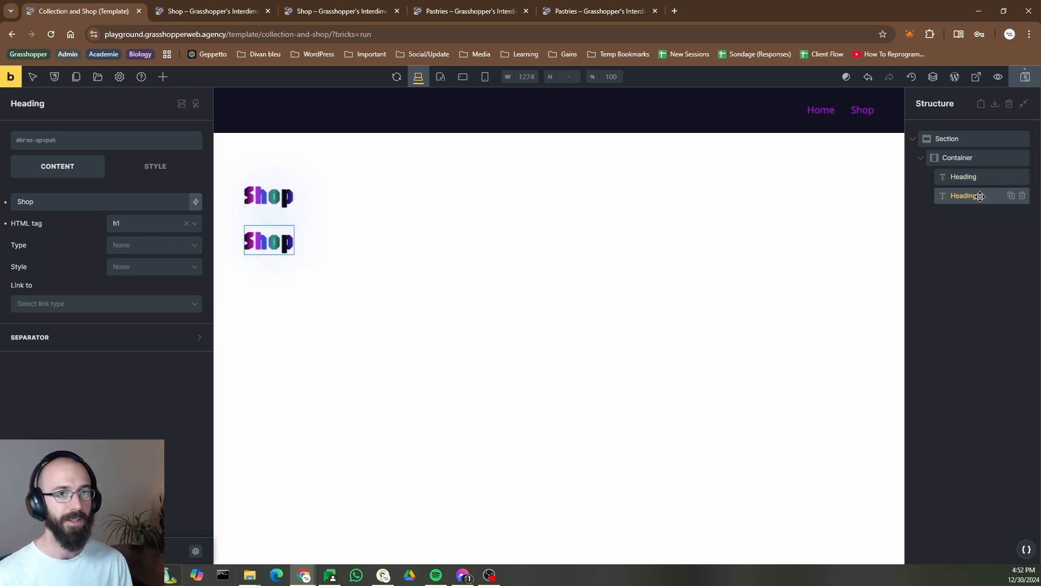
pyautogui.moveTo(61, 200); pyautogui.dragTo(20, 201)
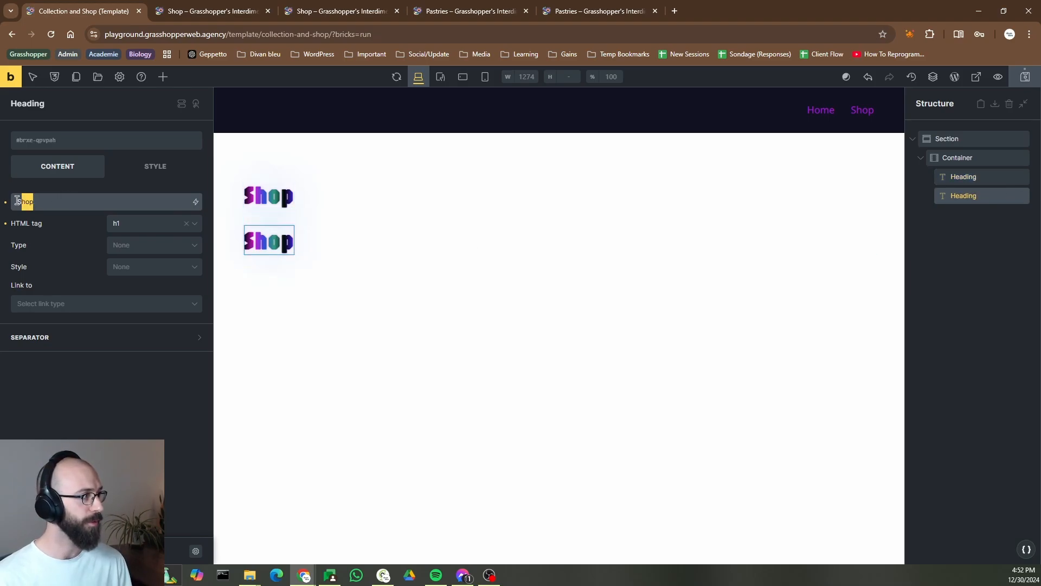
pyautogui.press('BackSpace')
pyautogui.press('BackSpace')
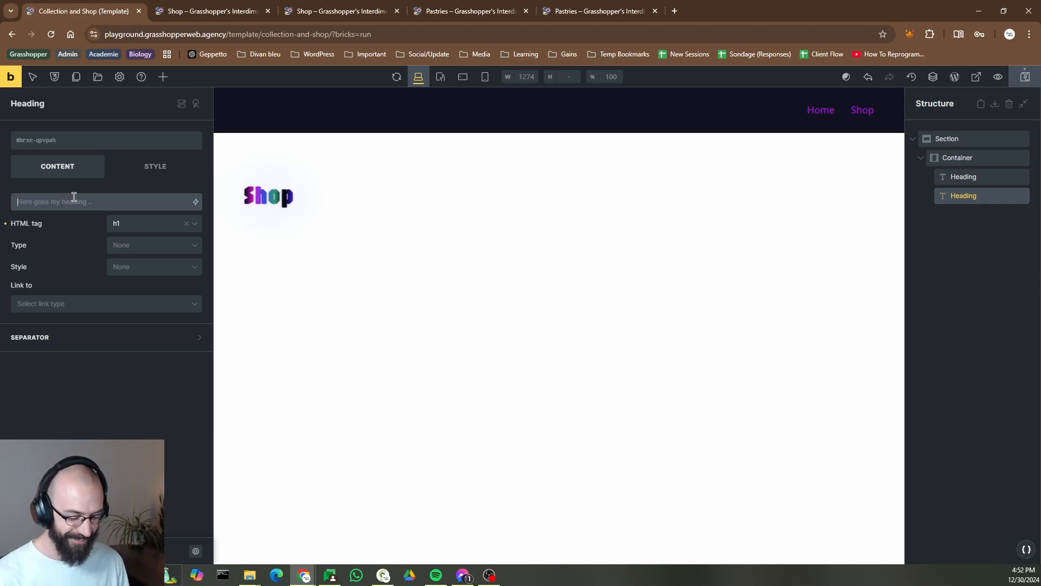
pyautogui.click(195, 202)
pyautogui.write('title')
pyautogui.click(102, 252)
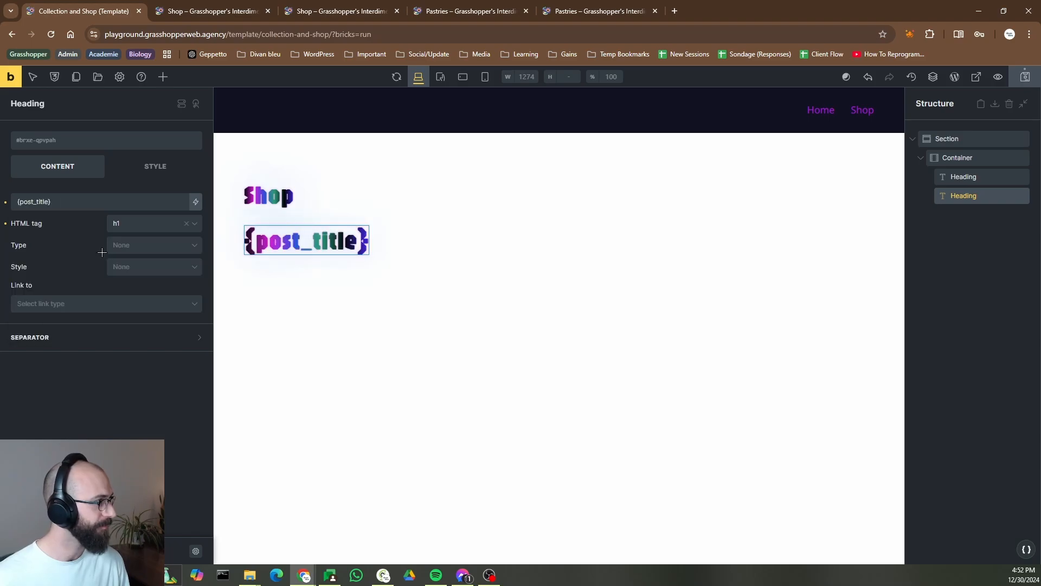
pyautogui.click(92, 202)
pyautogui.write('Collection')
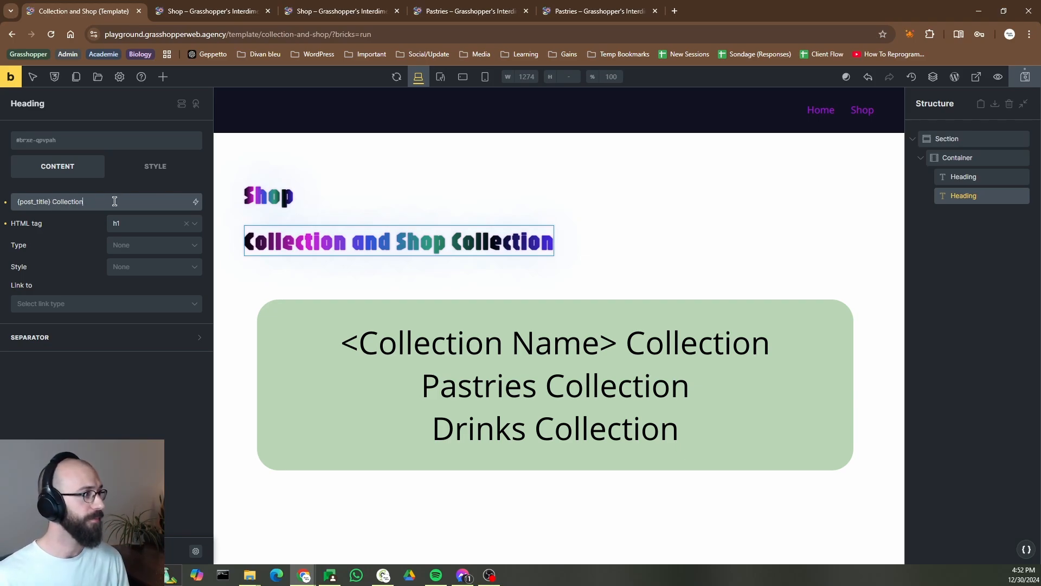
# Add an element condition based on Post ID to the Shop heading
pyautogui.click(961, 176)
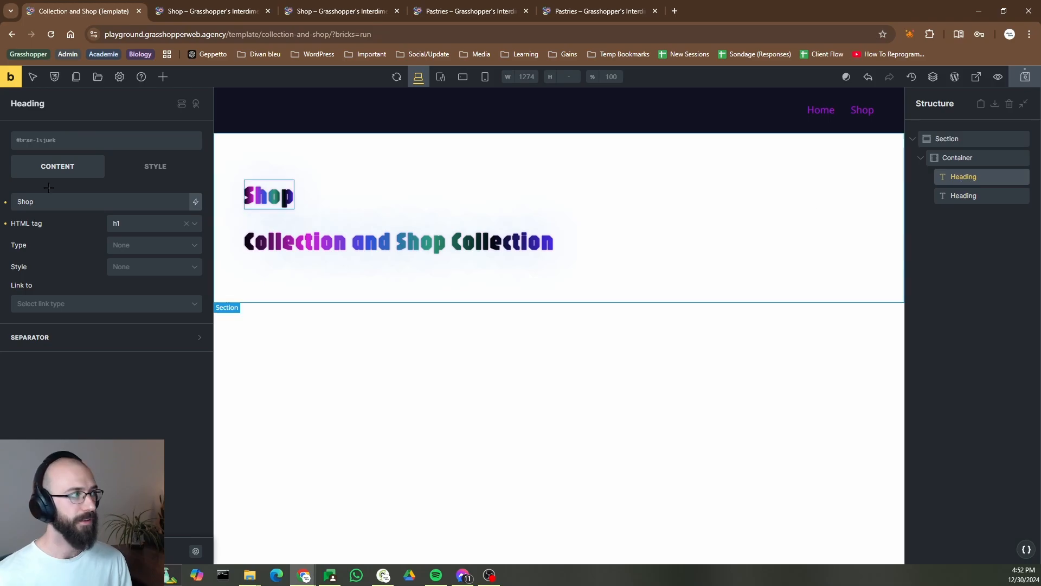
pyautogui.click(182, 105)
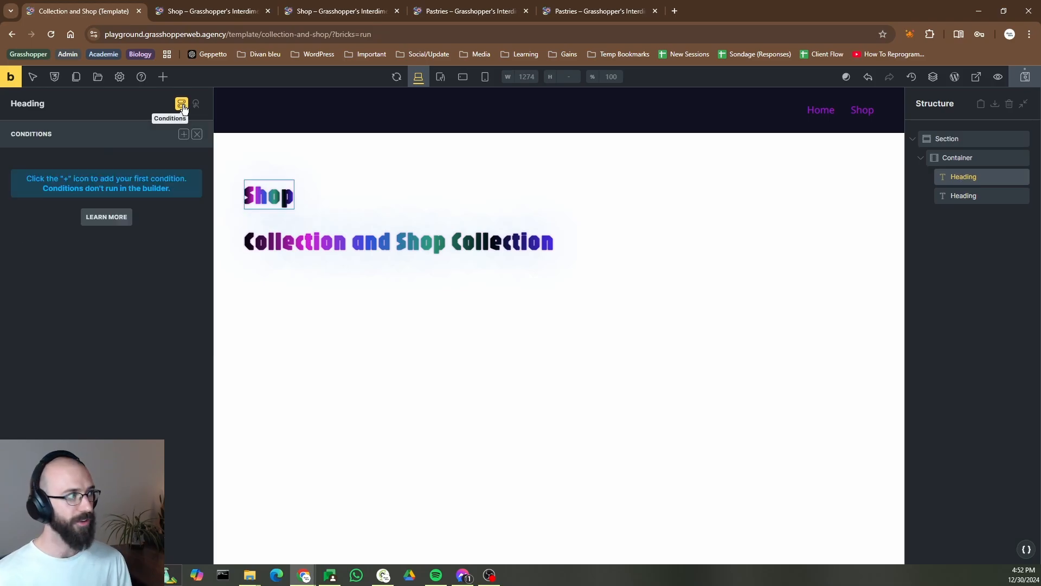
pyautogui.click(184, 135)
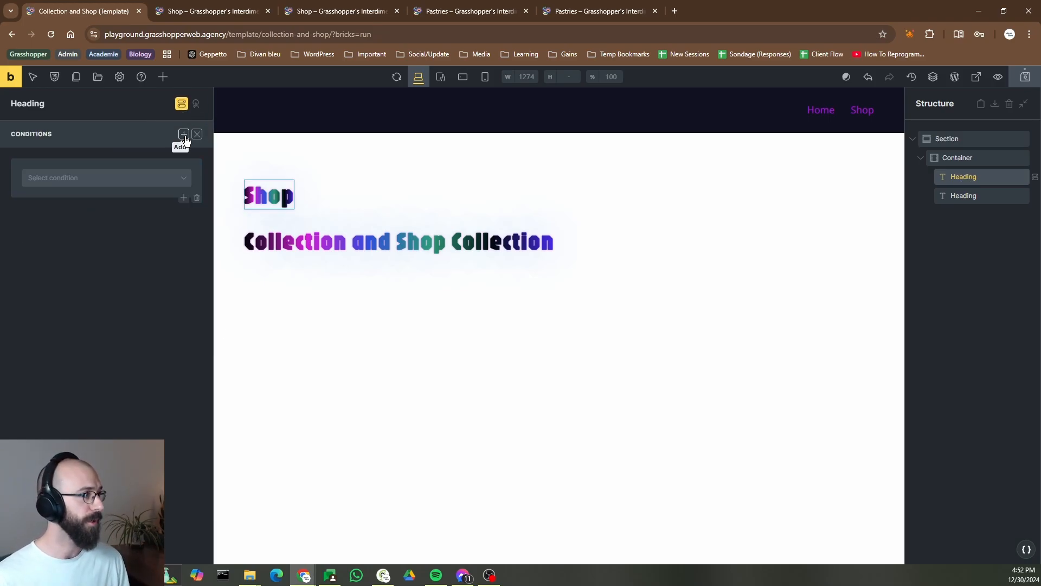
pyautogui.click(128, 183)
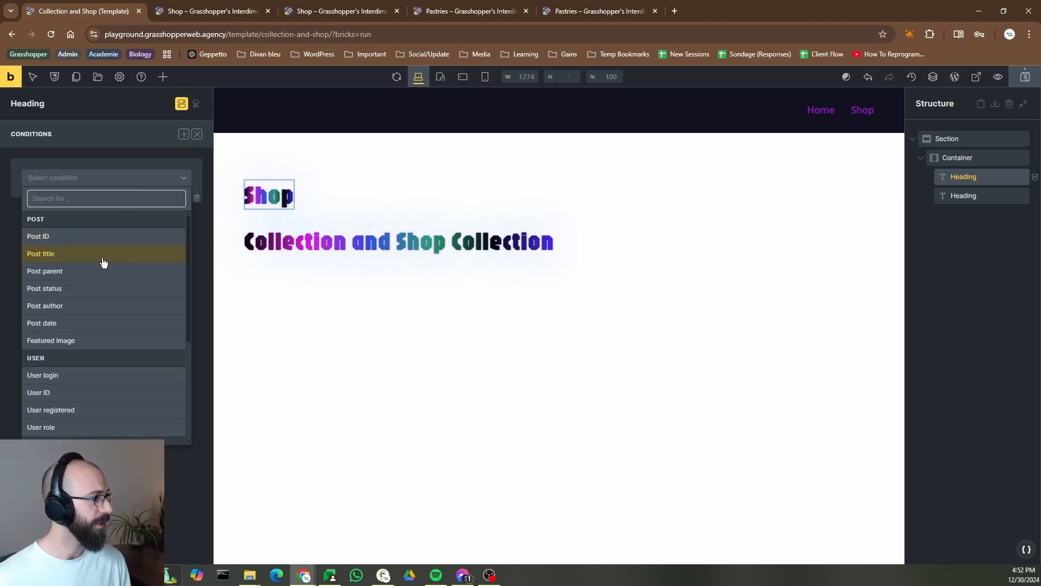
pyautogui.click(92, 238)
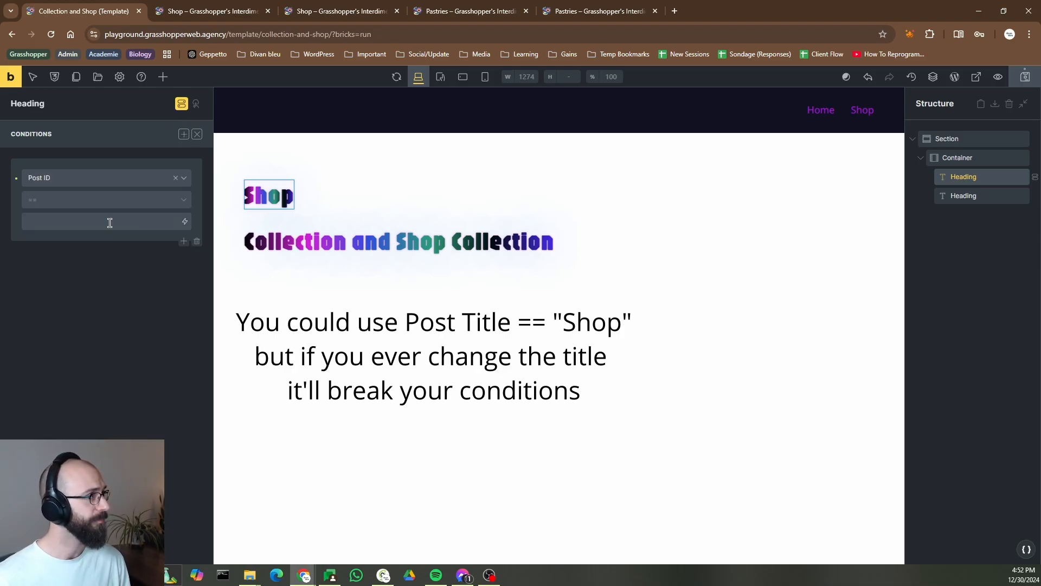
# Copy the Shop page's post ID from its WordPress edit address and enter 319 as the condition's value
pyautogui.click(227, 4)
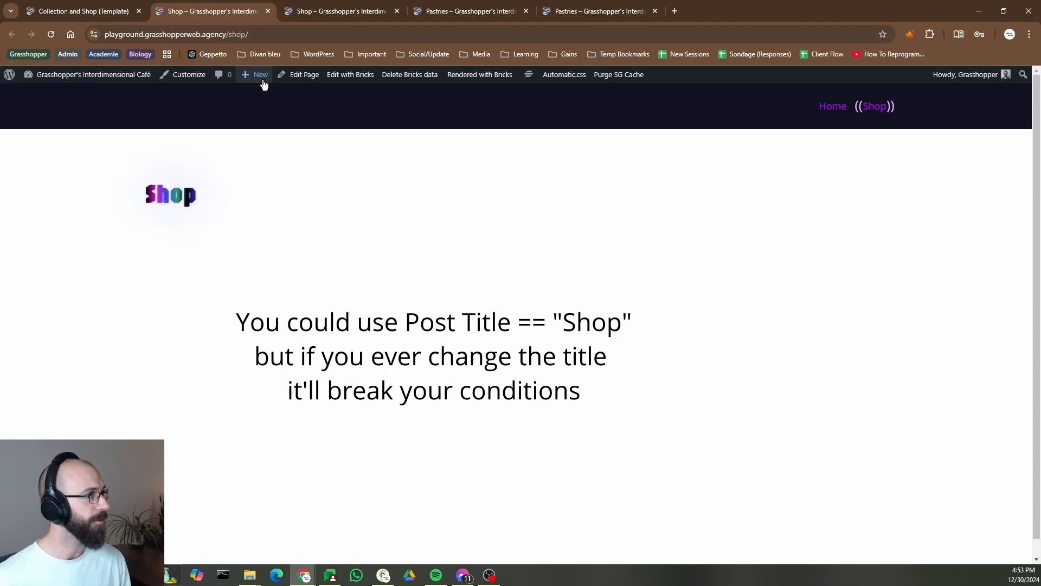
pyautogui.click(302, 76)
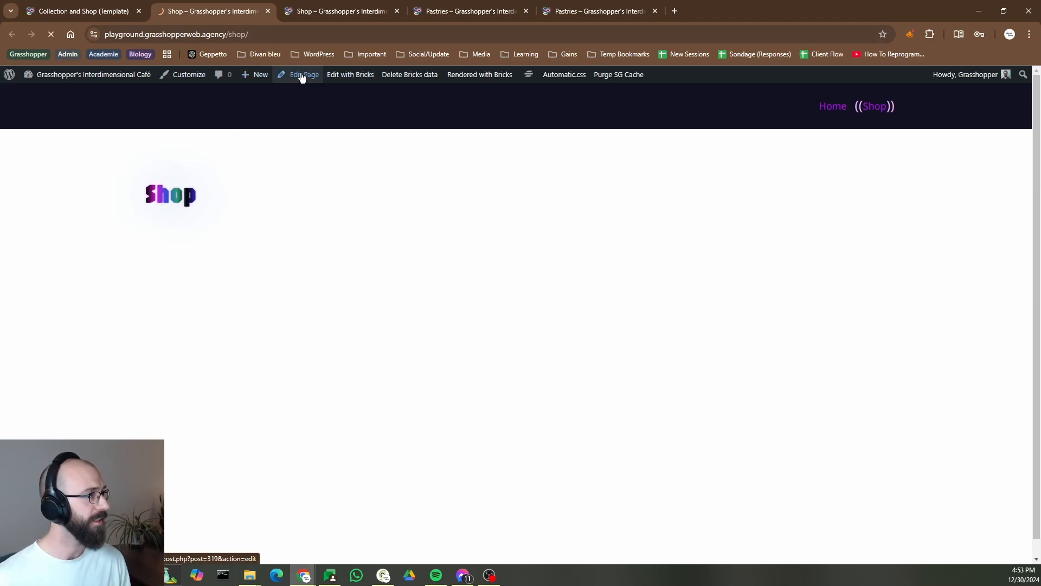
pyautogui.click(323, 34)
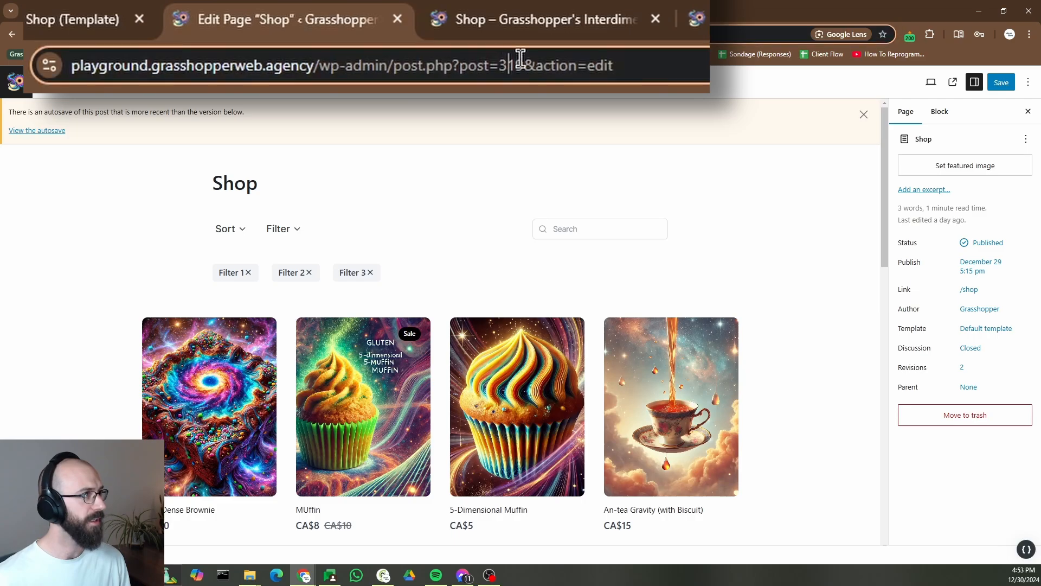
pyautogui.click(581, 62)
pyautogui.moveTo(548, 64); pyautogui.dragTo(576, 54)
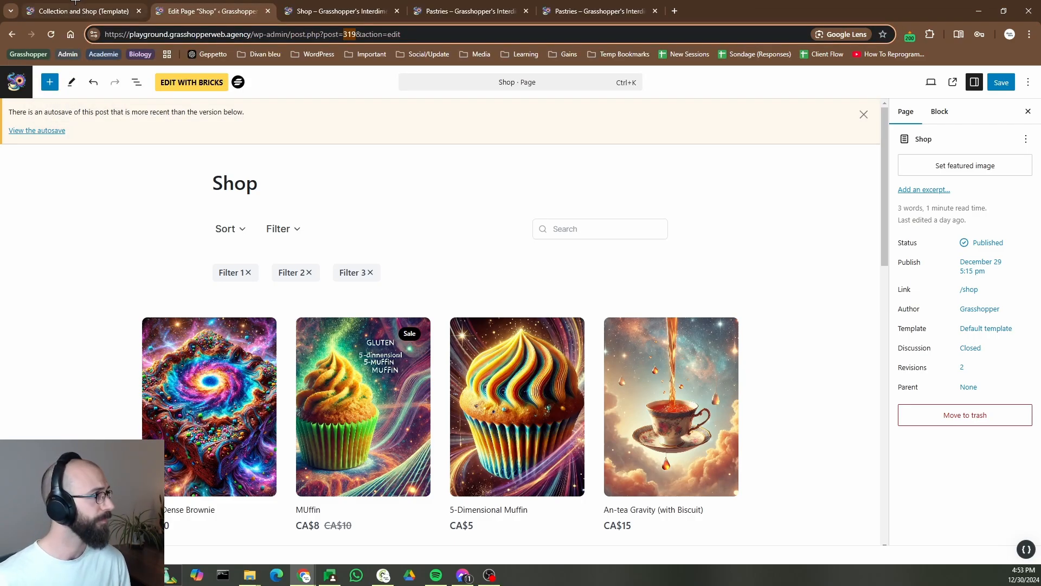
pyautogui.click(90, 13)
pyautogui.click(82, 219)
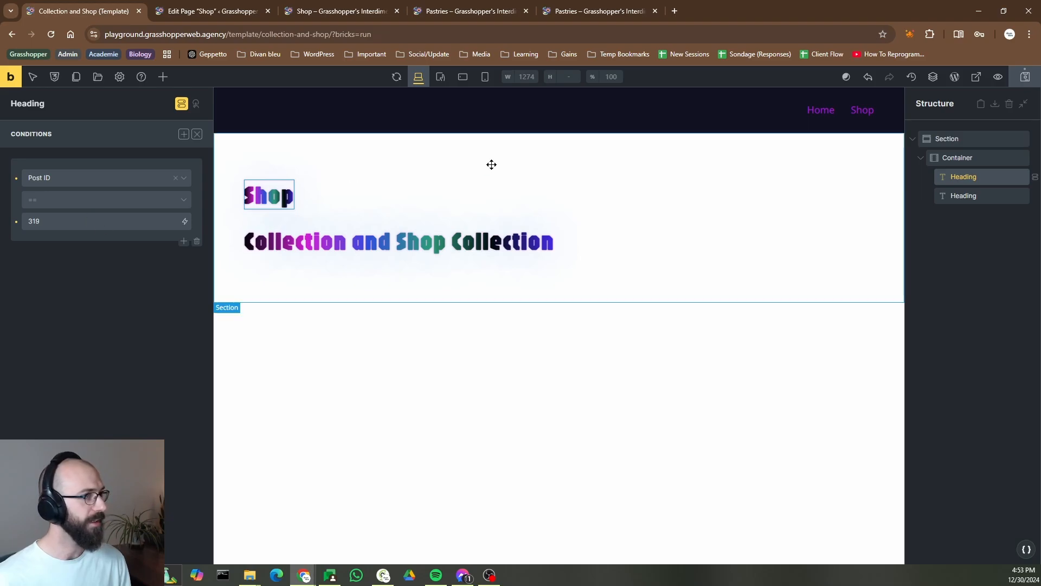
# Copy the Shop heading's conditions and paste them onto the collection heading
pyautogui.rightClick(976, 177)
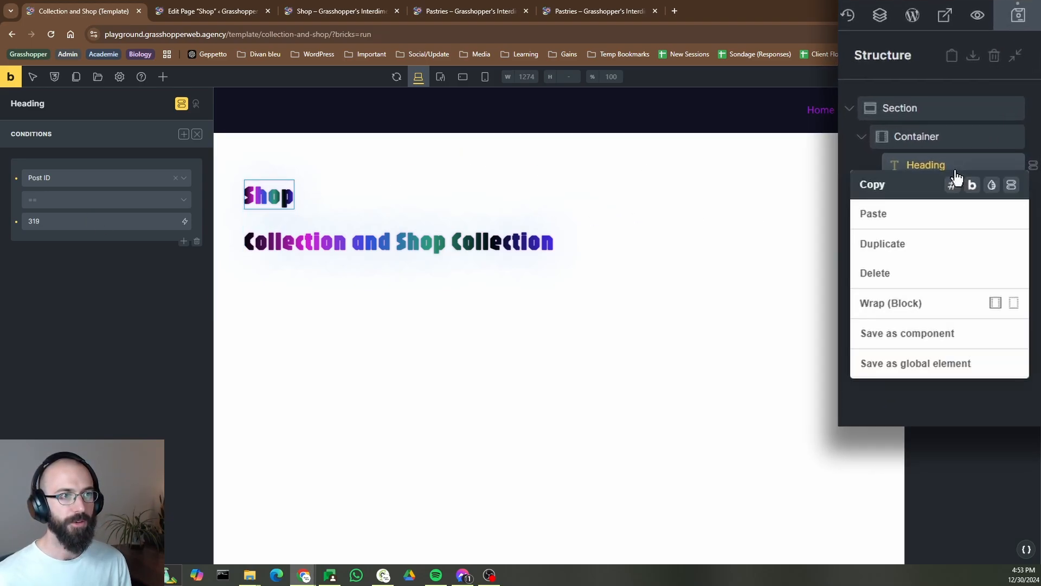
pyautogui.click(1012, 186)
pyautogui.click(914, 193)
pyautogui.rightClick(944, 200)
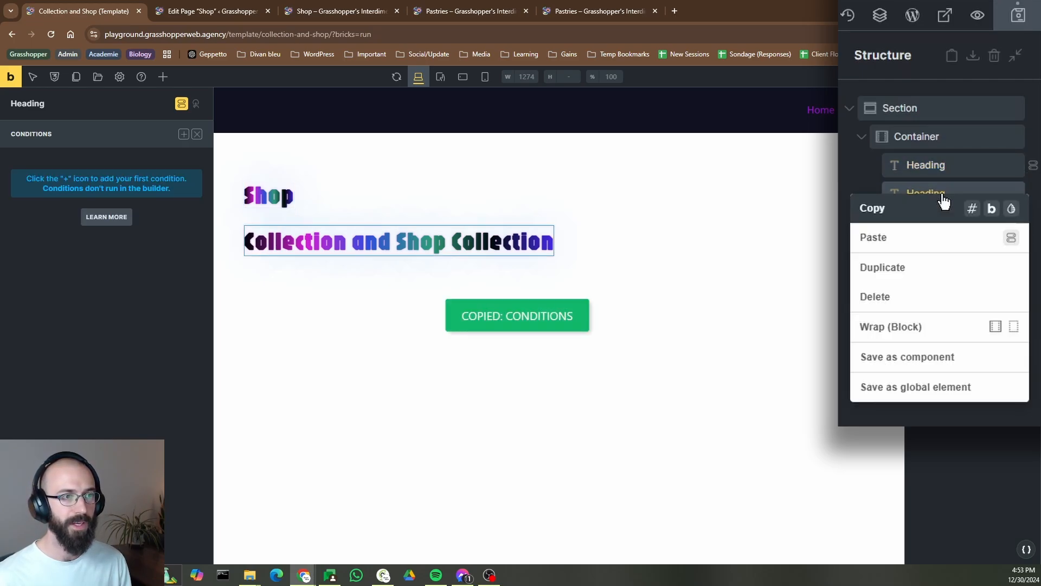
pyautogui.click(1010, 238)
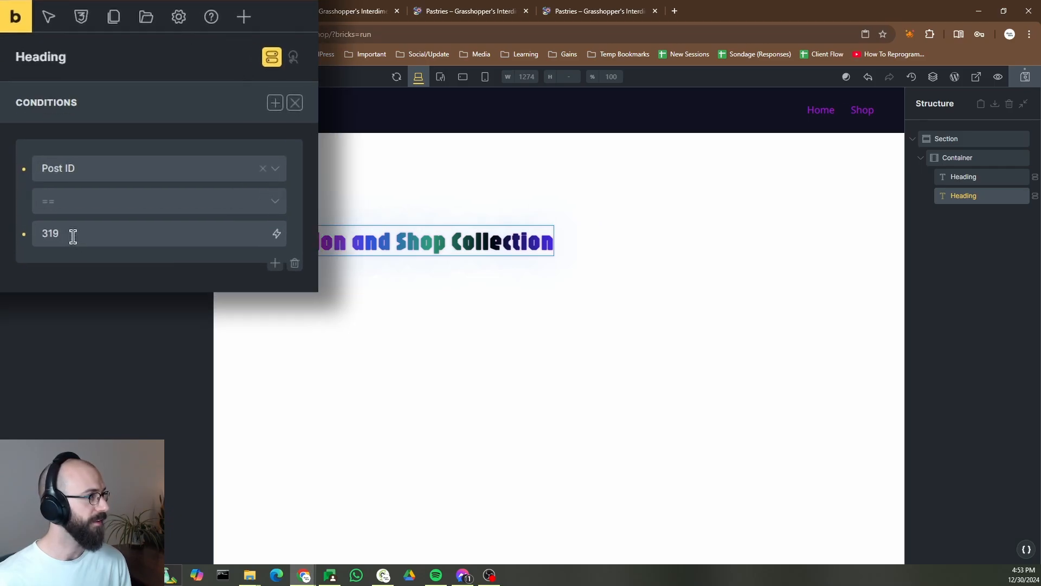
# Set the collection heading's Post ID condition operator to !=
pyautogui.doubleClick(73, 235)
pyautogui.click(73, 212)
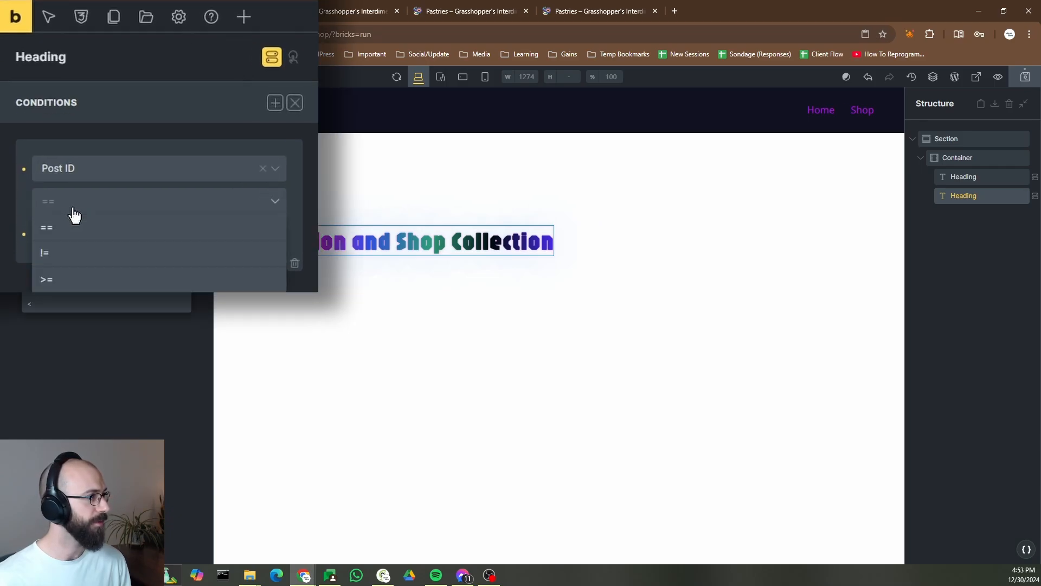
pyautogui.click(72, 255)
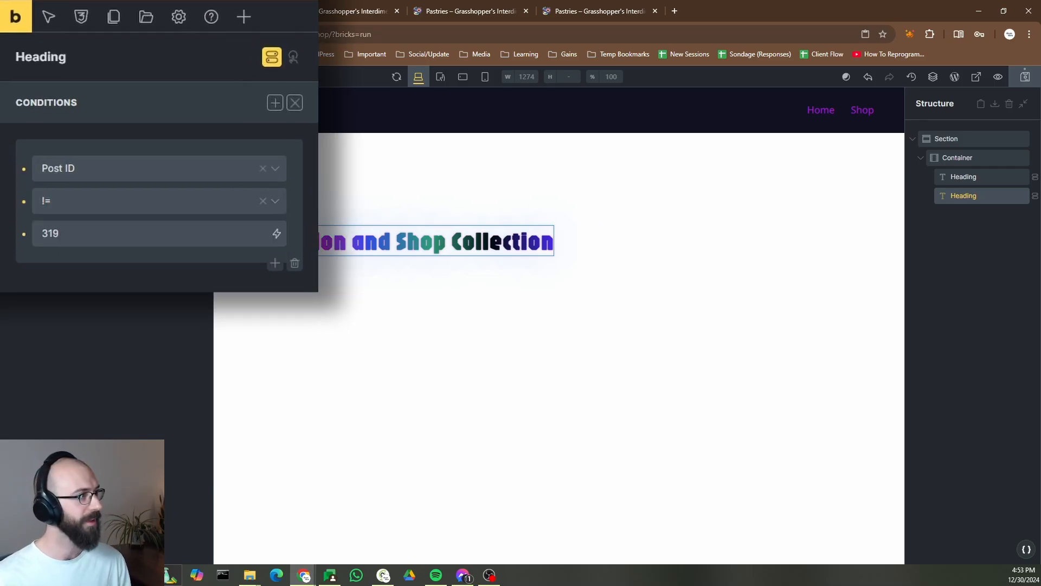
# Rename the headings in the structure as "Shop Heading" and "Archive Heading", and save the template
pyautogui.doubleClick(967, 176)
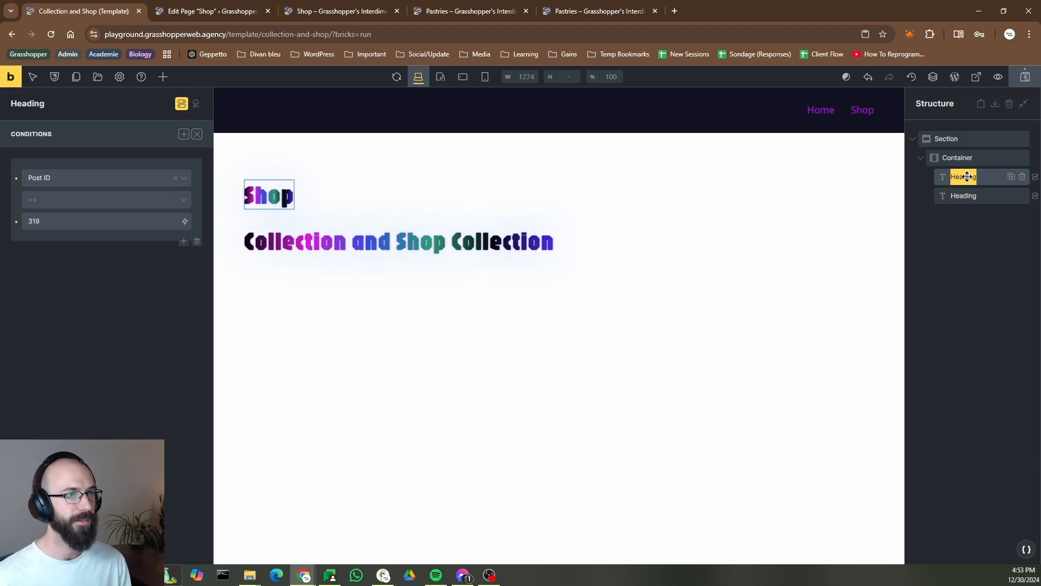
pyautogui.write('Shop Heading')
pyautogui.doubleClick(980, 198)
pyautogui.write('Archive Heading')
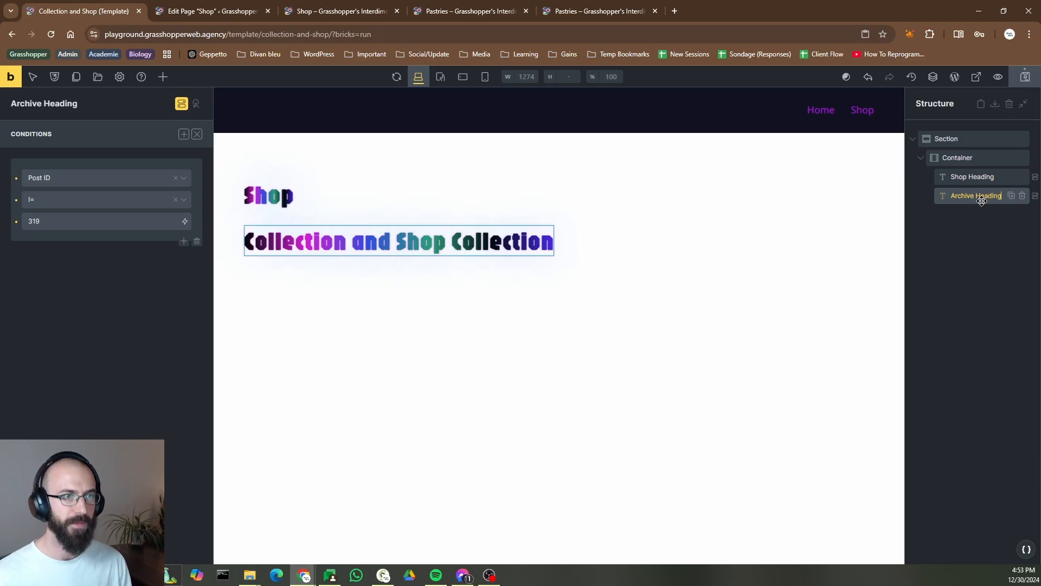
pyautogui.click(981, 233)
pyautogui.click(1025, 77)
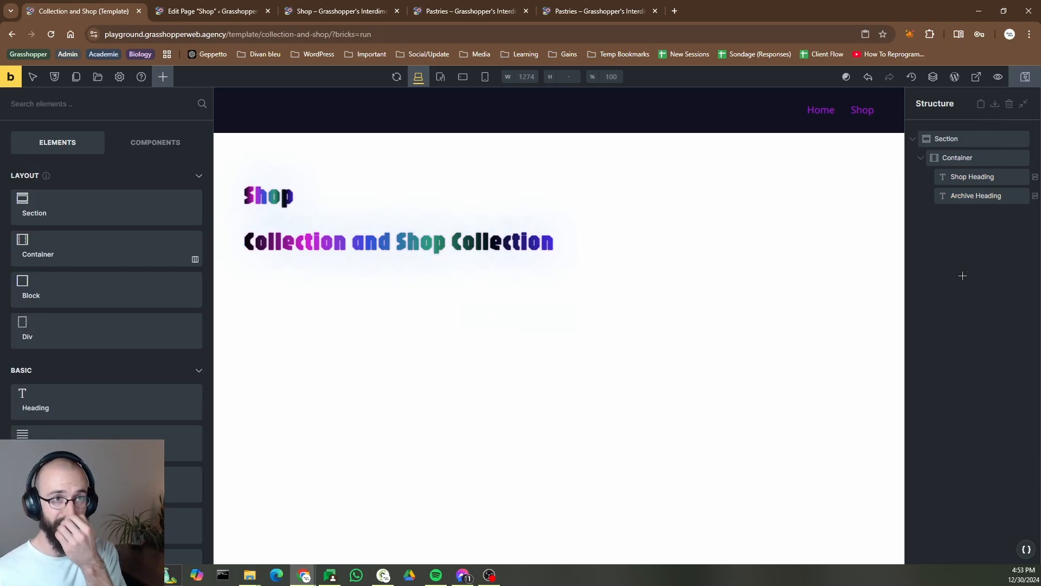
# View the live Shop page and reload the Pastries collection page to check the conditional headings
pyautogui.click(255, 12)
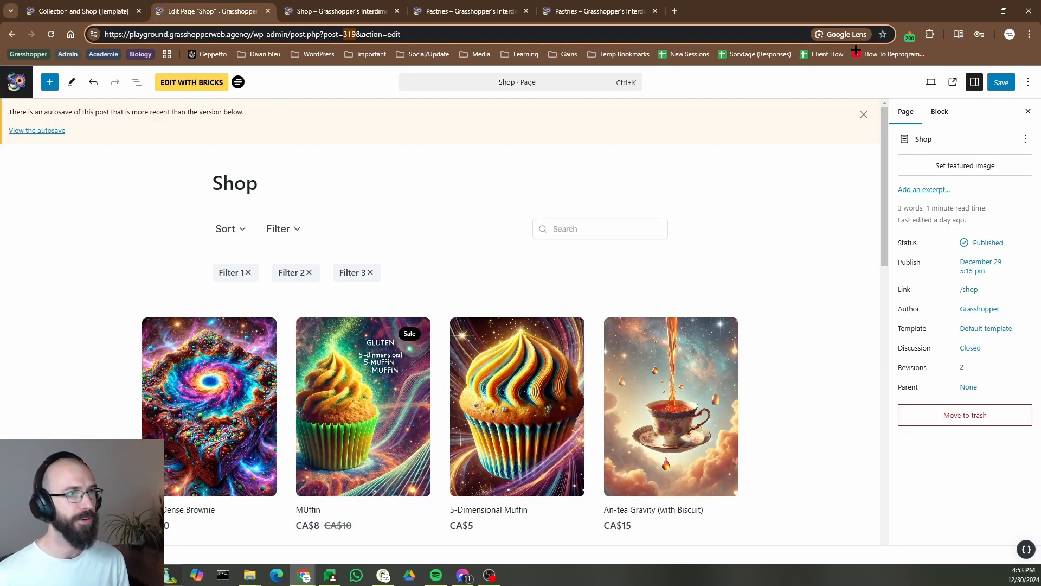
pyautogui.click(953, 82)
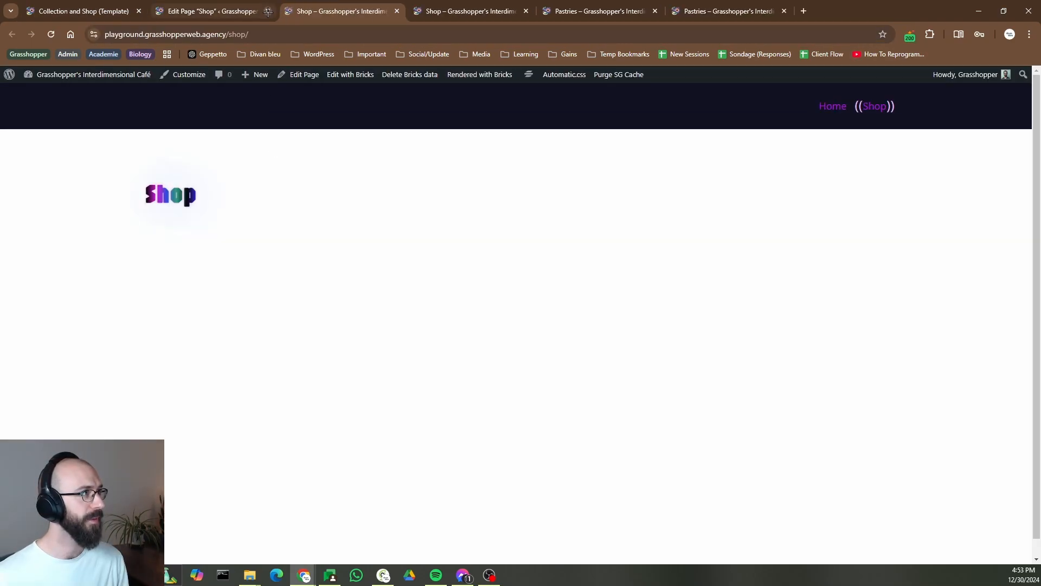
pyautogui.click(268, 10)
pyautogui.hotkey('ctrl', 'Tab')
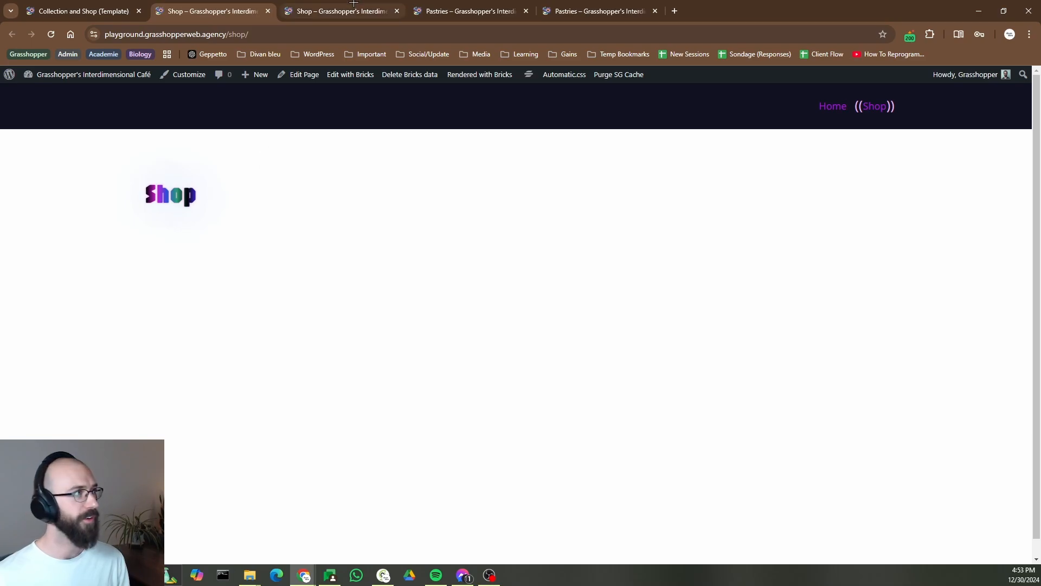
pyautogui.hotkey('ctrl', 'Tab')
pyautogui.click(51, 35)
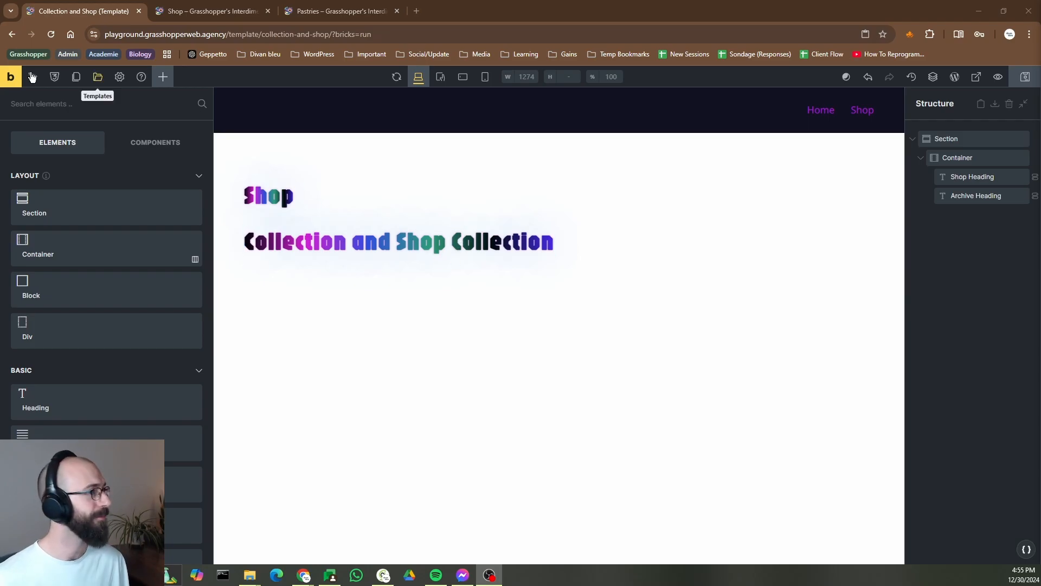
# Open the WordPress dashboard in a new tab and view the Shop page's editor through SureCart, leaving without saving
pyautogui.rightClick(15, 78)
pyautogui.click(36, 87)
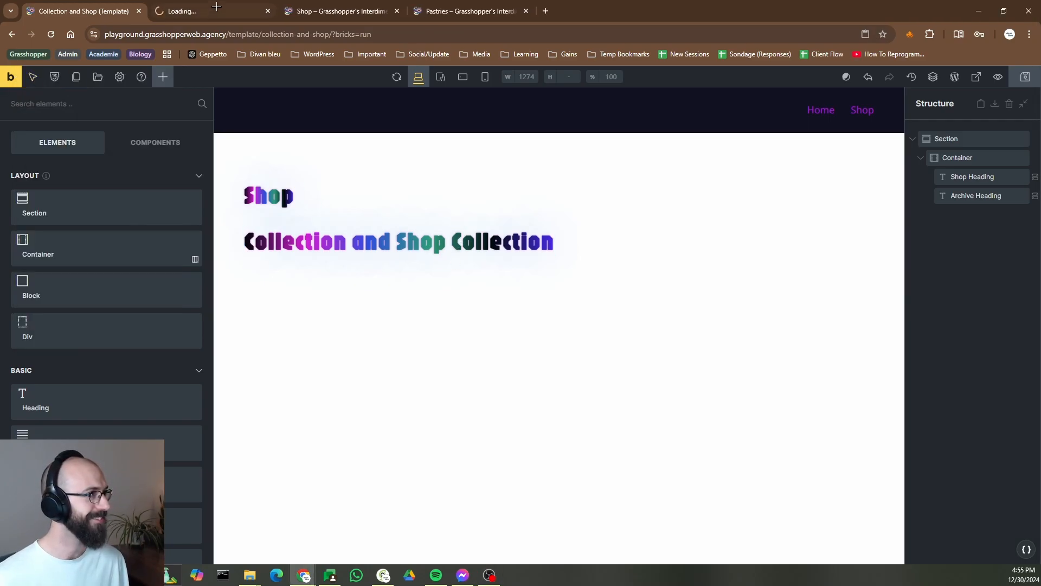
pyautogui.click(225, 4)
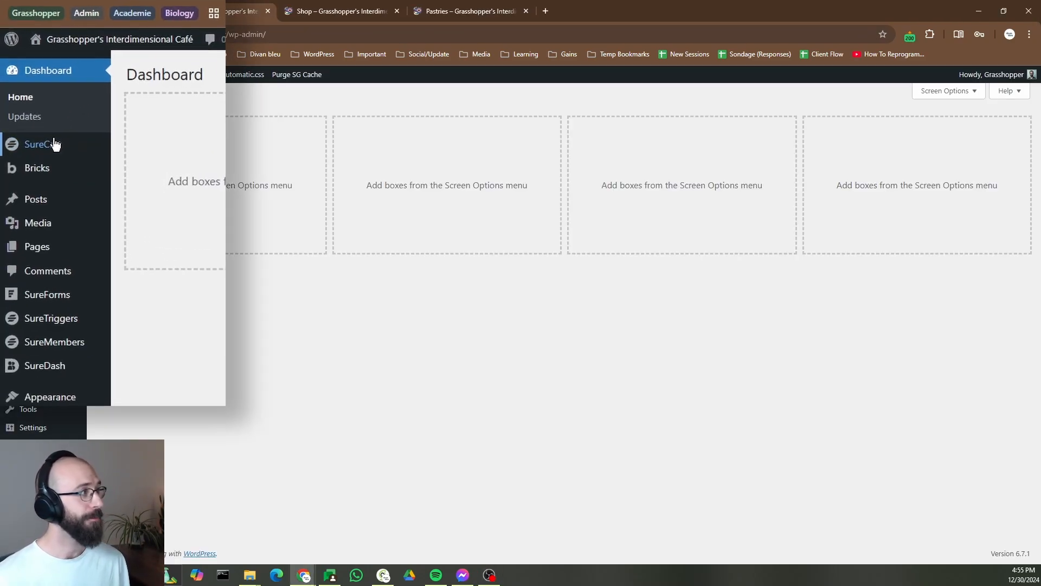
pyautogui.moveTo(43, 157)
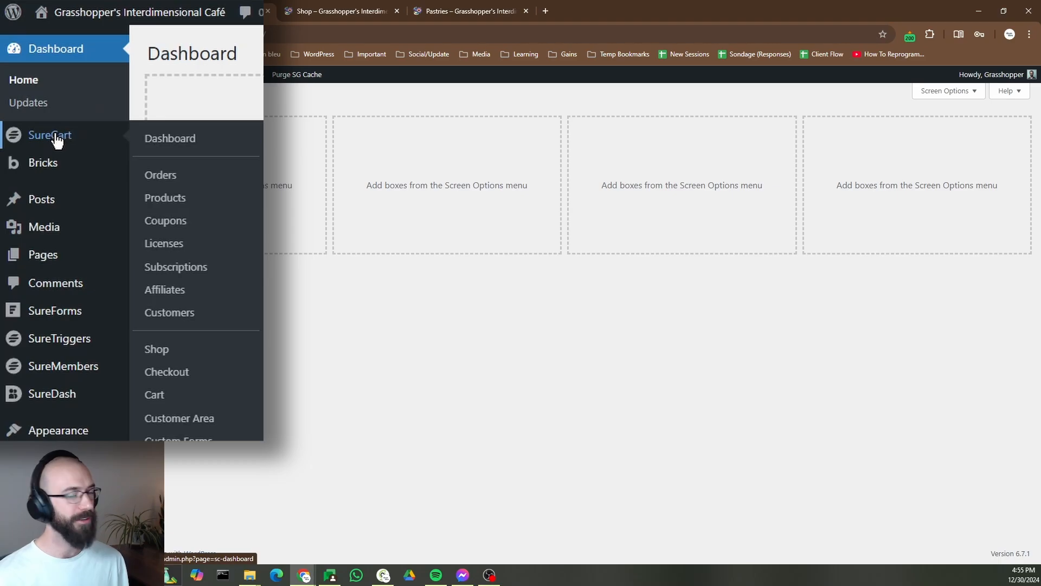
pyautogui.click(176, 355)
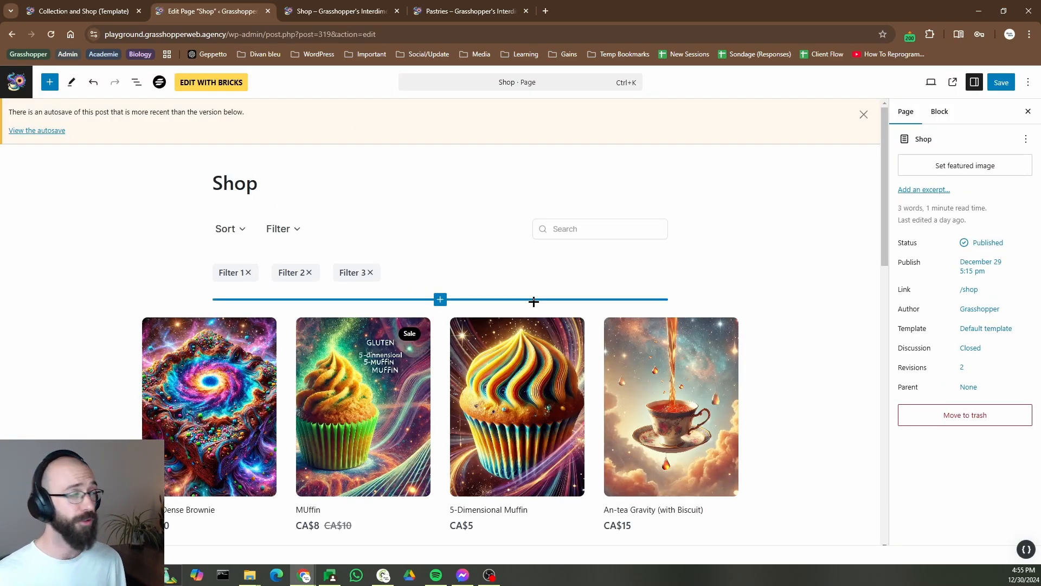
pyautogui.click(10, 85)
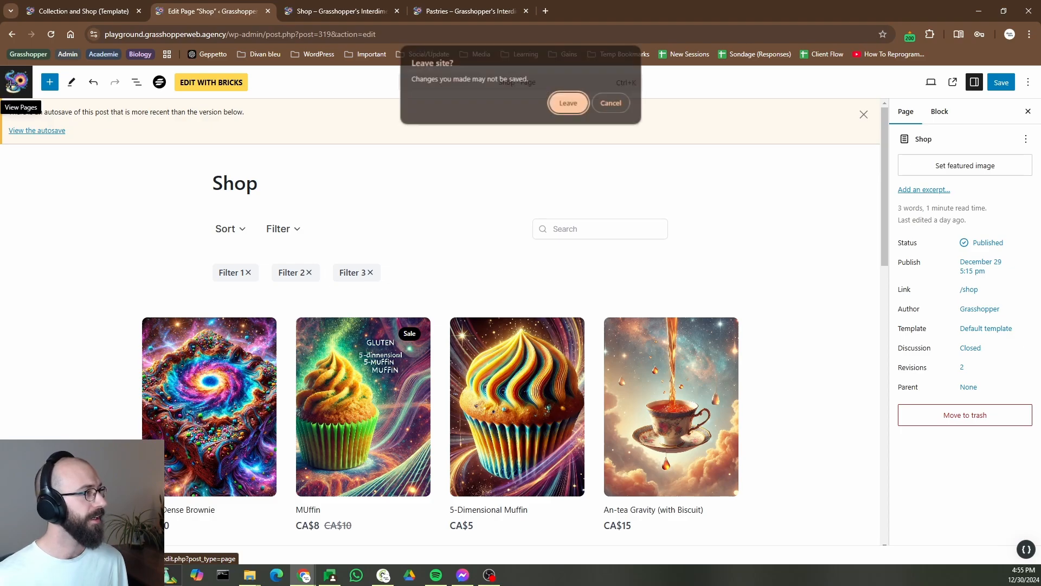
pyautogui.press('Return')
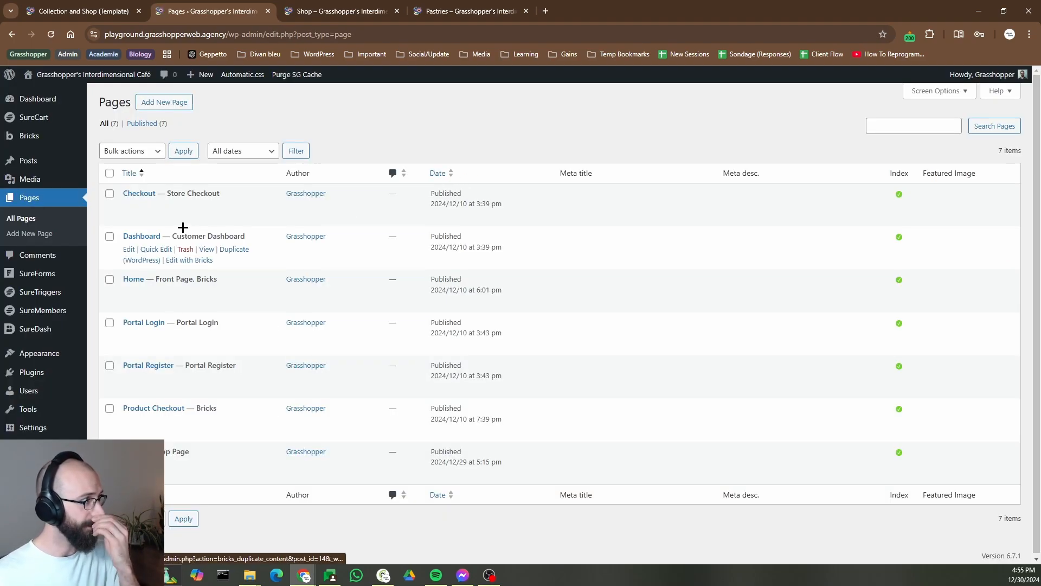
# Turn off the Shop Page link under Admin Appearance in SureCart's advanced settings, save, and reload the settings
pyautogui.moveTo(54, 118)
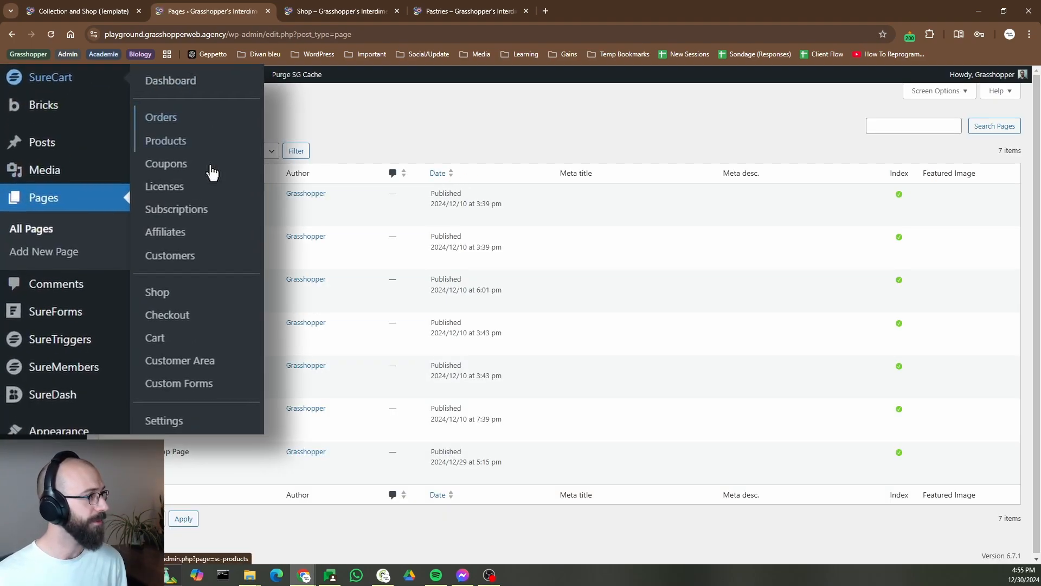
pyautogui.click(192, 424)
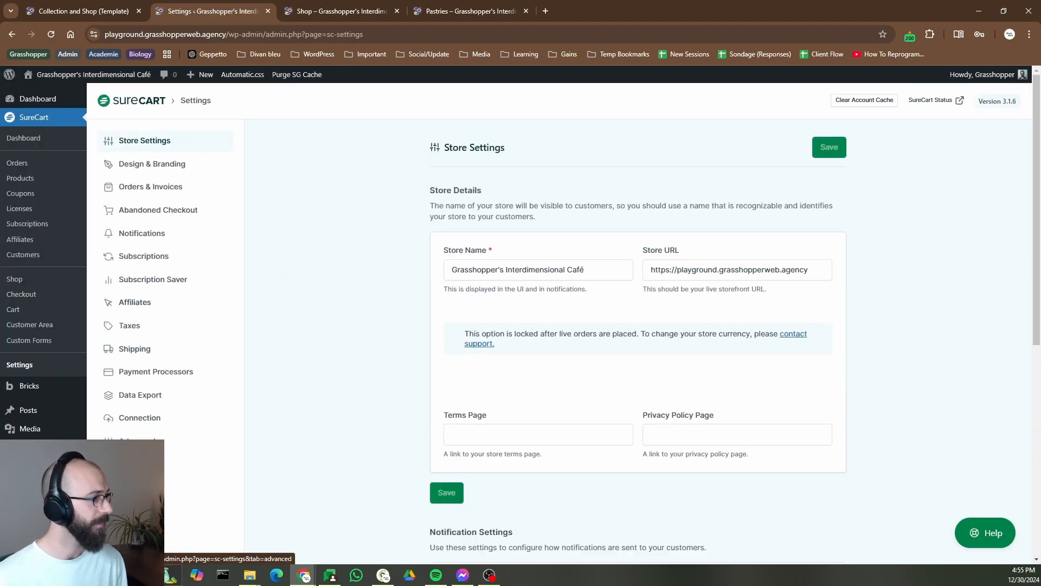
pyautogui.click(136, 439)
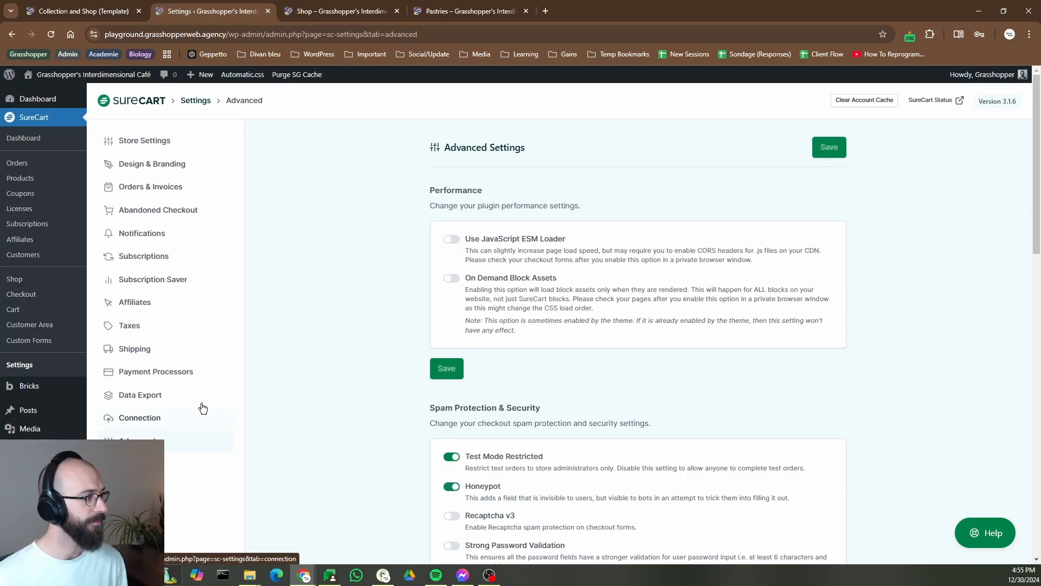
pyautogui.scroll(-2, 493, 299)
pyautogui.scroll(-4, 492, 299)
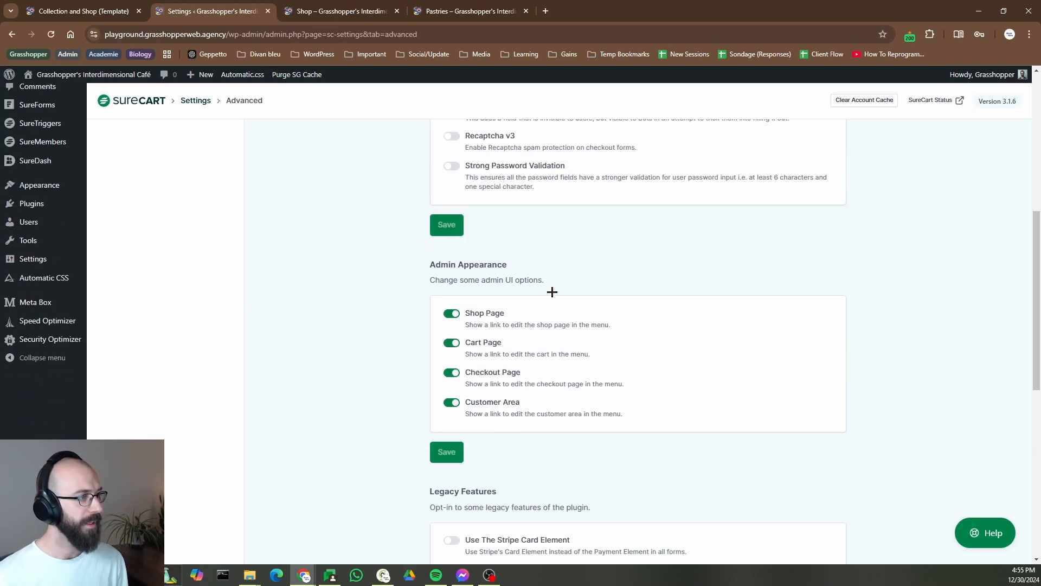
pyautogui.click(451, 314)
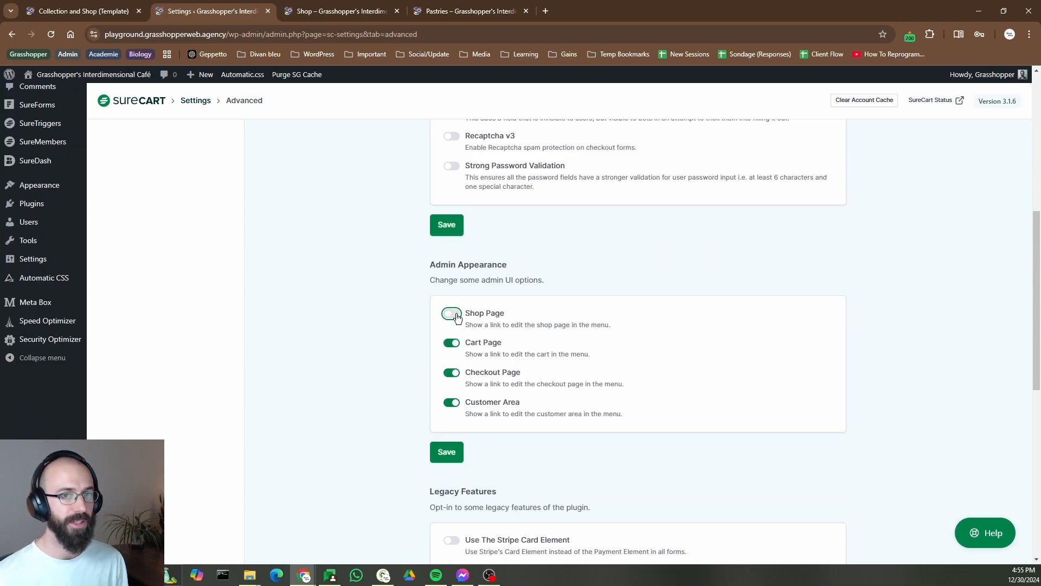
pyautogui.click(450, 448)
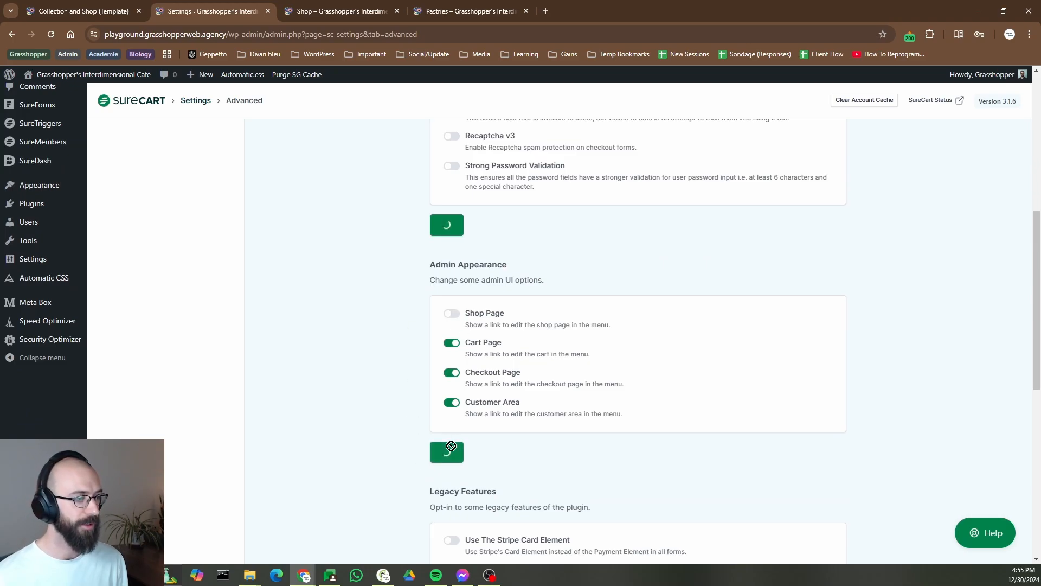
pyautogui.click(49, 34)
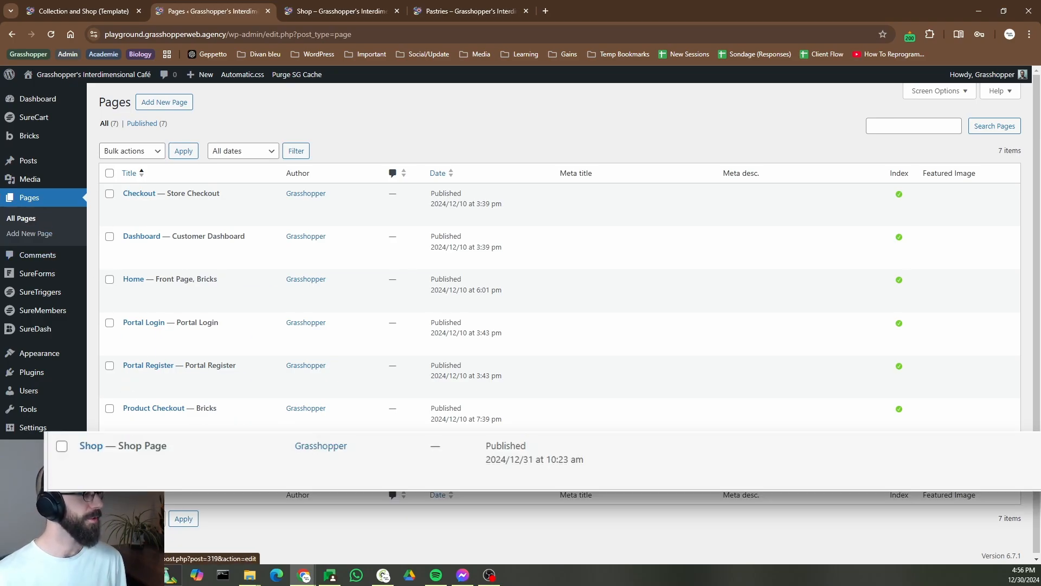
# Open the Shop page for editing from the Pages list and delete its Standard product list block
pyautogui.click(131, 451)
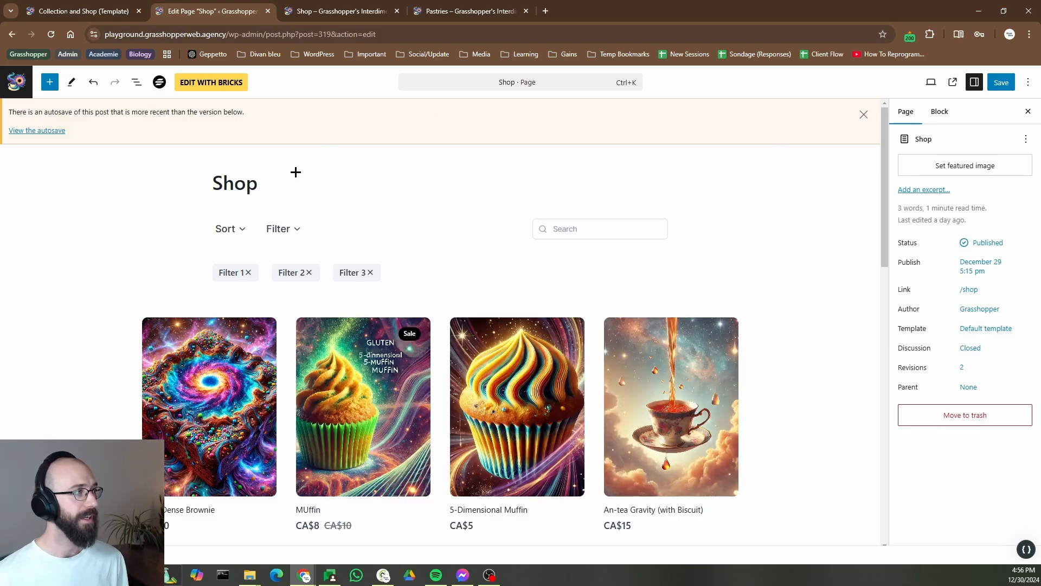
pyautogui.click(224, 83)
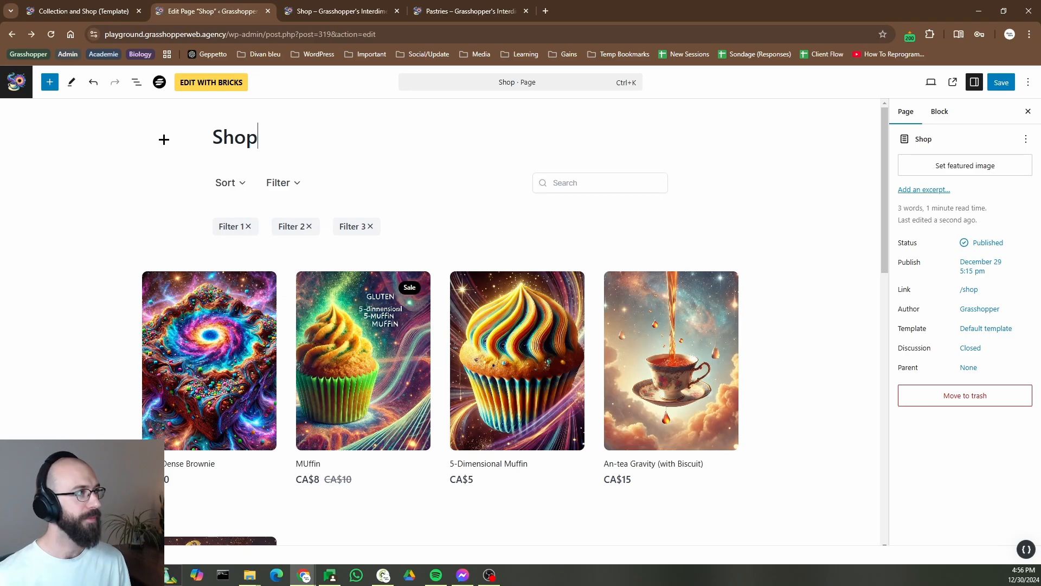
pyautogui.click(136, 81)
pyautogui.click(179, 137)
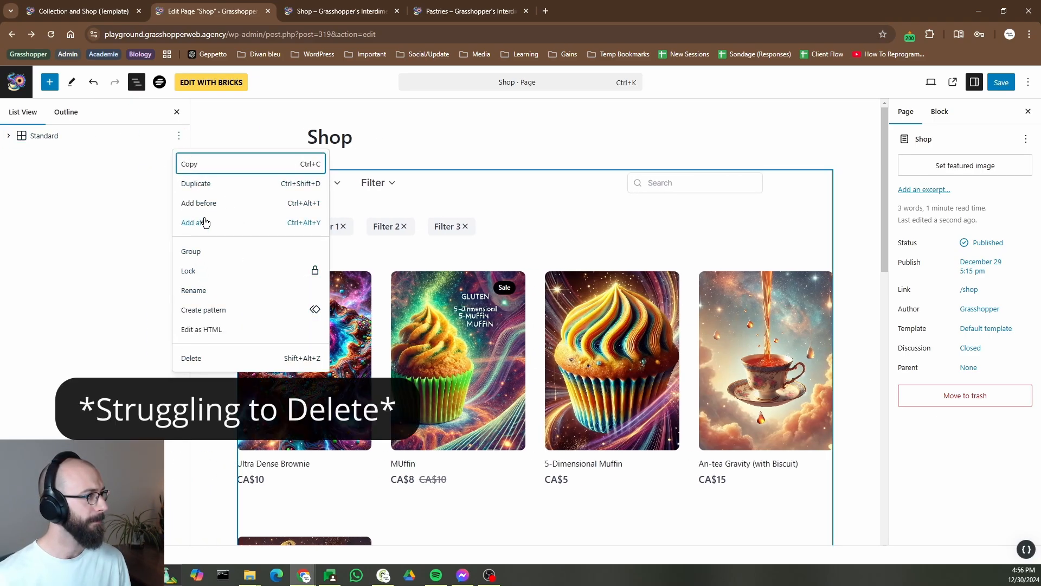
pyautogui.click(198, 358)
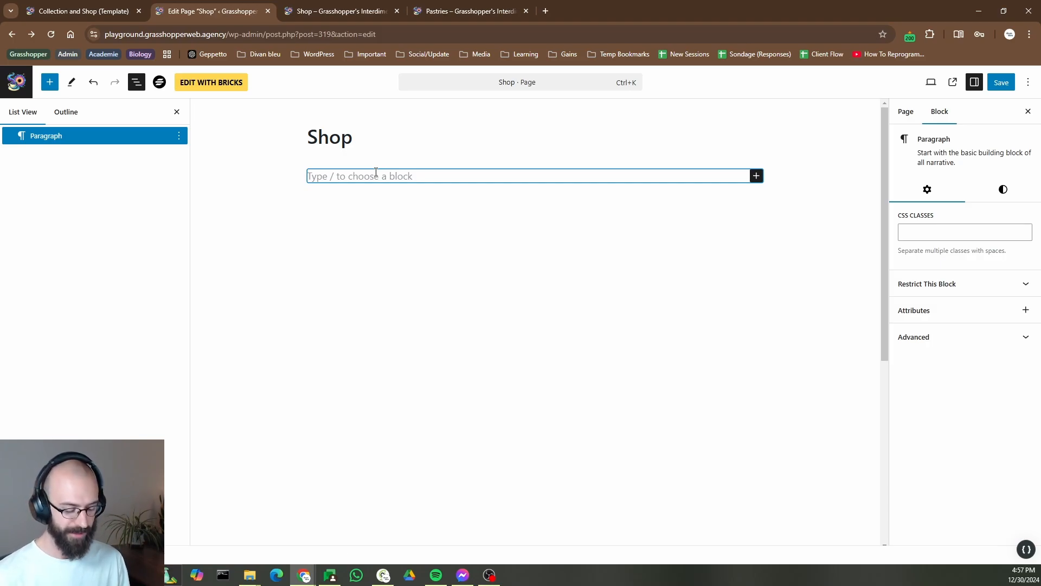
# Add the paragraph "Edit this page from Bricks Archive Template" to the Shop page, save it, and reload the live Shop page
pyautogui.write('Edit this page f')
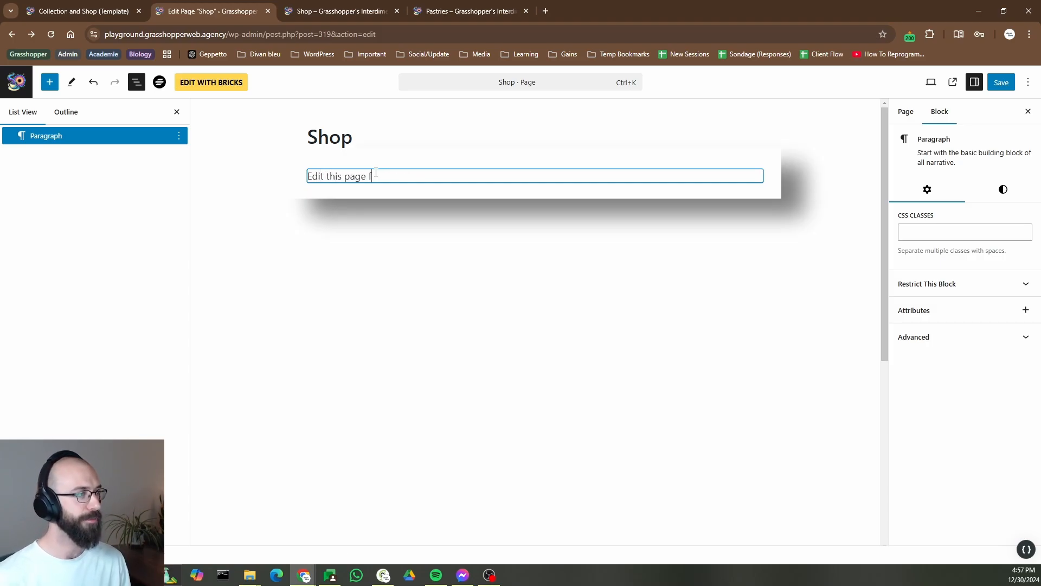
pyautogui.write('rom Bricks Archive Template')
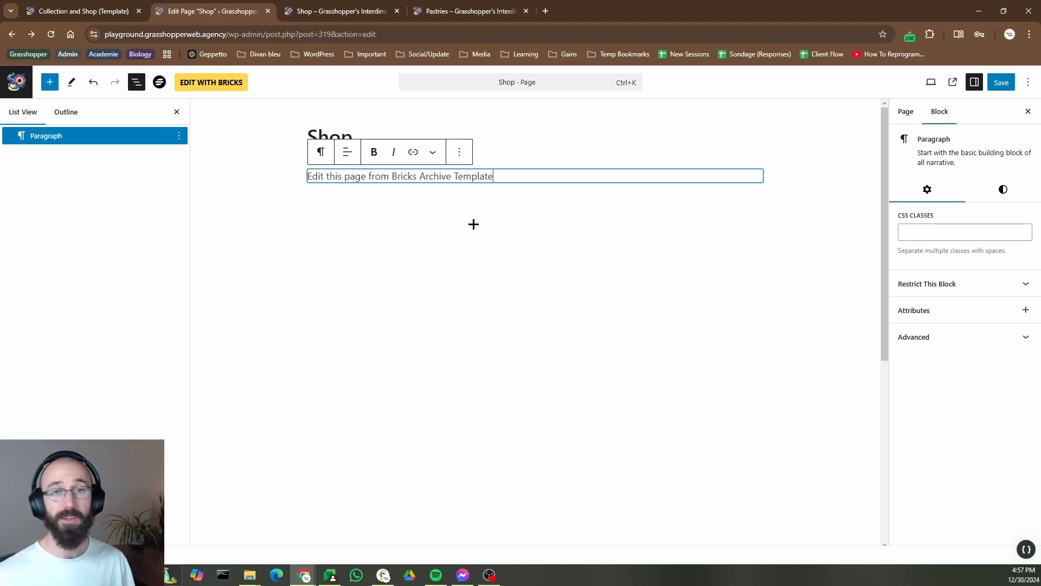
pyautogui.press('Return')
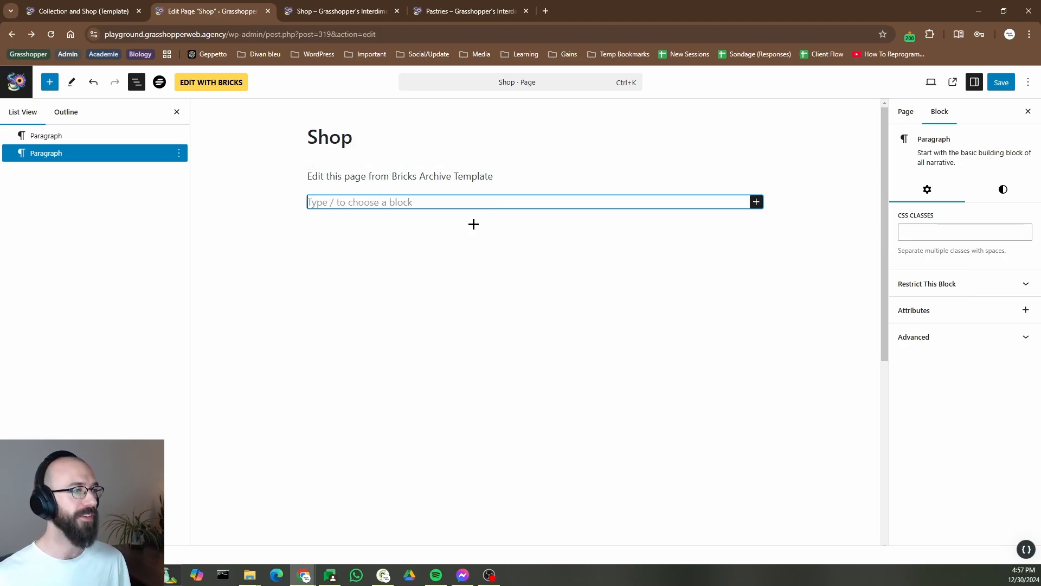
pyautogui.hotkey('ctrl', 's')
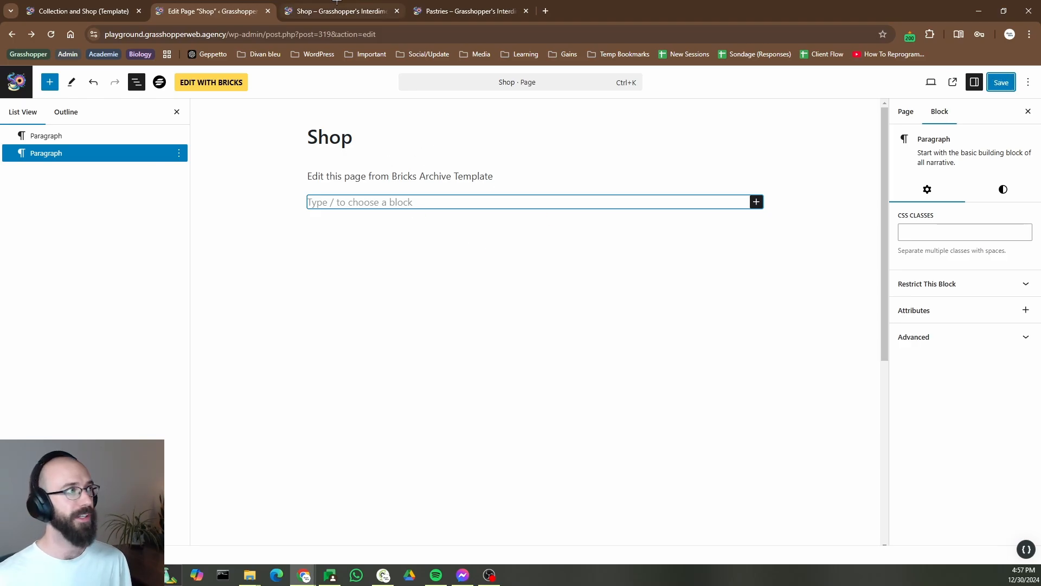
pyautogui.click(342, 11)
pyautogui.click(50, 34)
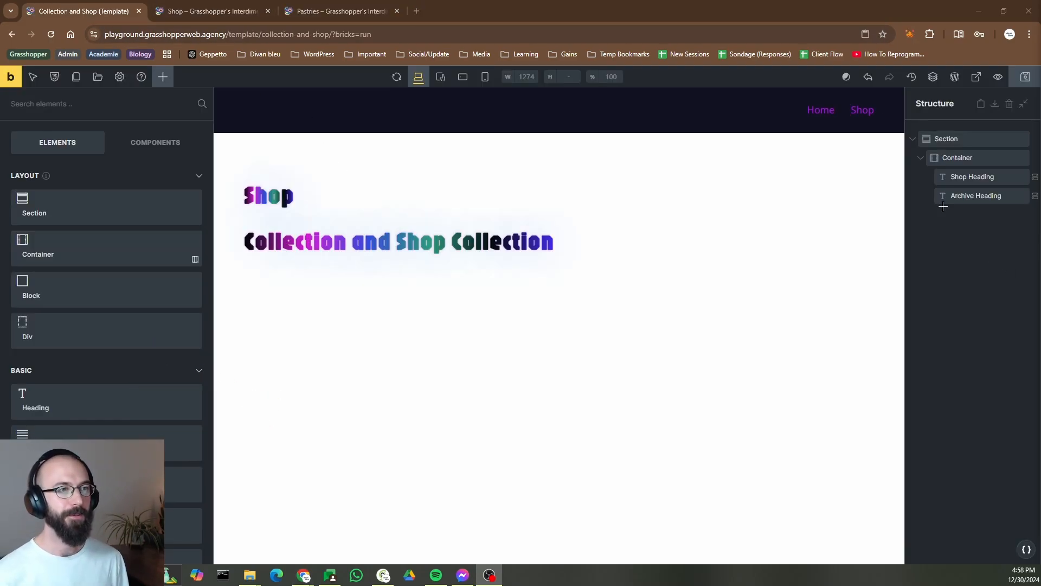
# Add a second container to the section of the Collection and Shop template and name it "Product Grid"
pyautogui.click(943, 157)
pyautogui.click(920, 157)
pyautogui.click(936, 139)
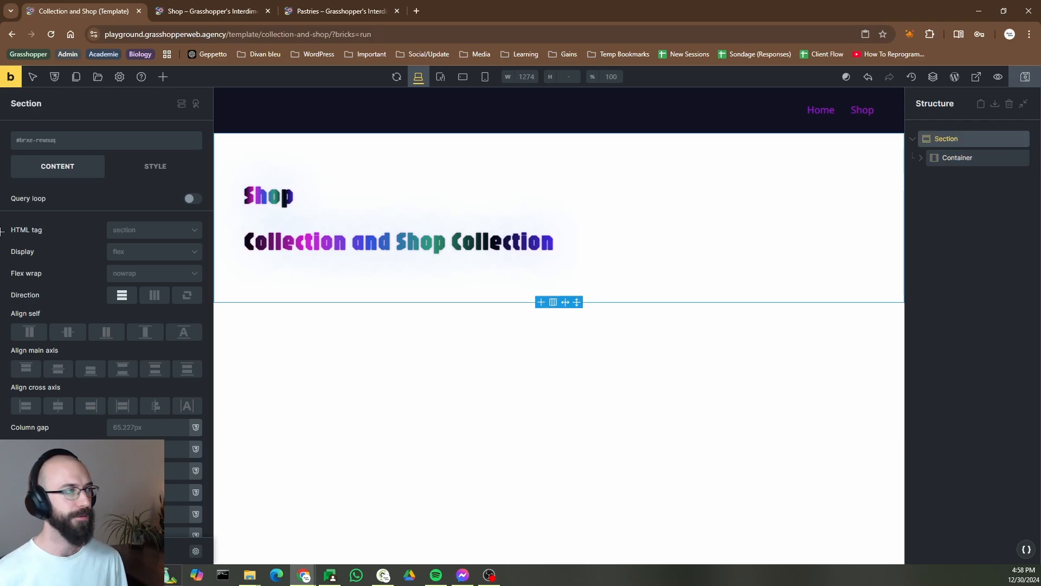
pyautogui.click(158, 77)
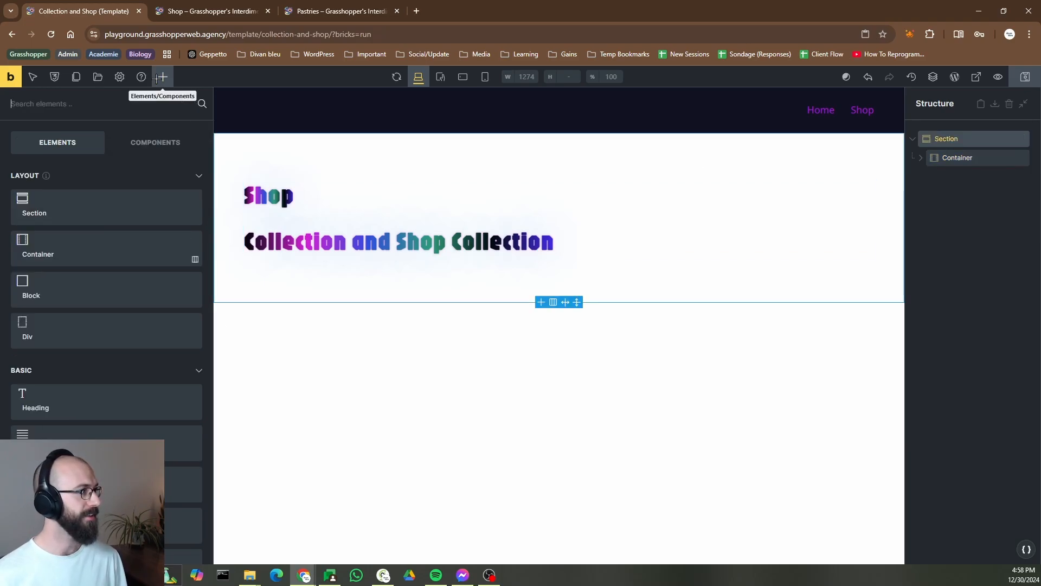
pyautogui.click(76, 241)
pyautogui.click(979, 176)
pyautogui.doubleClick(979, 176)
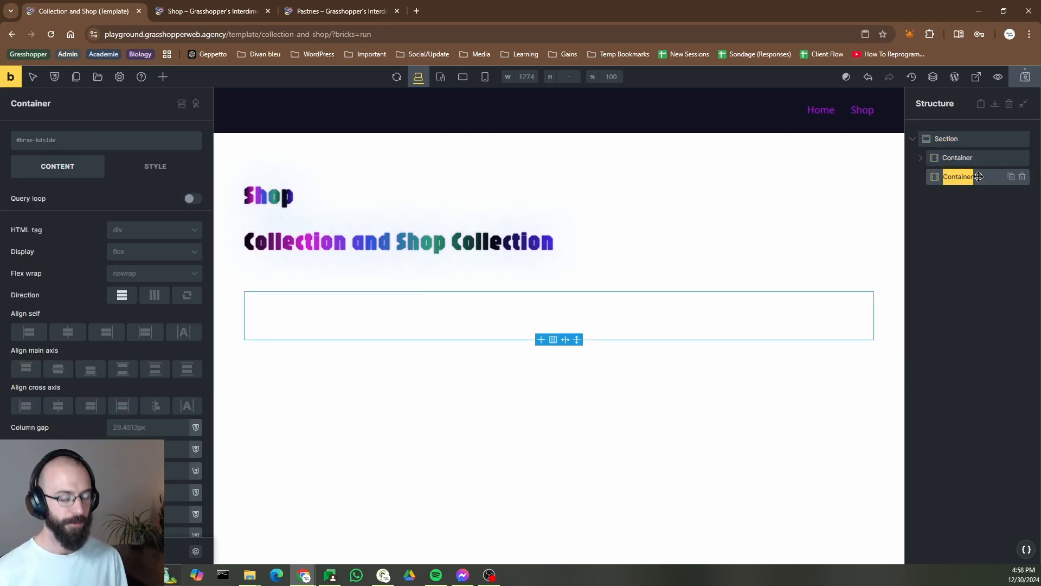
pyautogui.write('Product G')
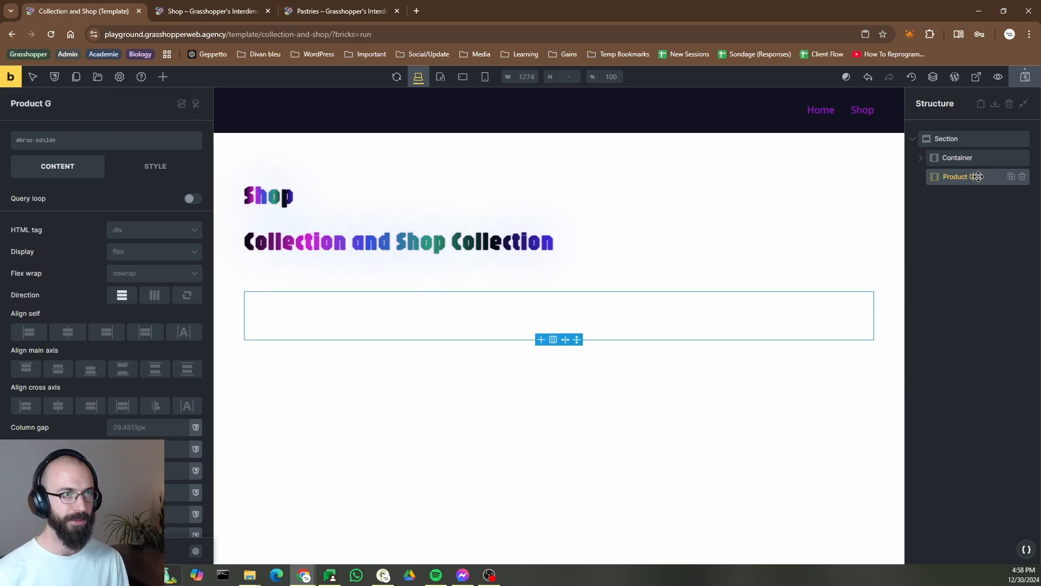
pyautogui.press('Return')
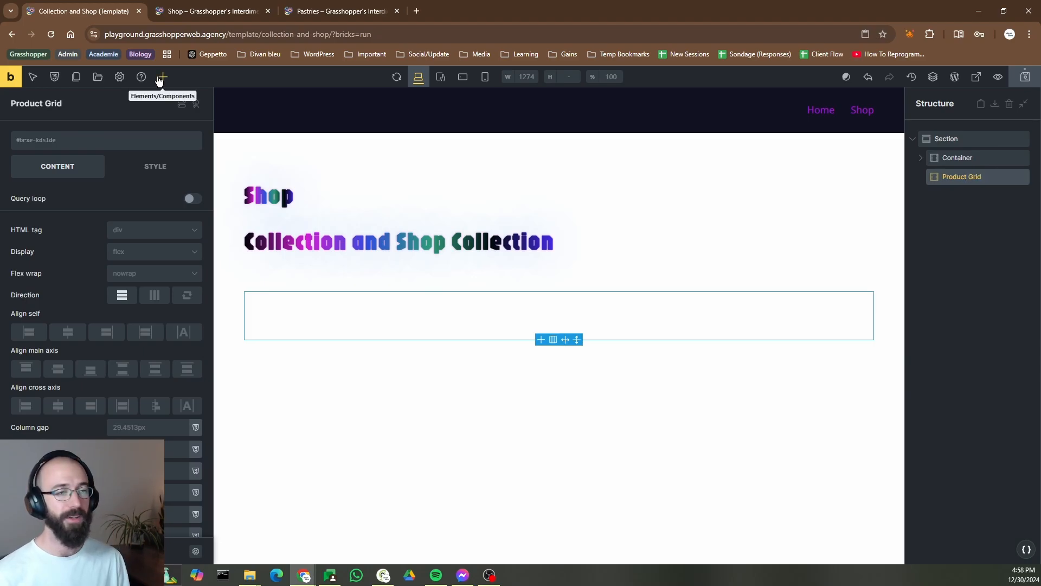
# Insert a SureCart Product Card element into the Product Grid container
pyautogui.click(161, 77)
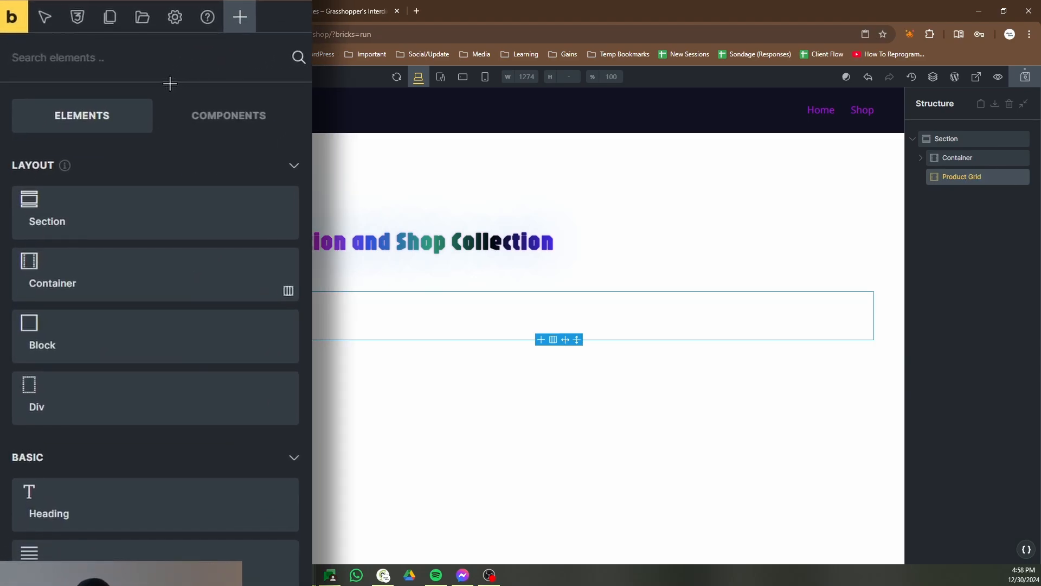
pyautogui.scroll(-20, 158, 353)
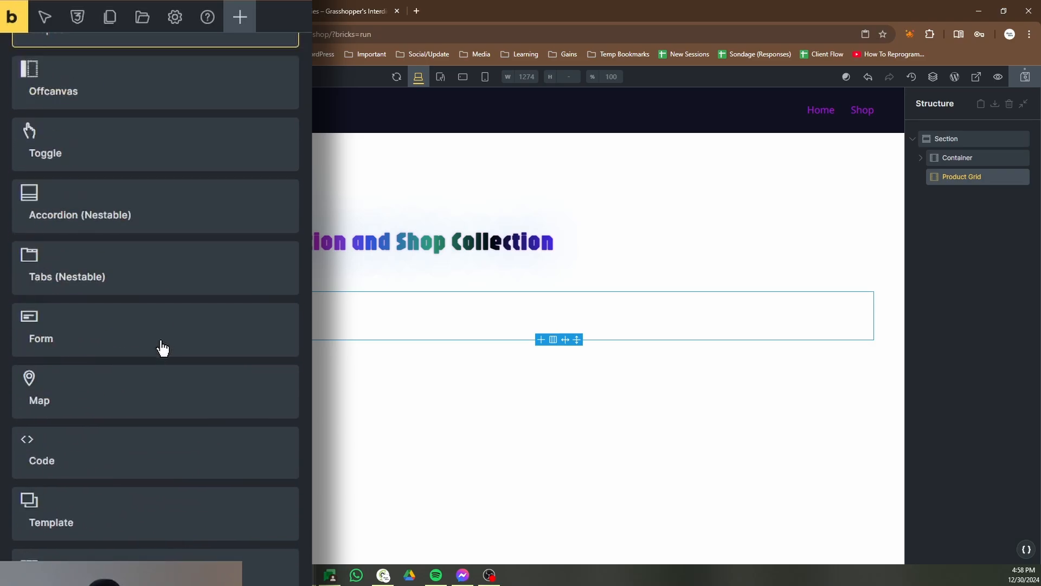
pyautogui.scroll(-20, 196, 375)
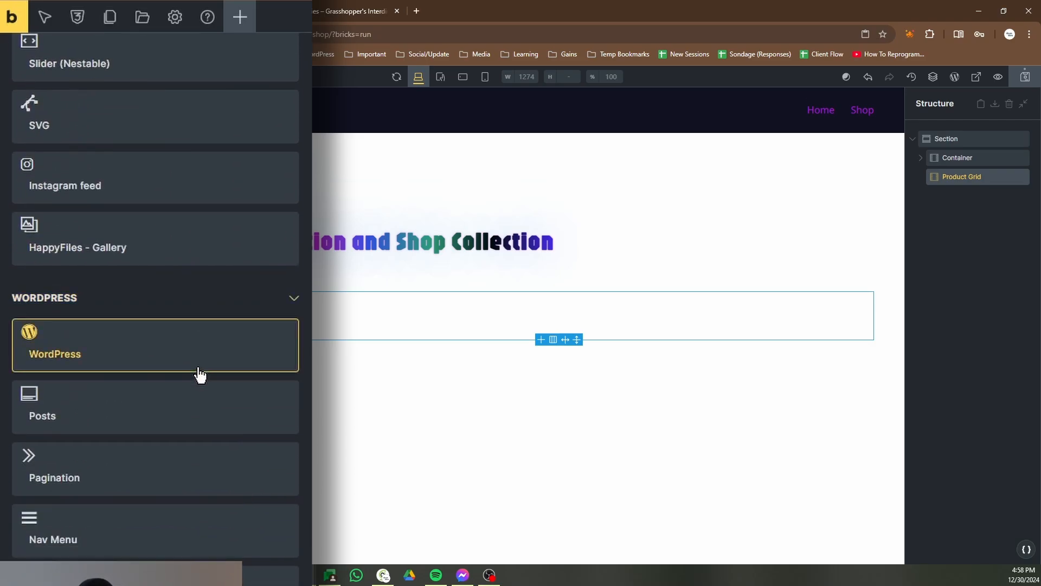
pyautogui.scroll(-7, 206, 382)
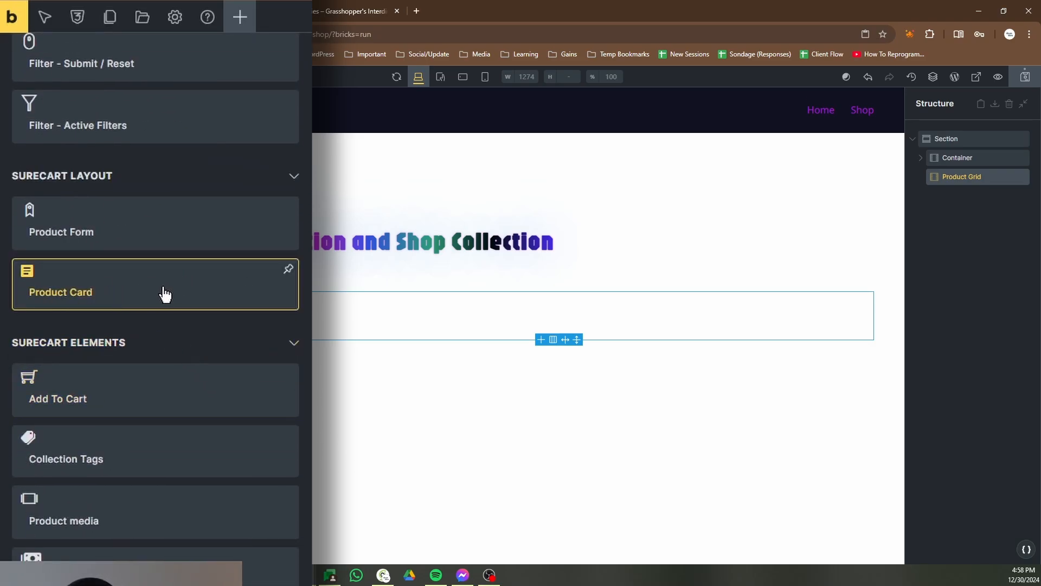
pyautogui.click(165, 294)
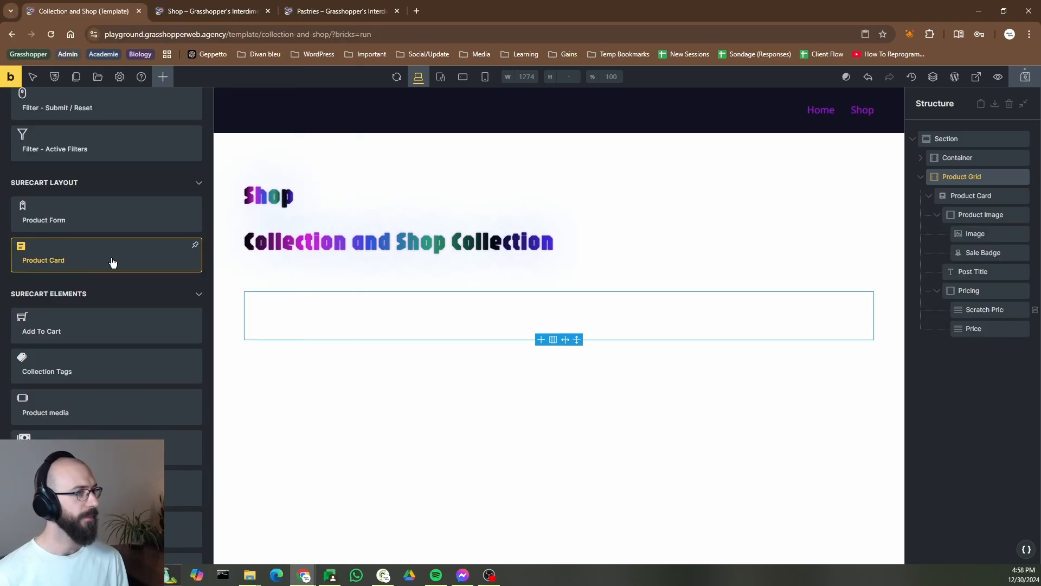
# Wrap the Product Card in a div inside the Product Grid container
pyautogui.click(969, 197)
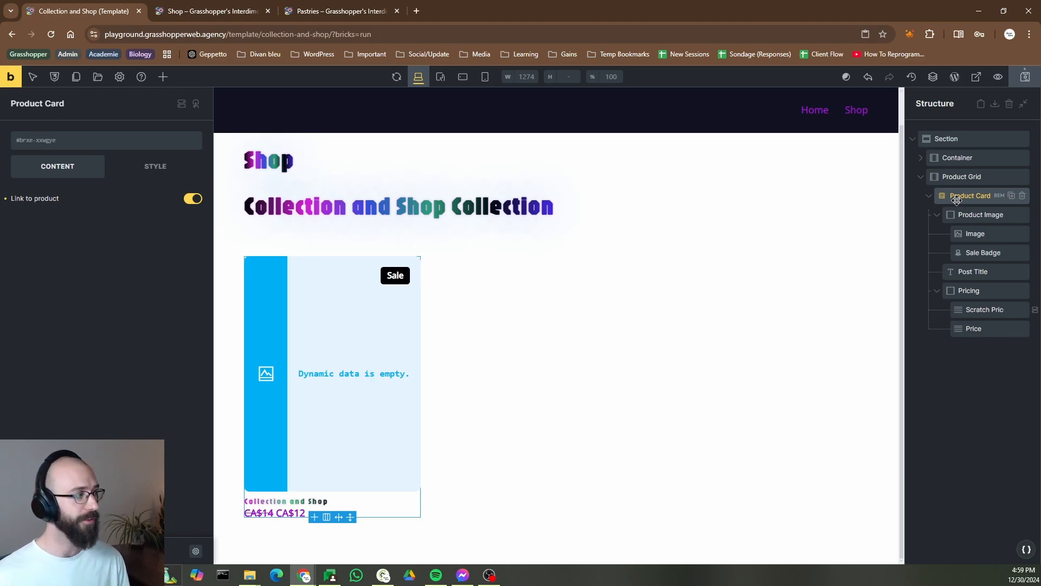
pyautogui.rightClick(956, 200)
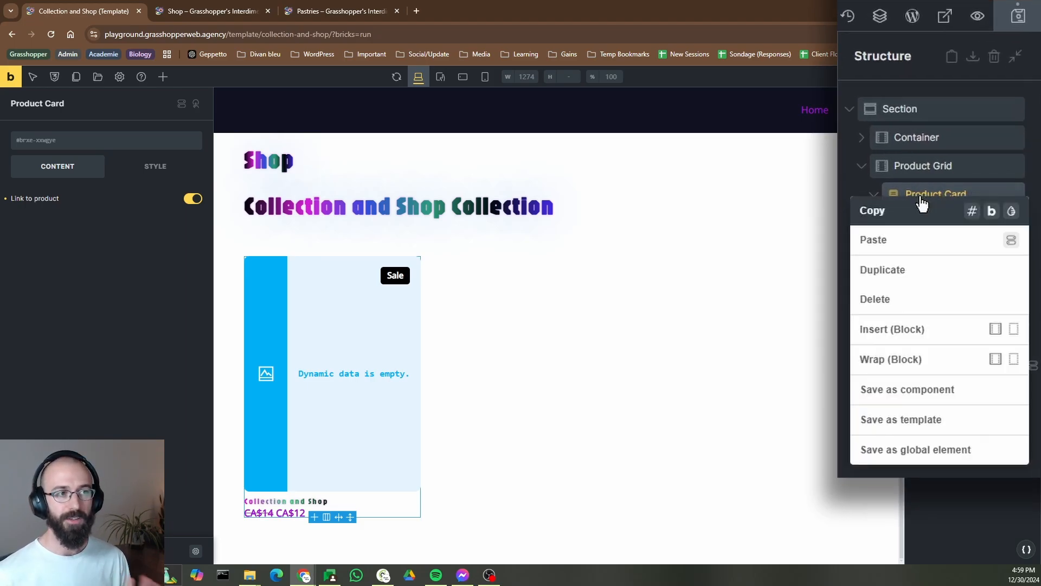
pyautogui.click(1014, 359)
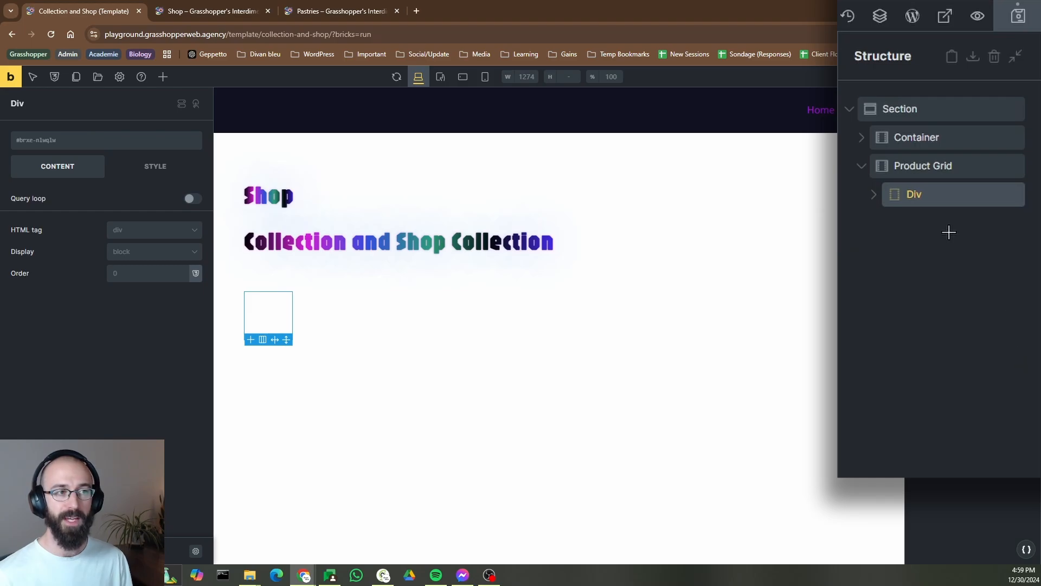
# Rename the div inside the Product Grid container to "Product Query"
pyautogui.doubleClick(921, 194)
pyautogui.write('Product')
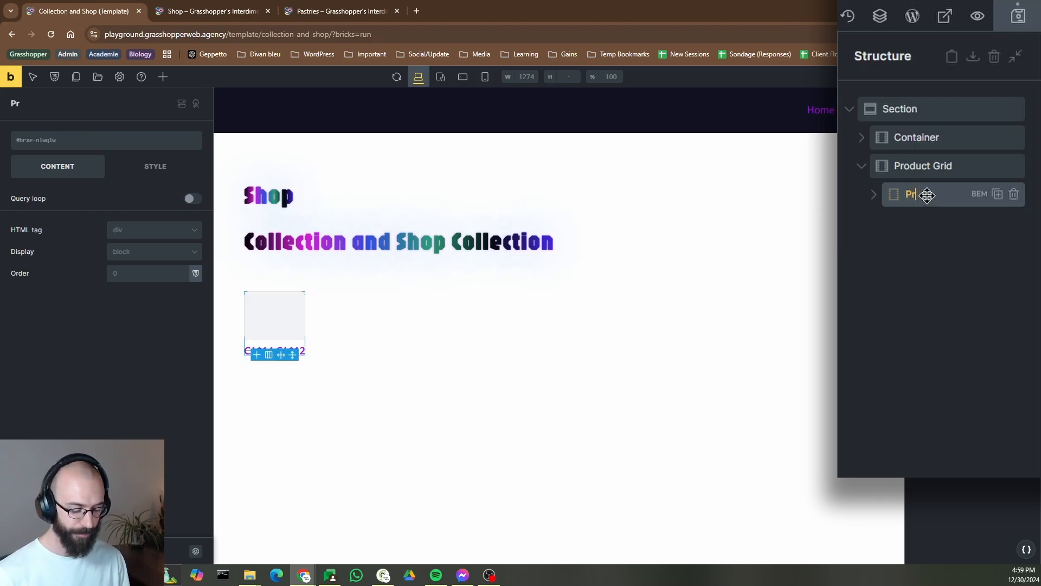
pyautogui.press('Return')
pyautogui.write('Card')
pyautogui.press('BackSpace')
pyautogui.press('BackSpace')
pyautogui.press('BackSpace')
pyautogui.press('BackSpace')
pyautogui.write('Query')
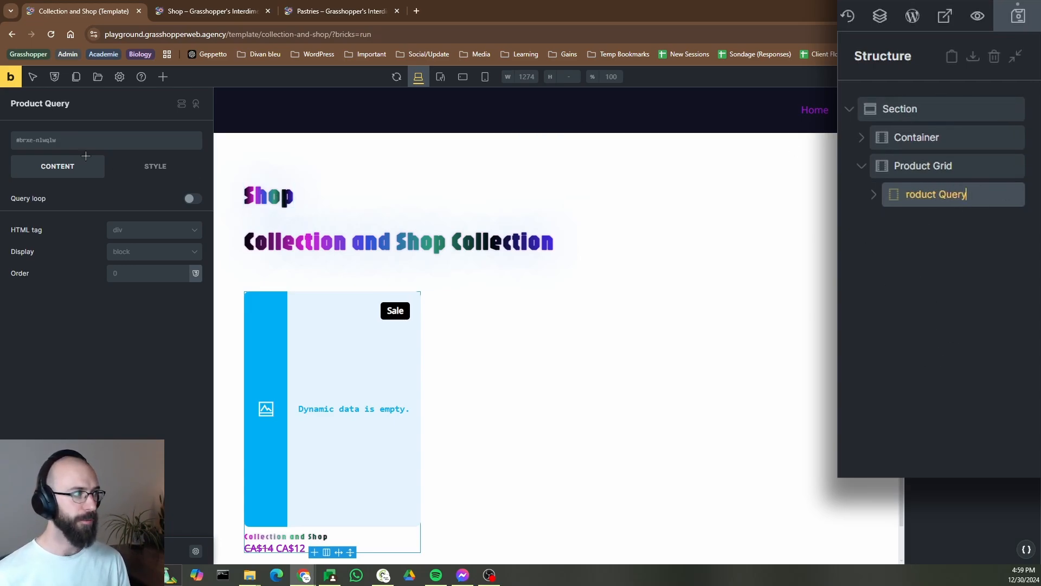
# Enable a query loop on the Product Query div with SureCart Product as post type, and look over the looped product cards
pyautogui.click(191, 198)
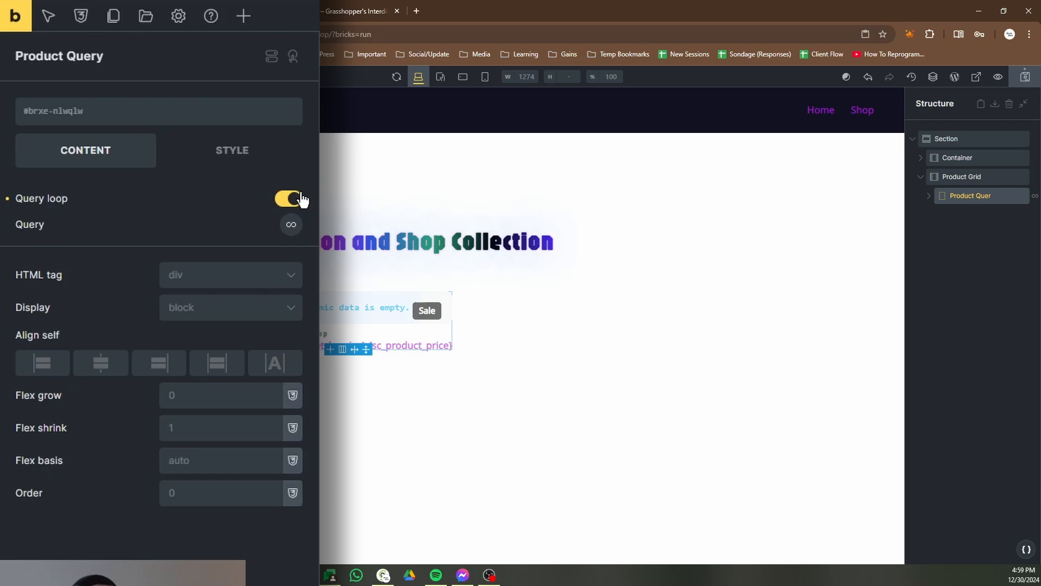
pyautogui.click(291, 226)
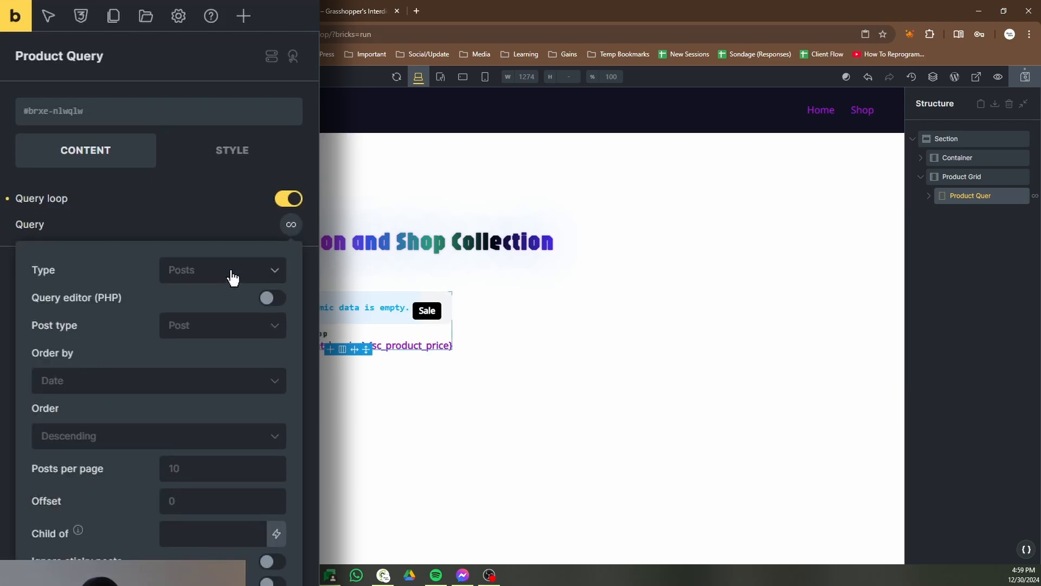
pyautogui.click(228, 331)
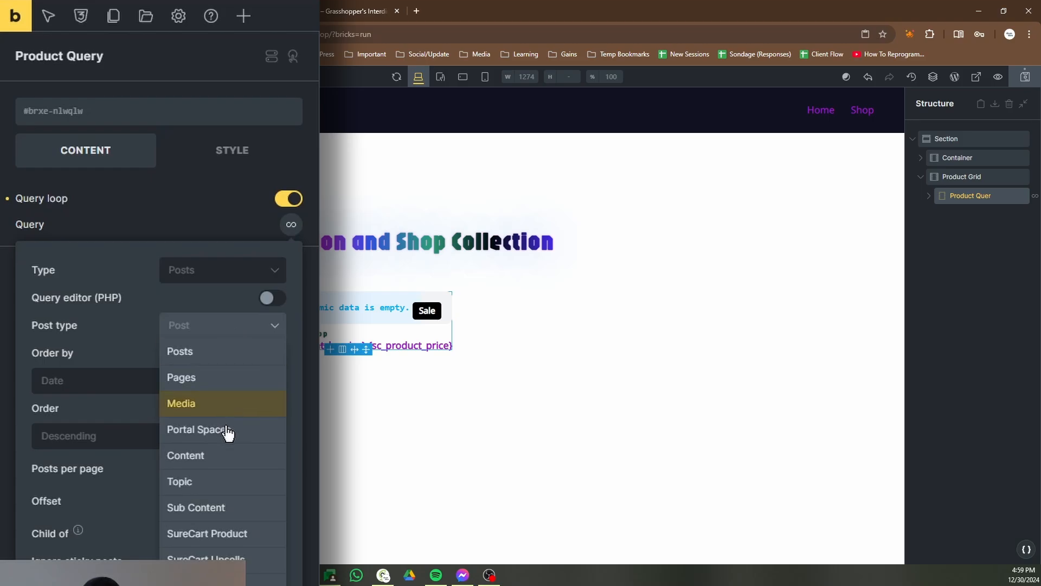
pyautogui.click(223, 534)
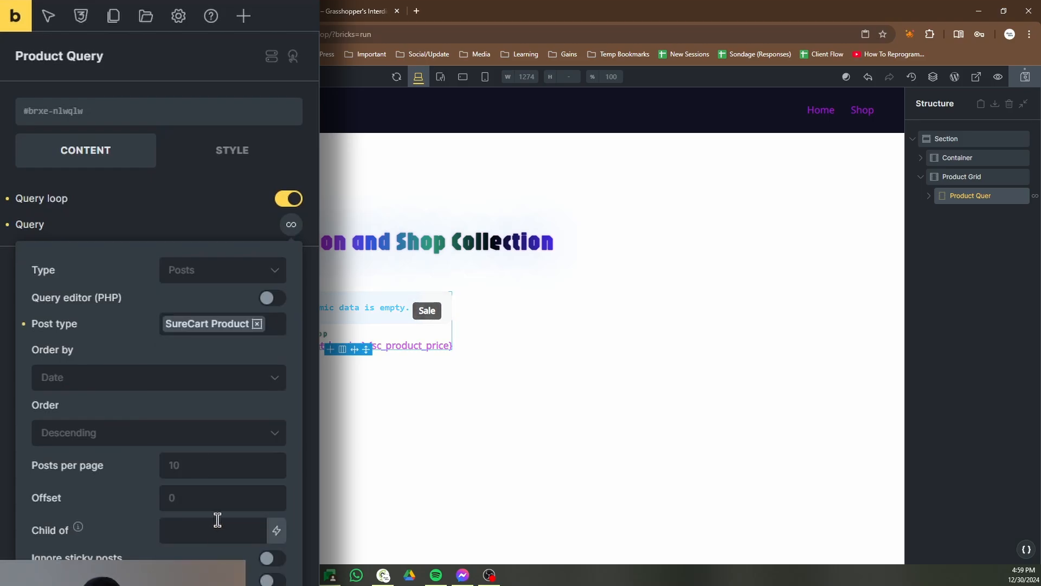
pyautogui.click(191, 231)
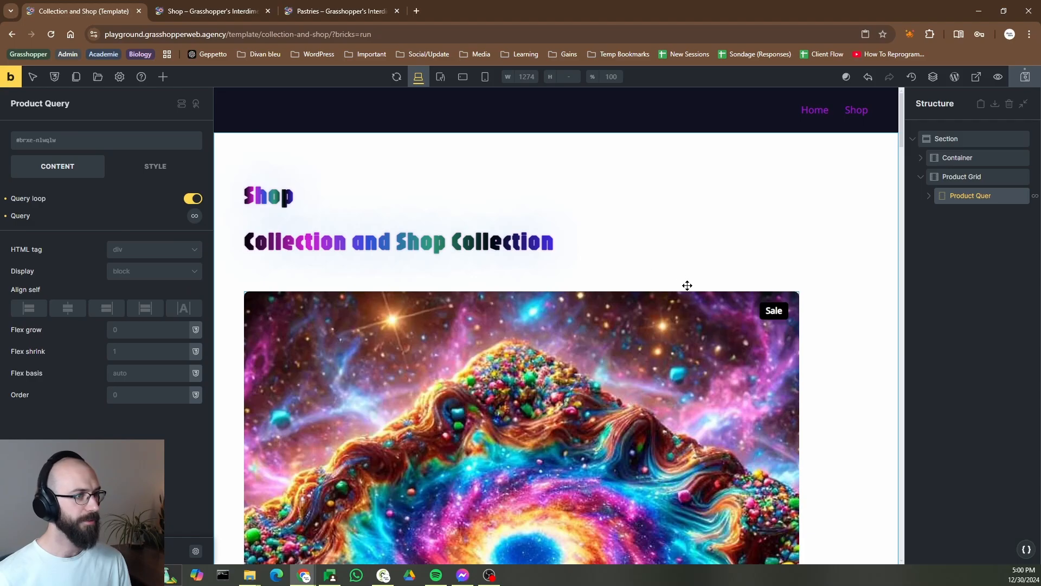
pyautogui.scroll(-10, 686, 283)
pyautogui.scroll(-2, 687, 284)
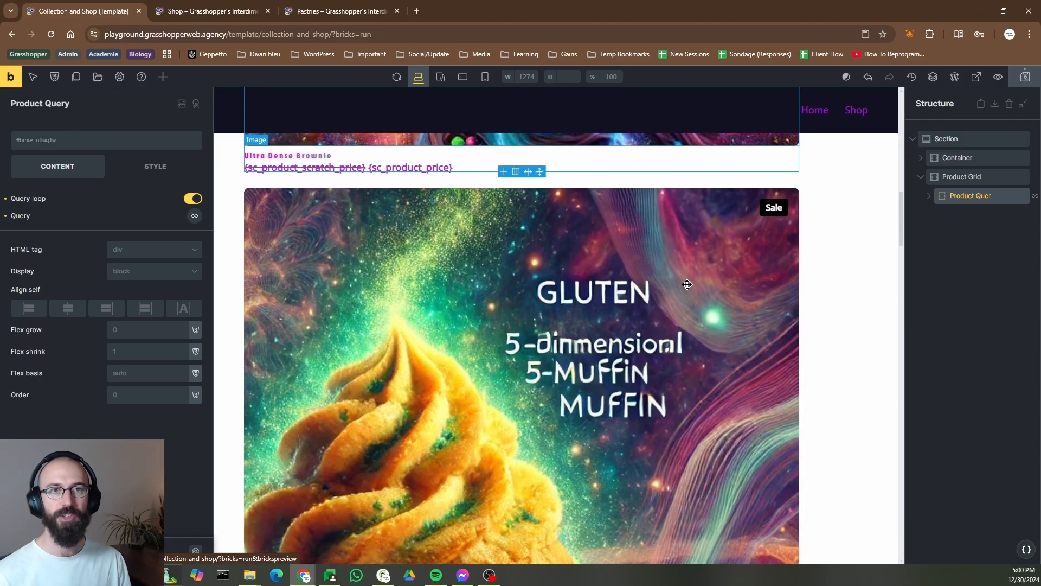
pyautogui.scroll(-4, 688, 286)
pyautogui.scroll(16, 689, 288)
# Set the HTML tag of the Product Grid container to ul and that of the Product Query div to li
pyautogui.click(688, 289)
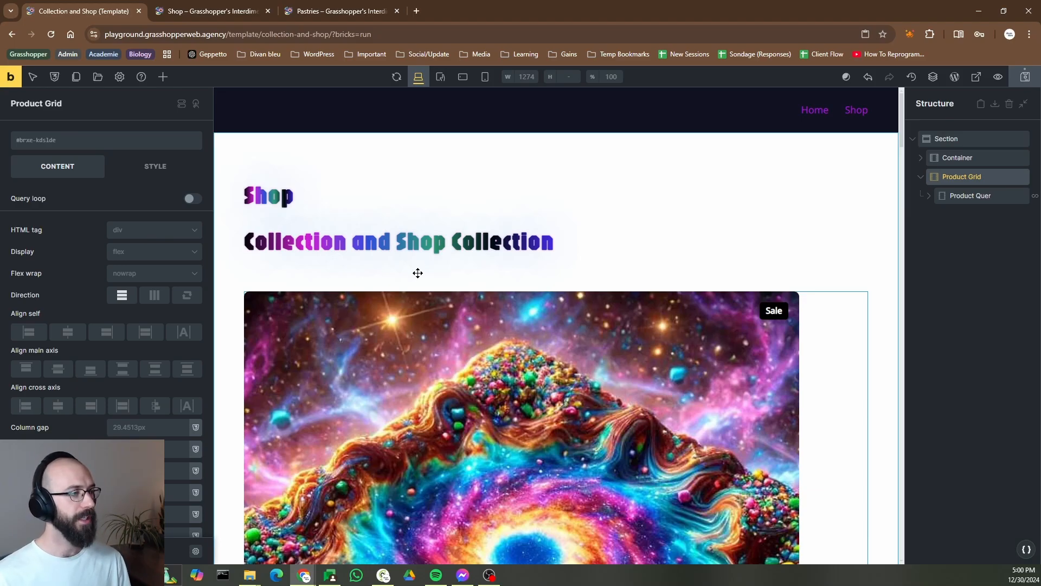
pyautogui.scroll(-8, 652, 299)
pyautogui.scroll(-3, 651, 299)
pyautogui.scroll(11, 649, 365)
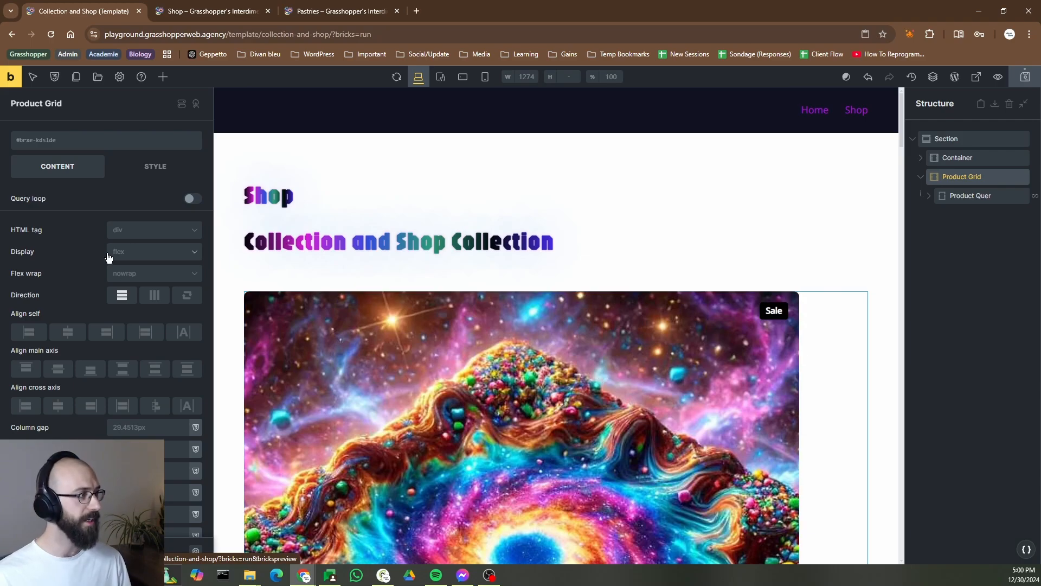
pyautogui.click(145, 232)
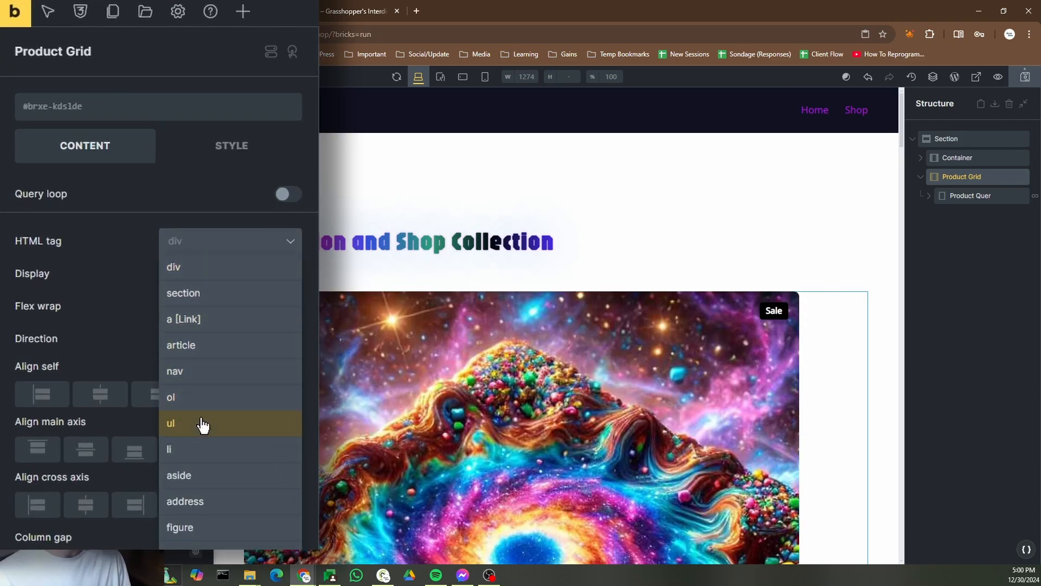
pyautogui.click(197, 423)
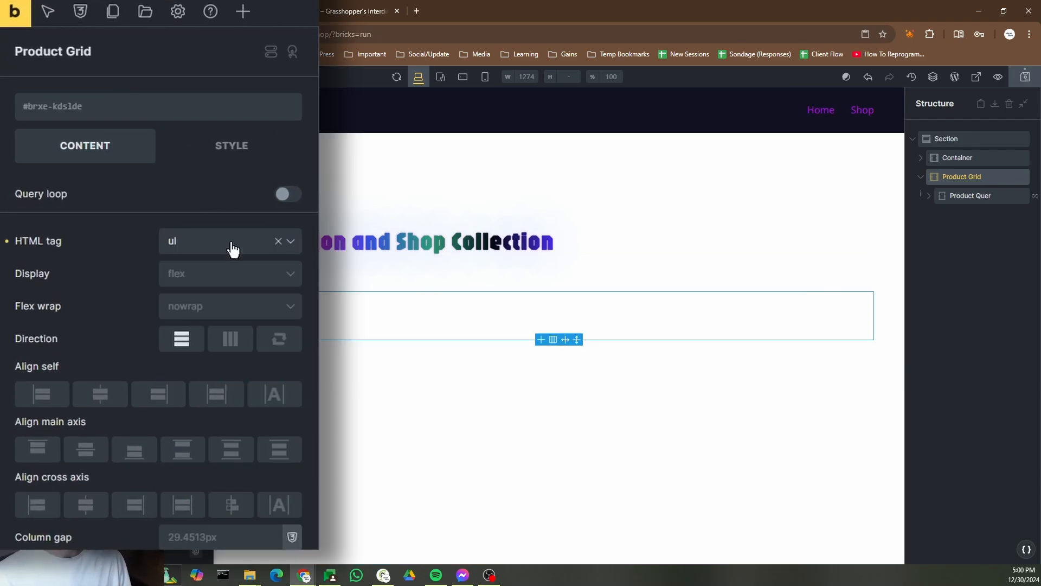
pyautogui.click(969, 195)
pyautogui.click(230, 271)
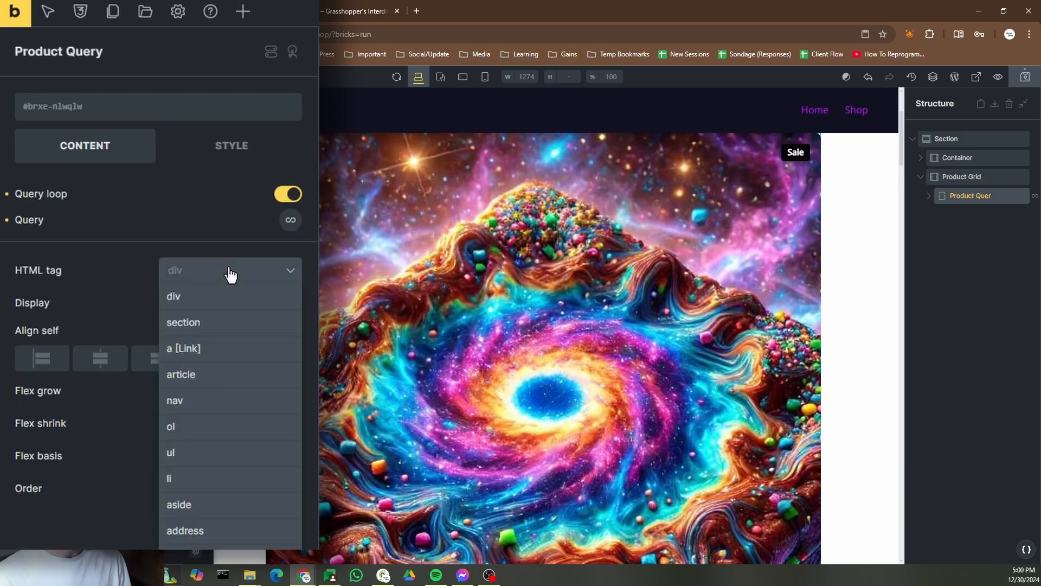
pyautogui.click(200, 479)
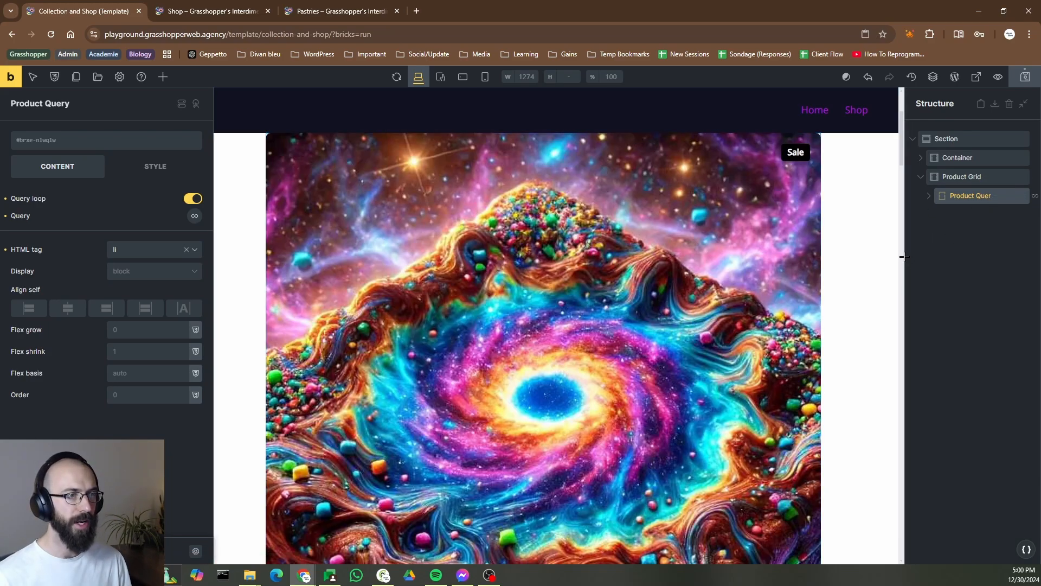
# Rename the query div to "Product Query <li>" and its parent container to "Product Grid <ul>"
pyautogui.moveTo(908, 254); pyautogui.dragTo(873, 255)
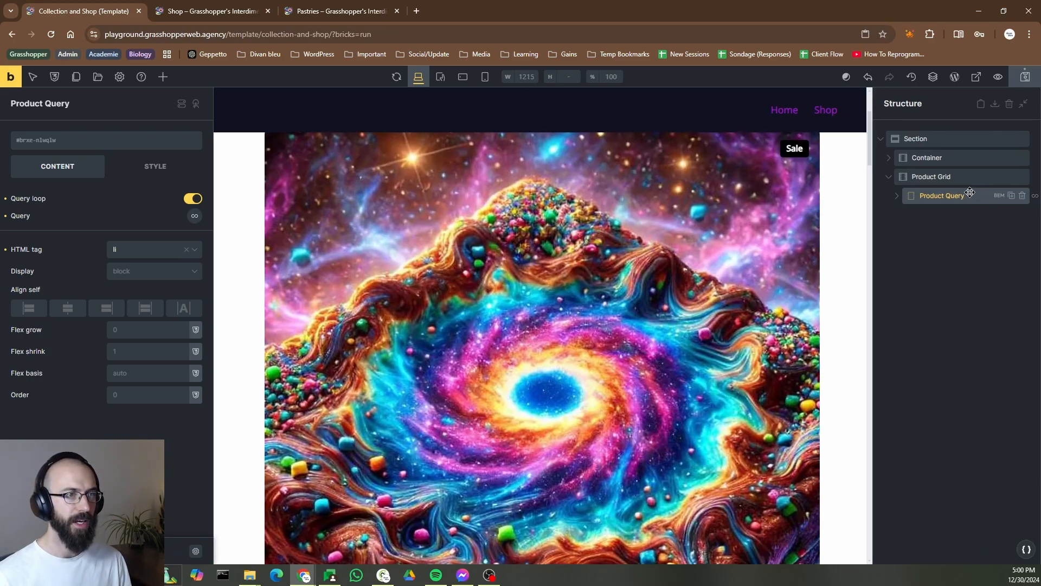
pyautogui.doubleClick(977, 194)
pyautogui.press('Right')
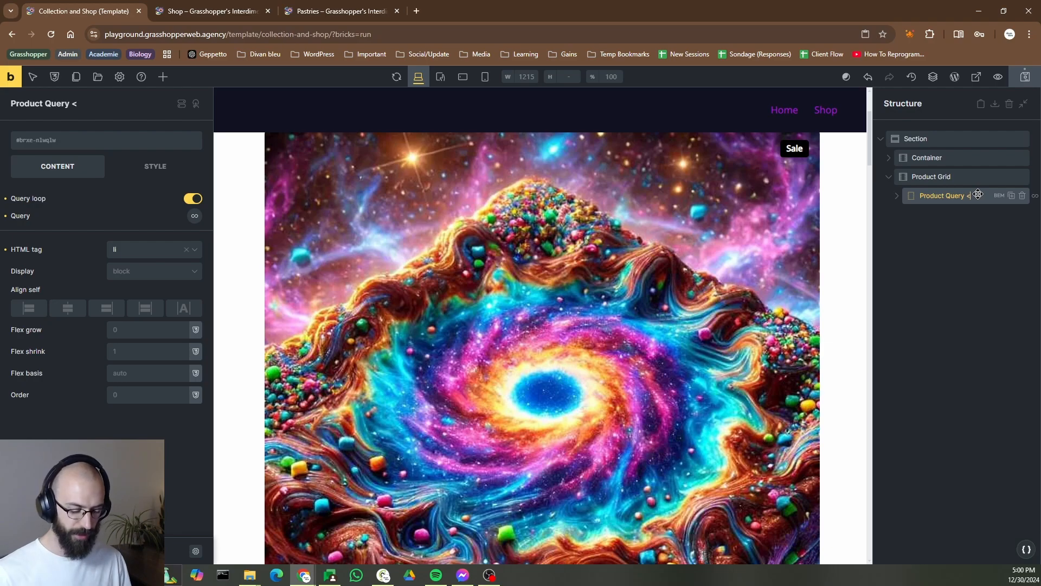
pyautogui.write('<li>')
pyautogui.click(918, 164)
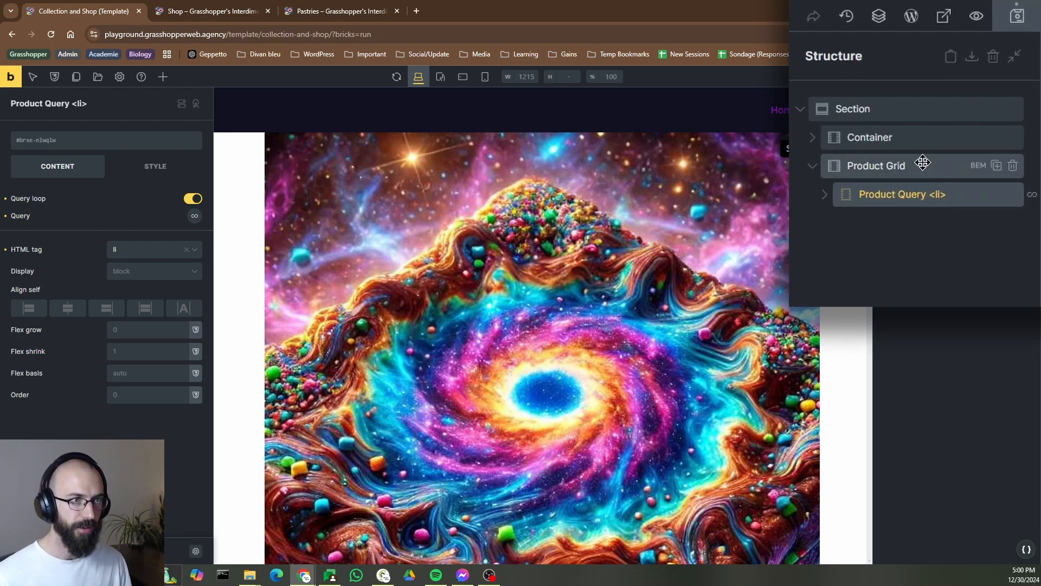
pyautogui.doubleClick(918, 169)
pyautogui.press('Right')
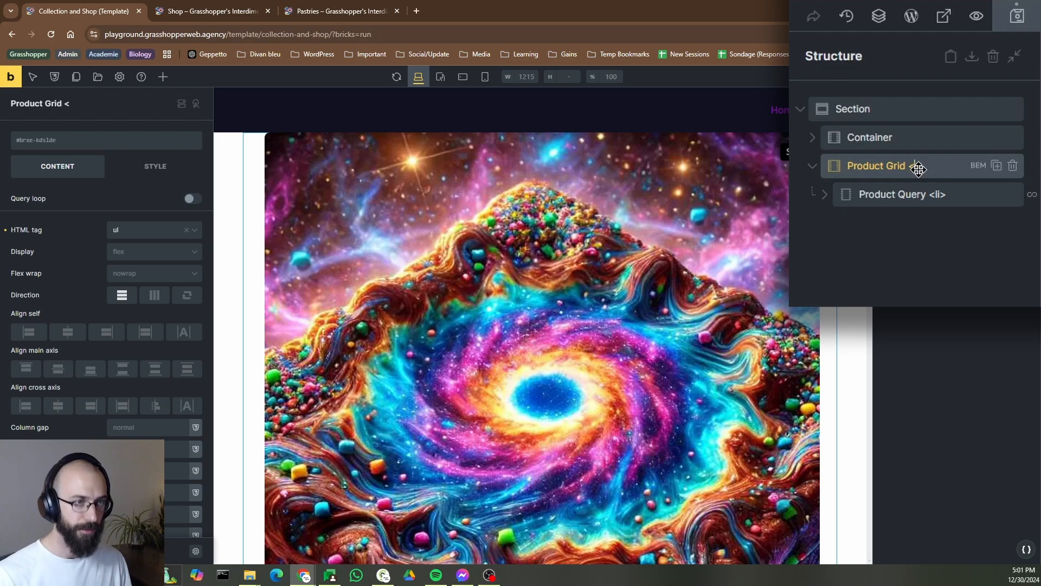
pyautogui.write('<ul>')
pyautogui.press('Return')
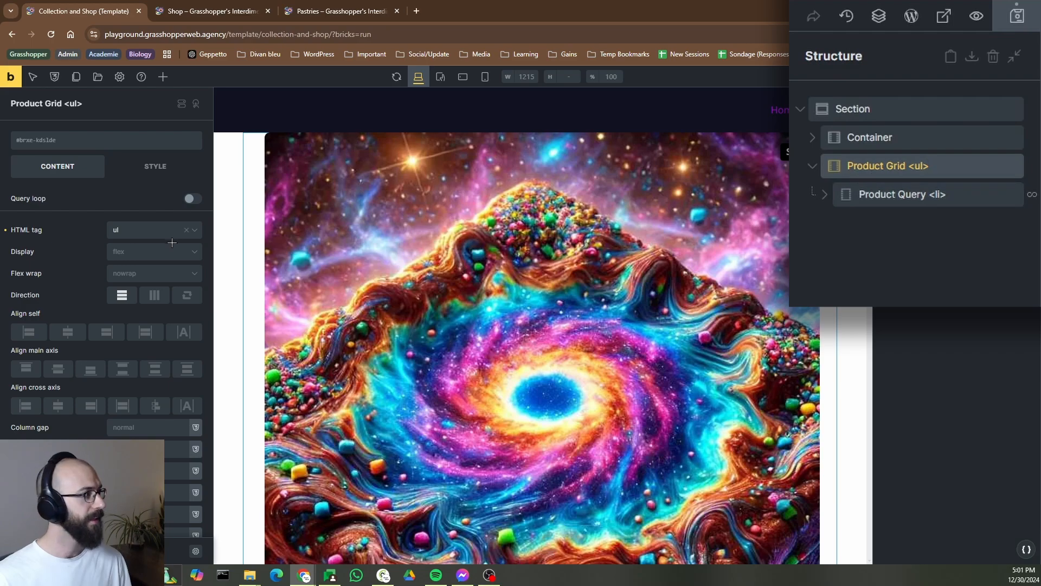
# Set the left padding of the Product Grid <ul> container to 0
pyautogui.scroll(3, 339, 277)
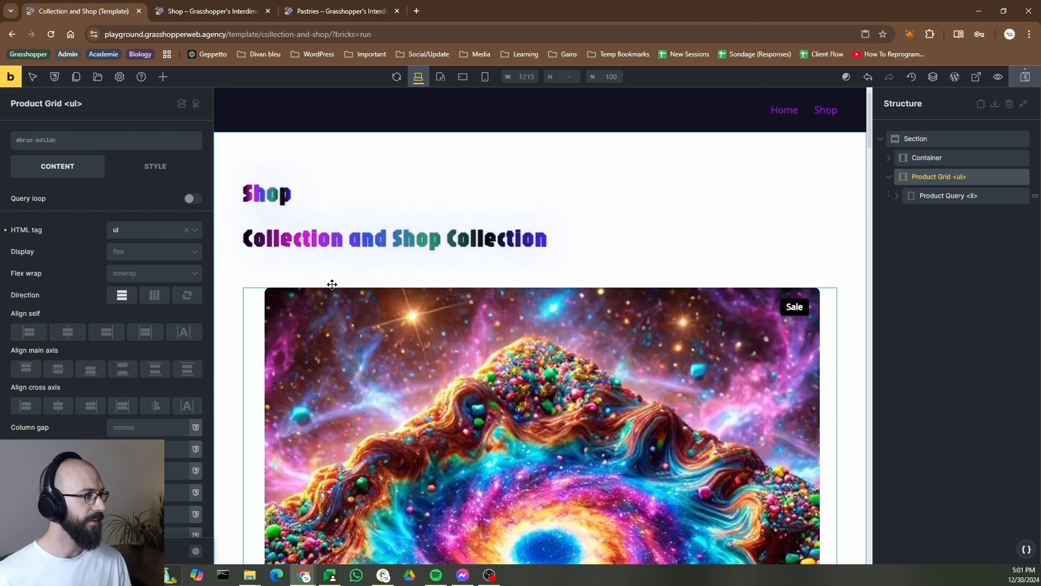
pyautogui.click(137, 169)
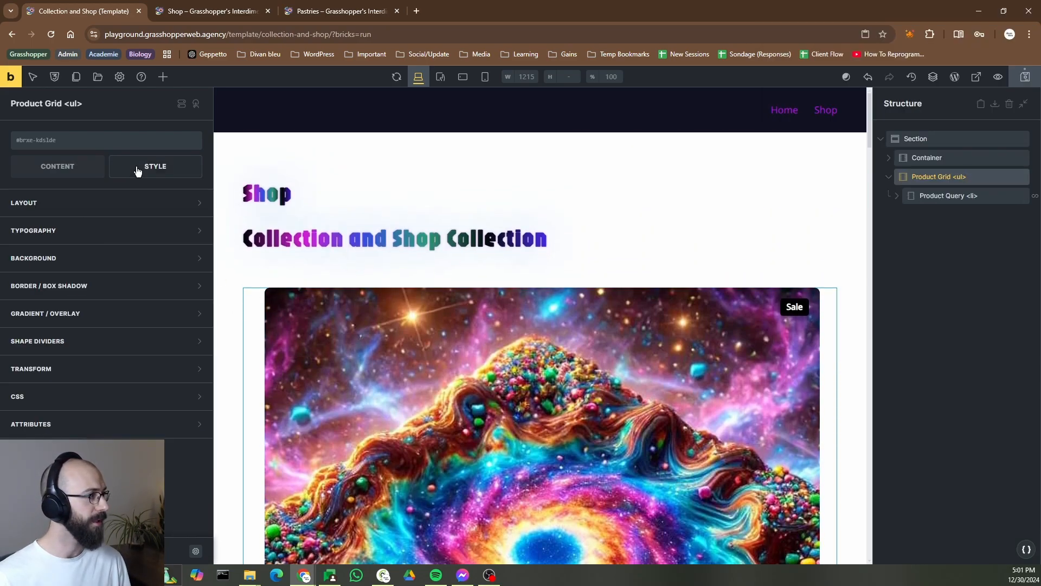
pyautogui.click(61, 201)
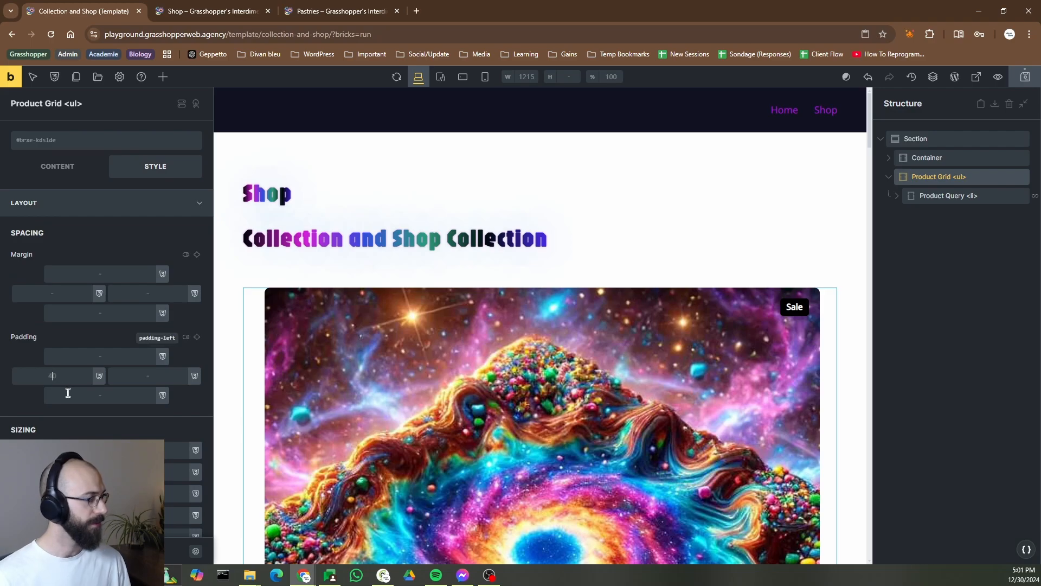
pyautogui.write('0')
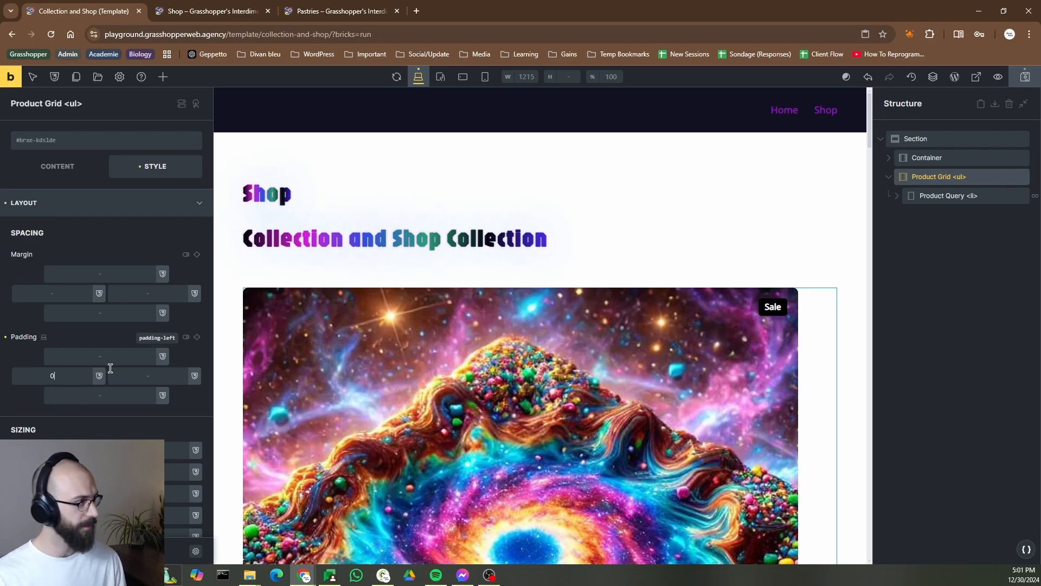
pyautogui.click(116, 206)
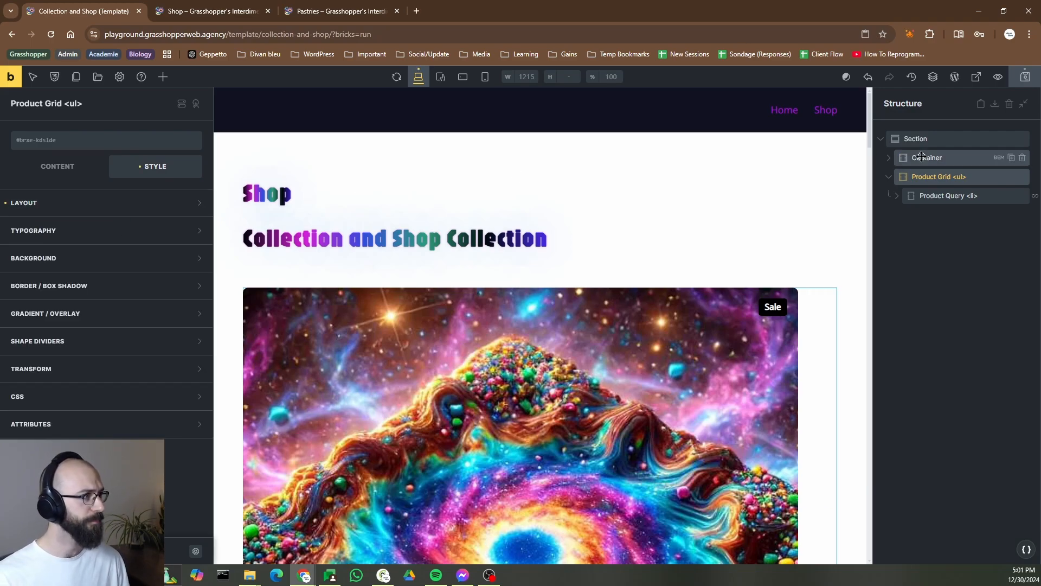
# Set the display of the Product Query <li> element to block
pyautogui.click(958, 196)
pyautogui.click(81, 164)
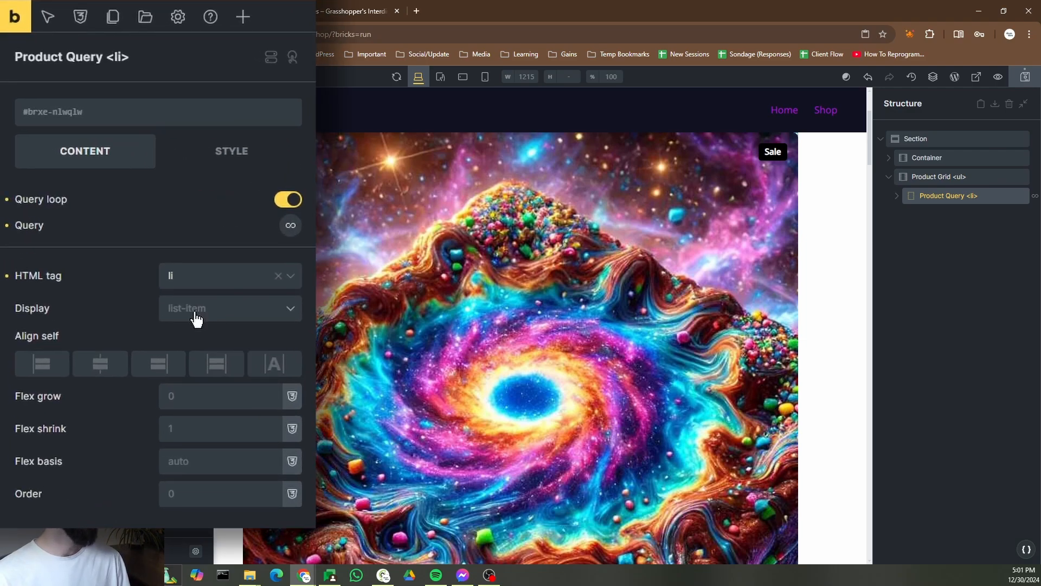
pyautogui.click(196, 317)
pyautogui.click(199, 423)
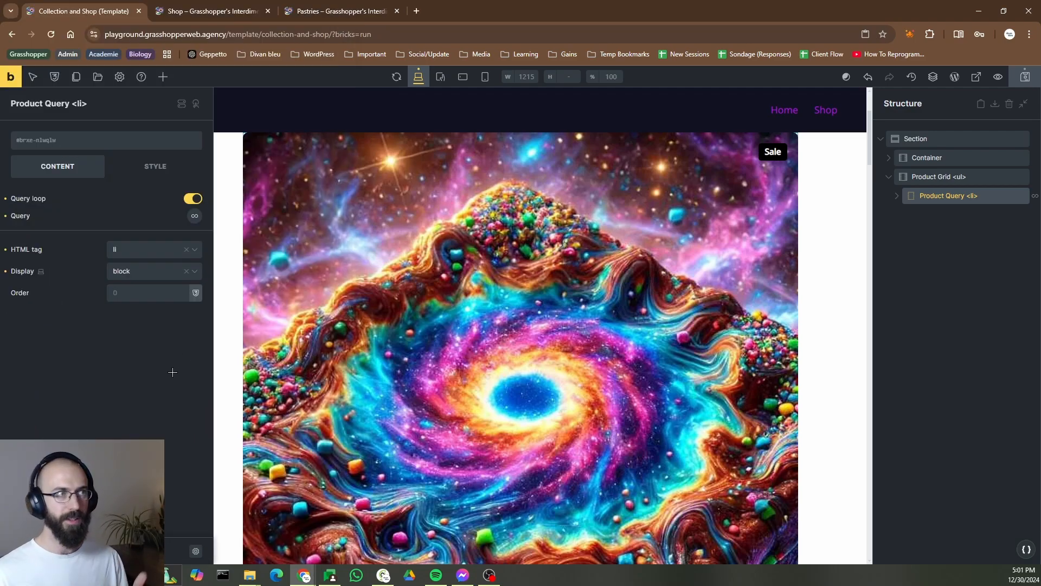
# Add custom CSS to the Product Grid <ul> container that sets list-style: none on %root%
pyautogui.click(915, 177)
pyautogui.click(160, 168)
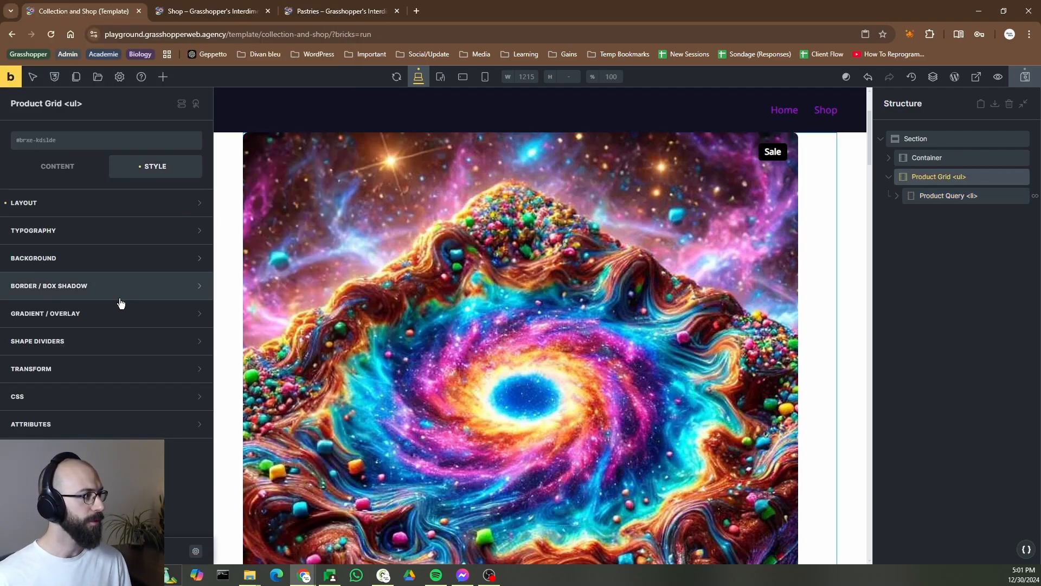
pyautogui.click(98, 397)
pyautogui.scroll(-1, 151, 346)
pyautogui.click(161, 402)
pyautogui.write('r')
pyautogui.press('Tab')
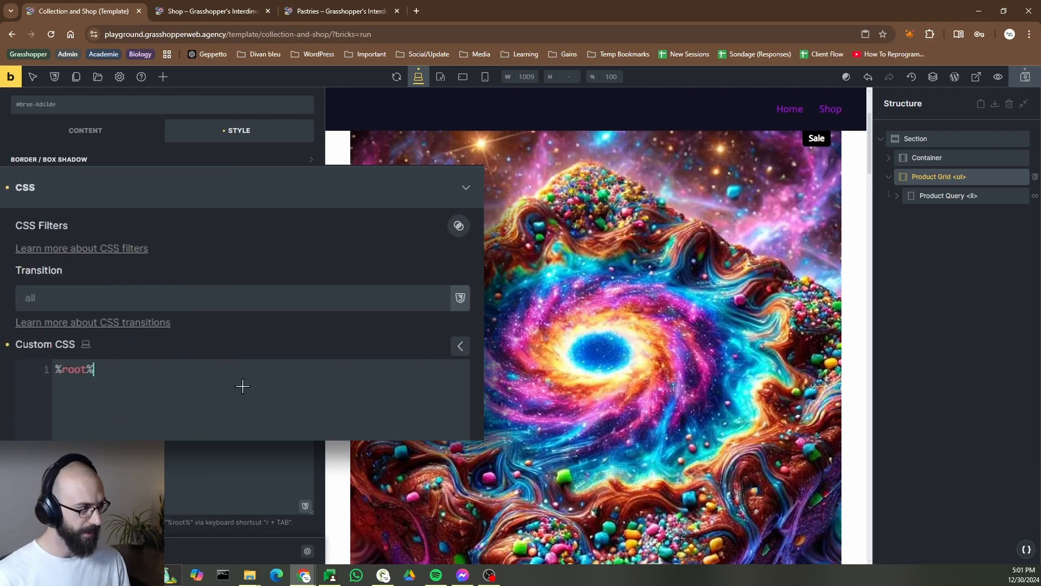
pyautogui.write('{')
pyautogui.press('Return')
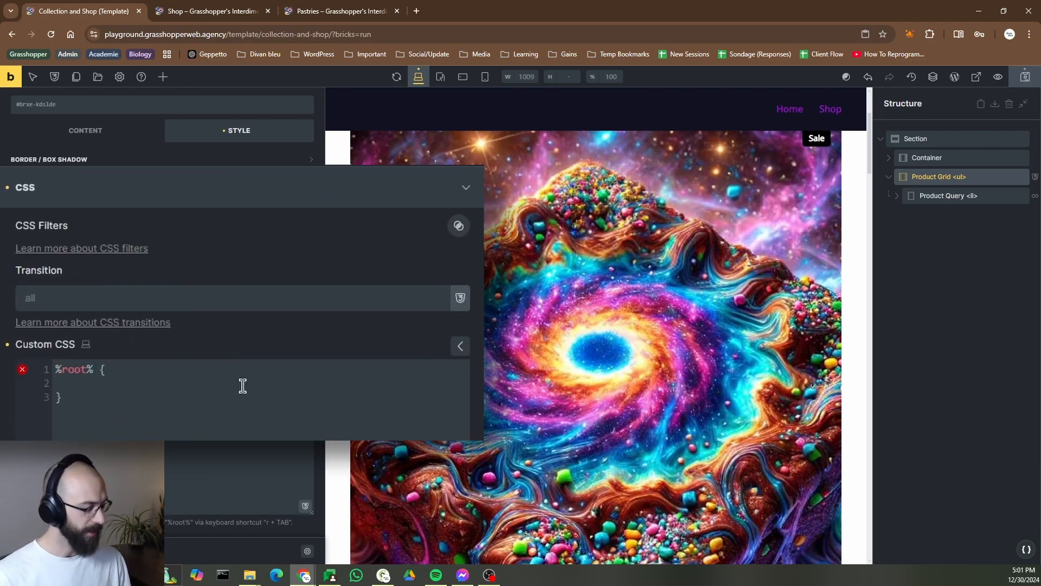
pyautogui.write('list-s')
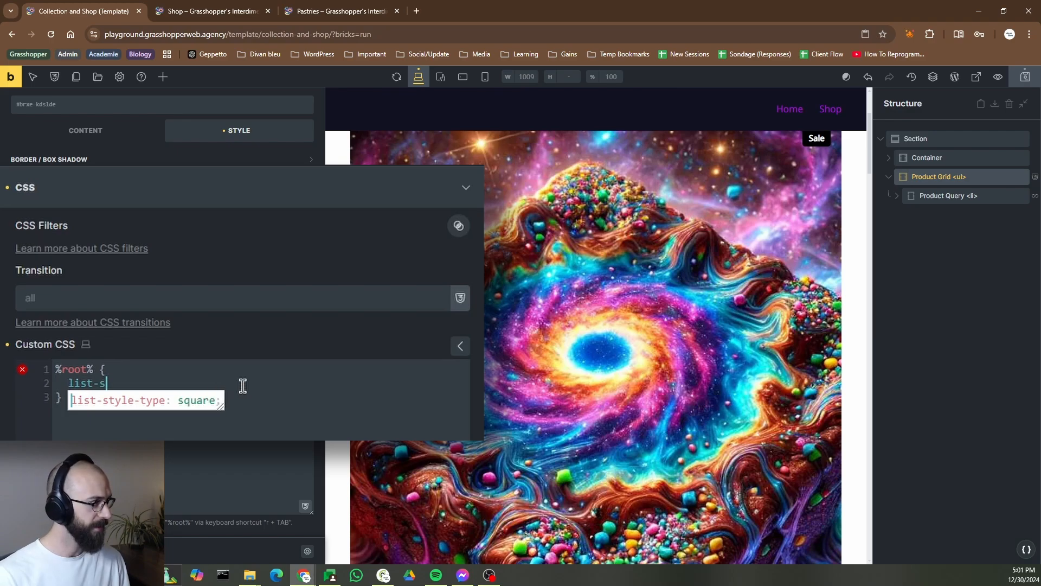
pyautogui.write('tyle: none')
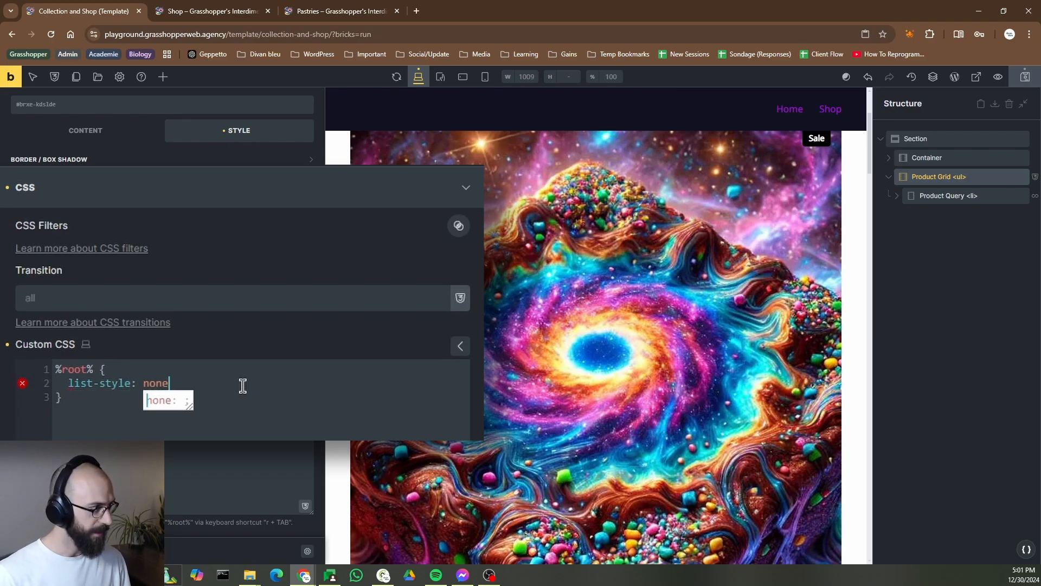
pyautogui.write(';')
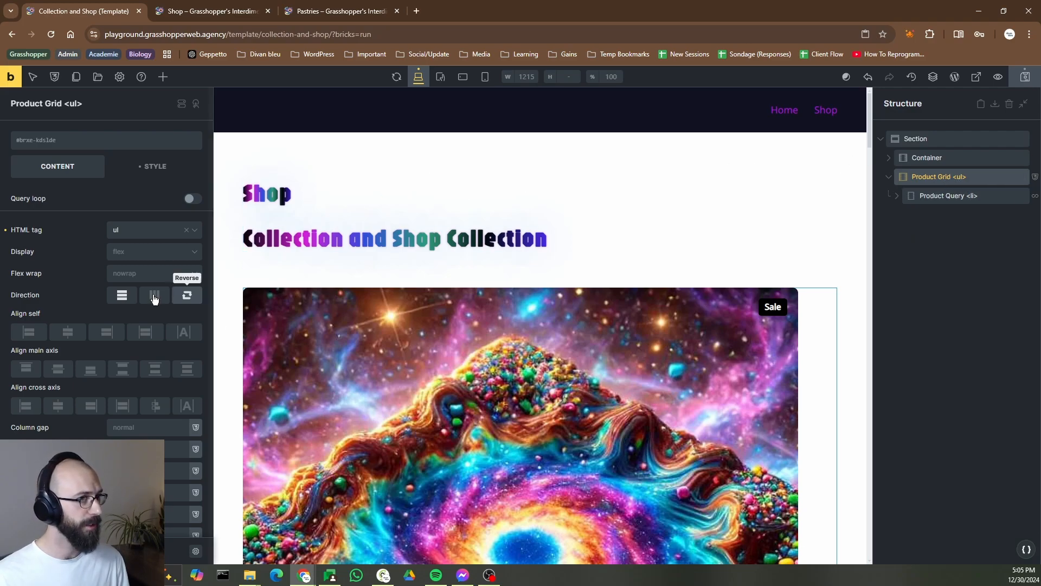
# Set the Product Grid <ul> container's display to grid with a gap of --grid-gap
pyautogui.click(139, 256)
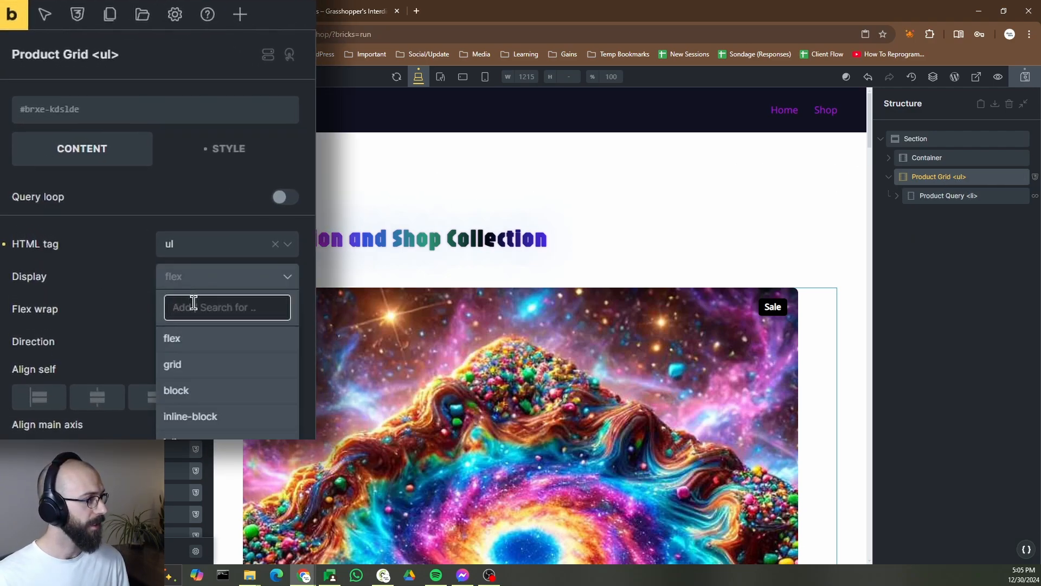
pyautogui.click(201, 367)
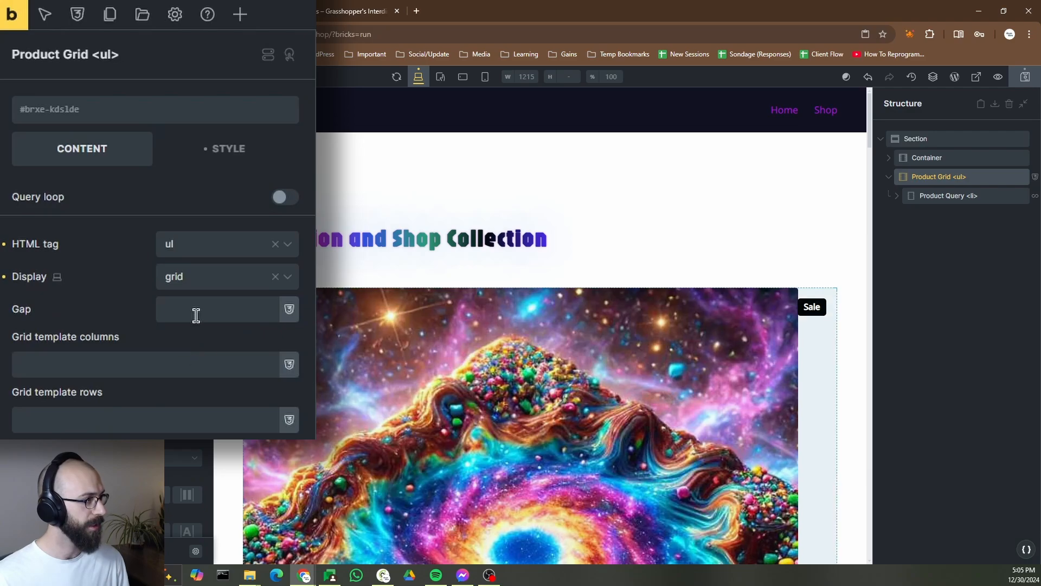
pyautogui.click(177, 316)
pyautogui.write('--grid-gap')
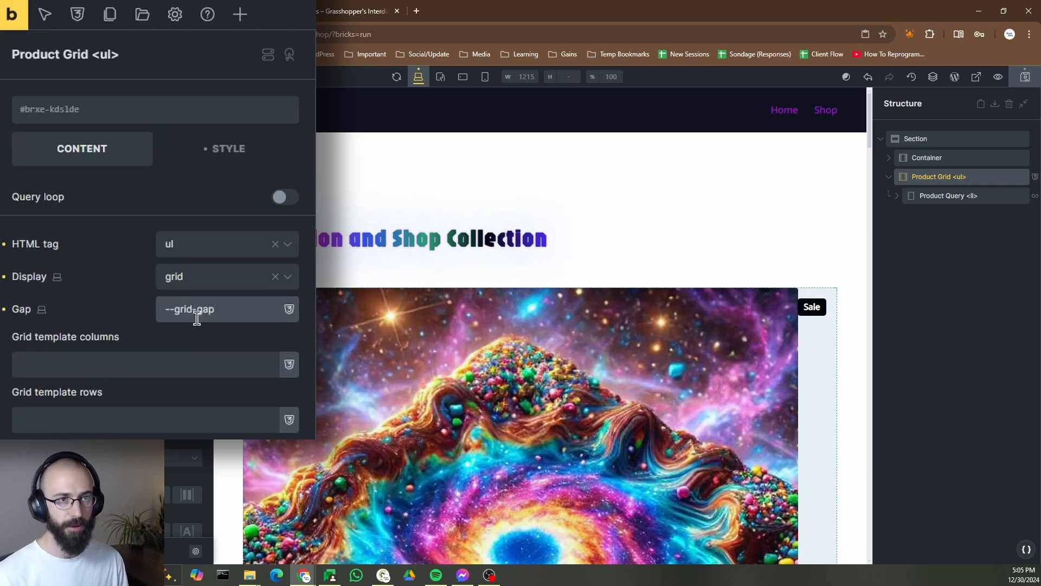
# Confirm the Product Grid <ul> gap as var(--grid-gap) and set its grid template columns to repeat(auto-fill, 250px)
pyautogui.press('Return')
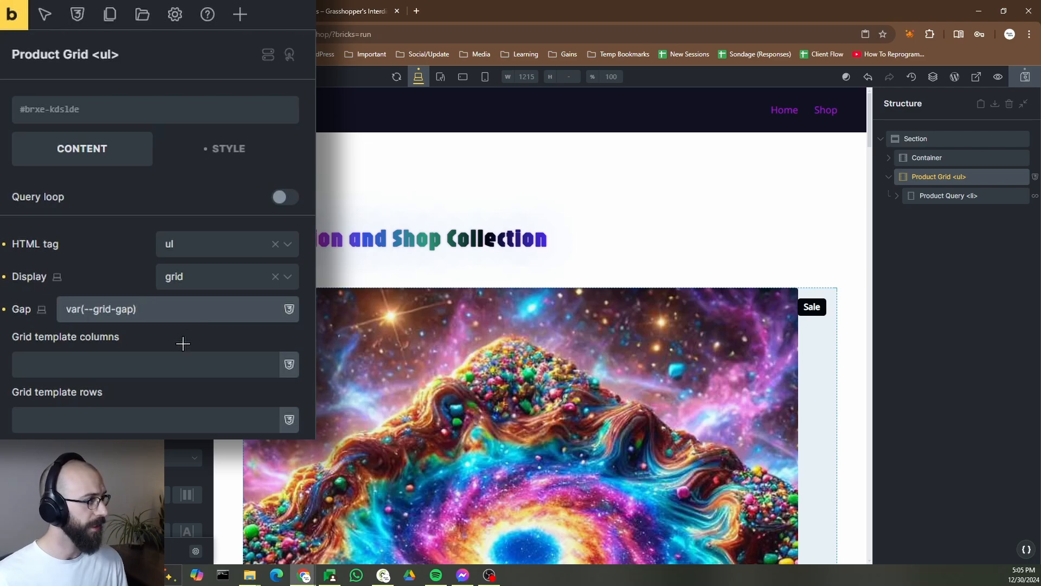
pyautogui.click(110, 361)
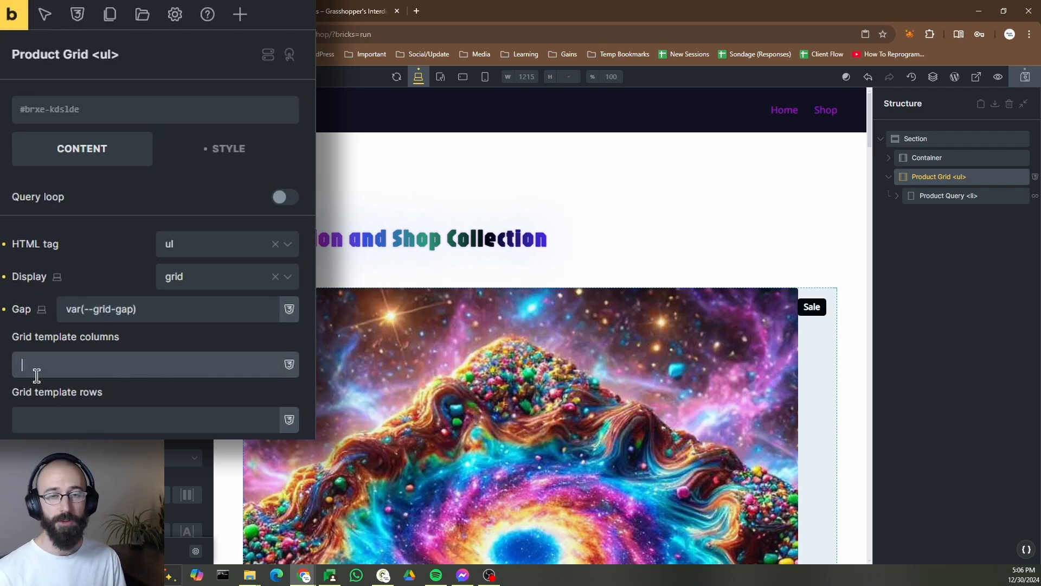
pyautogui.write('repeat')
pyautogui.write('(')
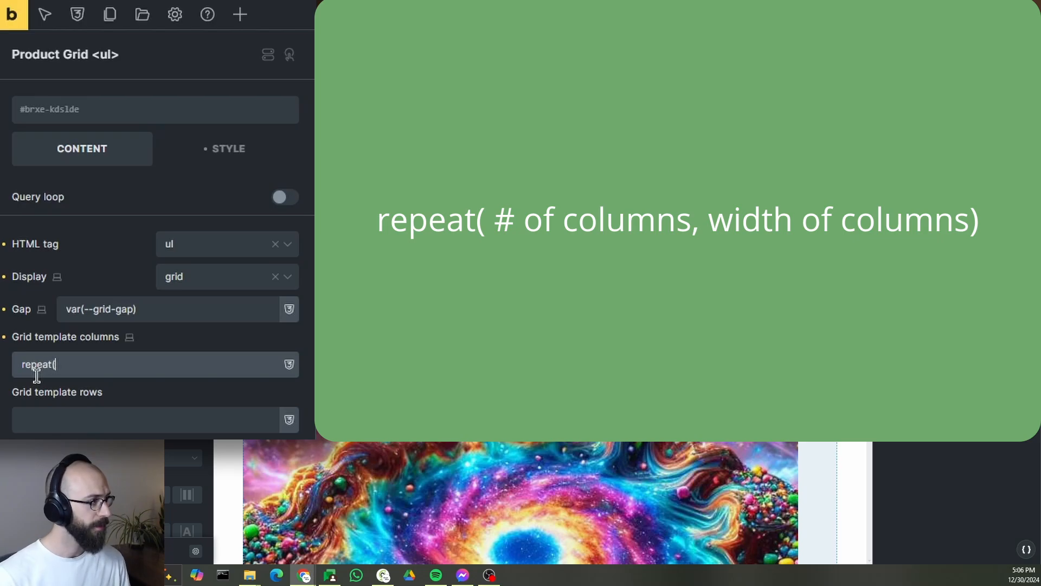
pyautogui.press('Left')
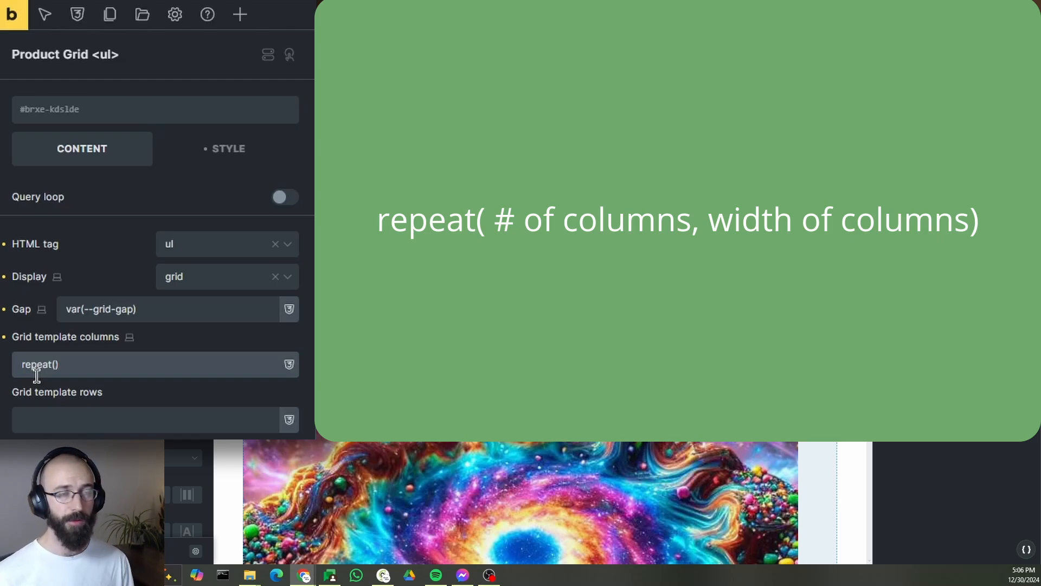
pyautogui.write('uto-fill')
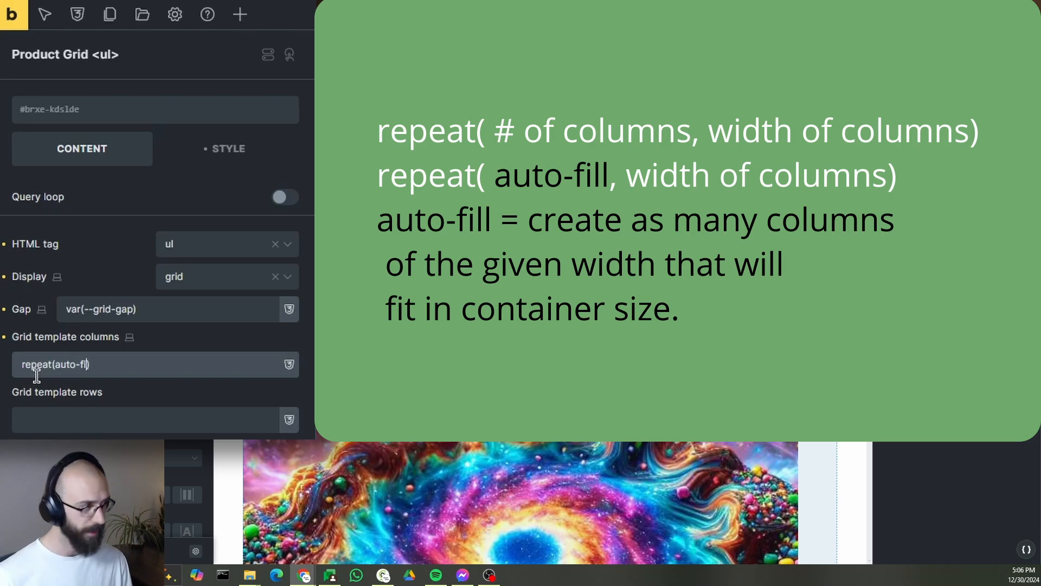
pyautogui.write(', 250')
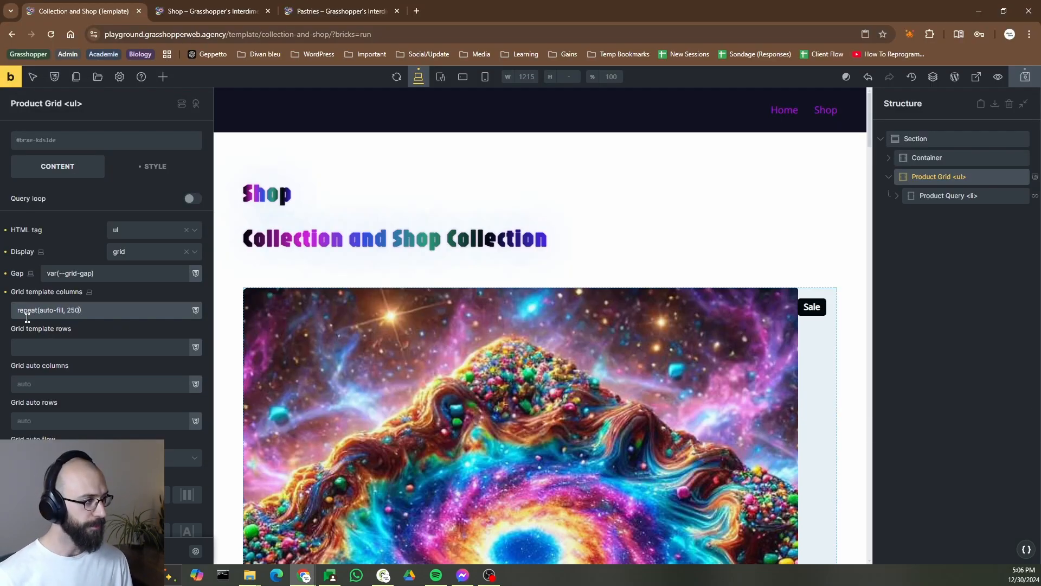
pyautogui.write('px')
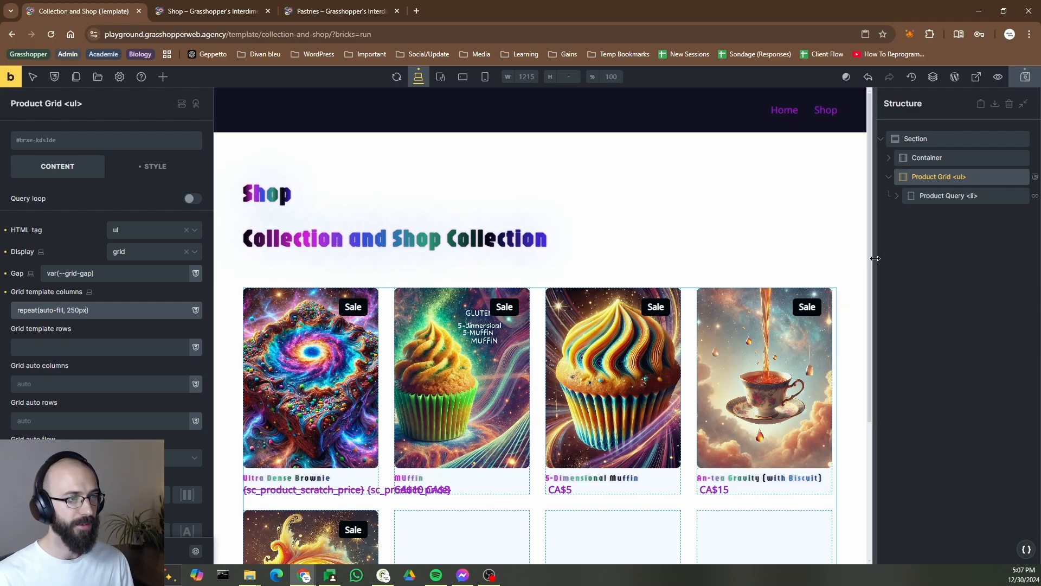
# Change the Product Grid's grid template columns to repeat(auto-fill, minmax(250px, 1fr)) so the columns fill the available width
pyautogui.moveTo(883, 255); pyautogui.dragTo(935, 259)
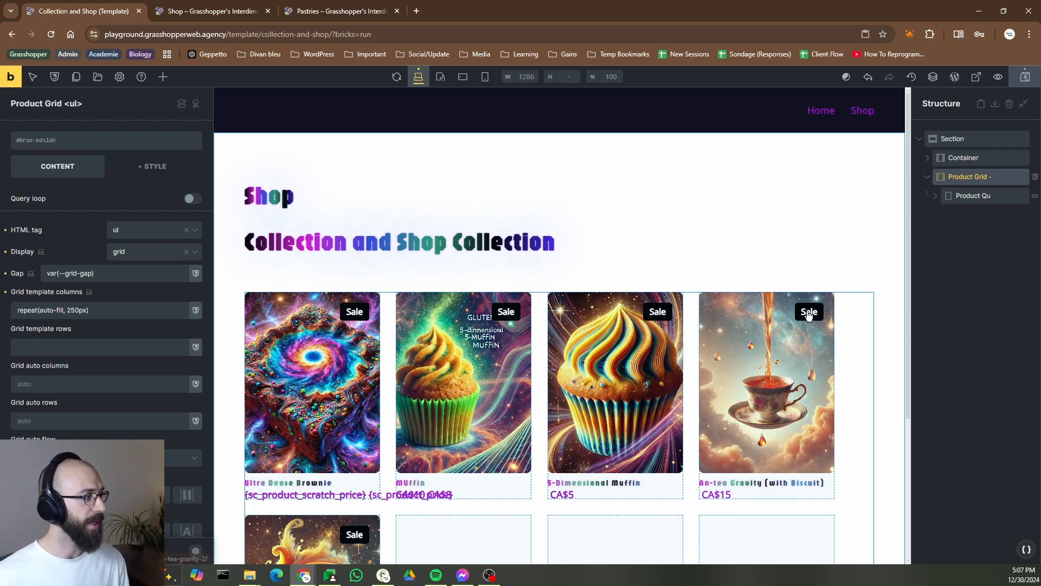
pyautogui.click(71, 310)
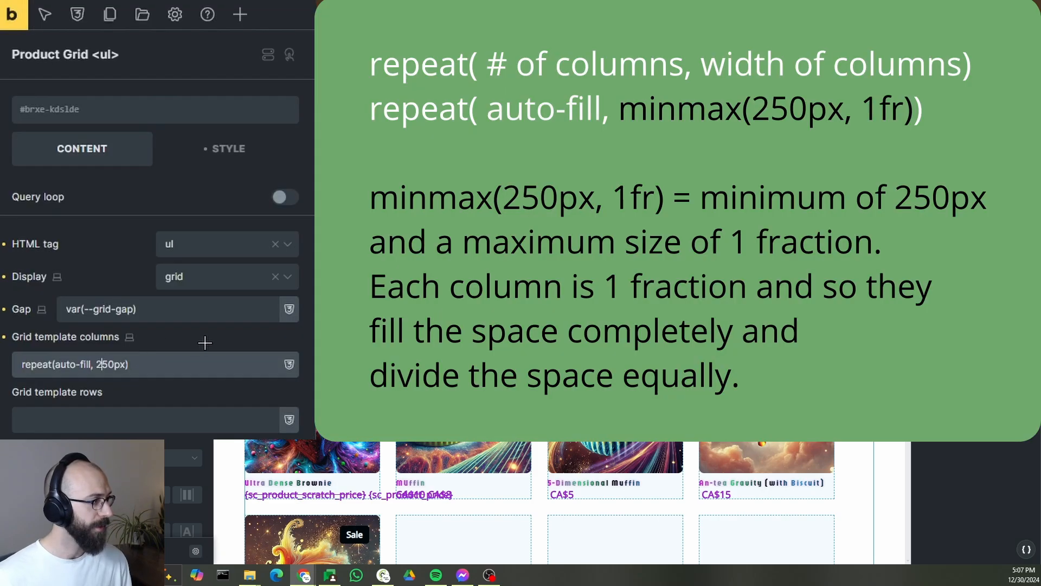
pyautogui.write('minmax')
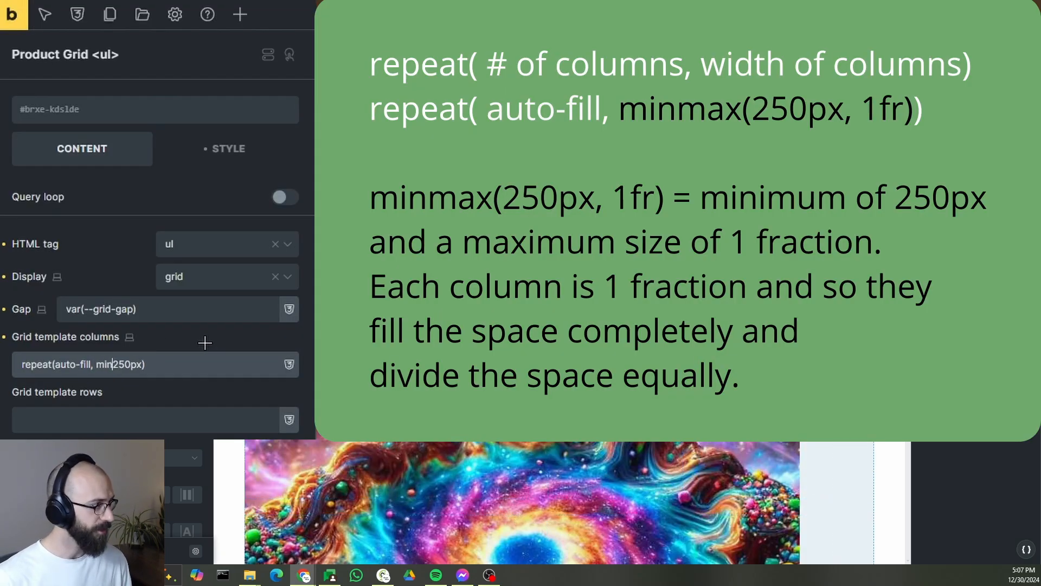
pyautogui.write('(250px')
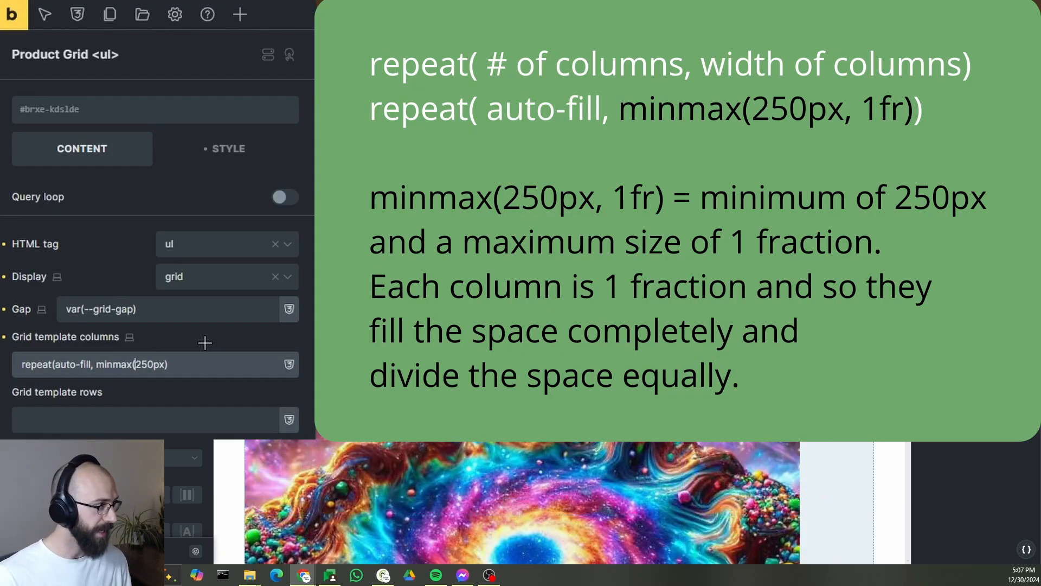
pyautogui.write(', 1fr)')
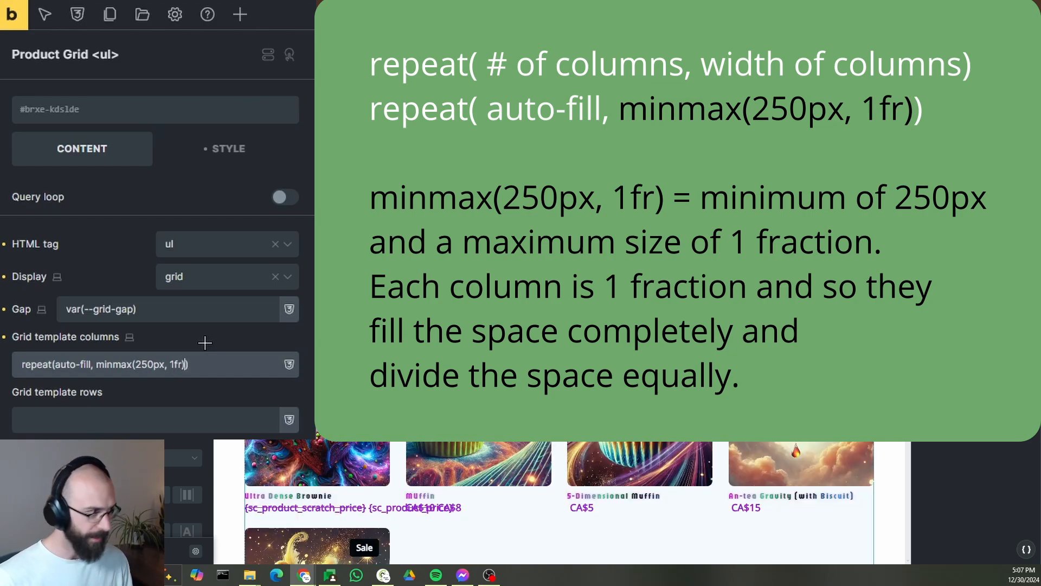
pyautogui.click(204, 364)
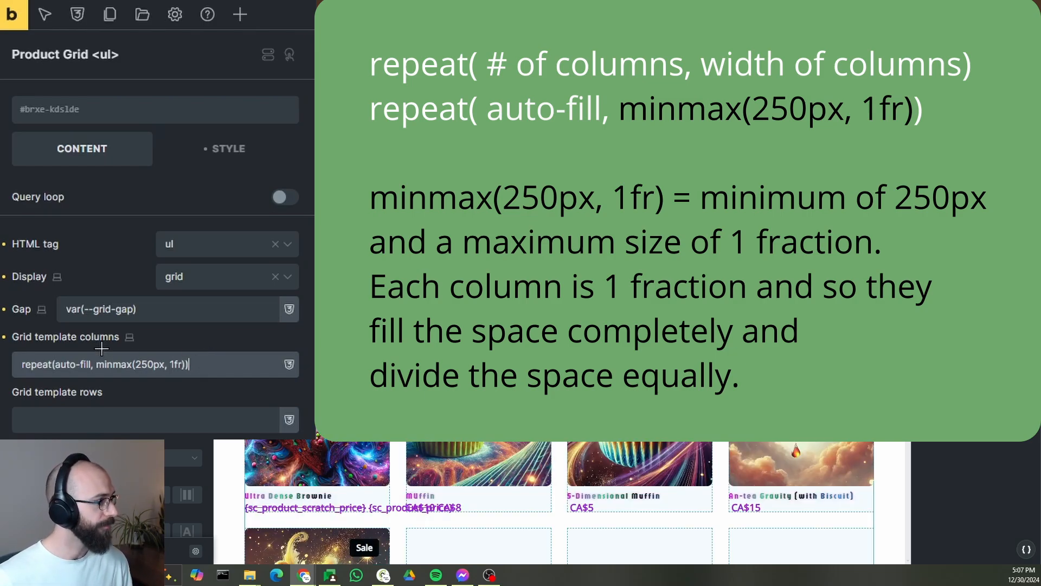
pyautogui.moveTo(136, 365); pyautogui.dragTo(167, 362)
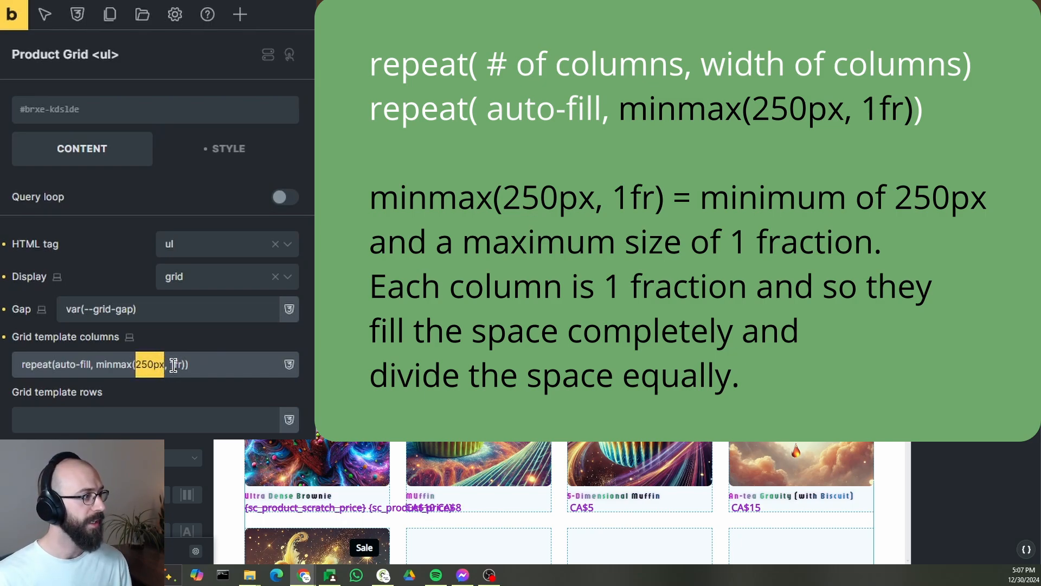
pyautogui.moveTo(170, 364); pyautogui.dragTo(183, 364)
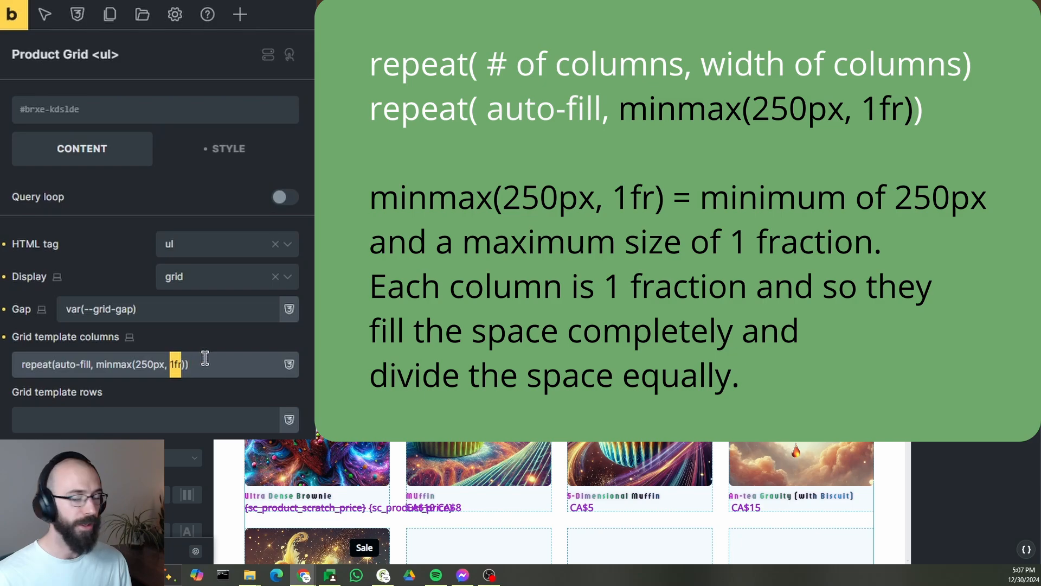
pyautogui.click(202, 368)
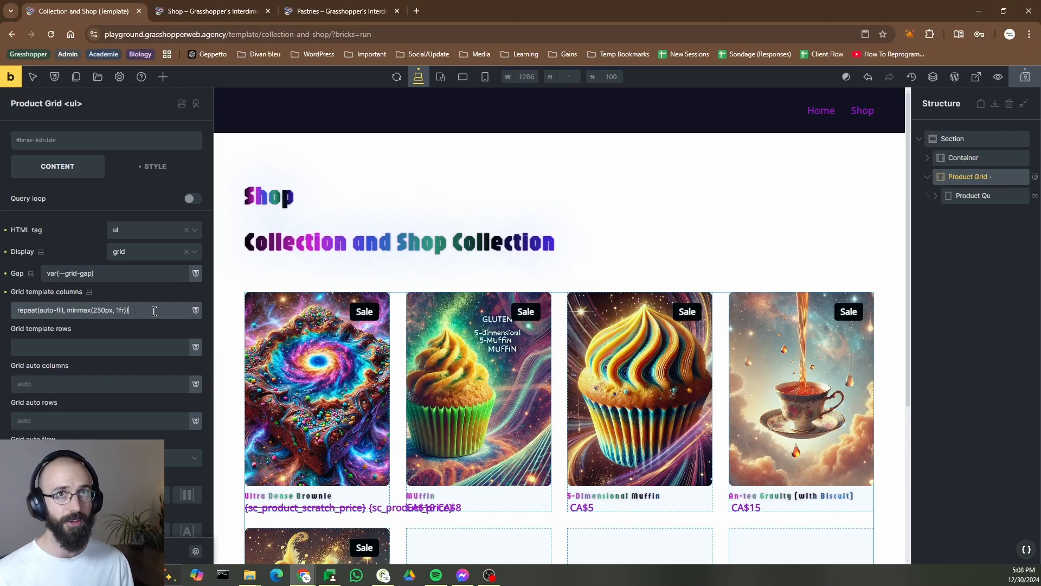
# Save the template and check the reloaded Shop page's product grid at another window size
pyautogui.click(1024, 76)
pyautogui.click(247, 6)
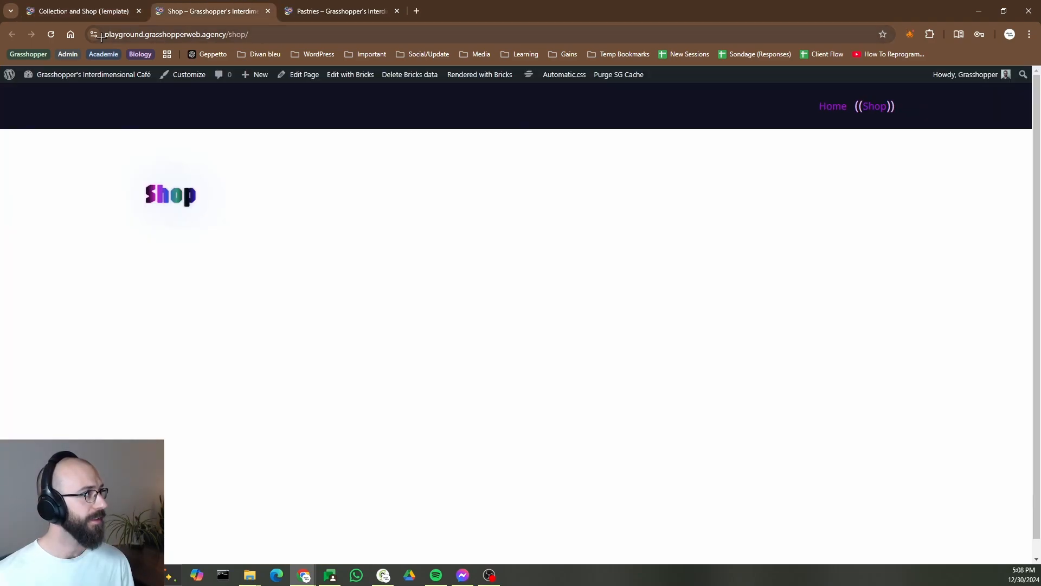
pyautogui.click(51, 34)
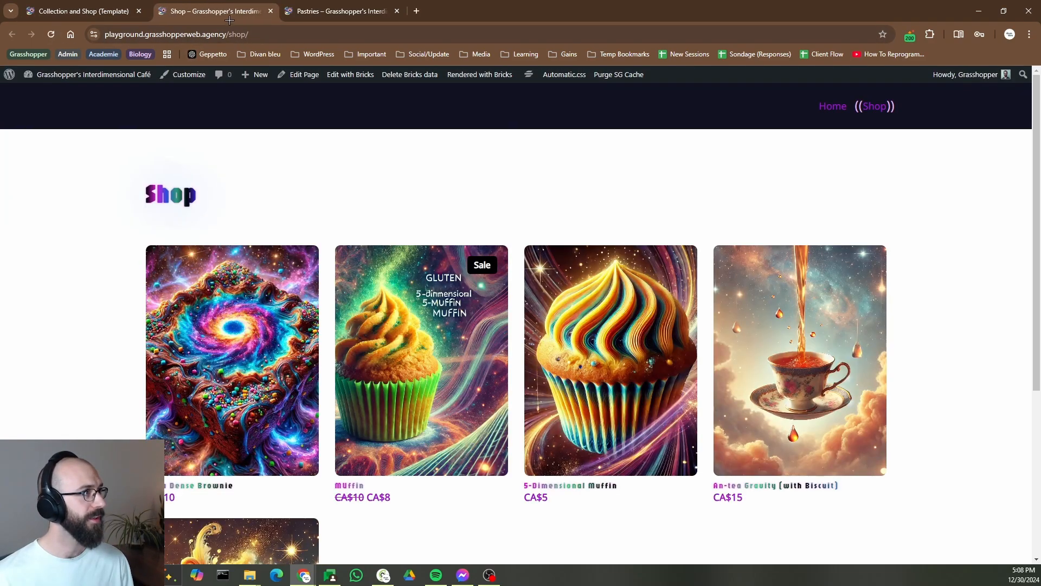
pyautogui.moveTo(230, 19); pyautogui.dragTo(180, 44)
pyautogui.moveTo(600, 184); pyautogui.dragTo(568, 247)
pyautogui.moveTo(163, 37); pyautogui.dragTo(213, 13)
pyautogui.click(90, 11)
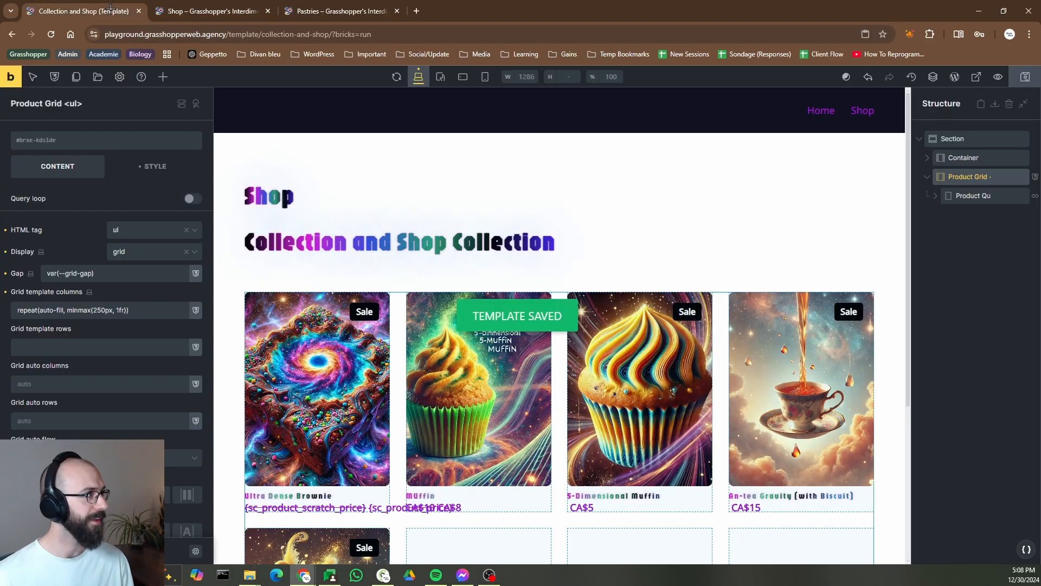
# Set the Product Grid's grid template rows to 1fr and check the rows of product cards on the canvas
pyautogui.click(144, 311)
pyautogui.click(137, 346)
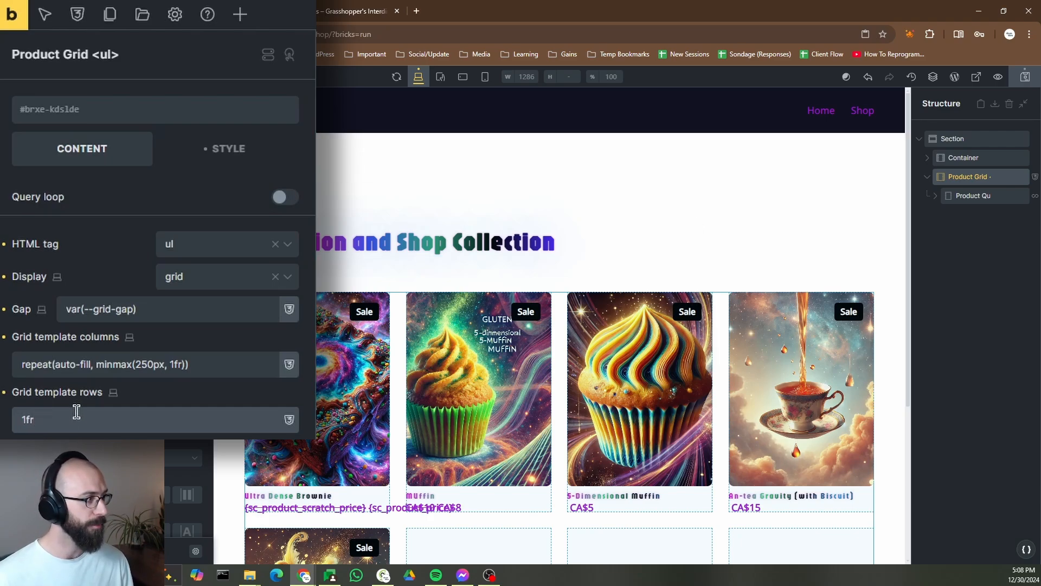
pyautogui.scroll(-4, 451, 293)
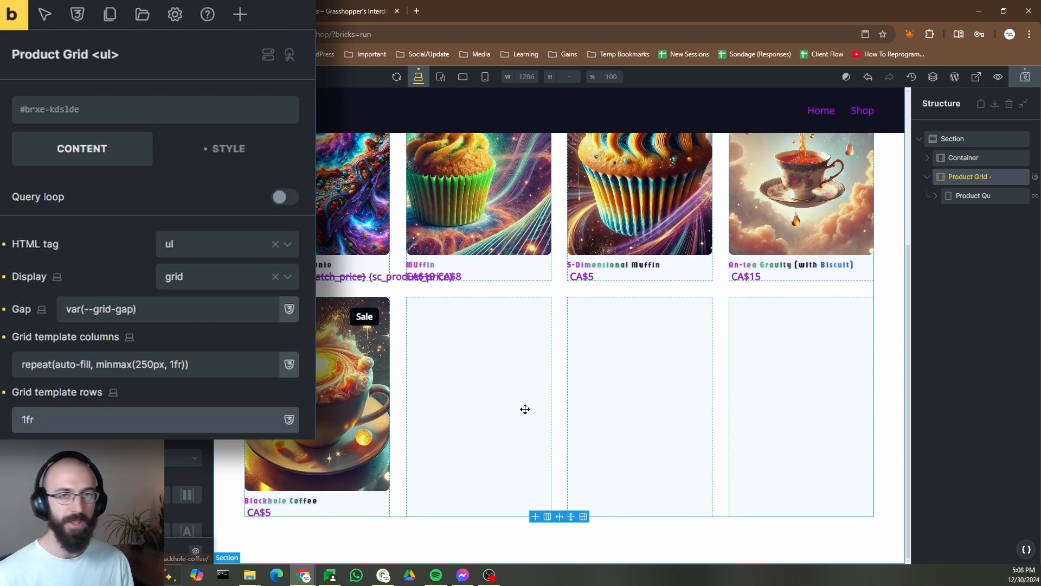
pyautogui.scroll(4, 542, 383)
pyautogui.scroll(-4, 534, 330)
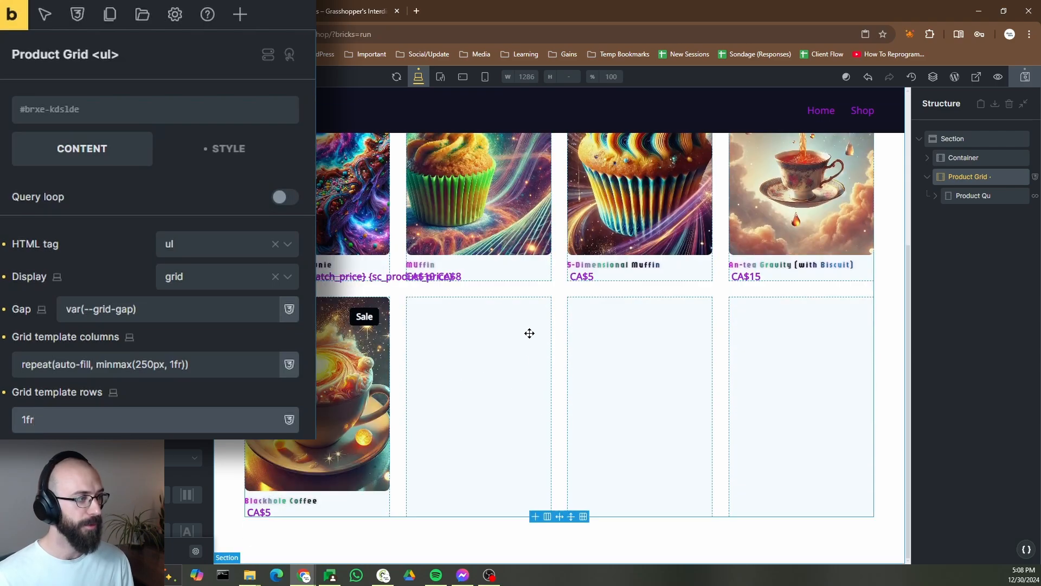
pyautogui.scroll(2, 542, 328)
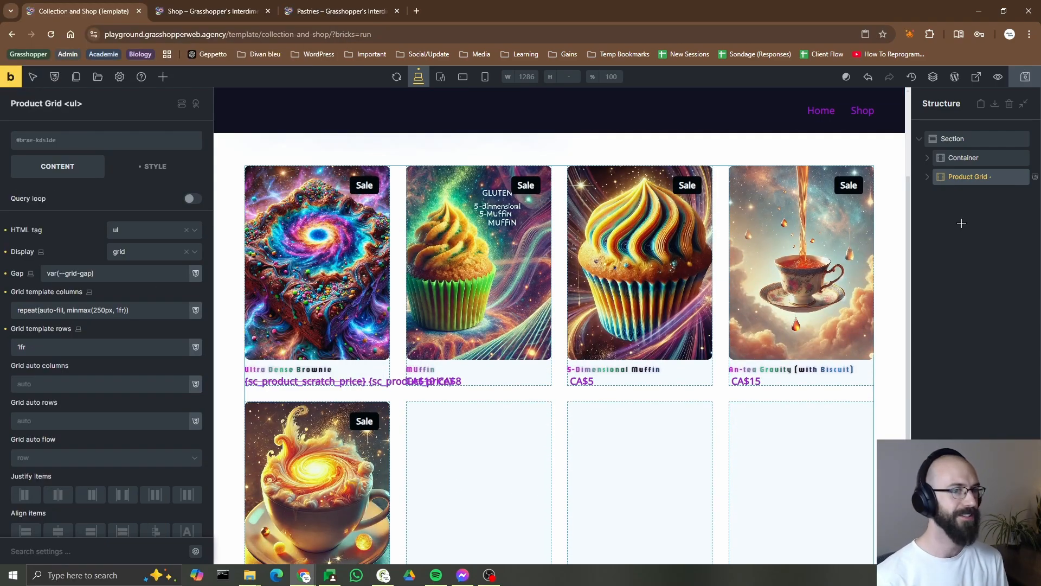
# Add a new Container inside the Section, below the Product Grid <ul>
pyautogui.click(952, 255)
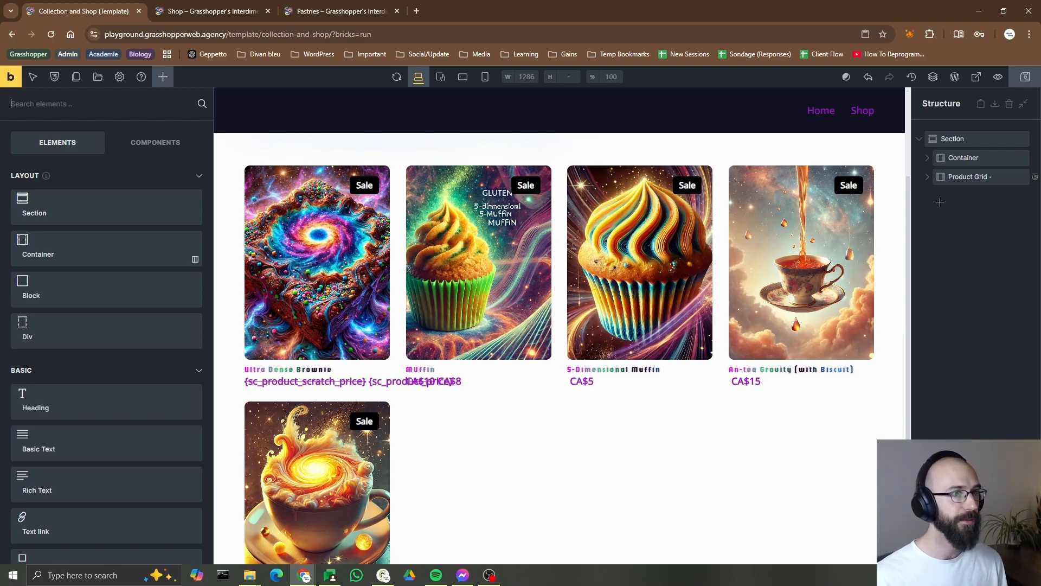
pyautogui.click(962, 140)
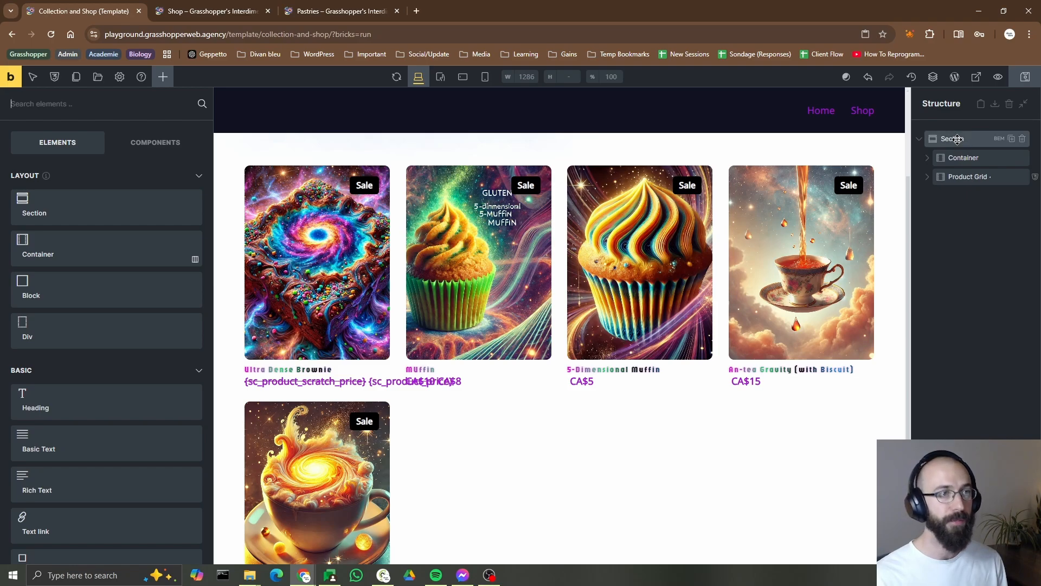
pyautogui.click(162, 76)
pyautogui.click(87, 269)
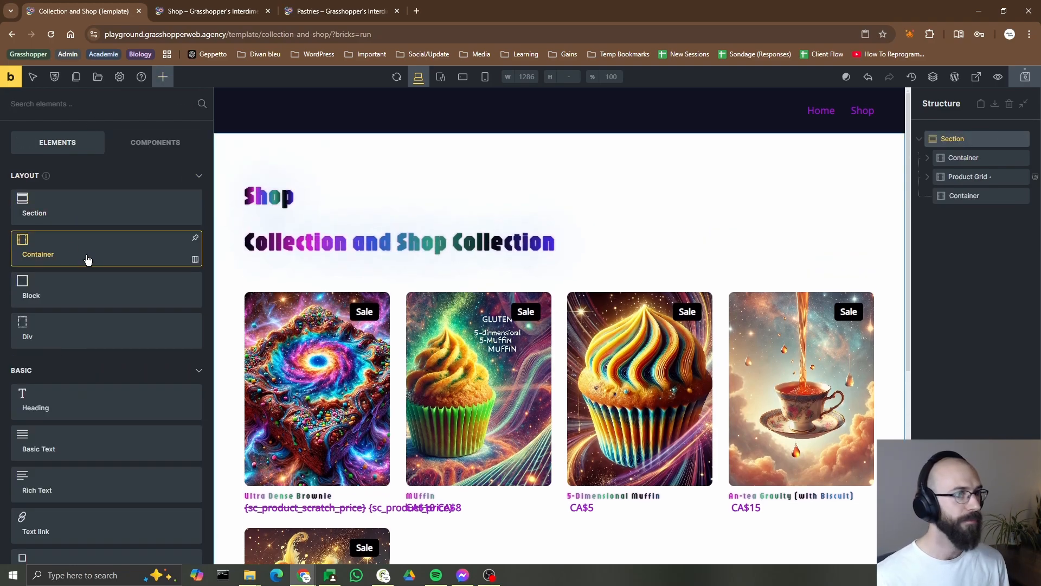
pyautogui.click(969, 196)
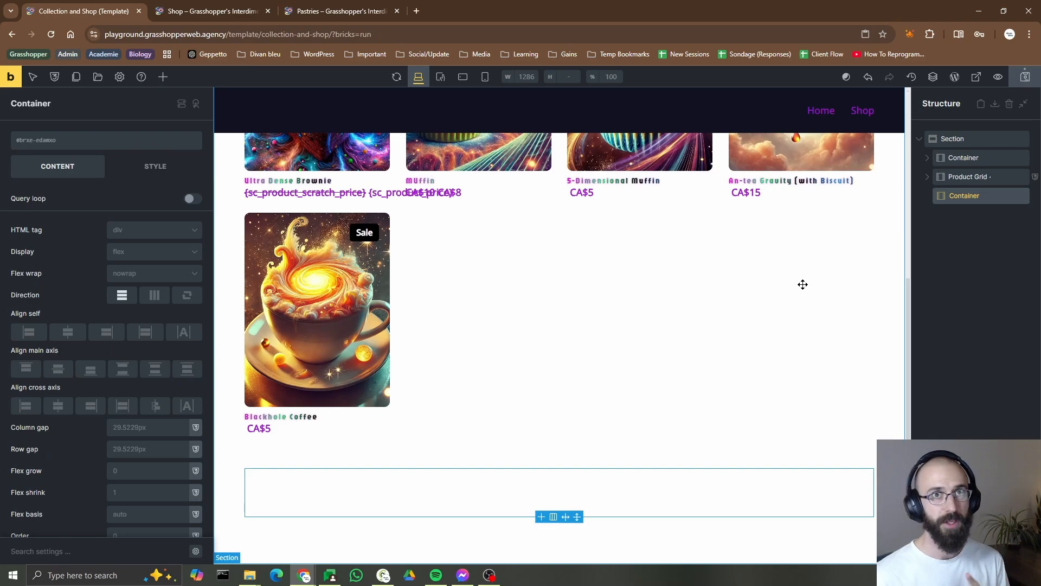
# Add a Pagination element inside the empty Container below the Product Grid
pyautogui.click(968, 176)
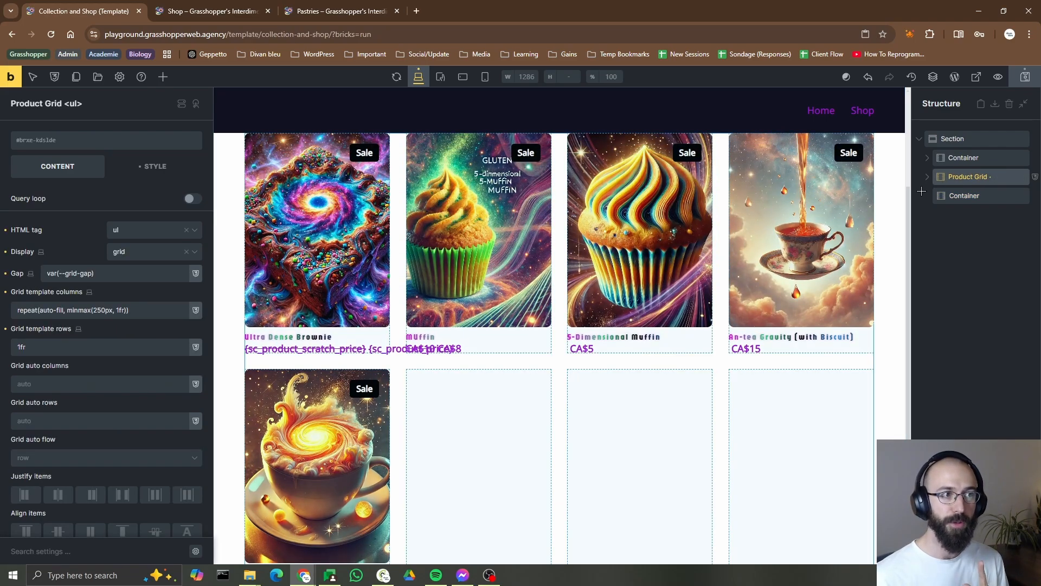
pyautogui.moveTo(922, 191); pyautogui.dragTo(873, 196)
pyautogui.click(946, 194)
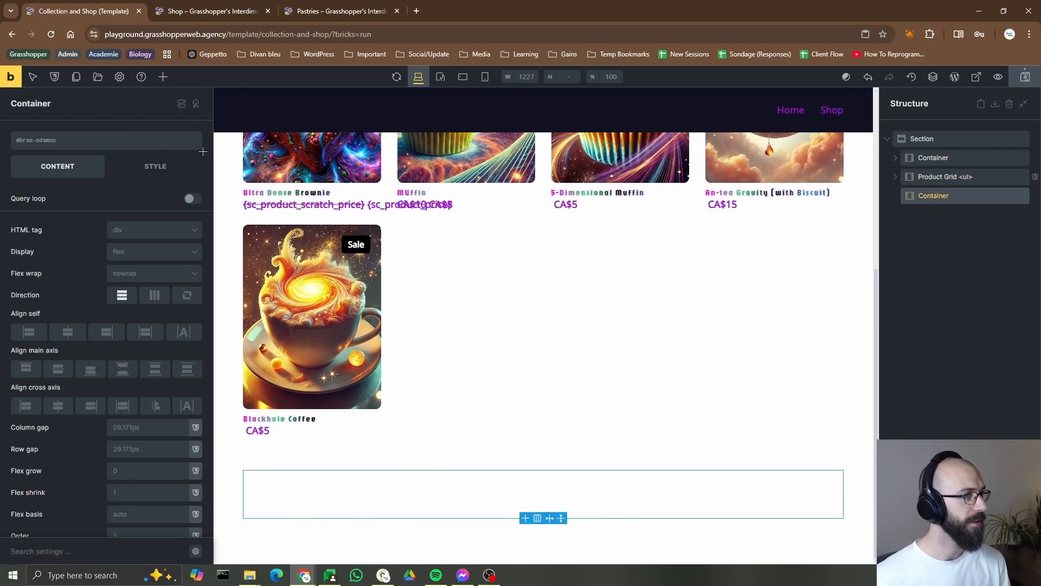
pyautogui.click(163, 77)
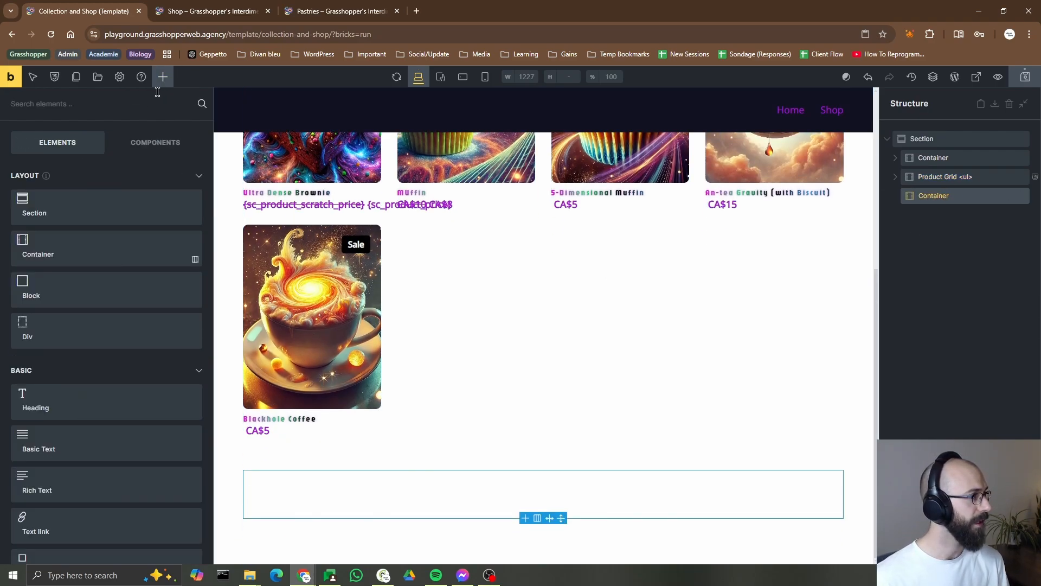
pyautogui.write('pagin')
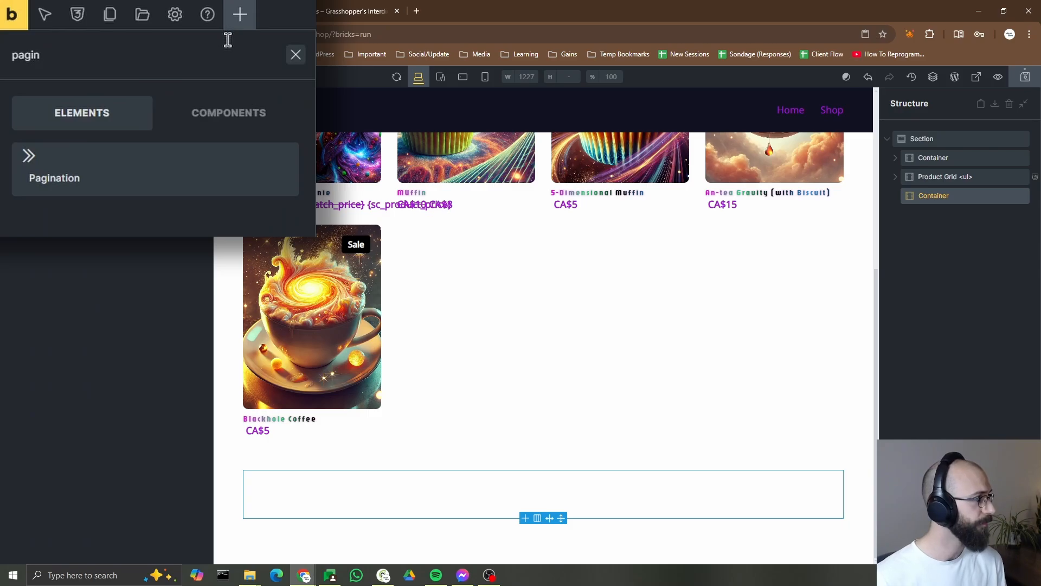
pyautogui.click(137, 181)
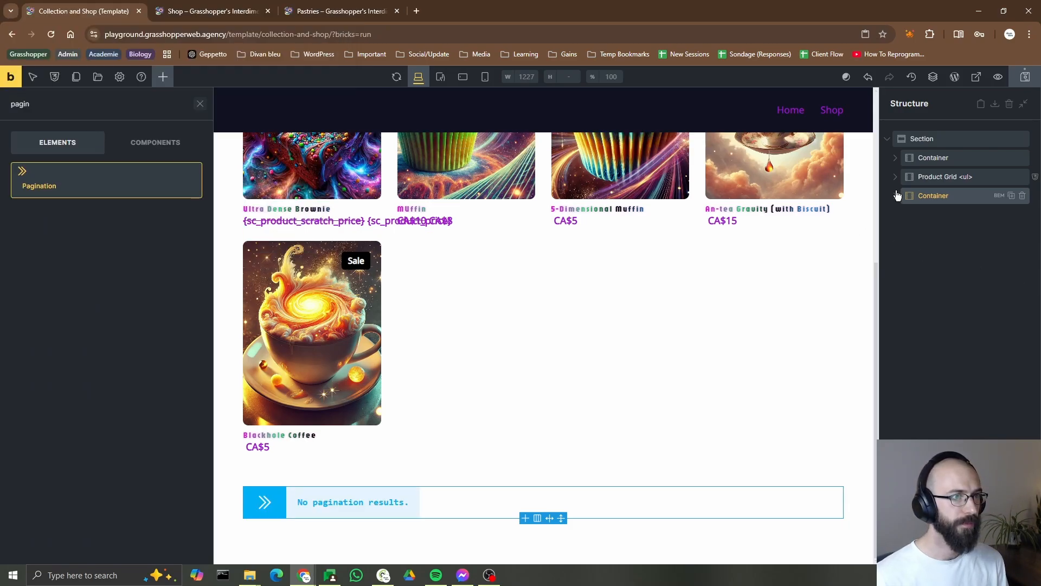
# Set the Pagination element's query to Product Query
pyautogui.click(898, 195)
pyautogui.click(929, 215)
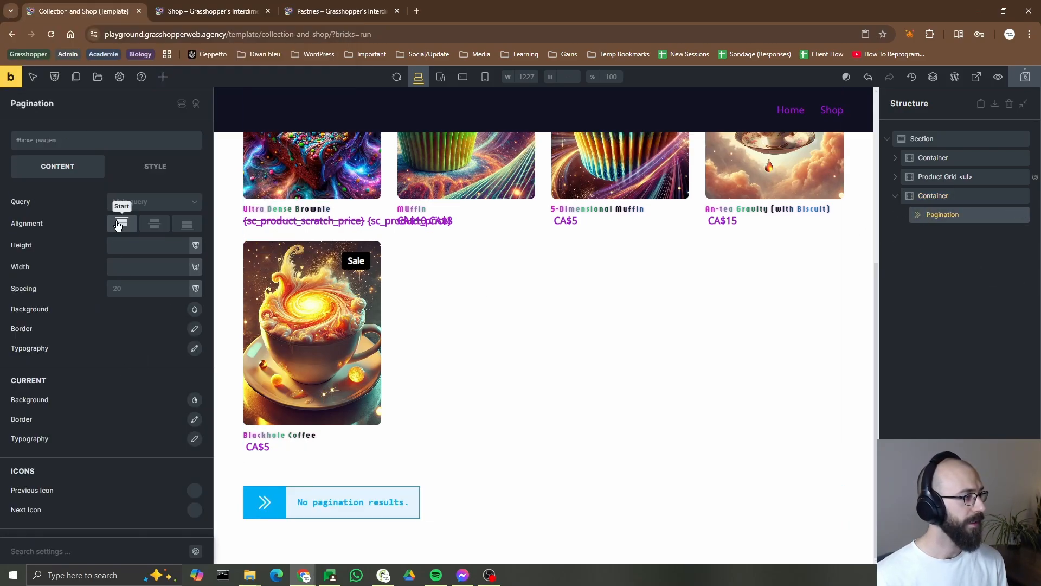
pyautogui.click(116, 202)
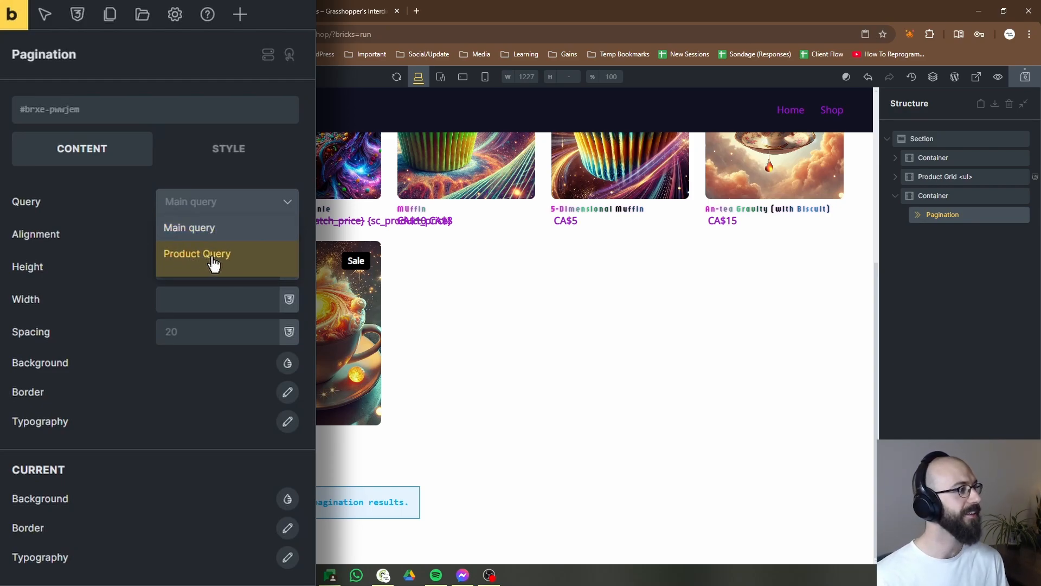
pyautogui.click(215, 264)
pyautogui.scroll(-4, 191, 244)
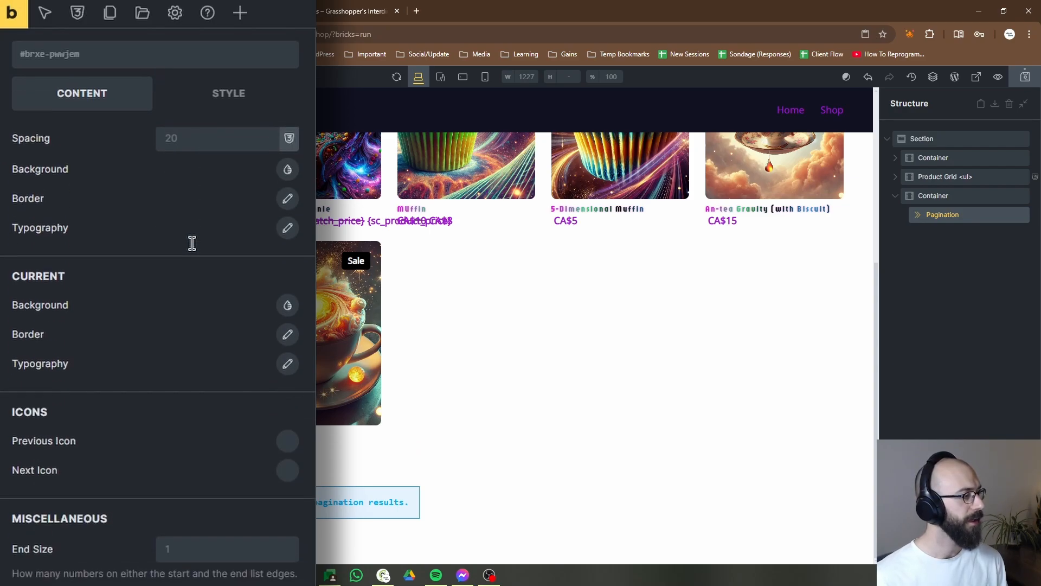
# Enable AJAX for the Pagination element so query pages change without reloading
pyautogui.scroll(-3, 192, 245)
pyautogui.click(283, 488)
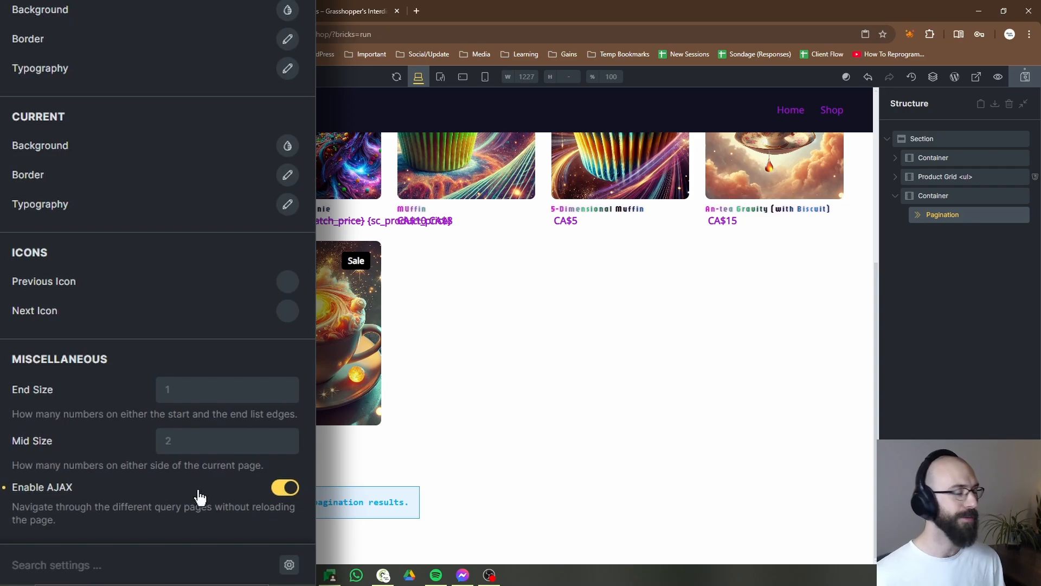
pyautogui.scroll(3, 378, 344)
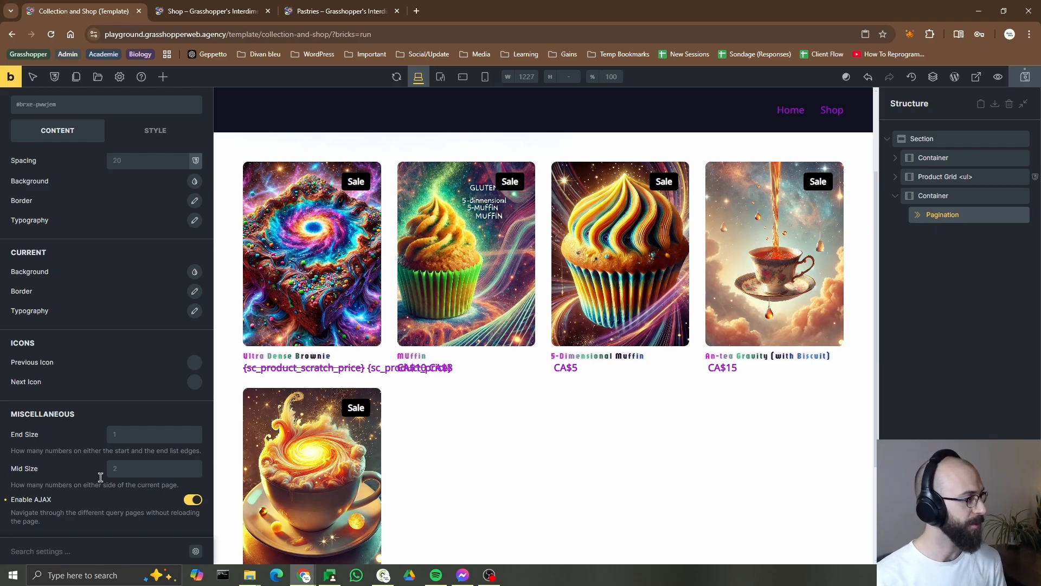
pyautogui.scroll(3, 149, 378)
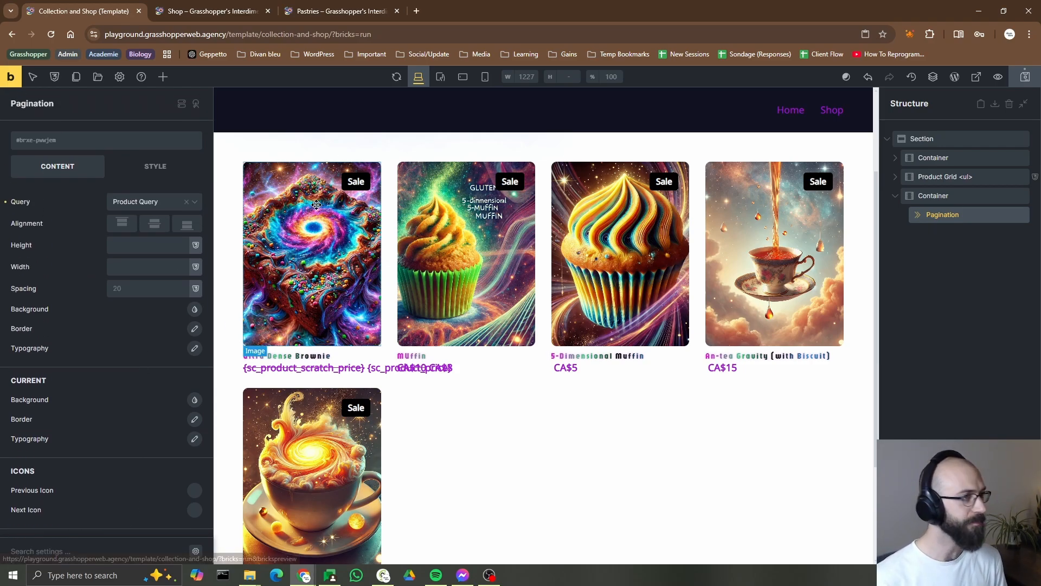
pyautogui.click(946, 281)
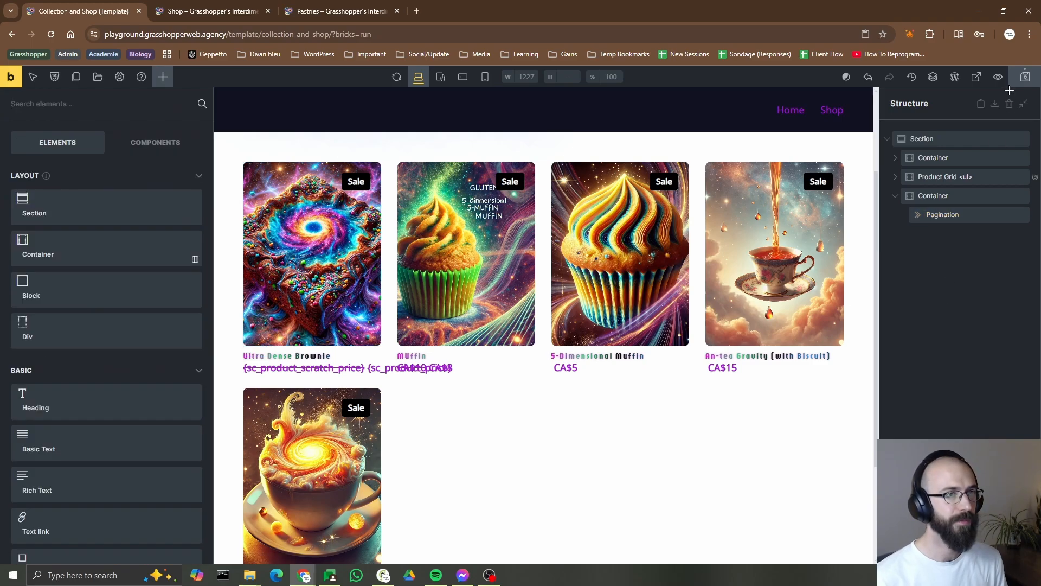
# Limit the Product Query <li> loop inside the Product Grid to 4 posts per page and save the template
pyautogui.click(953, 177)
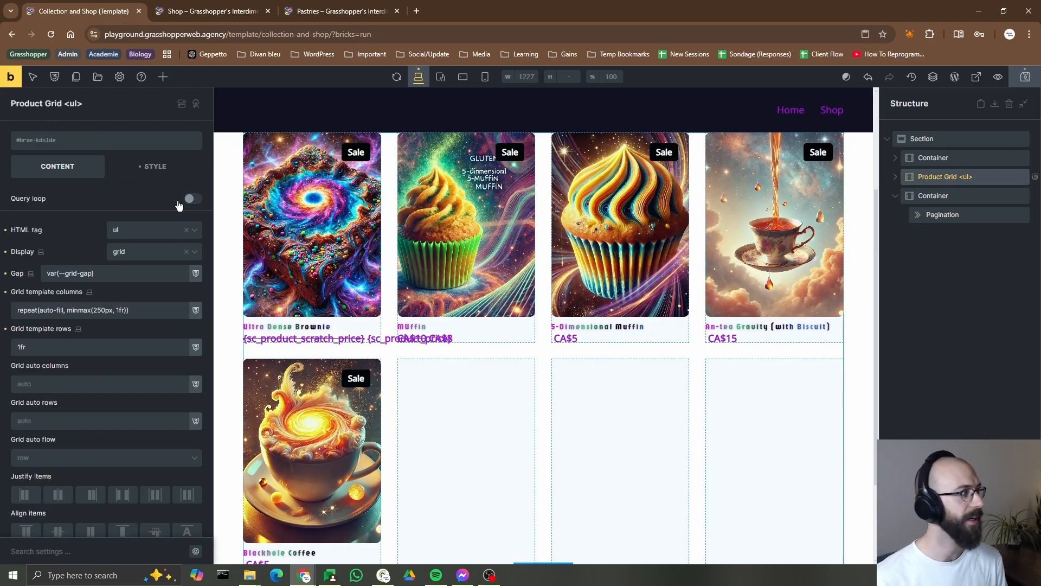
pyautogui.click(895, 178)
pyautogui.click(954, 196)
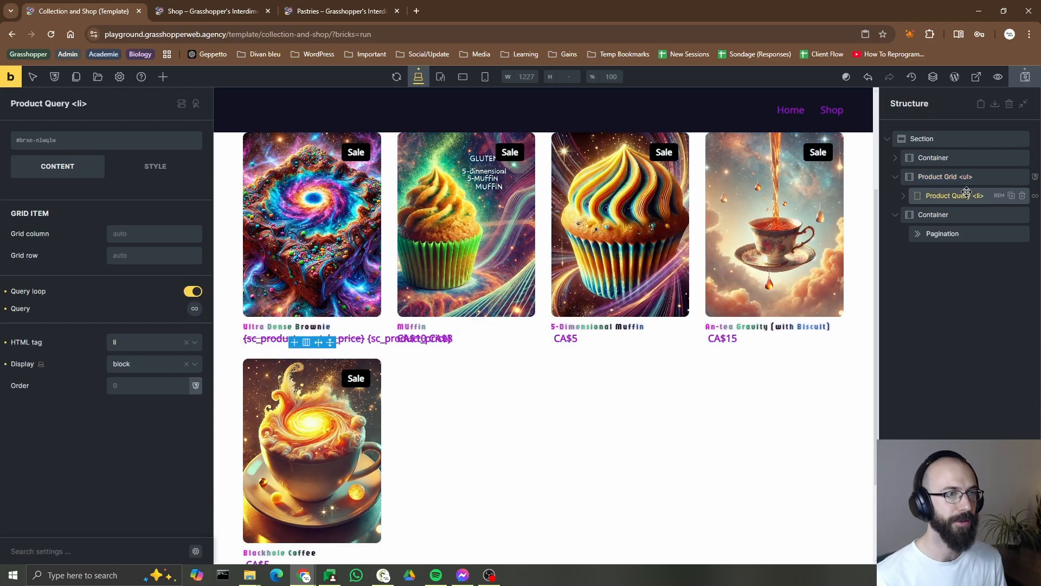
pyautogui.click(195, 309)
pyautogui.scroll(-5, 133, 232)
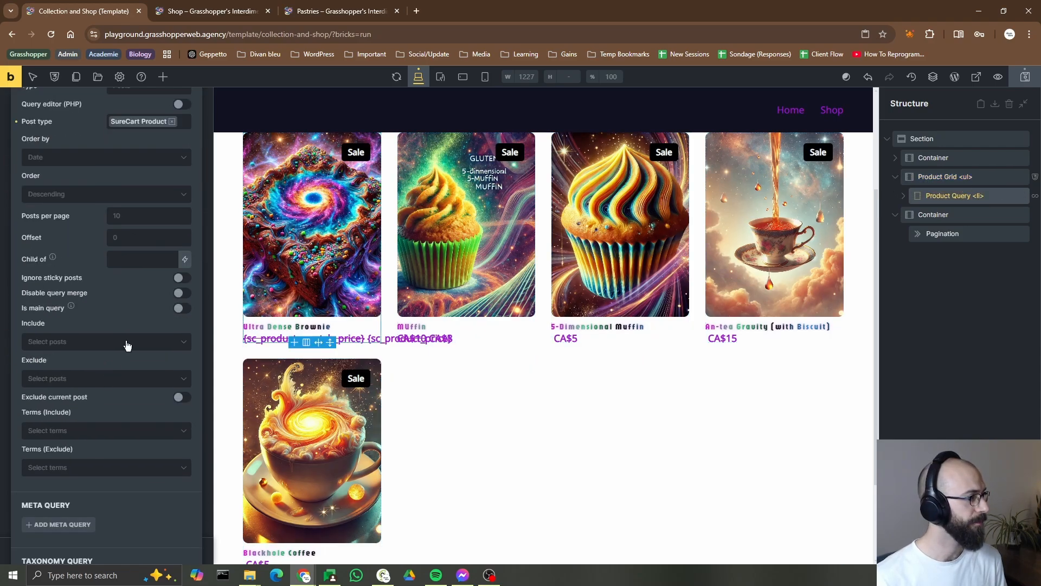
pyautogui.click(130, 219)
pyautogui.write('4')
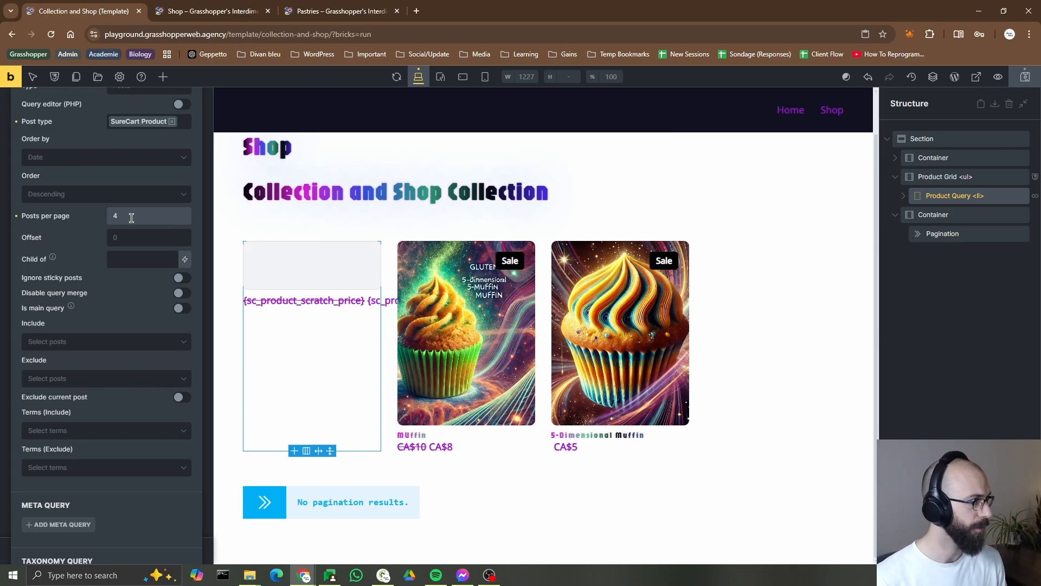
pyautogui.click(1024, 76)
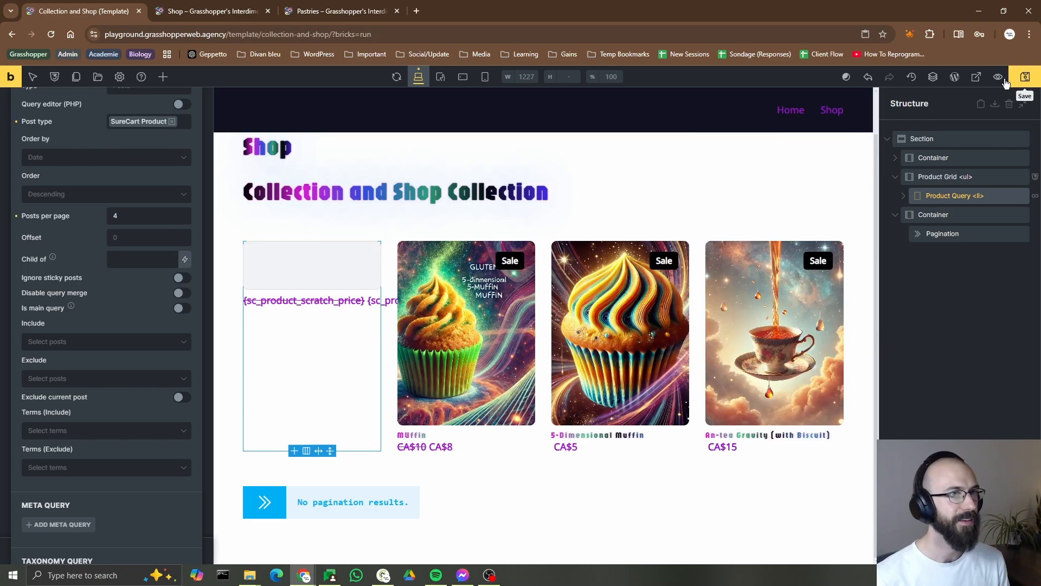
# Reload the live Shop page and test the pagination by going to the second page of products
pyautogui.click(196, 9)
pyautogui.click(51, 33)
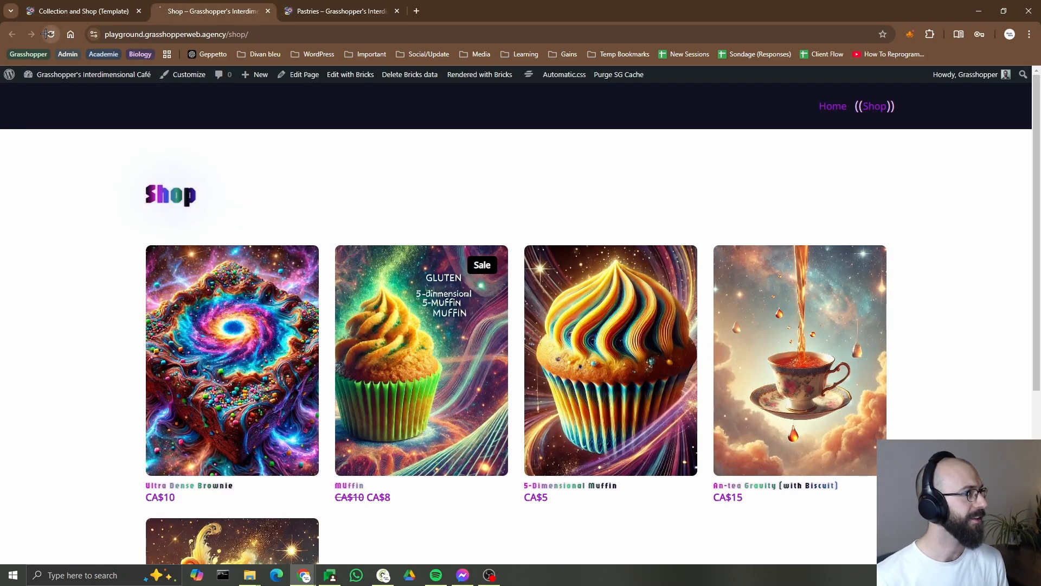
pyautogui.scroll(-1, 282, 404)
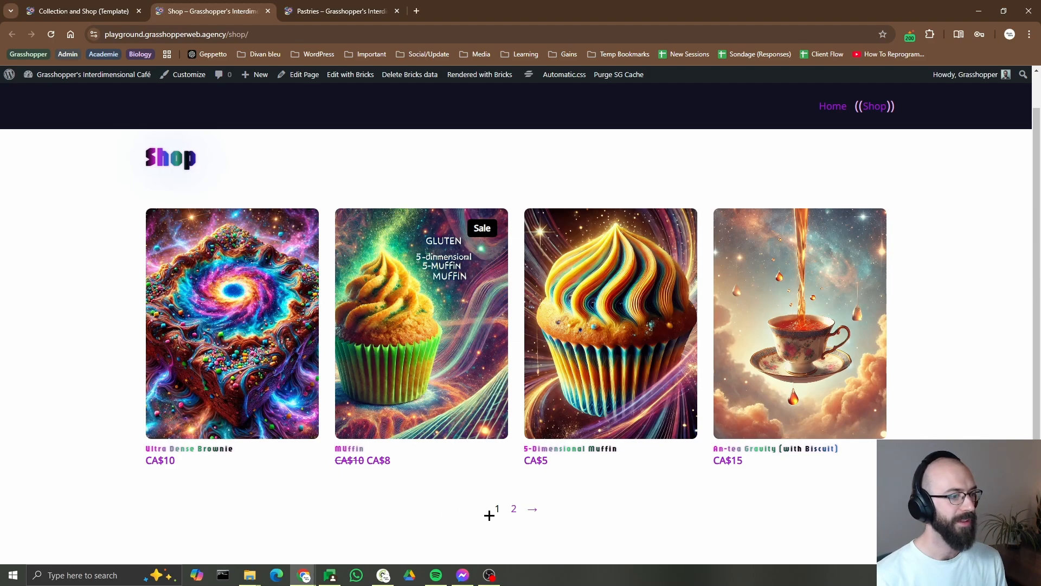
pyautogui.click(532, 513)
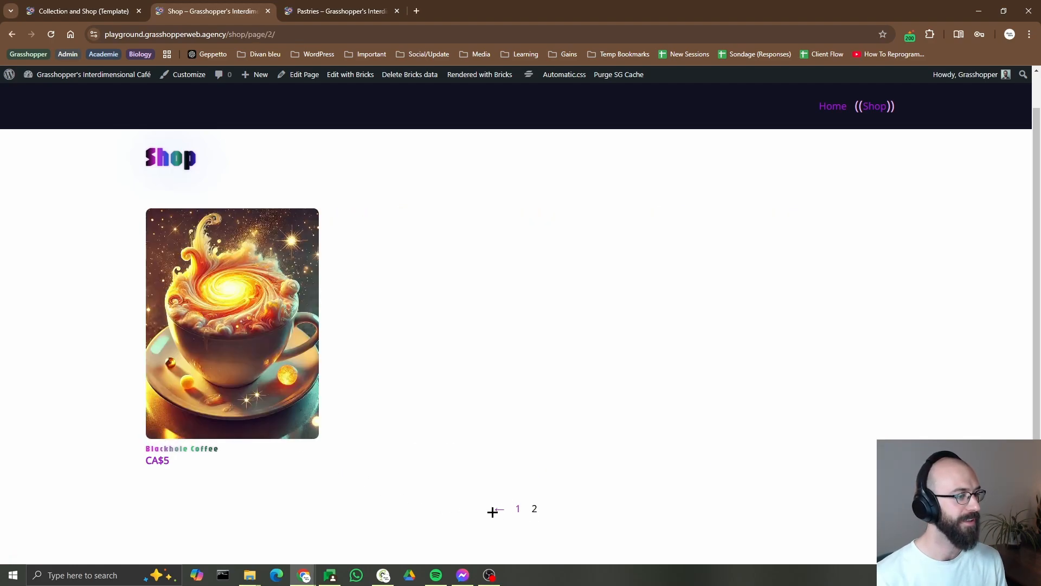
# Examine the sort options on the example Shop page that has sorting, collection filters and search
pyautogui.hotkey('ctrl', 'pageup')
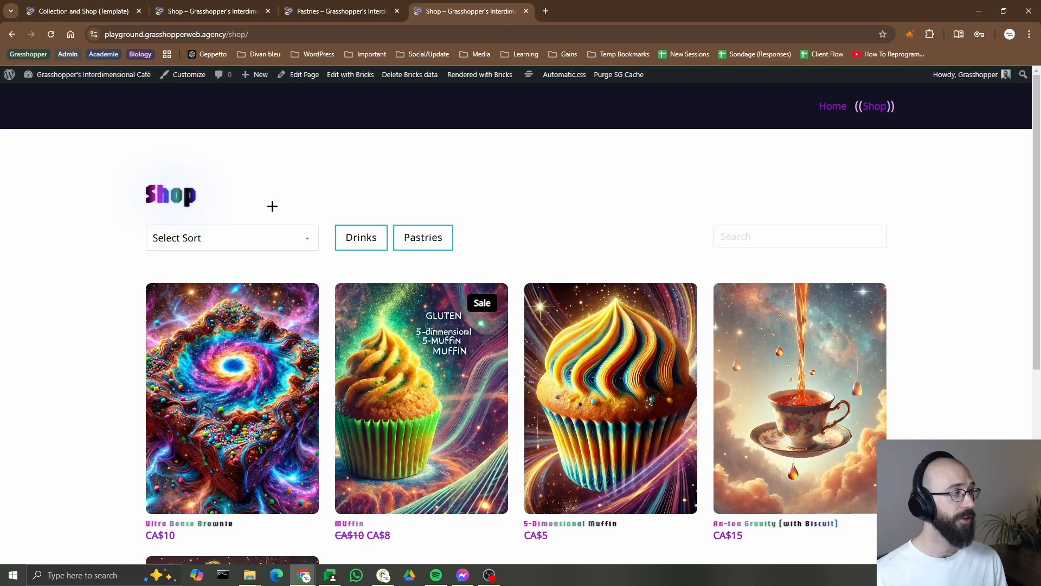
pyautogui.click(304, 244)
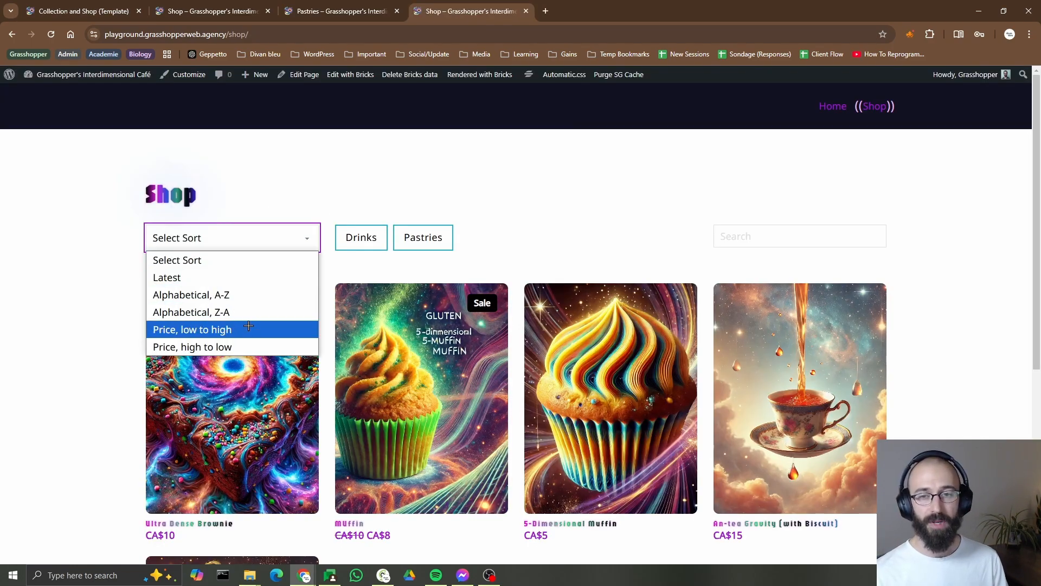
pyautogui.click(374, 184)
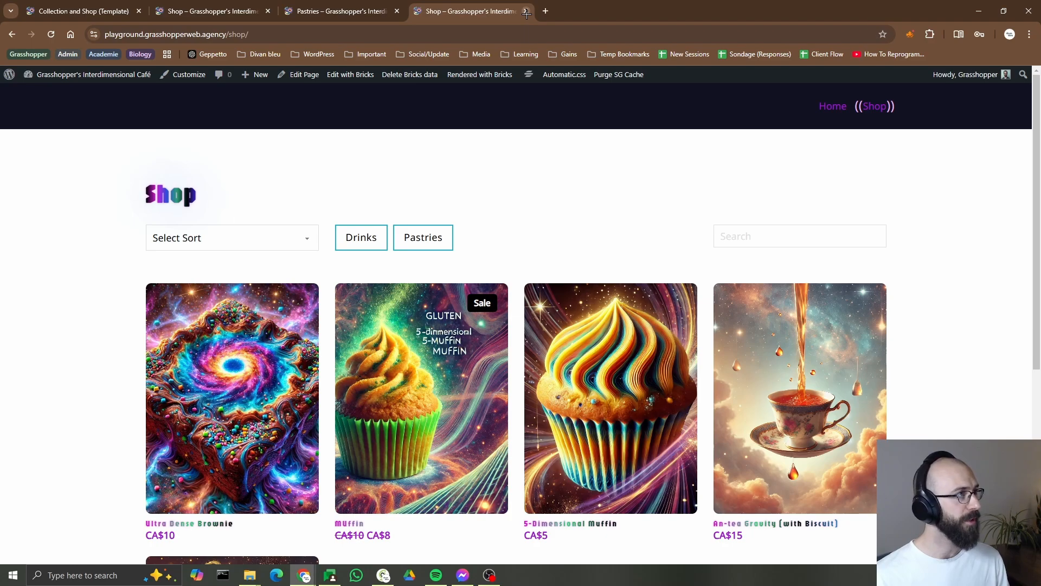
# Open the general Bricks settings in the WordPress admin and check the Query filters options for sort, filter and live search
pyautogui.click(126, 83)
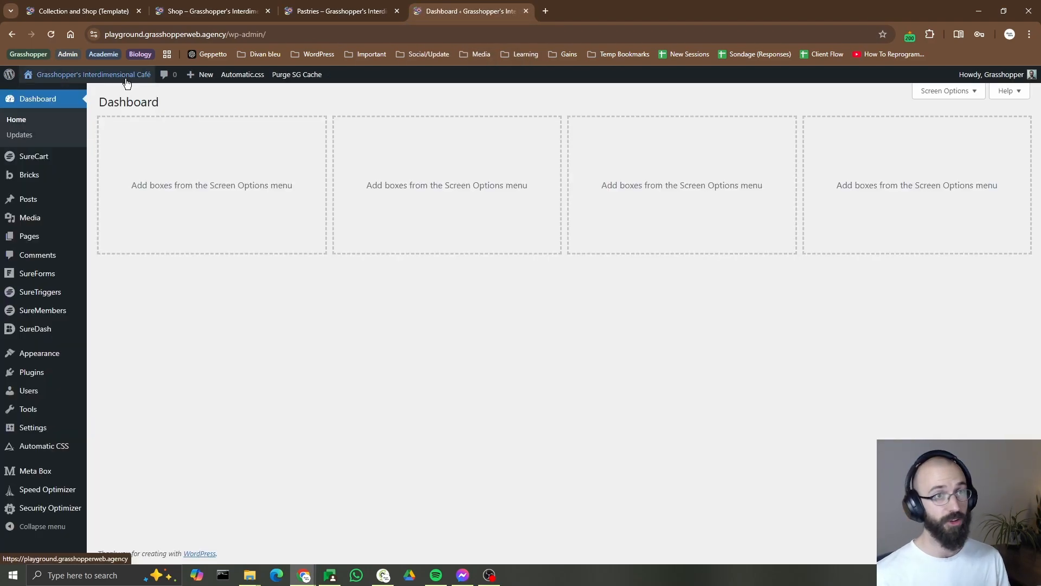
pyautogui.moveTo(33, 173)
pyautogui.click(160, 209)
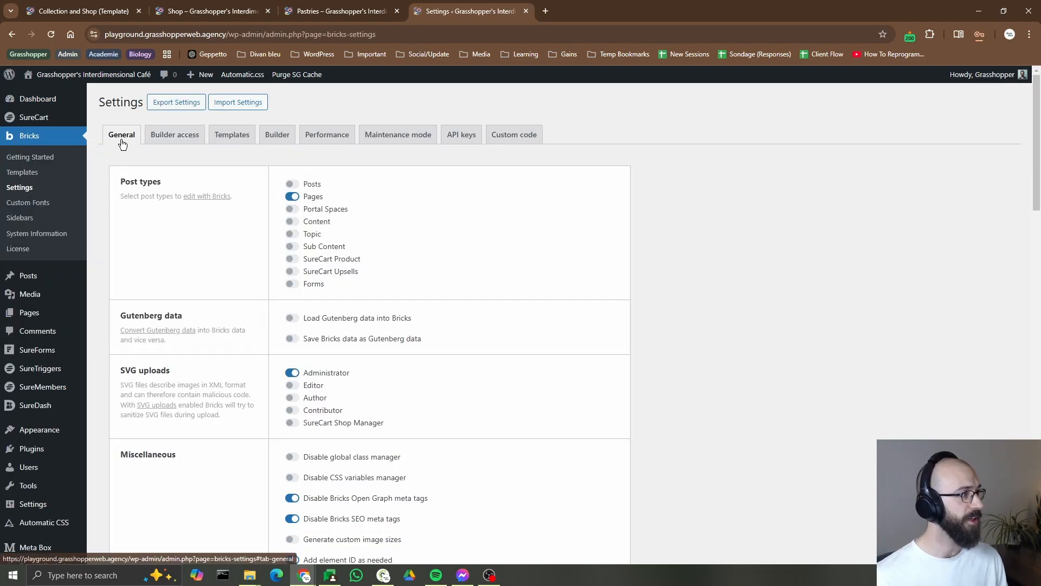
pyautogui.scroll(-7, 434, 214)
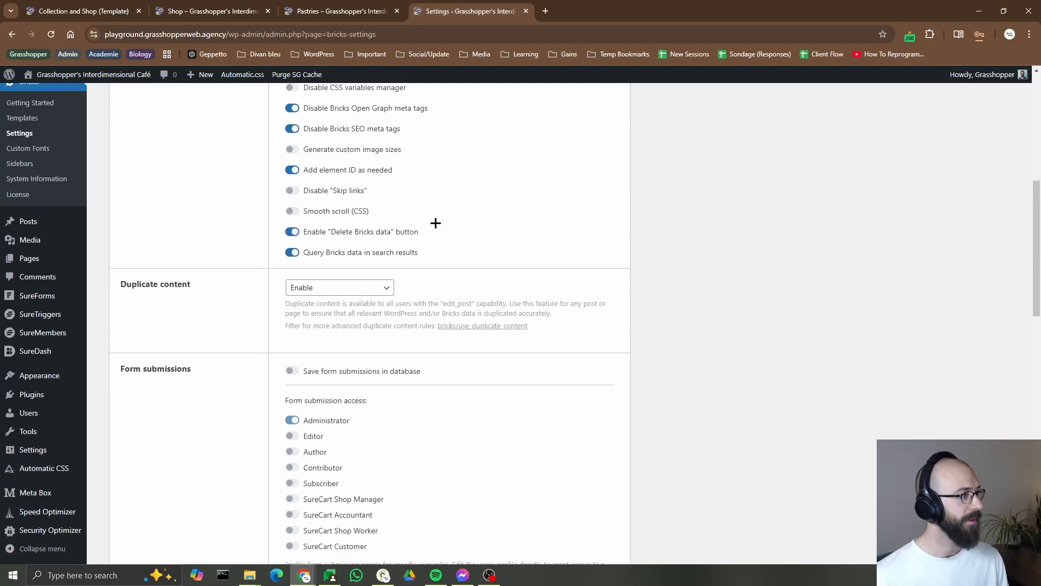
pyautogui.scroll(-7, 435, 221)
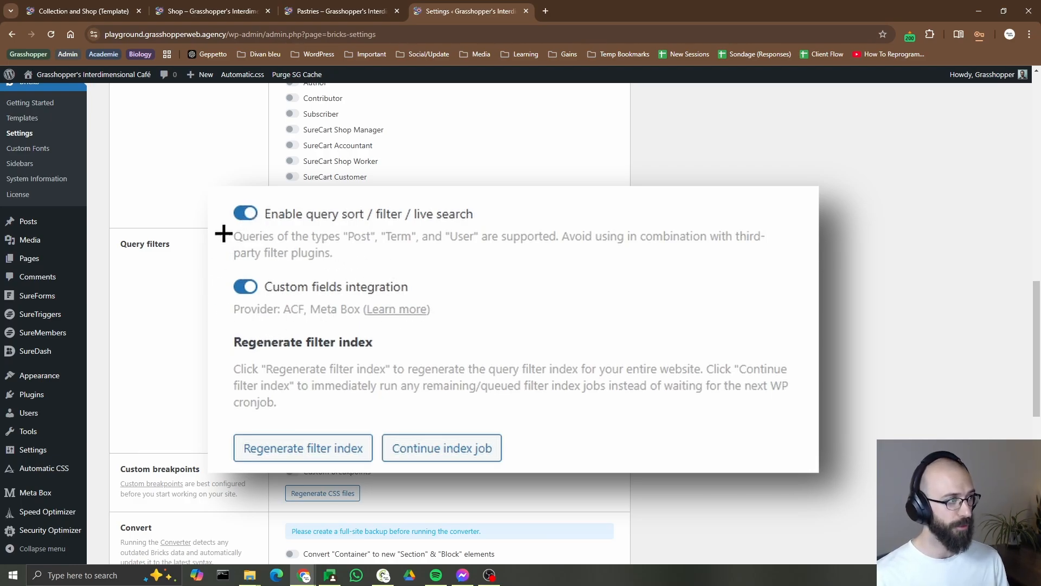
pyautogui.scroll(-5, 255, 349)
pyautogui.scroll(5, 274, 320)
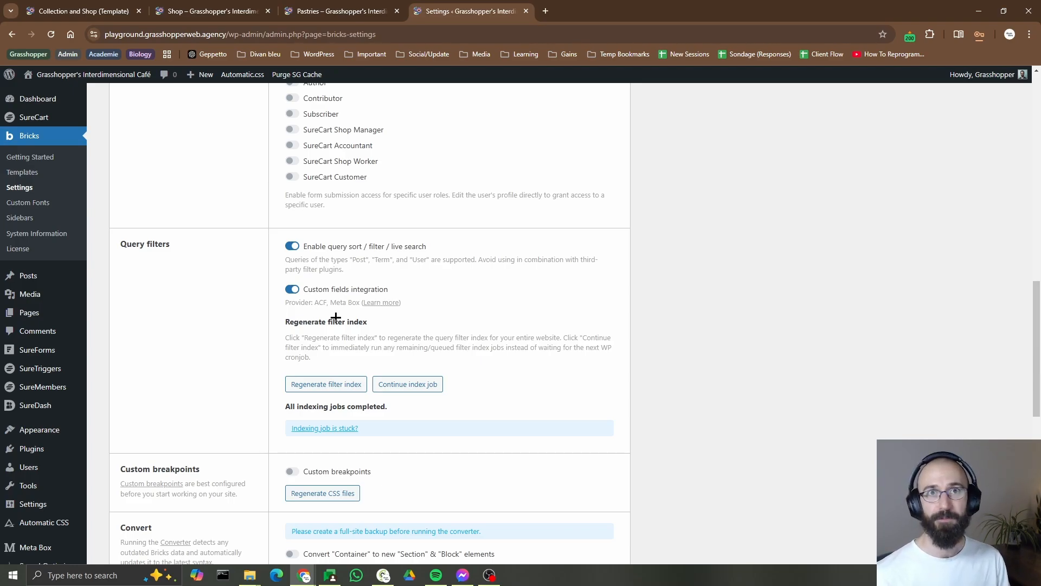
pyautogui.scroll(1, 214, 308)
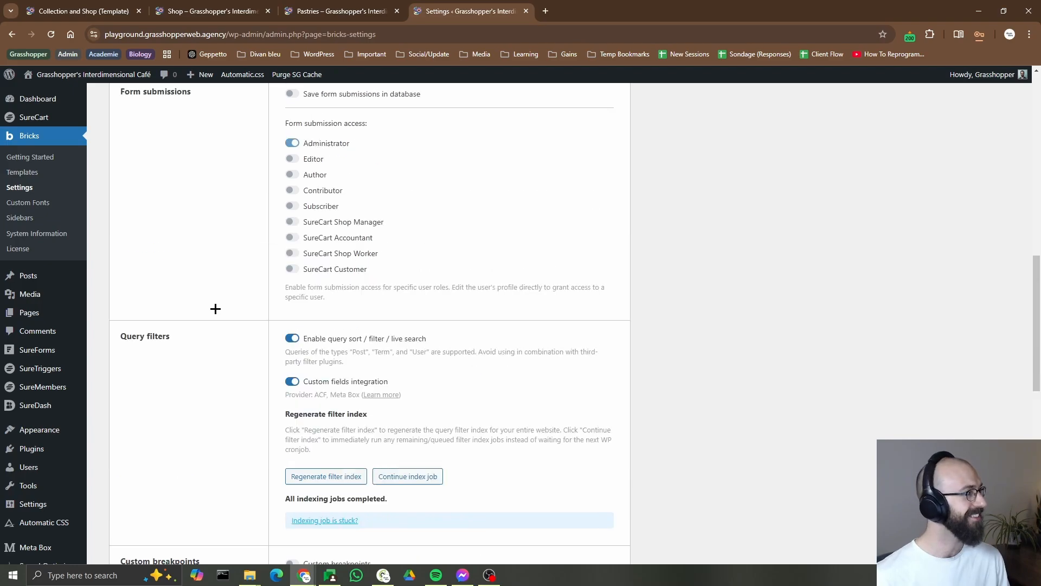
pyautogui.scroll(-1, 214, 308)
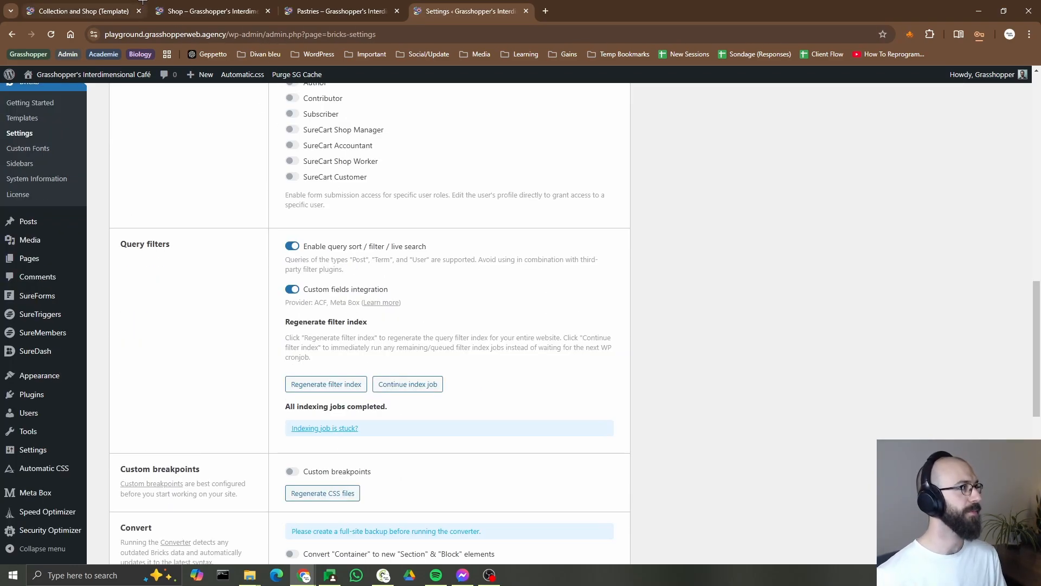
# Return to the Collection and Shop template and rename the Container holding the two headings as Title and Filters
pyautogui.click(84, 11)
pyautogui.click(944, 158)
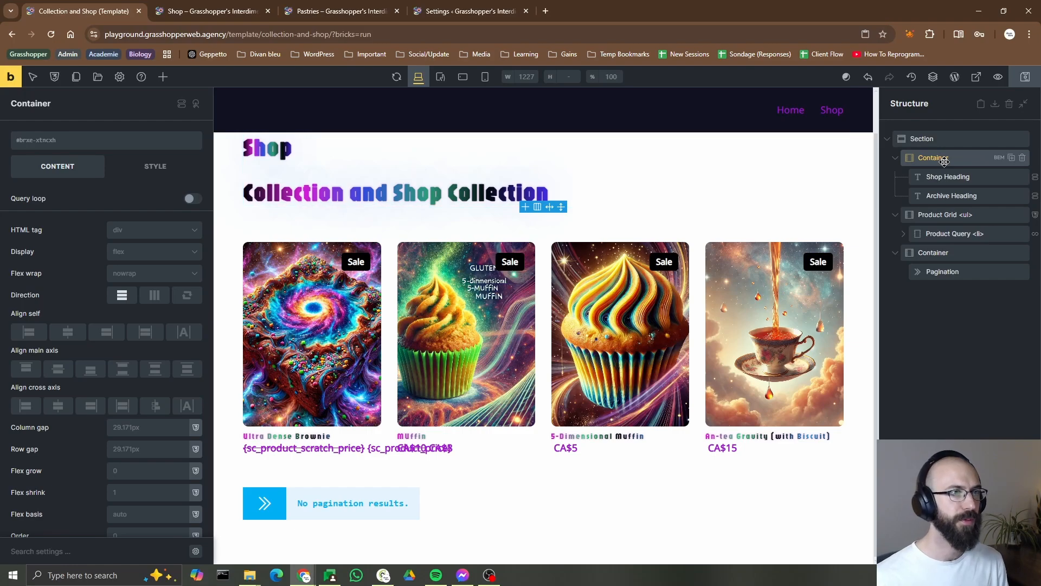
pyautogui.doubleClick(944, 158)
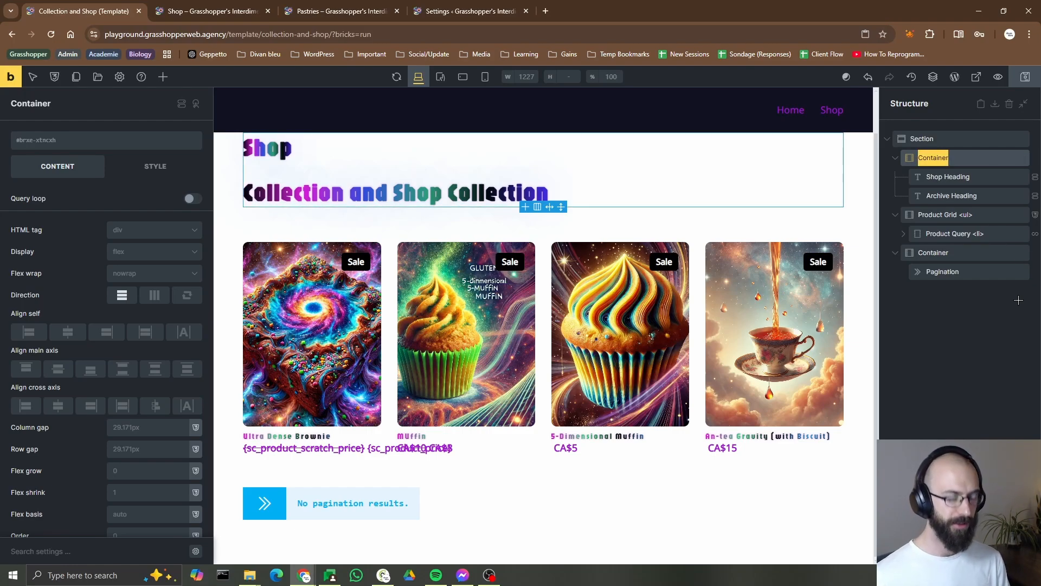
pyautogui.write('Title and Filters')
pyautogui.press('Return')
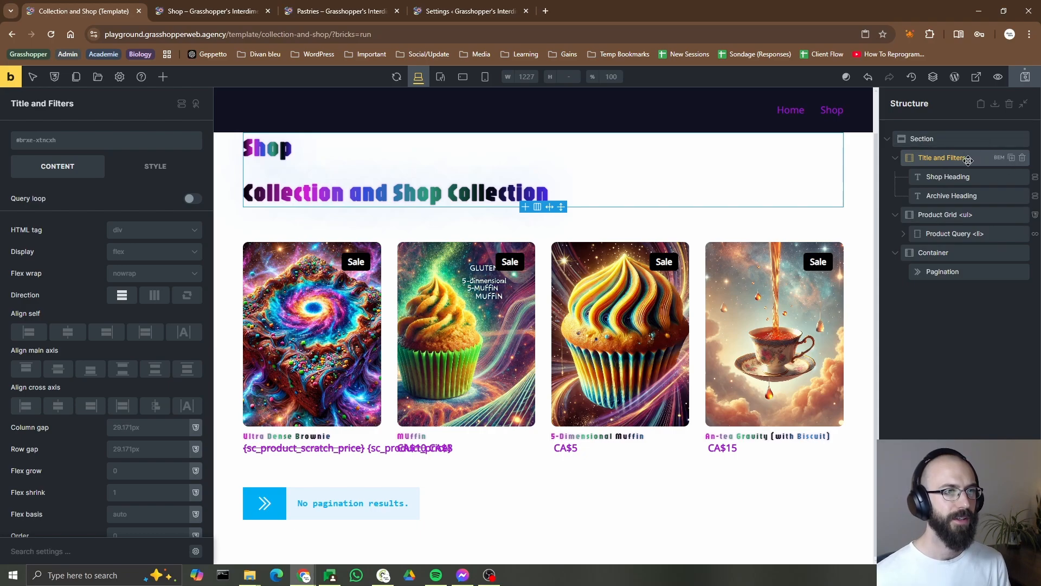
# Add a Block inside the Title and Filters container, below the Archive Heading, and rename it Filters Wrapper
pyautogui.click(163, 77)
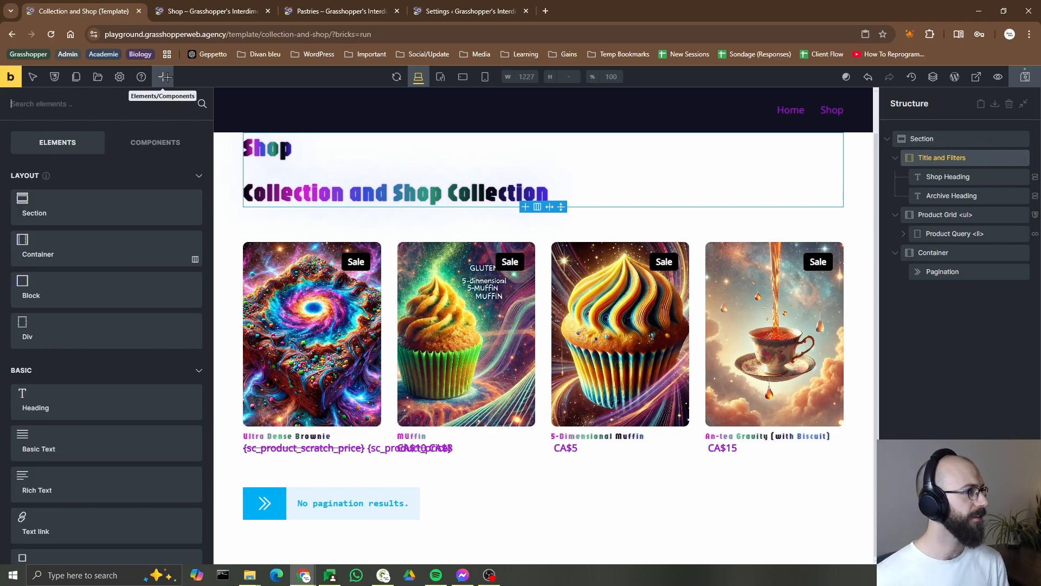
pyautogui.click(77, 300)
pyautogui.click(960, 215)
pyautogui.doubleClick(959, 216)
pyautogui.write('Filters Wrapper')
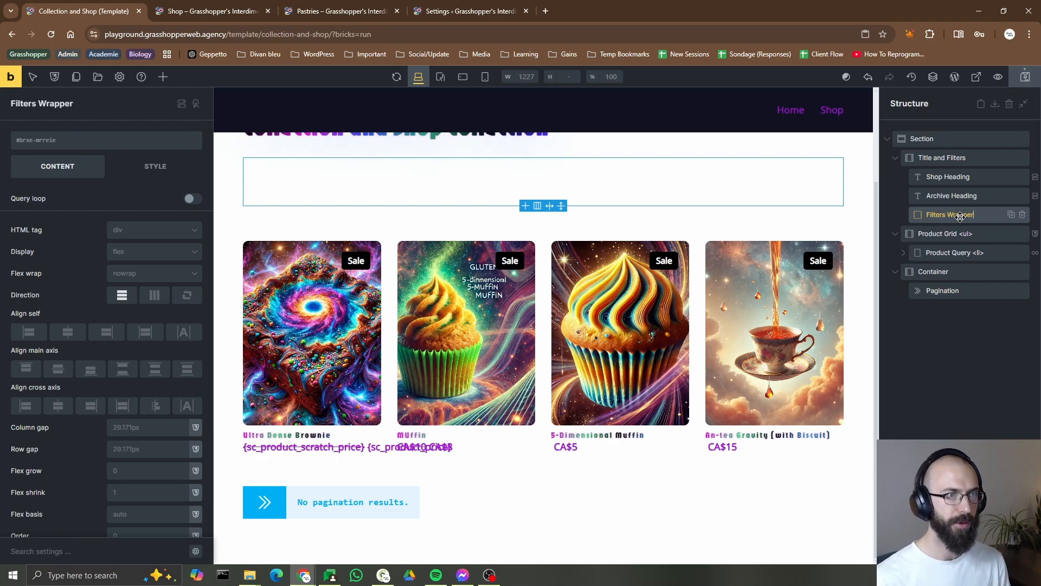
pyautogui.press('Return')
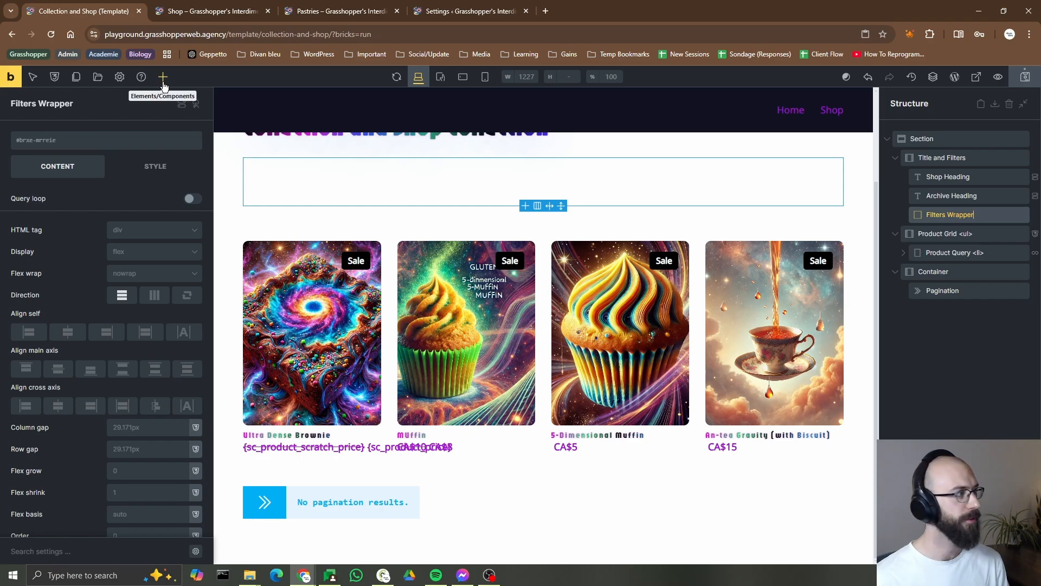
# Create the class filters-wrapper and assign it to the Filters Wrapper block
pyautogui.click(82, 144)
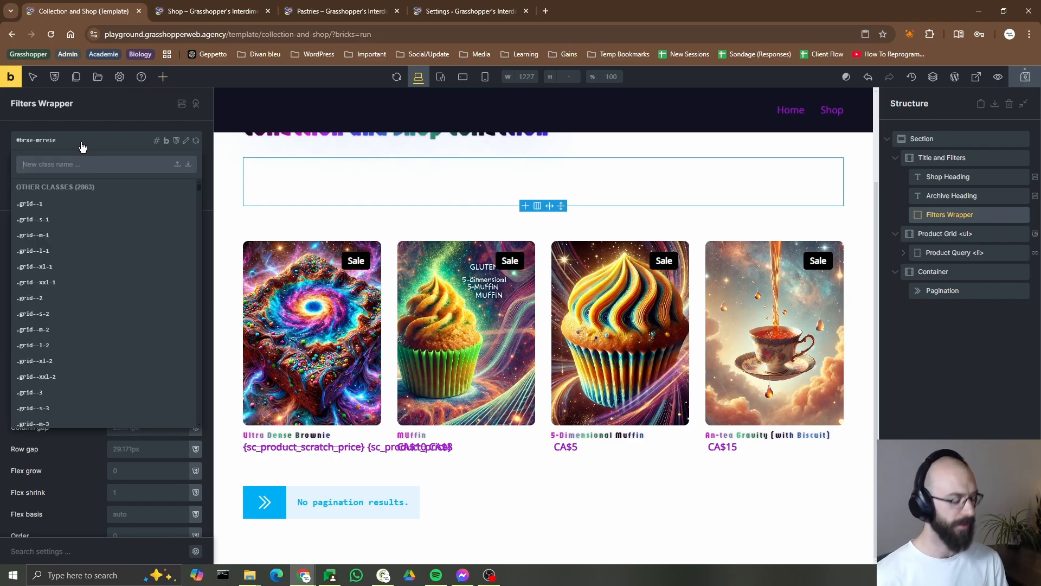
pyautogui.write('filter')
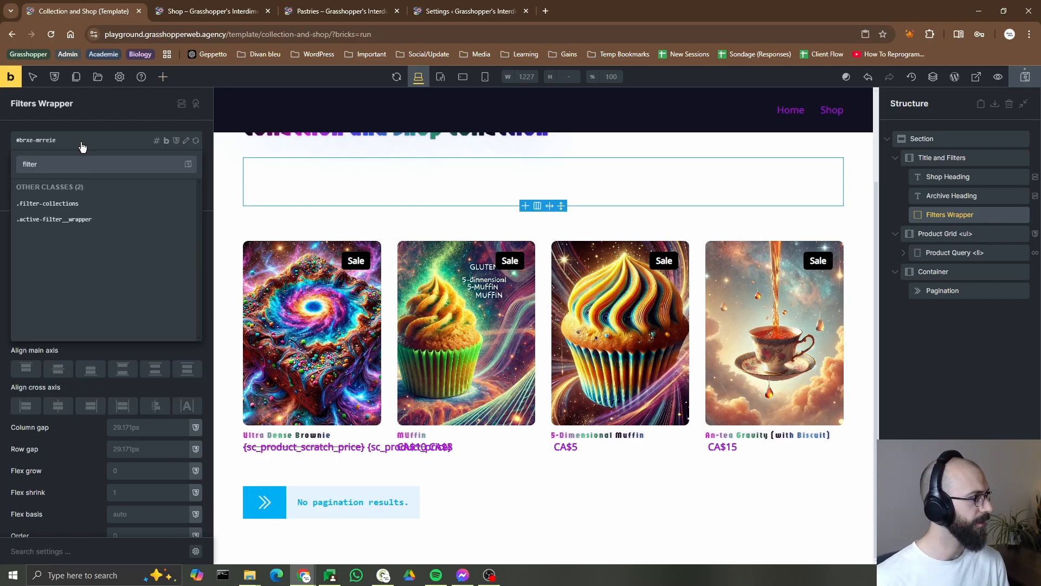
pyautogui.write('s-wrapper')
pyautogui.press('Return')
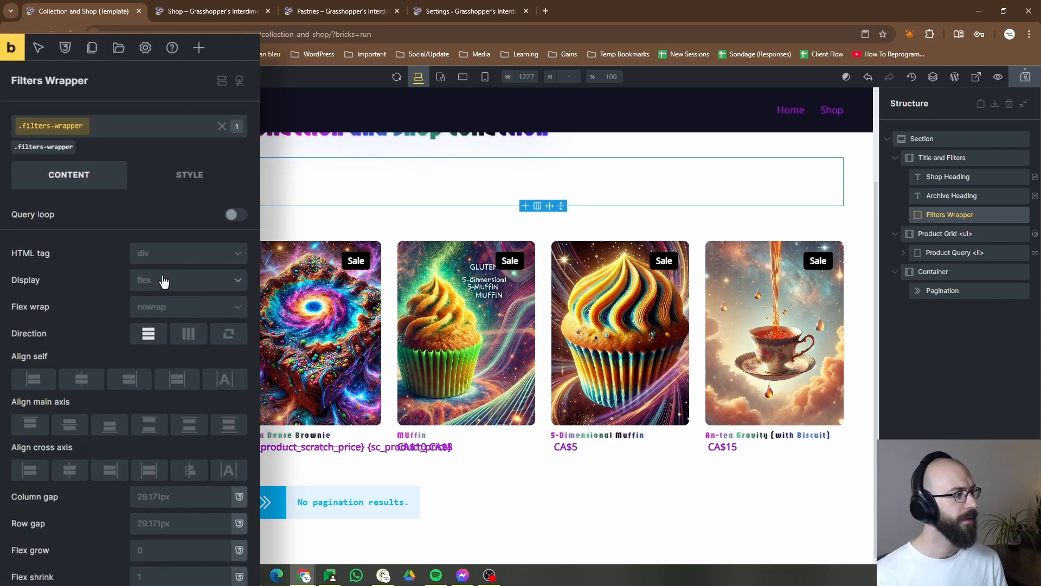
# Set the filters-wrapper class to grid display with a gap of var(--grid-gap)
pyautogui.click(134, 264)
pyautogui.click(143, 285)
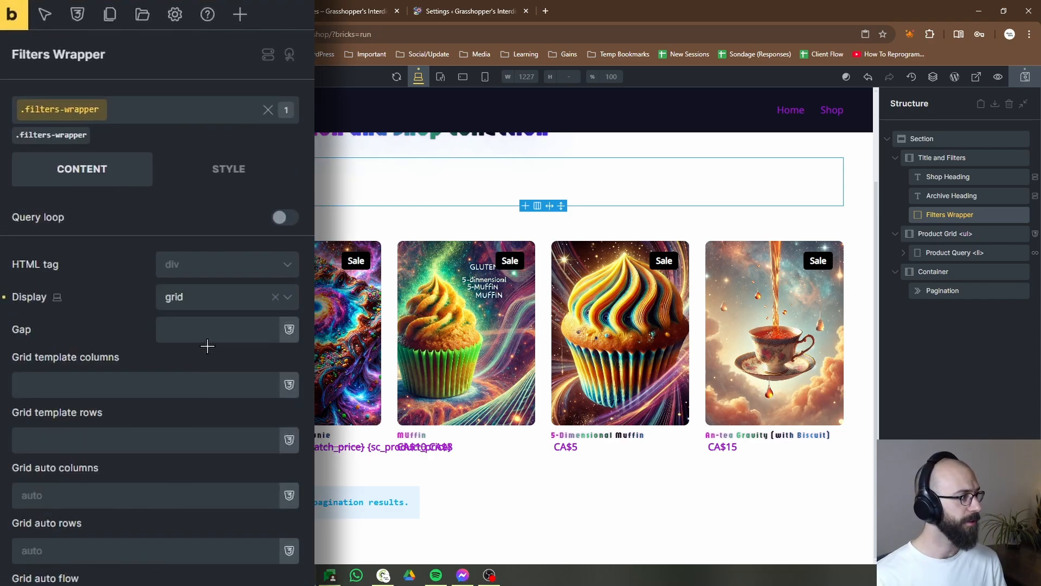
pyautogui.click(215, 329)
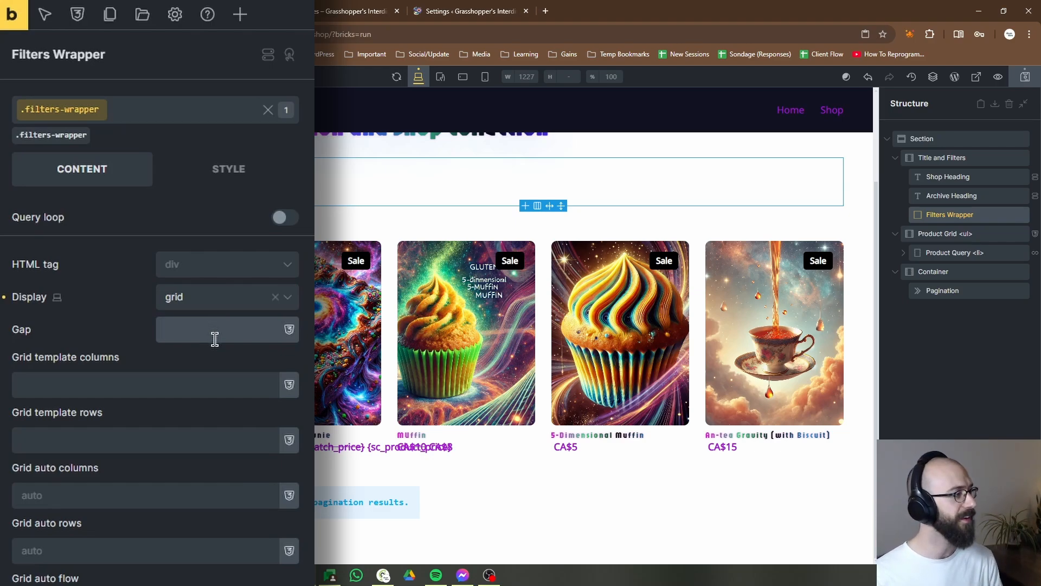
pyautogui.write('--gr')
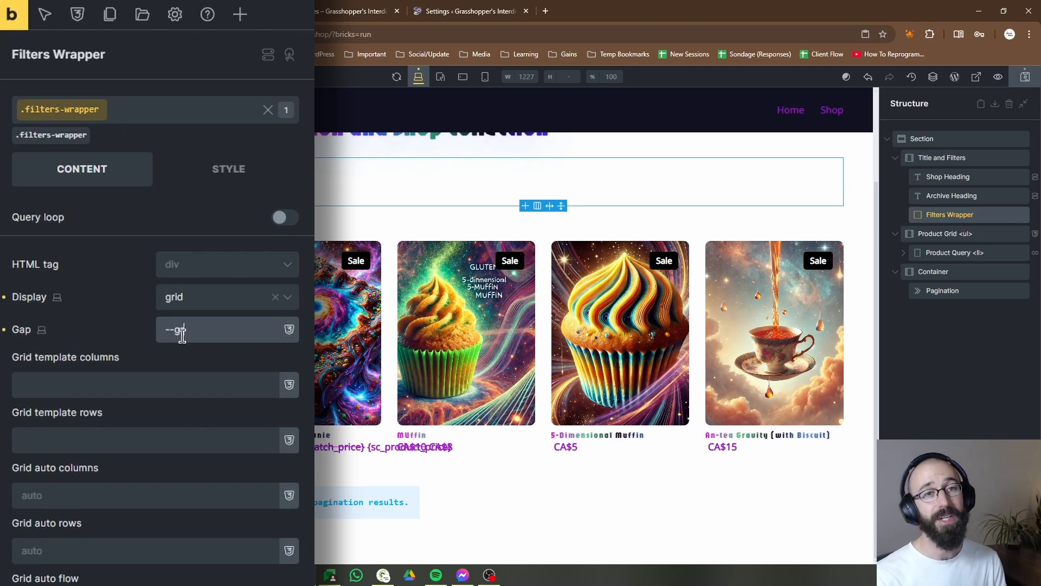
pyautogui.write('id-gap')
pyautogui.press('Return')
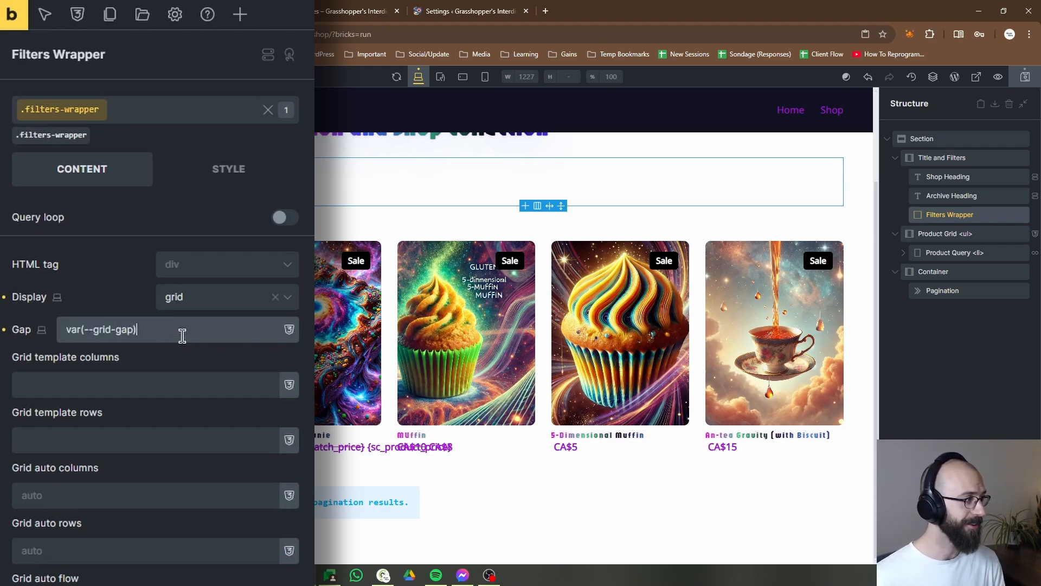
# Set the filters-wrapper class's grid template columns to repeat(auto-fill, minmax(250px, 1fr))
pyautogui.click(153, 386)
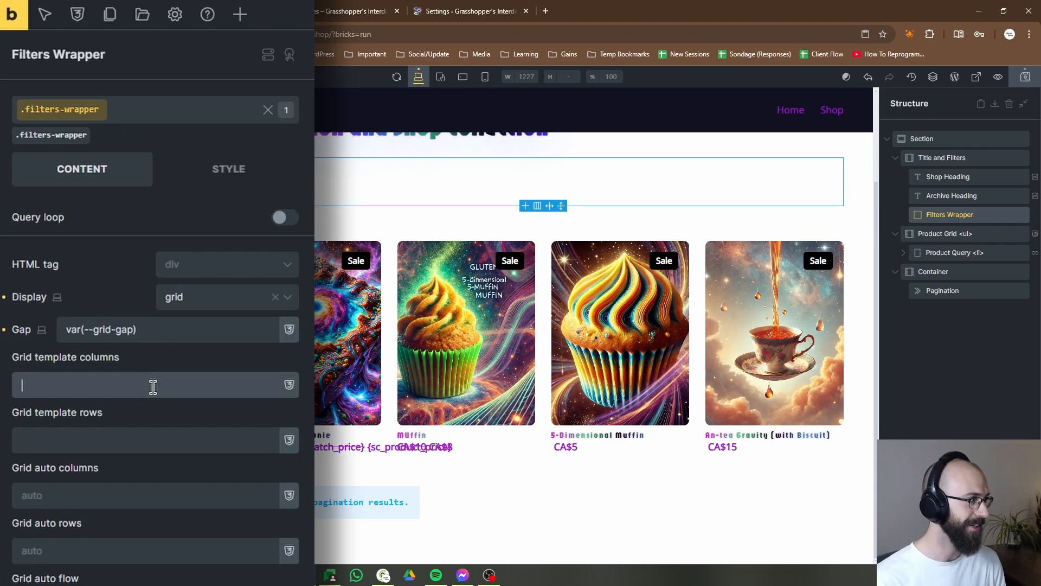
pyautogui.write('repeat(autof')
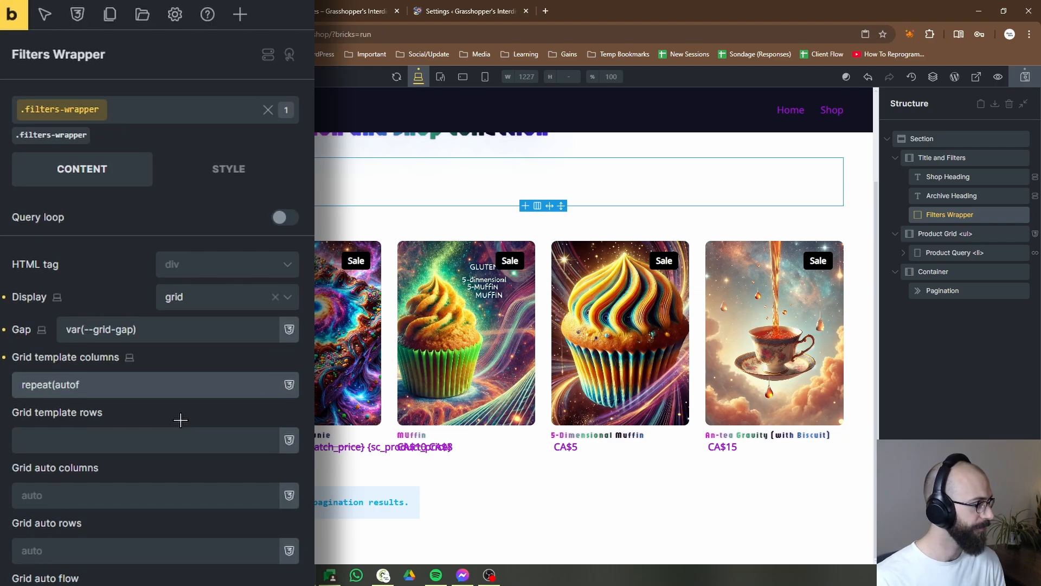
pyautogui.write('fill, re')
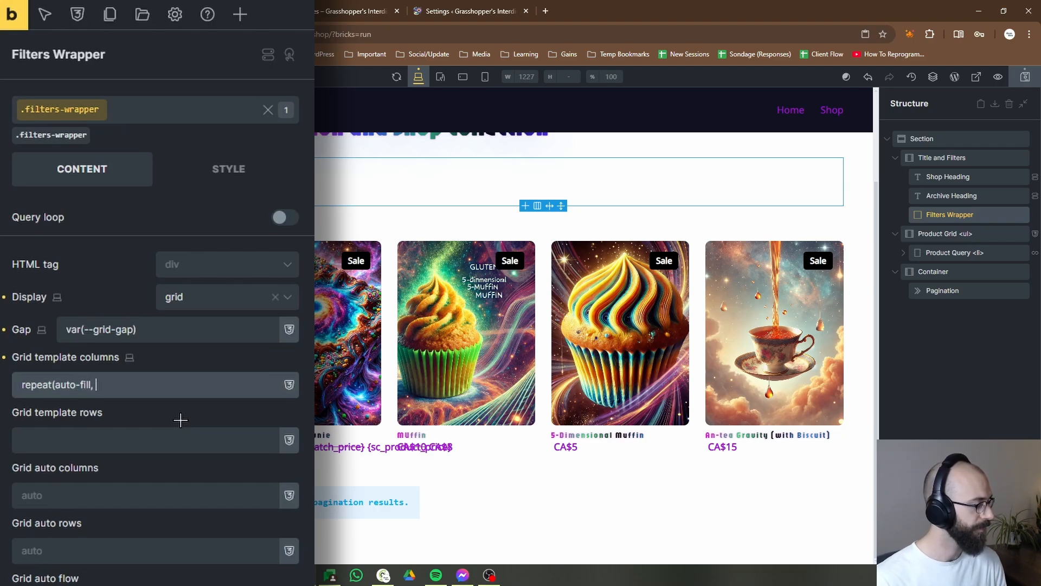
pyautogui.press('BackSpace')
pyautogui.press('BackSpace')
pyautogui.write('minma')
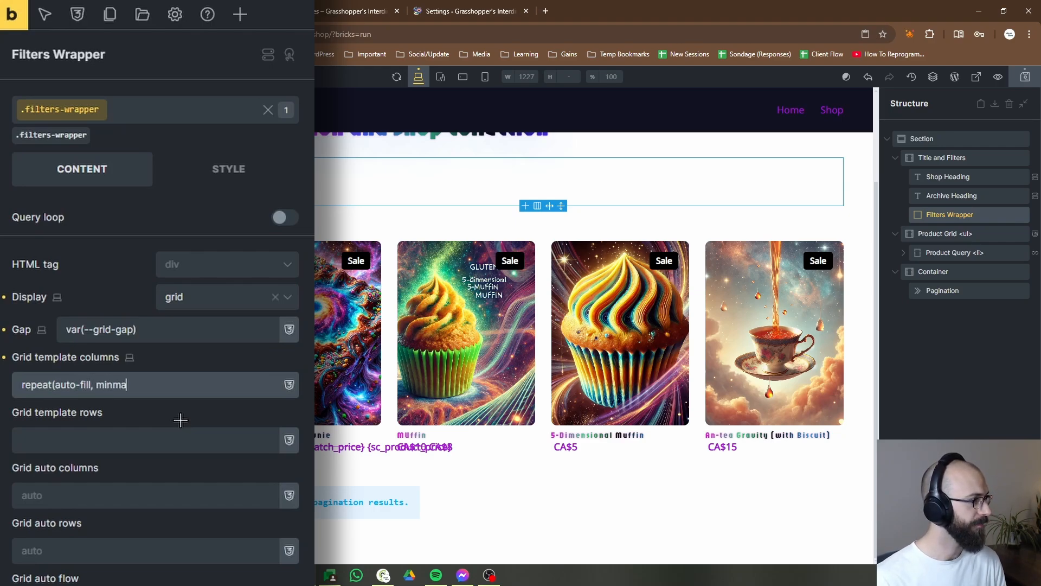
pyautogui.write('x(250px, ')
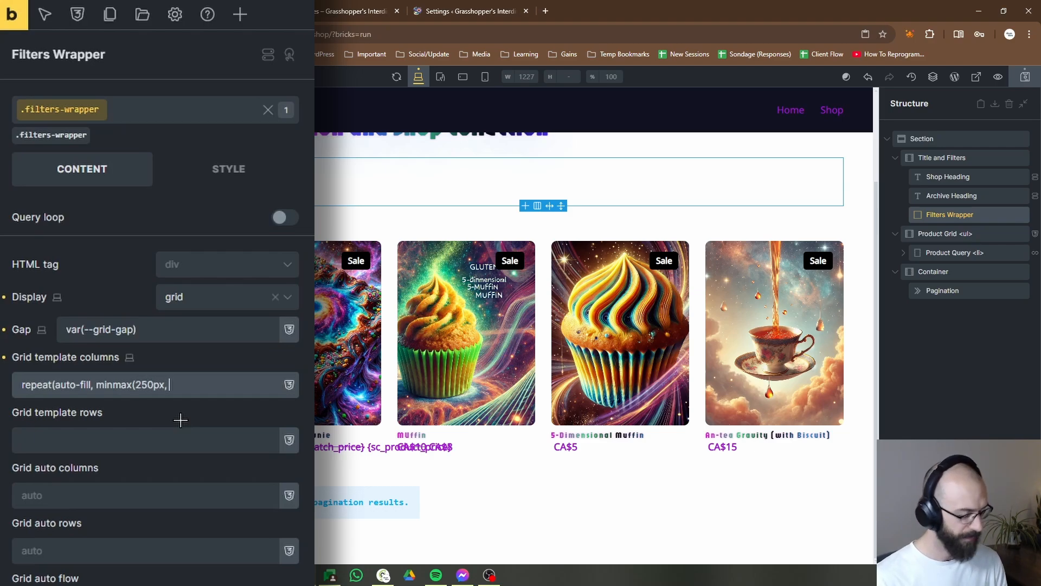
pyautogui.write('1fr))')
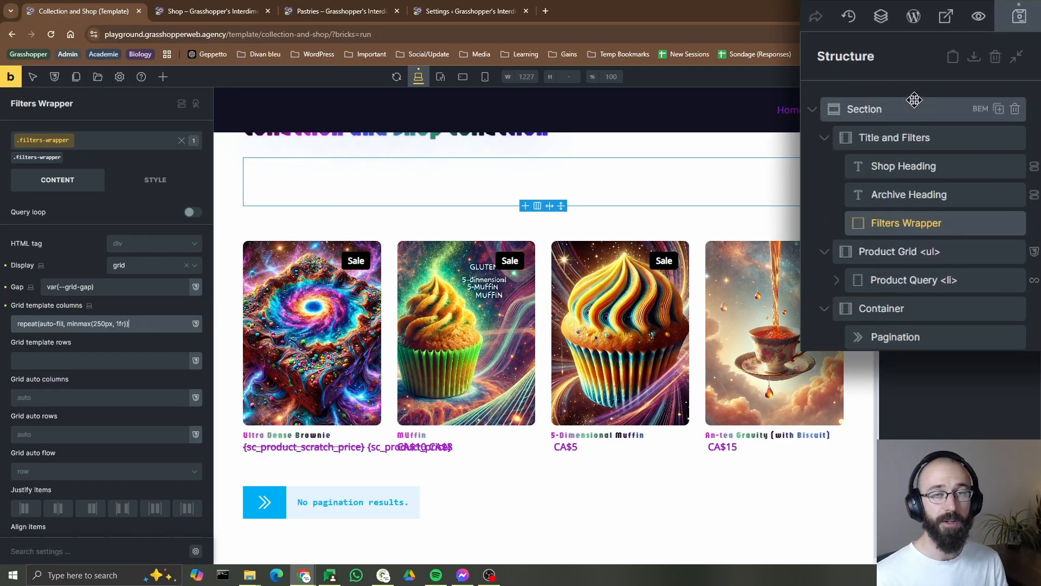
# Add custom CSS to the Section that defines --card-width: 250px on %root%
pyautogui.click(908, 106)
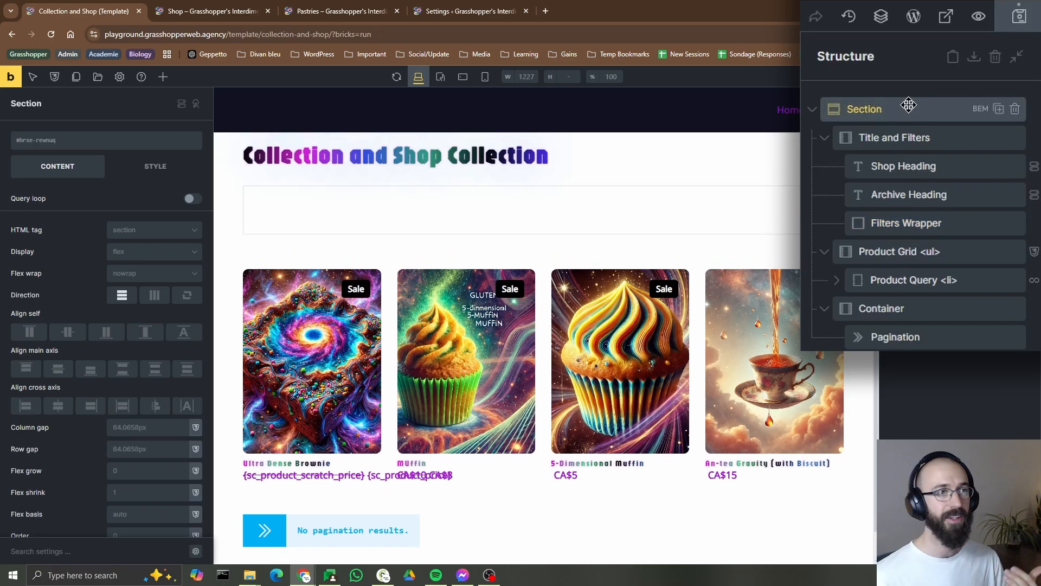
pyautogui.click(156, 179)
pyautogui.scroll(-5, 149, 260)
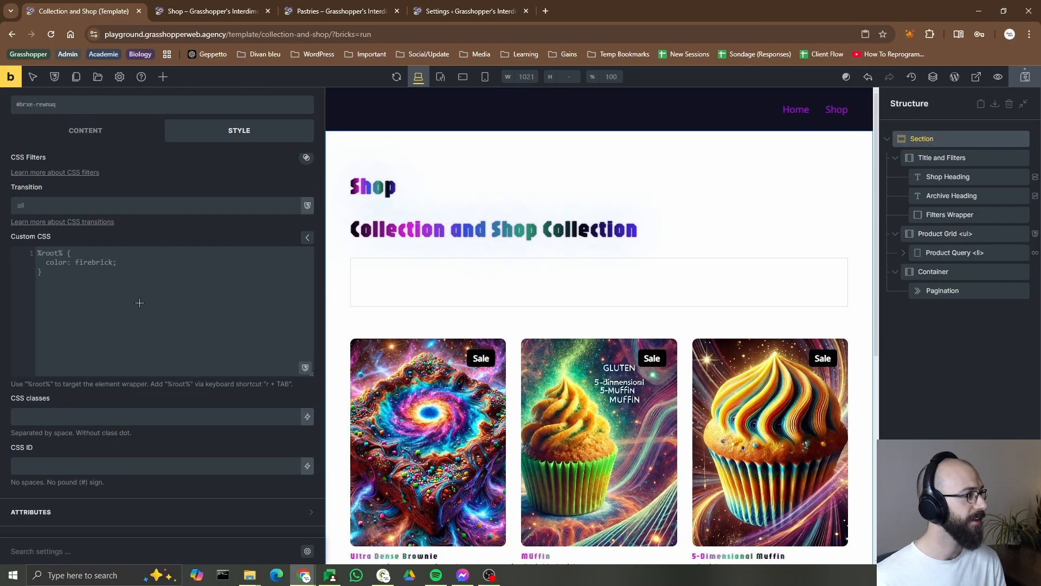
pyautogui.click(137, 280)
pyautogui.write('r')
pyautogui.press('Tab')
pyautogui.write('{')
pyautogui.press('Return')
pyautogui.write('--card-width: ')
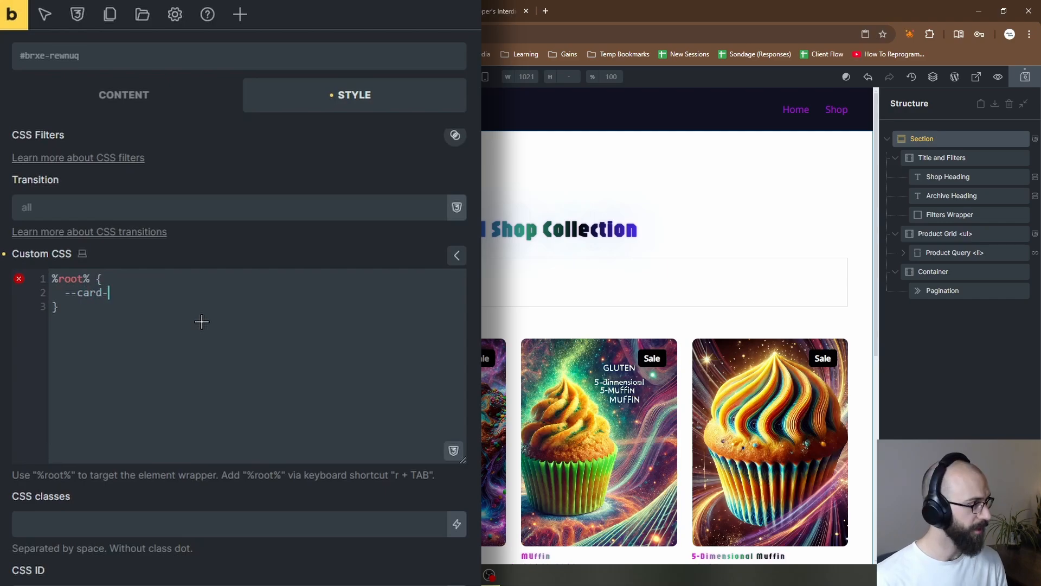
pyautogui.write('250px;')
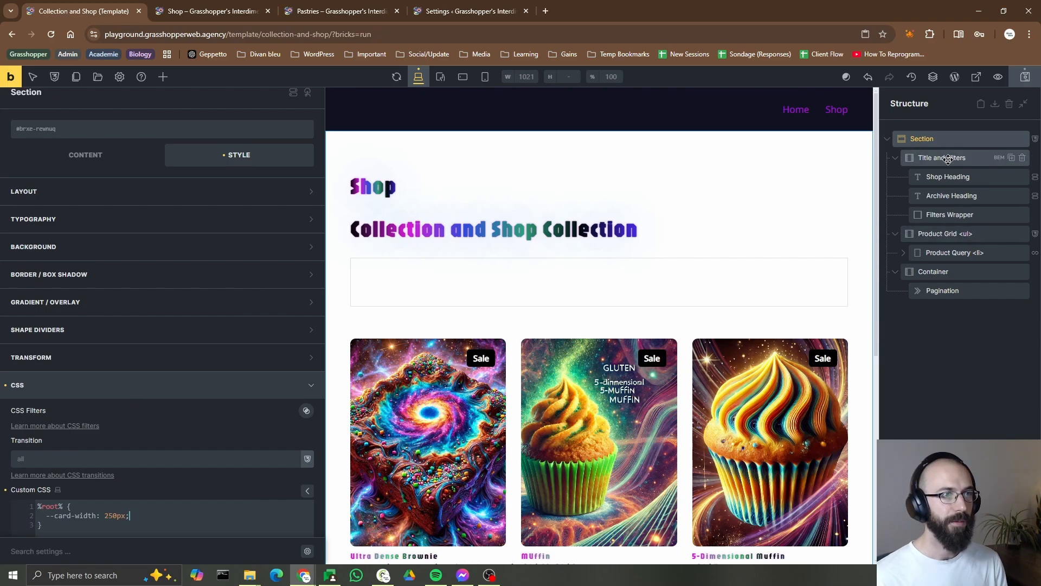
# In the filters-wrapper class, replace the fixed minimum column width in the grid template columns with var(--card-width)
pyautogui.click(955, 214)
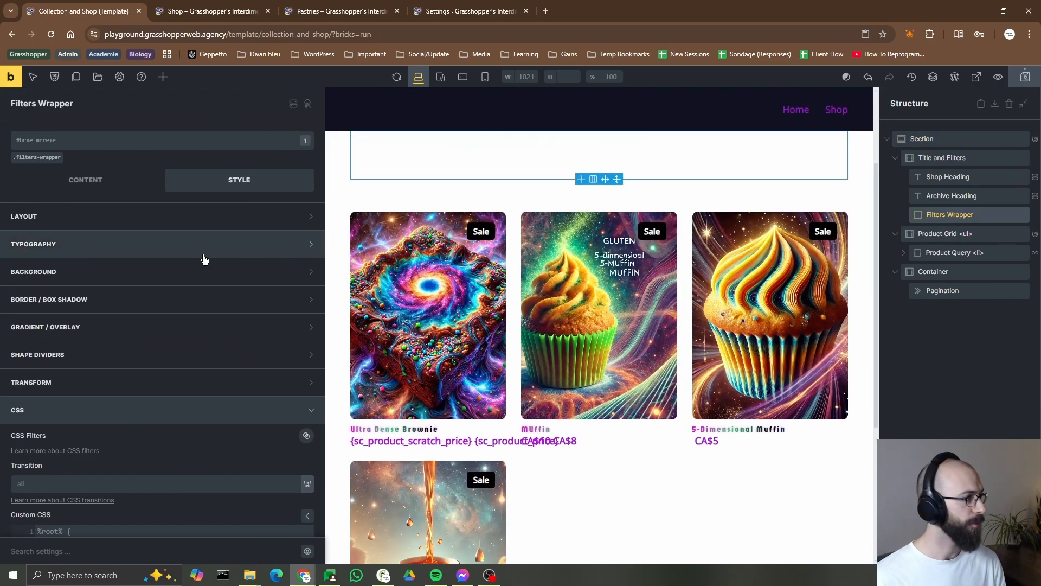
pyautogui.click(53, 159)
pyautogui.click(87, 187)
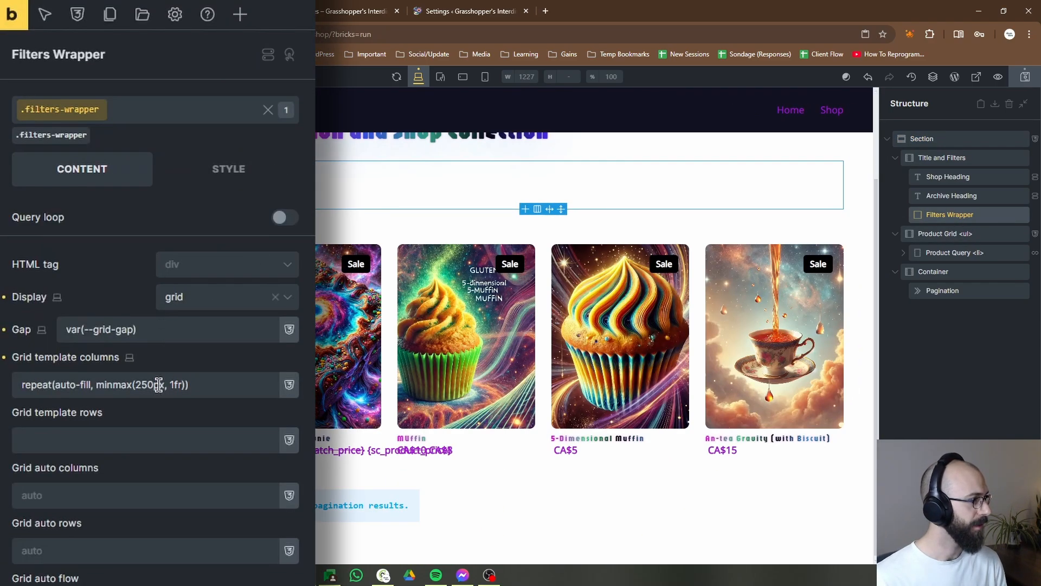
pyautogui.click(157, 384)
pyautogui.press('Delete')
pyautogui.press('BackSpace')
pyautogui.press('BackSpace')
pyautogui.press('BackSpace')
pyautogui.press('BackSpace')
pyautogui.write('var')
pyautogui.write('(--filt')
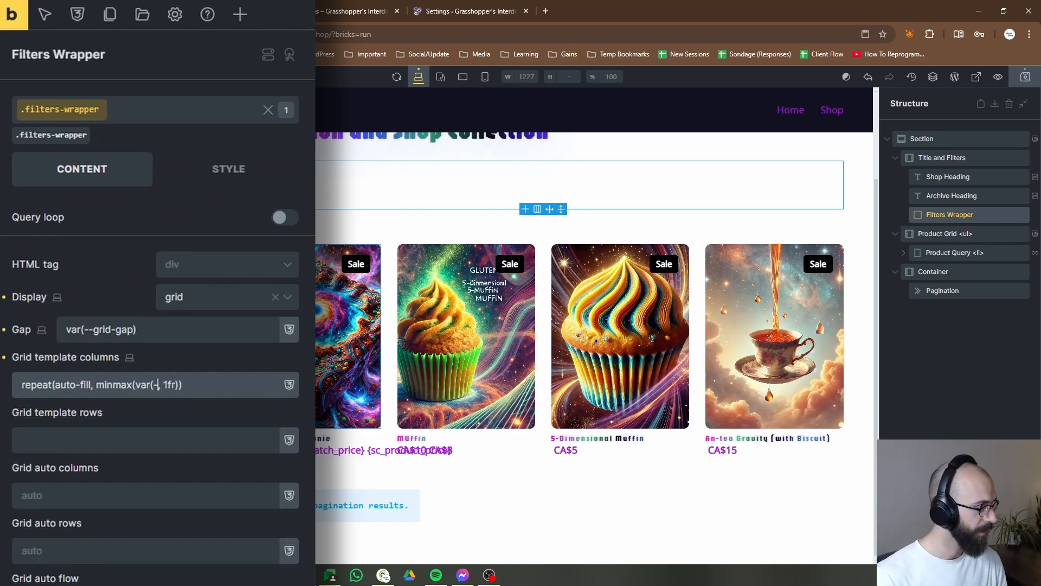
pyautogui.press('BackSpace')
pyautogui.press('BackSpace')
pyautogui.press('BackSpace')
pyautogui.press('BackSpace')
pyautogui.write('card-width),')
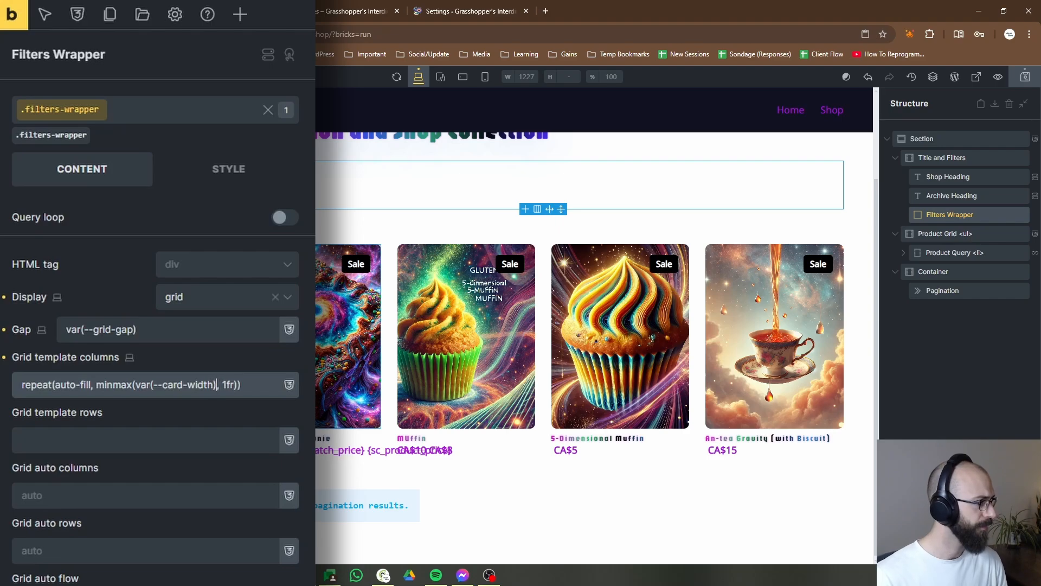
# Copy the filters-wrapper grid template columns value and replace the Product Grid's template columns with it
pyautogui.tripleClick(252, 389)
pyautogui.hotkey('ctrl', 'c')
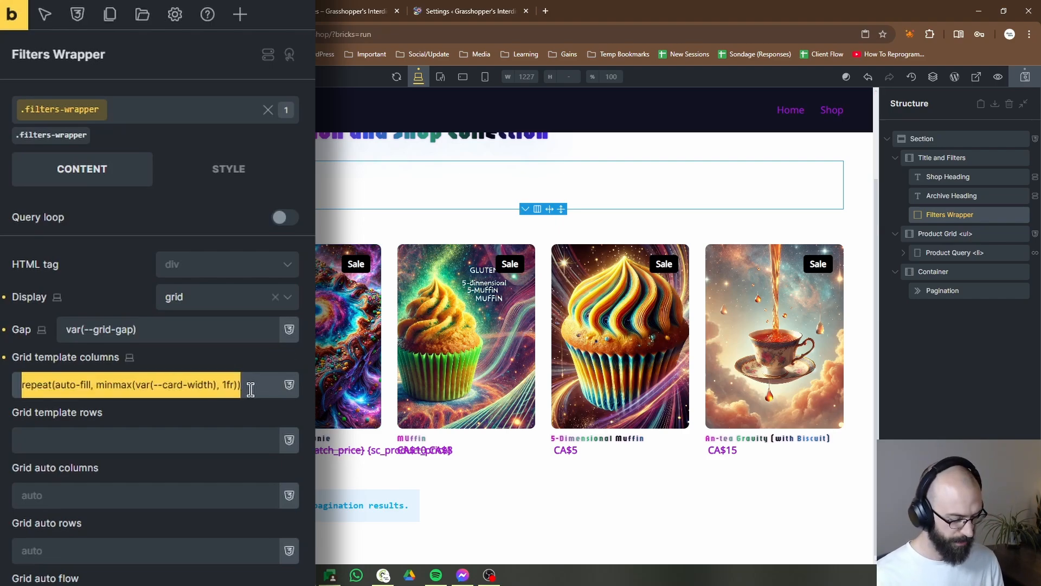
pyautogui.click(911, 235)
pyautogui.click(228, 369)
pyautogui.hotkey('ctrl', 'a')
pyautogui.hotkey('ctrl', 'v')
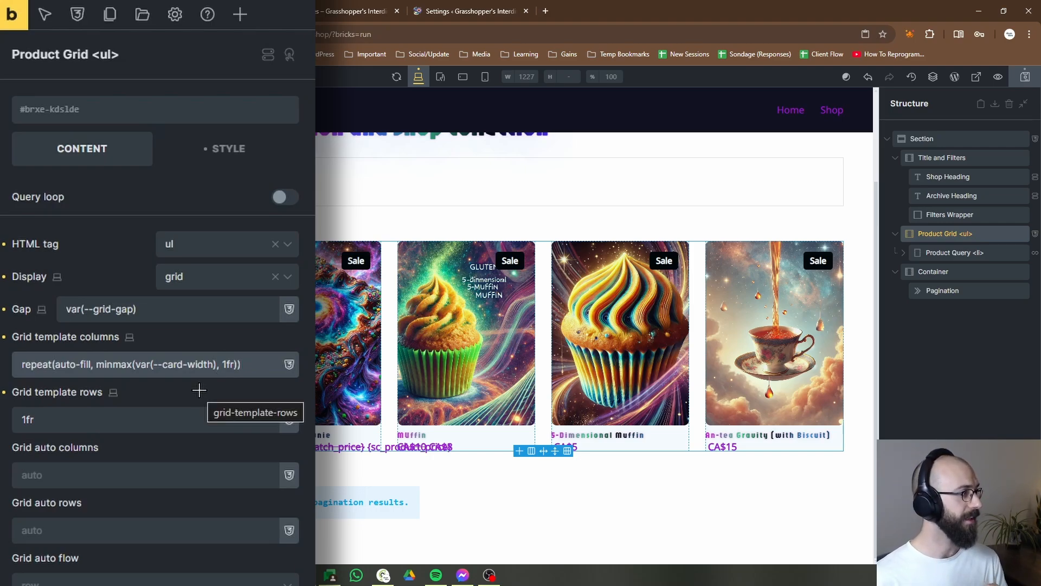
# Add a Filter - Select element inside the Filters Wrapper block
pyautogui.click(963, 214)
pyautogui.click(240, 15)
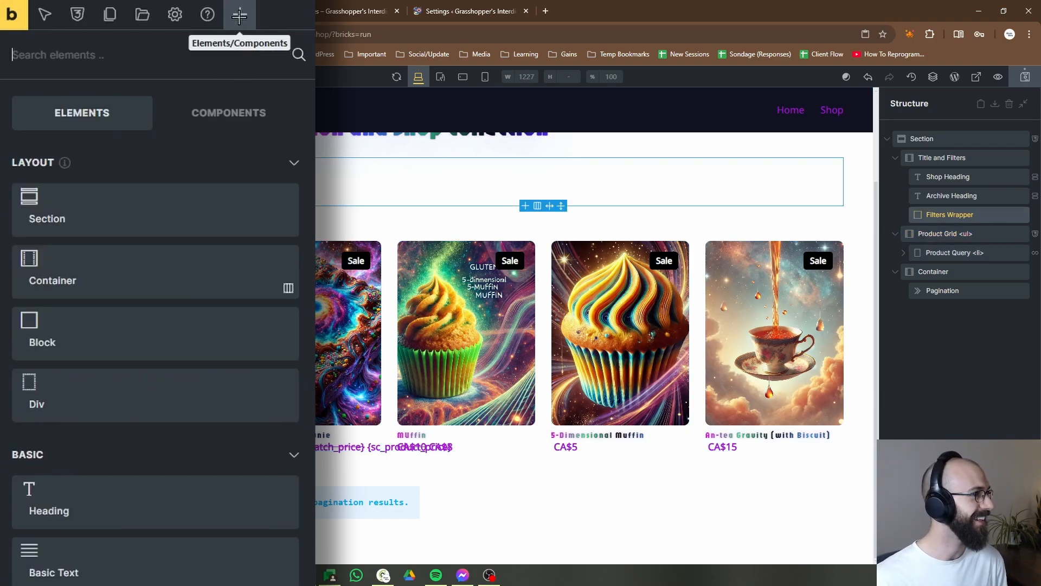
pyautogui.click(201, 60)
pyautogui.write('filter')
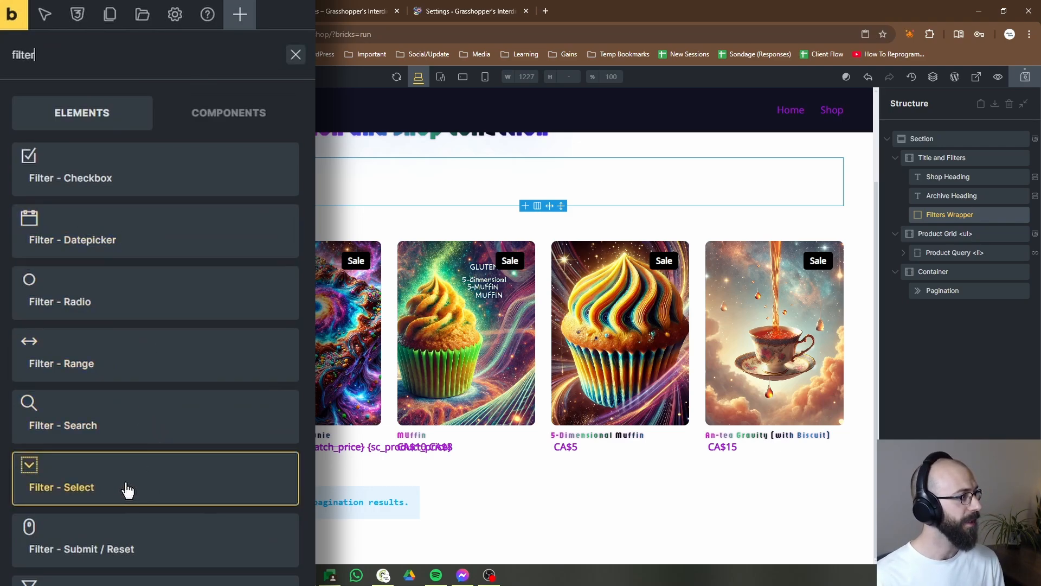
pyautogui.moveTo(130, 487); pyautogui.dragTo(960, 227)
pyautogui.click(960, 232)
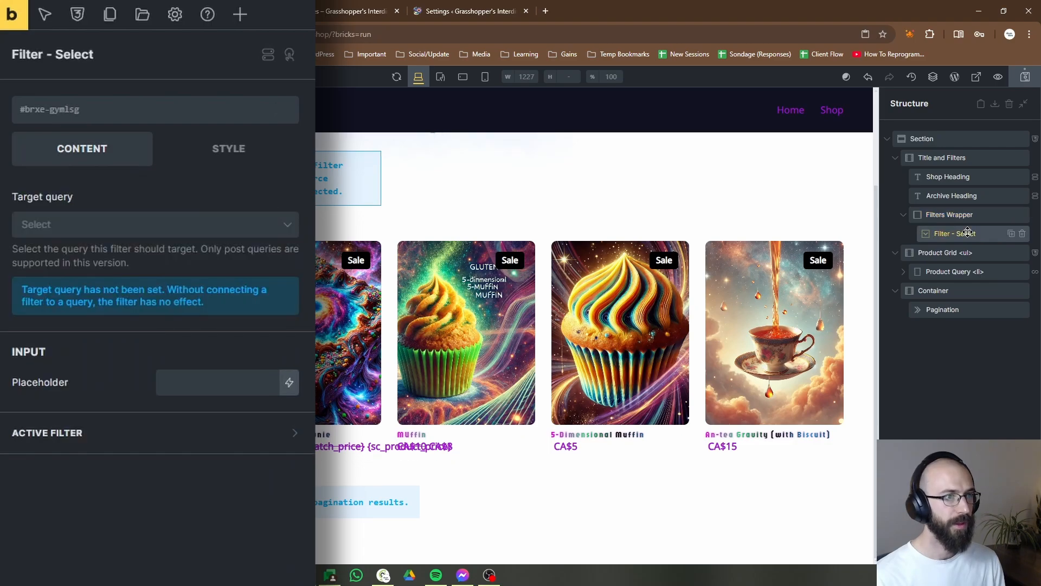
# Set the select filter's target query to Product Query and its URL parameter to orderby
pyautogui.click(138, 228)
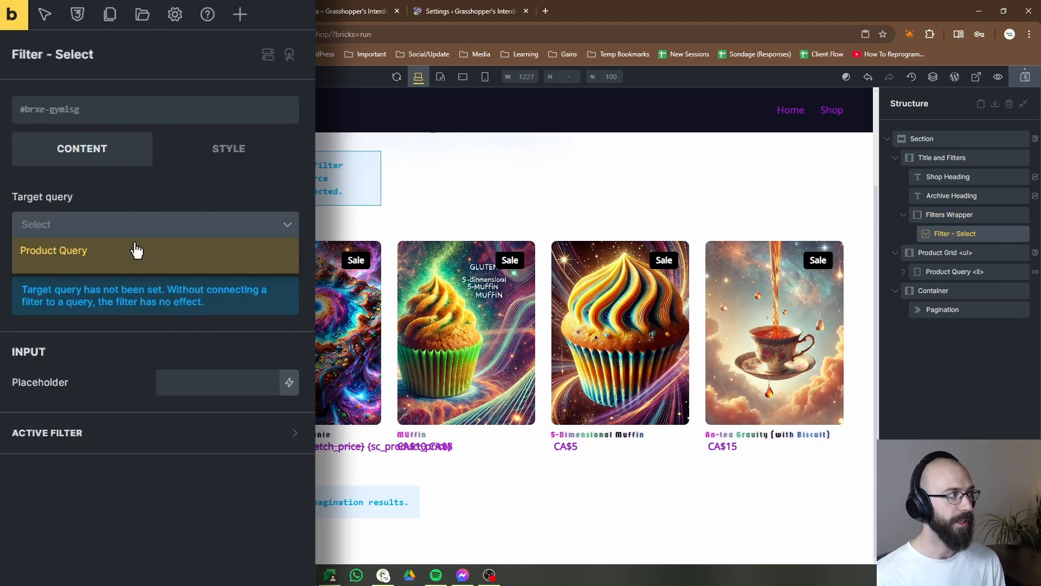
pyautogui.click(136, 250)
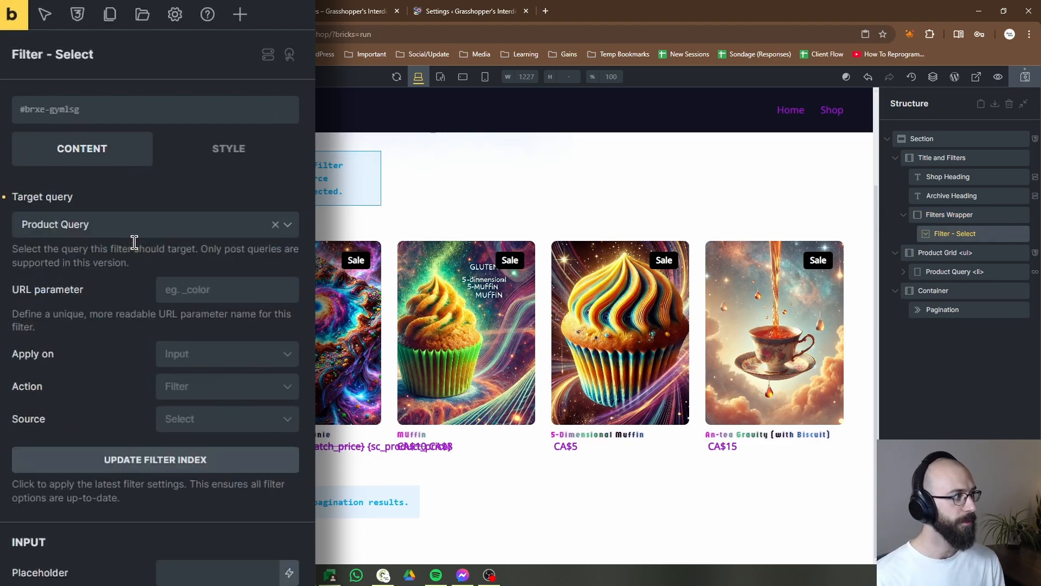
pyautogui.click(216, 284)
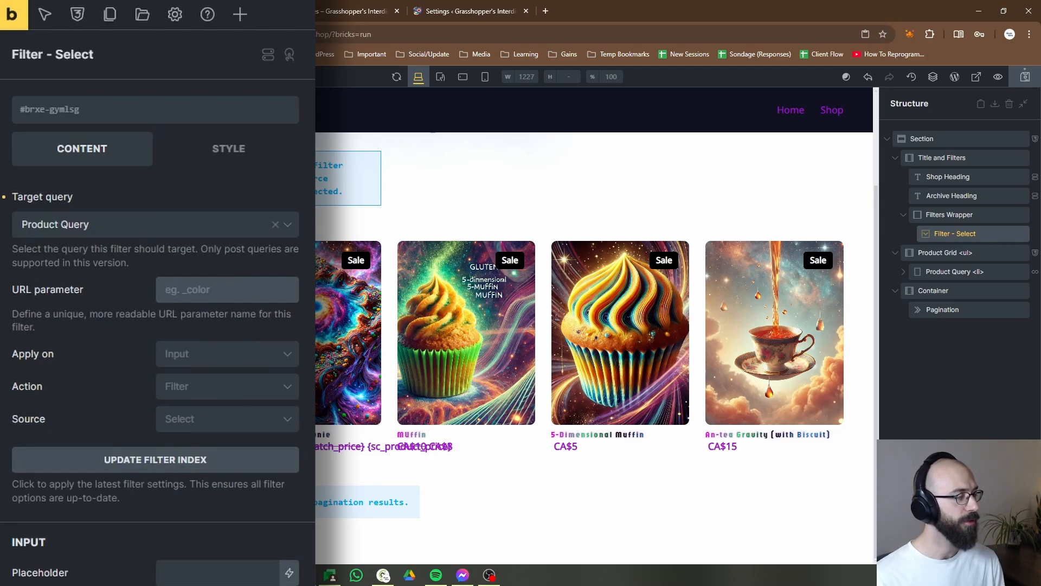
pyautogui.click(303, 5)
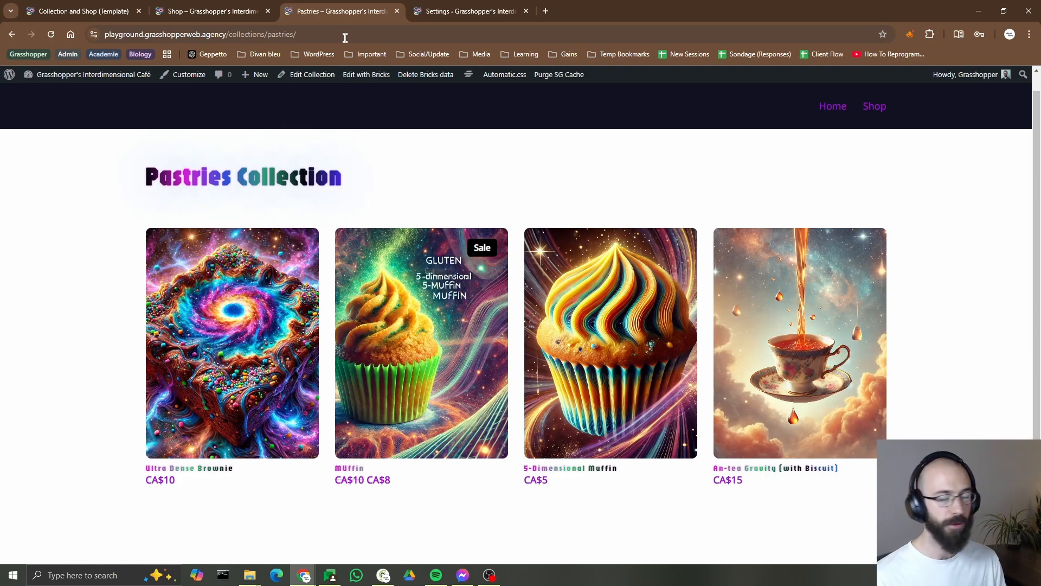
pyautogui.click(108, 11)
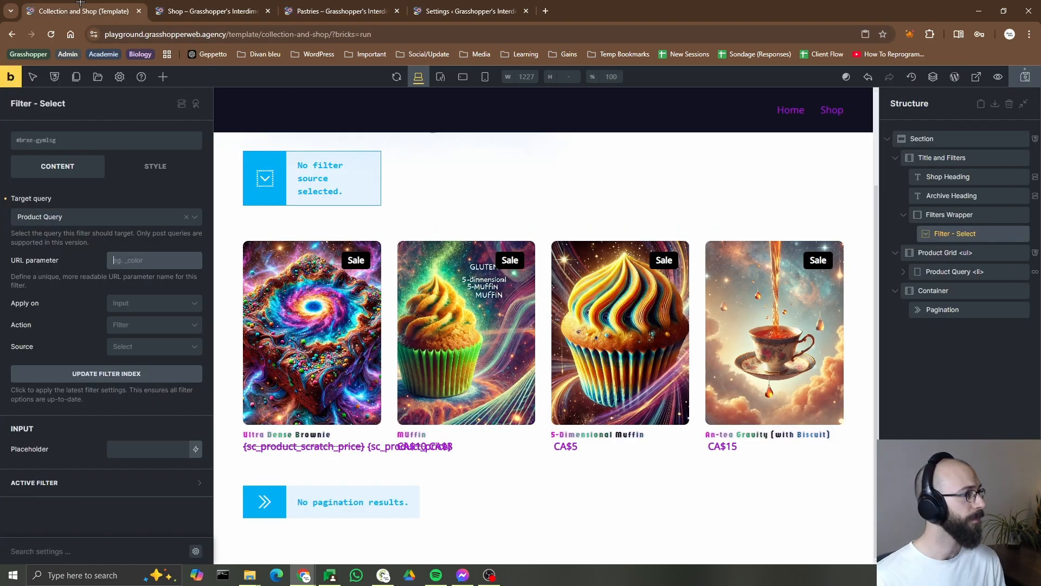
pyautogui.click(198, 291)
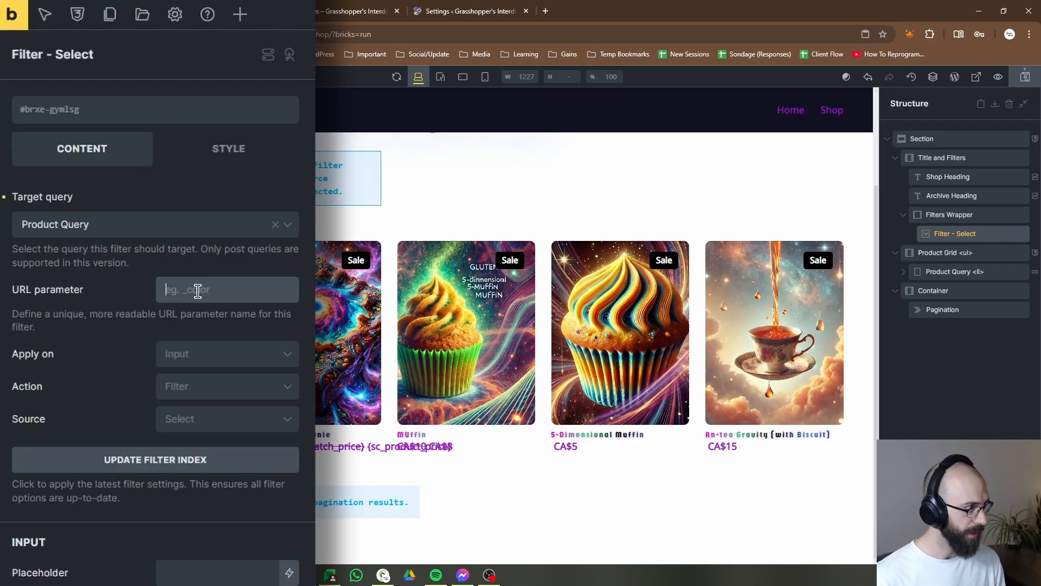
pyautogui.write('orderby')
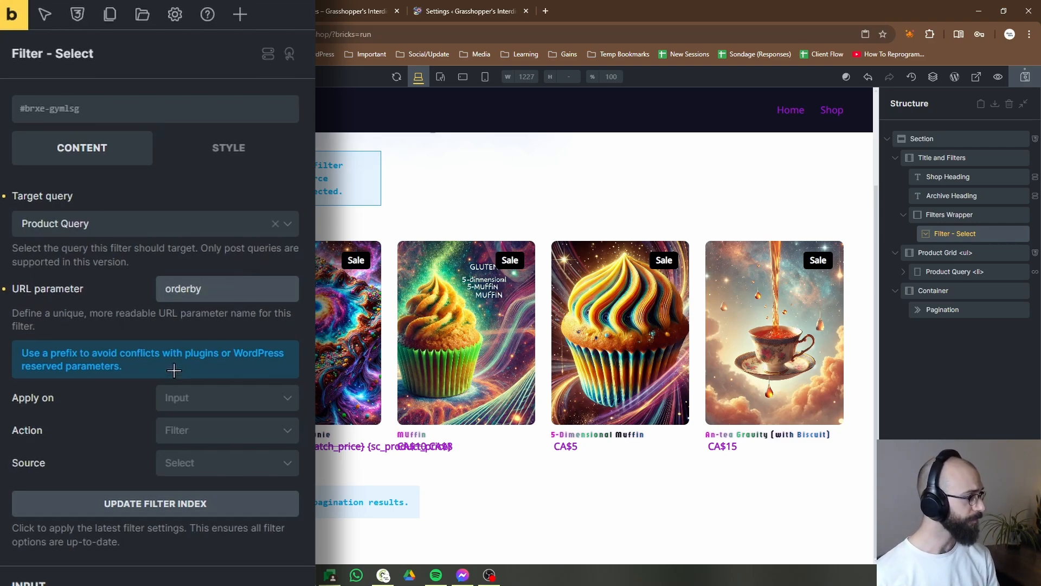
# Set the select filter to apply on Input with the action Sort
pyautogui.click(220, 410)
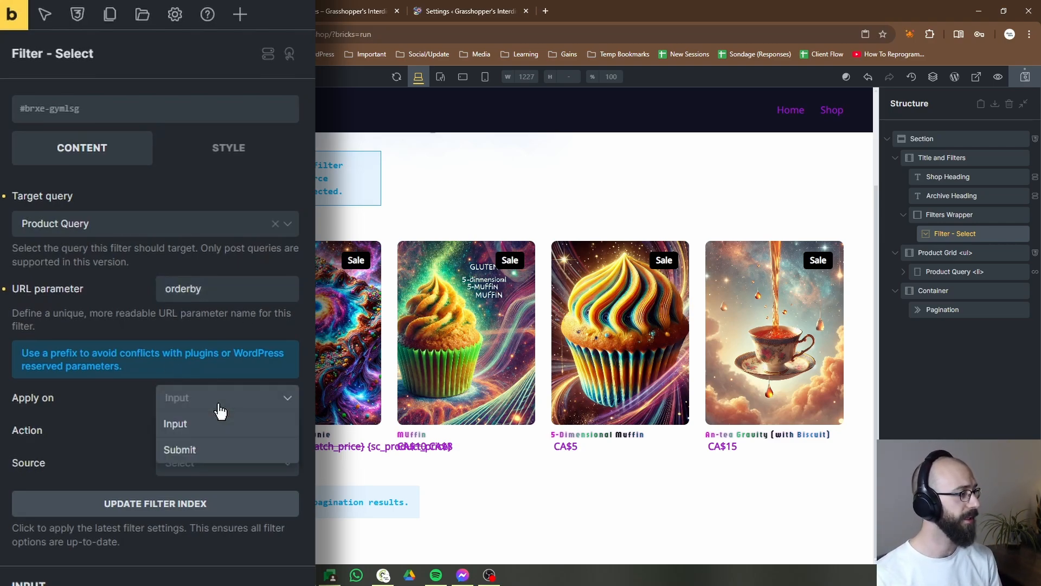
pyautogui.click(219, 424)
pyautogui.click(222, 431)
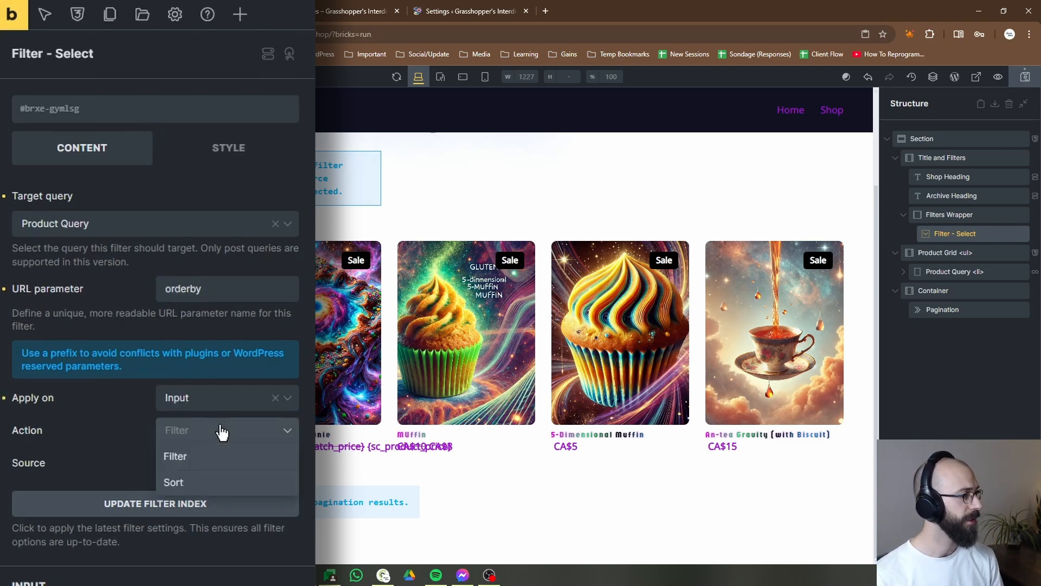
pyautogui.click(202, 481)
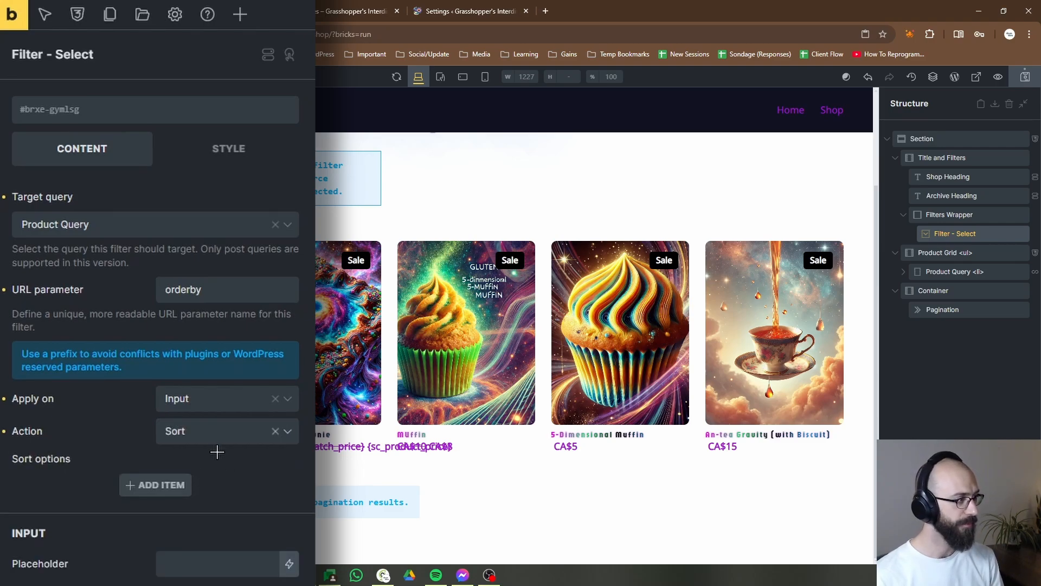
# Add a sort option labelled Latest with source (Post) Published date and Descending order
pyautogui.click(156, 485)
pyautogui.scroll(-3, 160, 386)
pyautogui.click(138, 368)
pyautogui.write('Latest')
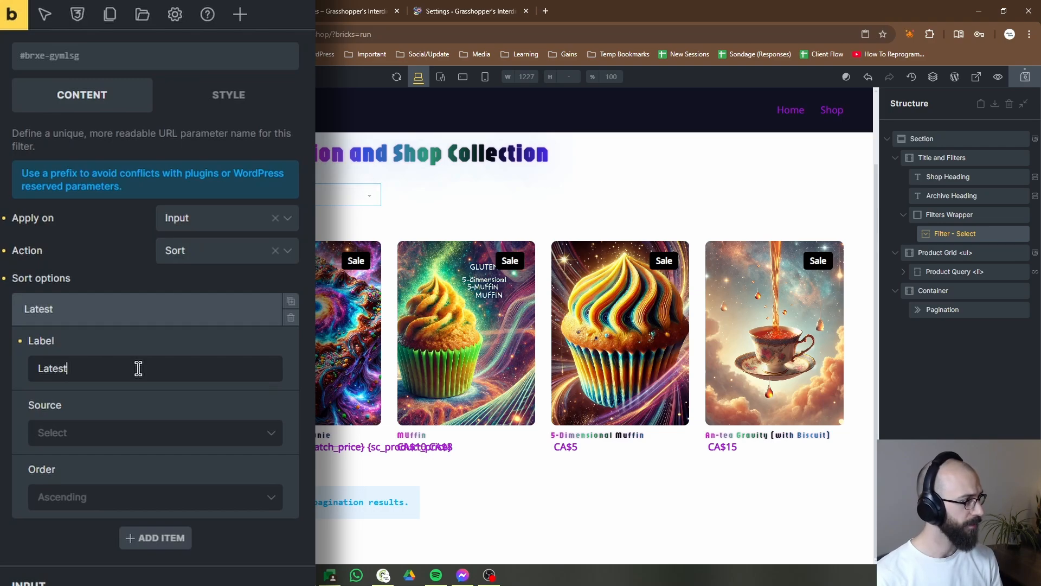
pyautogui.click(101, 439)
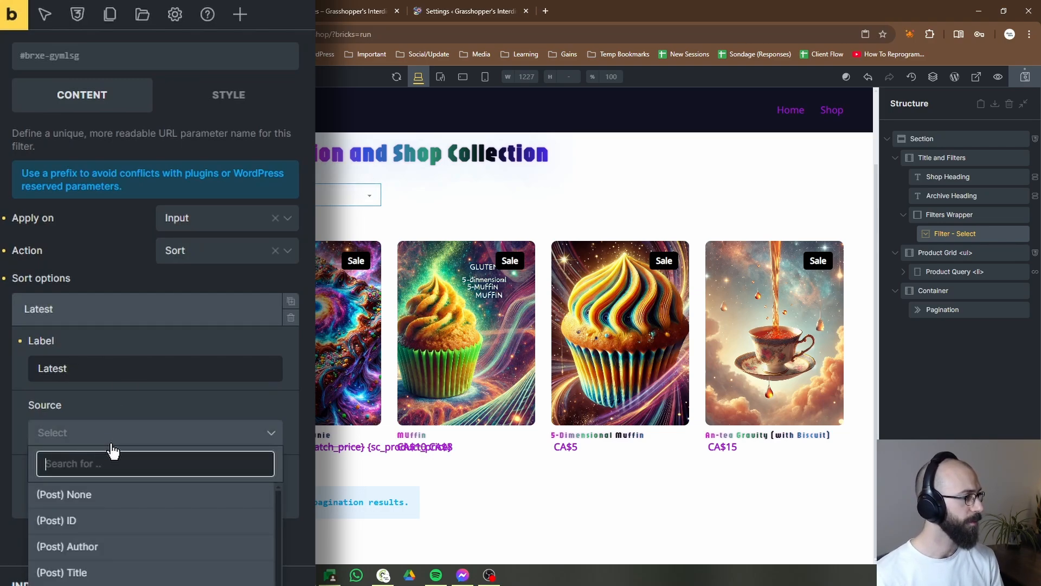
pyautogui.click(142, 584)
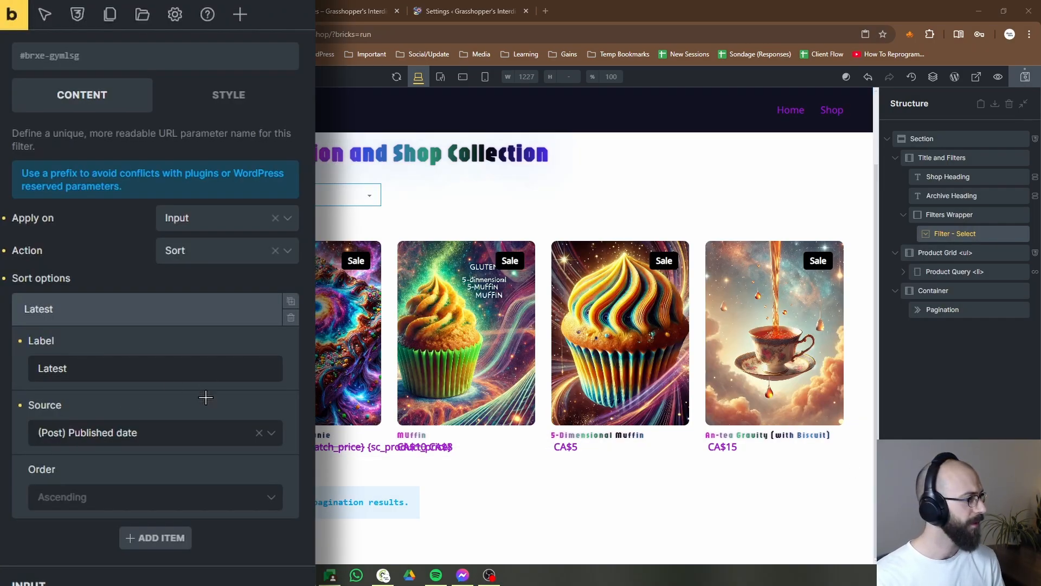
pyautogui.click(132, 509)
pyautogui.click(72, 549)
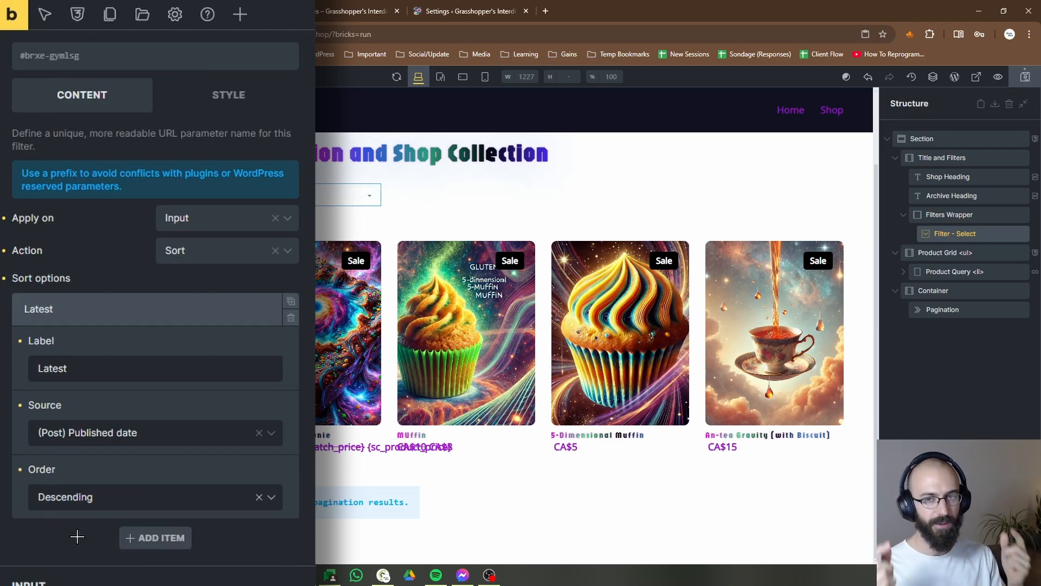
pyautogui.click(124, 310)
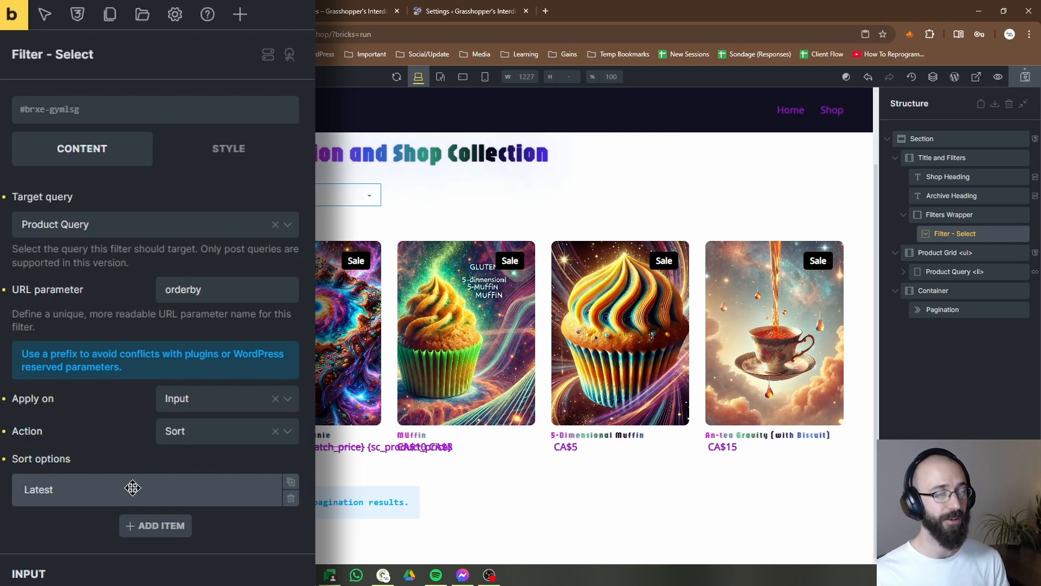
# Add a second sort option labelled "Alphabetical, A-Z" with (Post) Title as its source
pyautogui.click(129, 528)
pyautogui.scroll(-3, 149, 434)
pyautogui.click(155, 397)
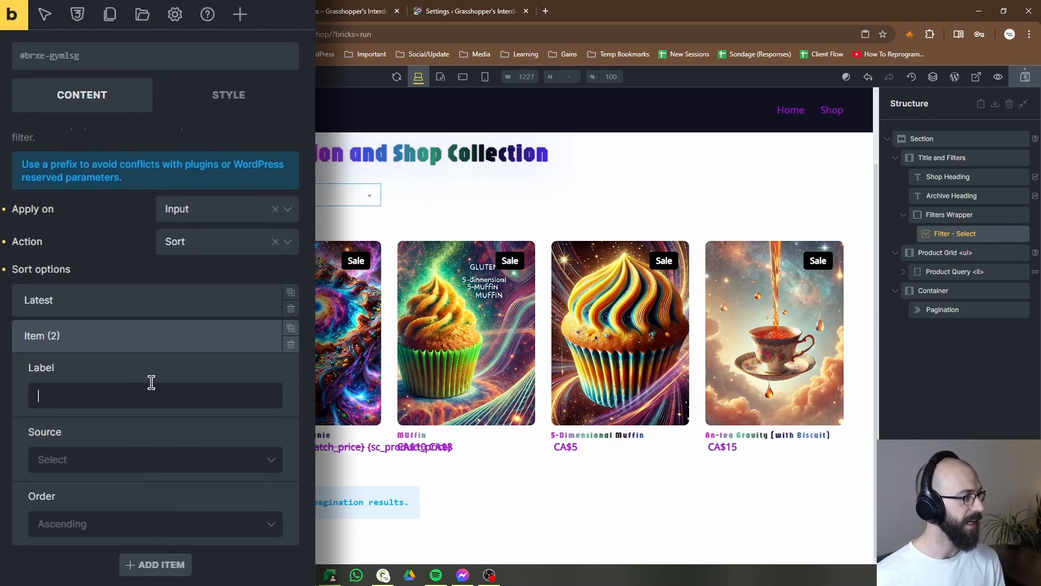
pyautogui.write('Lapti')
pyautogui.press('BackSpace')
pyautogui.press('BackSpace')
pyautogui.press('BackSpace')
pyautogui.press('BackSpace')
pyautogui.press('BackSpace')
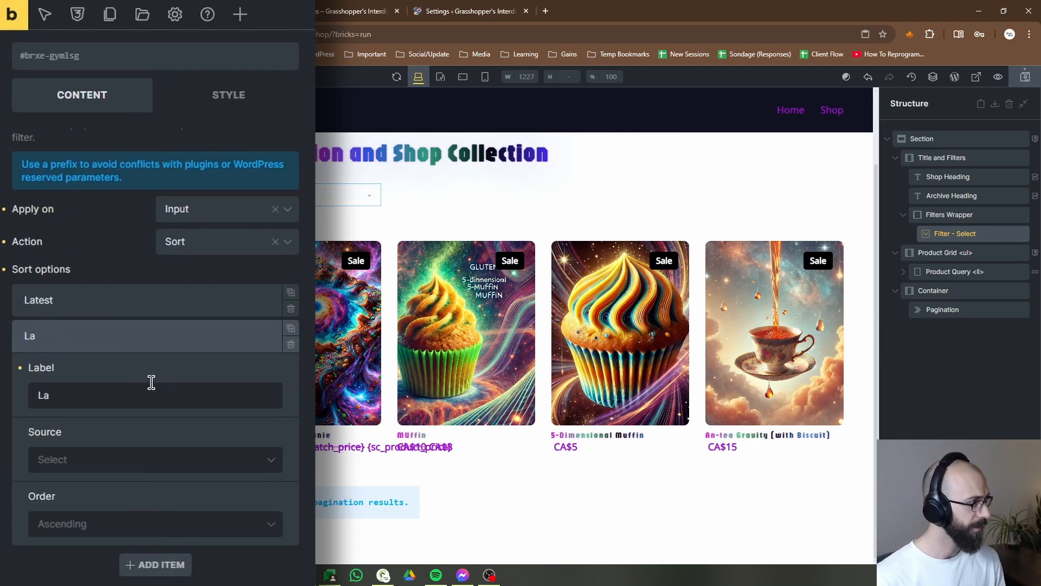
pyautogui.write('Alphab')
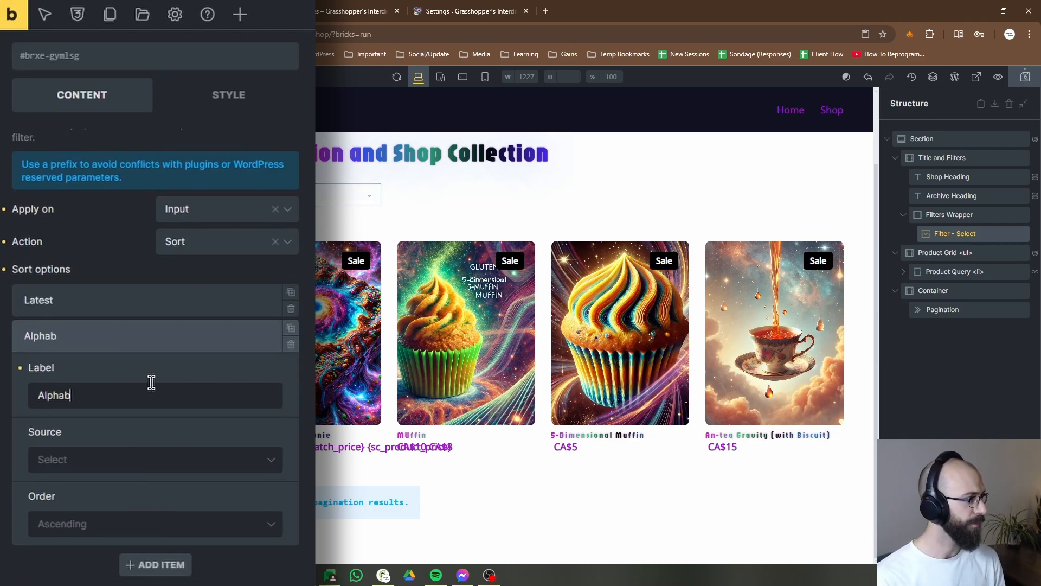
pyautogui.write('etical, A')
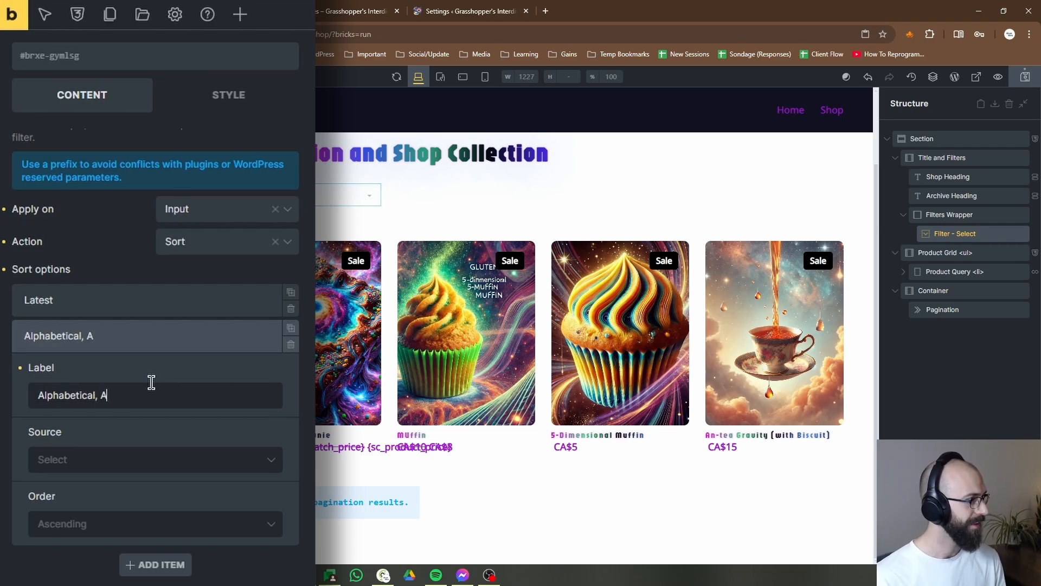
pyautogui.write('-Z')
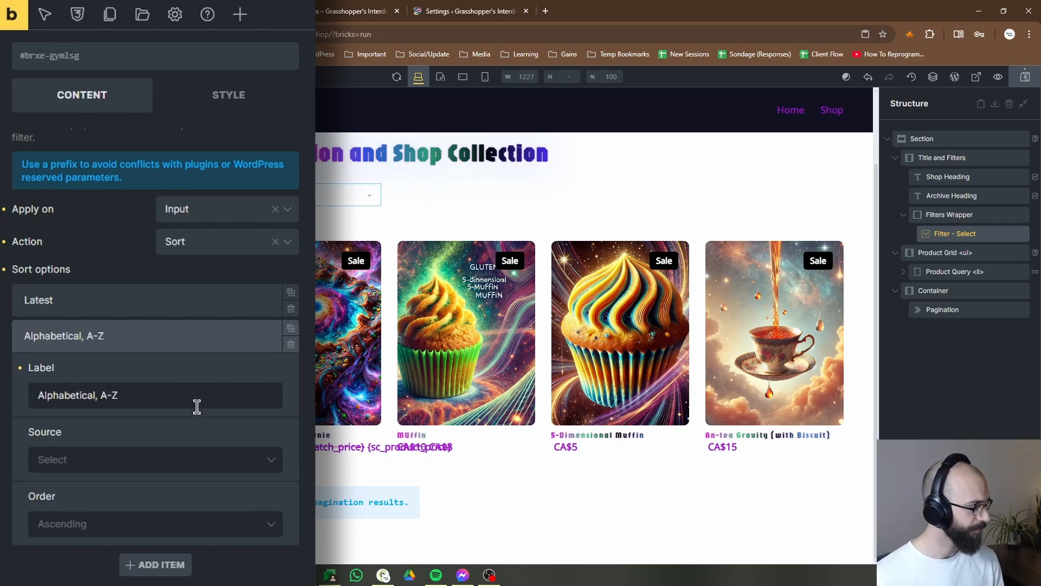
pyautogui.click(90, 461)
pyautogui.scroll(-2, 157, 454)
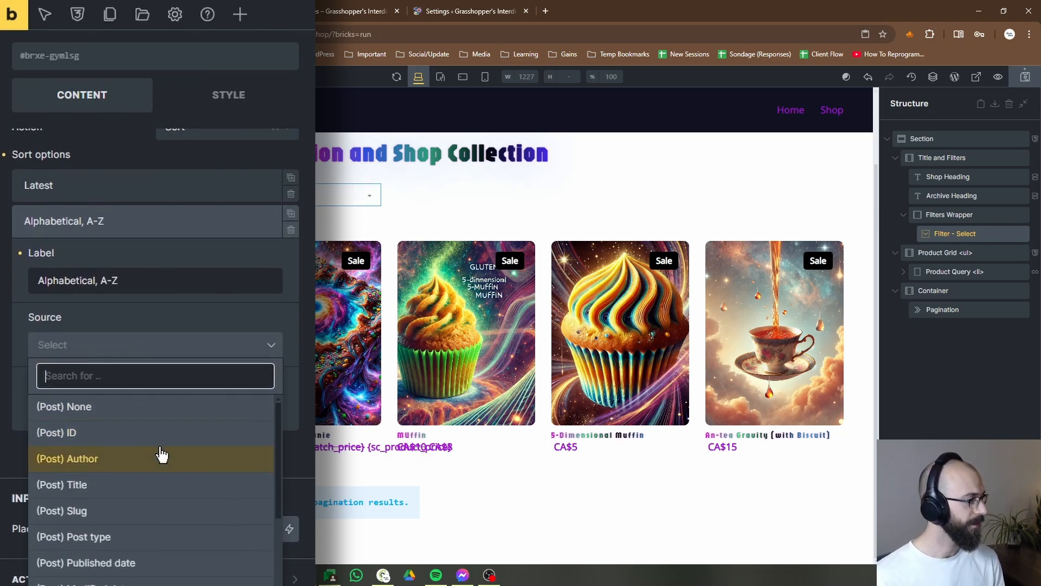
pyautogui.click(127, 482)
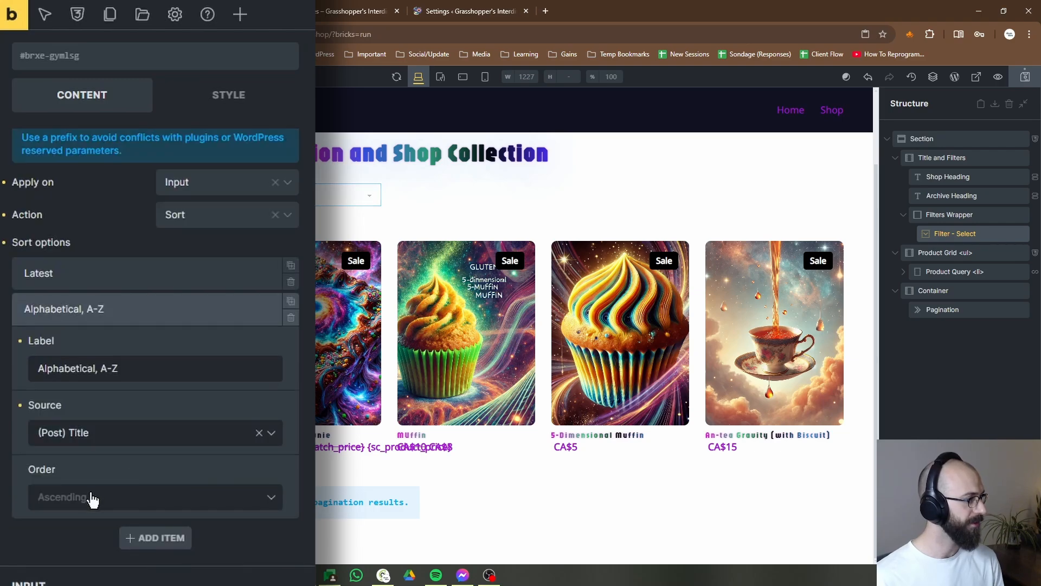
# Add a third sort option labelled "Alphabetical, Z-A" with source (Post) Title and Descending order
pyautogui.click(153, 536)
pyautogui.click(121, 397)
pyautogui.write('Alpha')
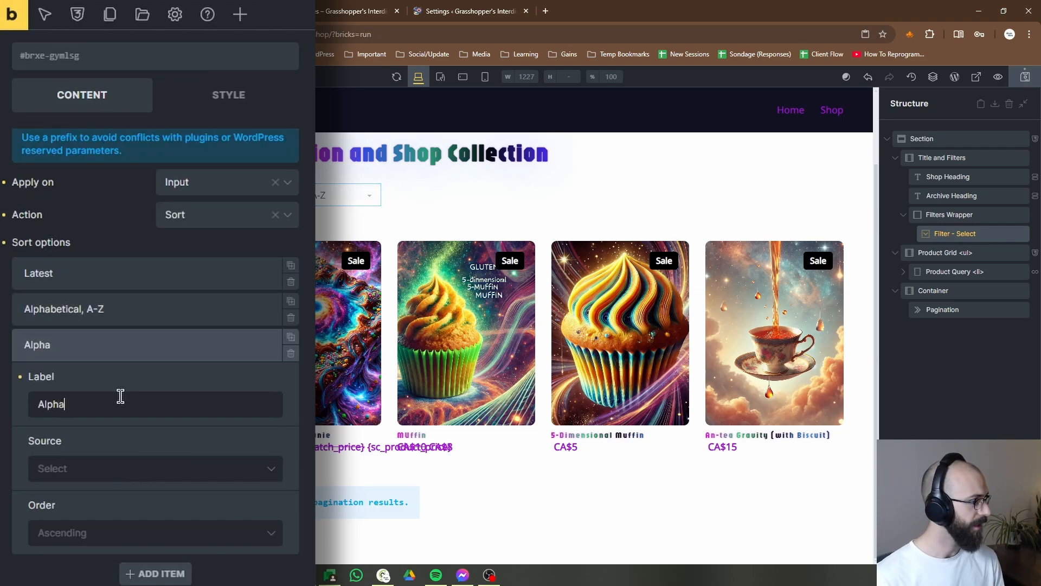
pyautogui.write('betical, ')
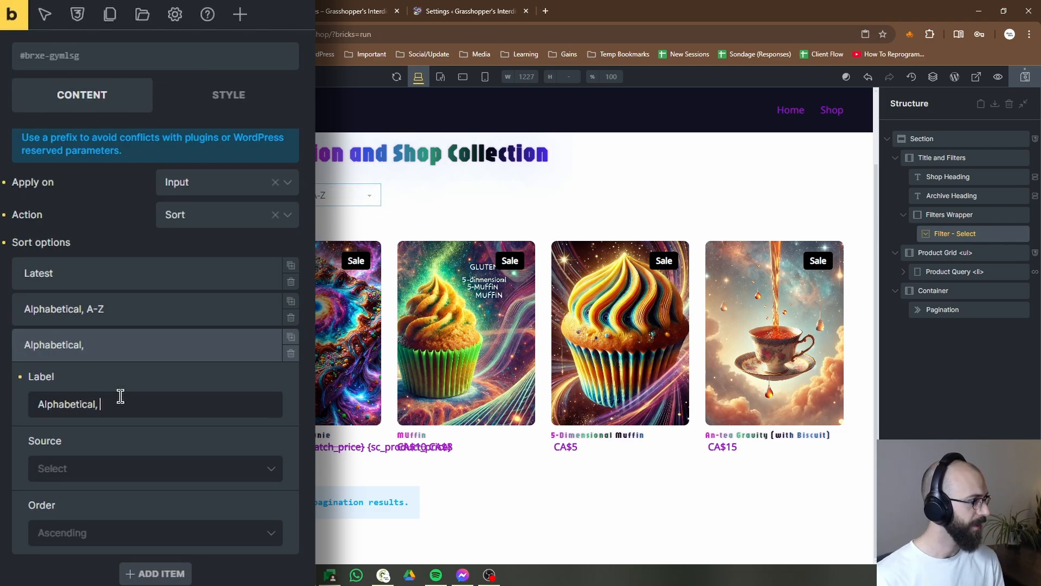
pyautogui.write('Z-A')
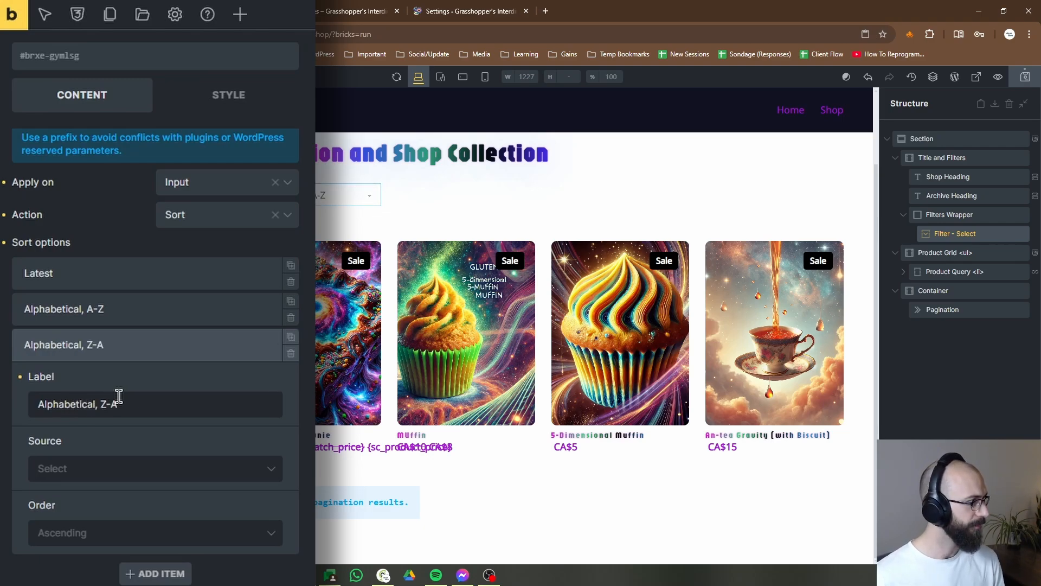
pyautogui.click(58, 468)
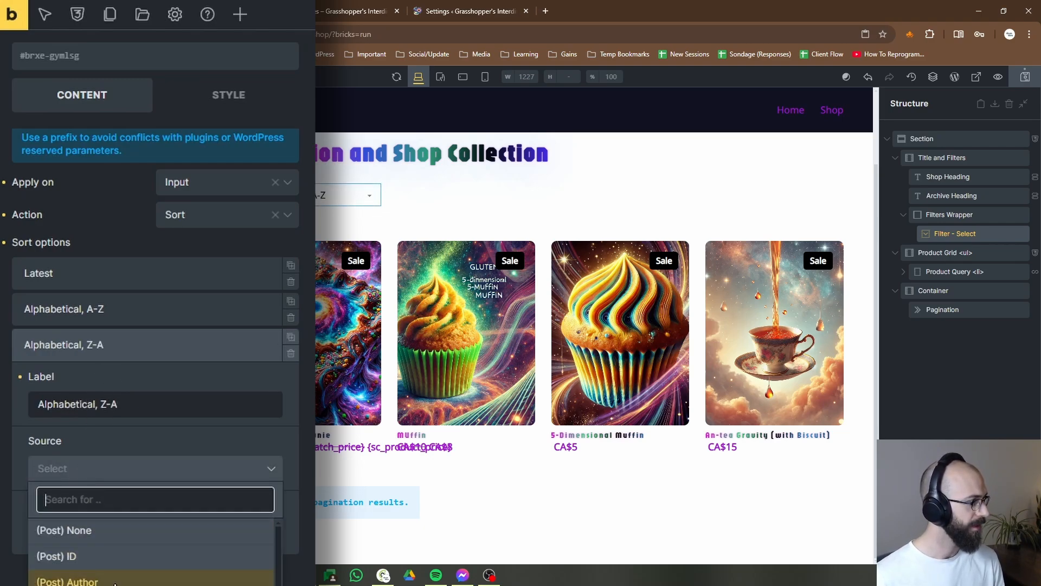
pyautogui.click(113, 585)
pyautogui.click(119, 538)
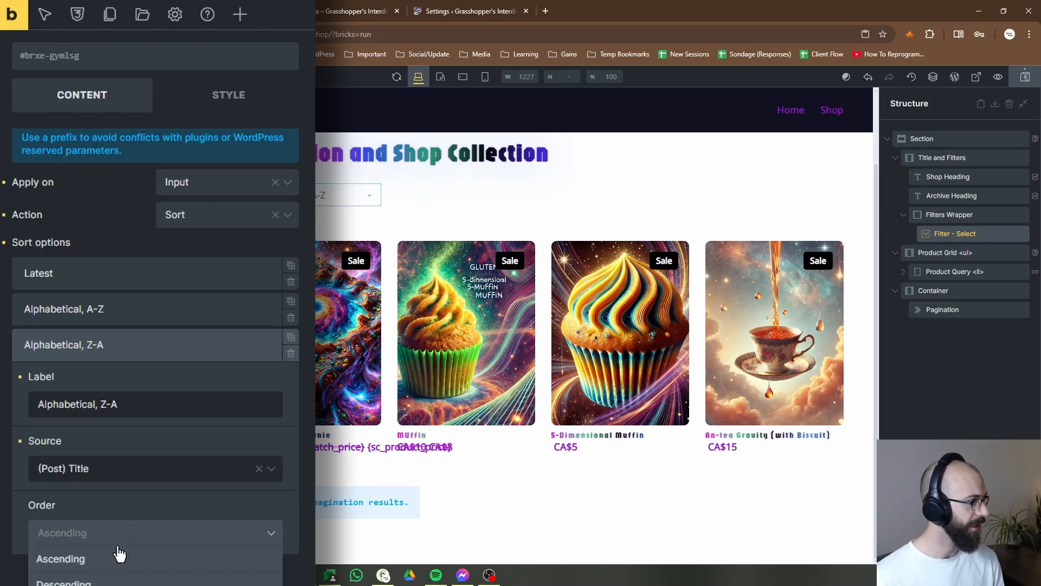
pyautogui.click(106, 580)
pyautogui.click(166, 345)
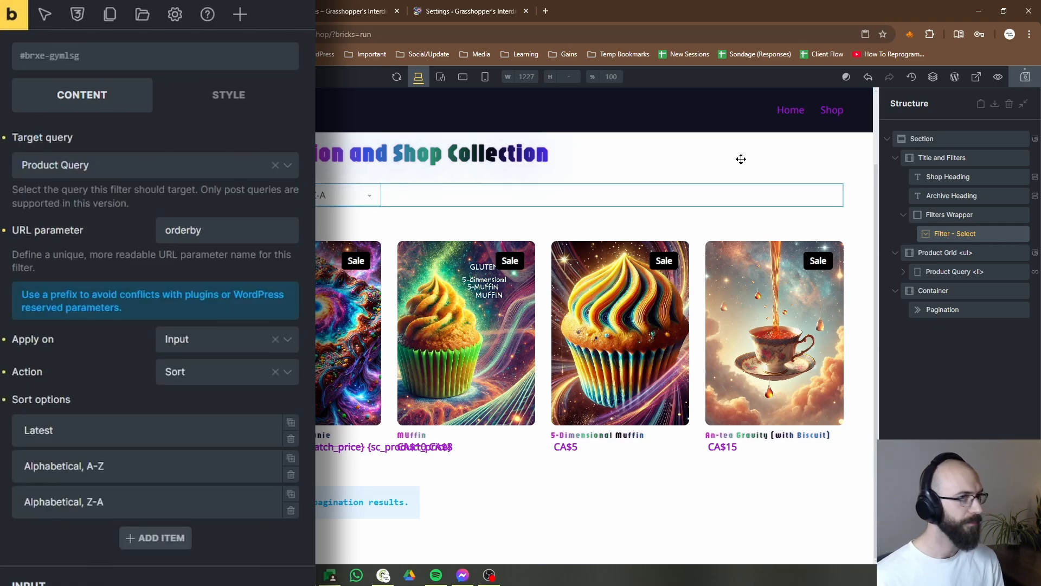
# Save the Collection and Shop template and reload the live Shop page
pyautogui.click(1025, 76)
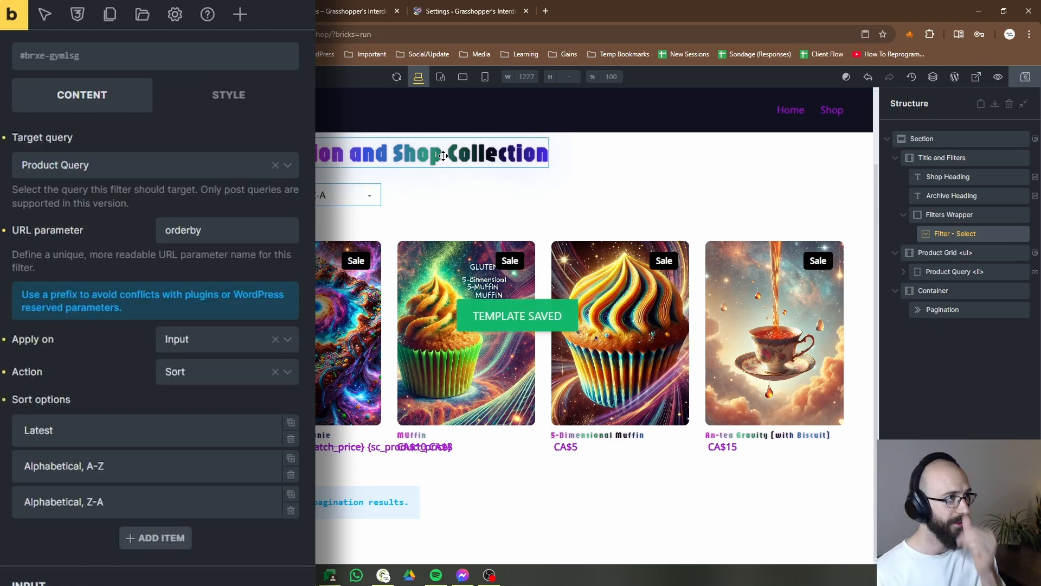
pyautogui.click(204, 11)
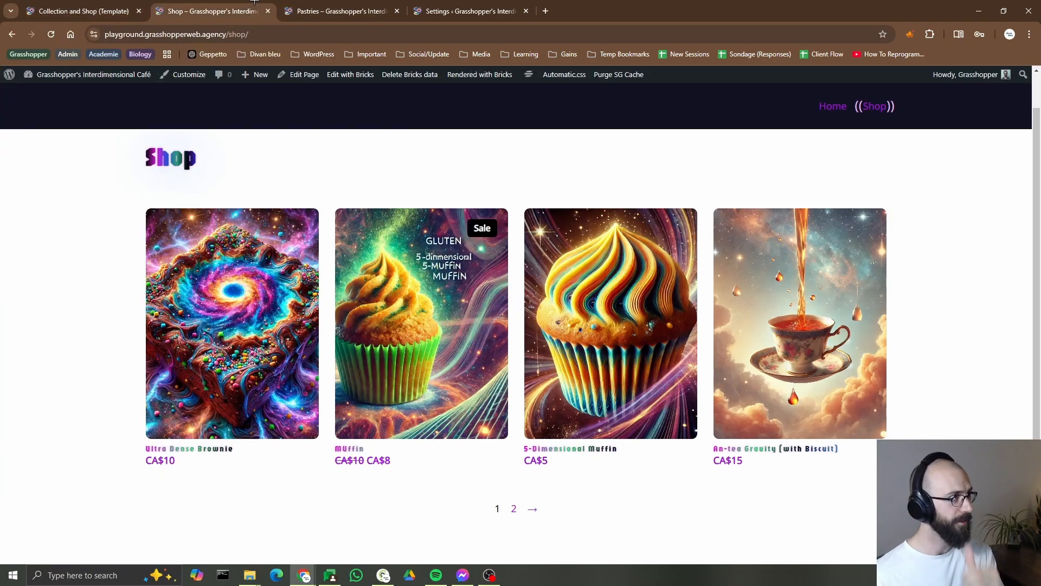
pyautogui.click(51, 34)
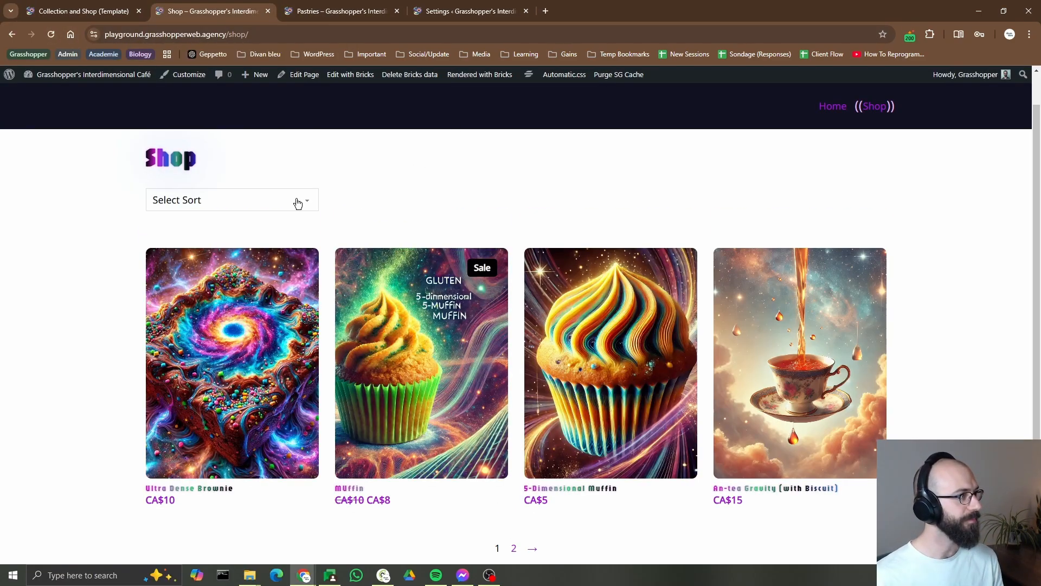
# Test the Shop page's sort filter with Latest, Alphabetical, A-Z and Alphabetical, Z-A in turn
pyautogui.click(302, 203)
pyautogui.click(221, 237)
pyautogui.click(230, 205)
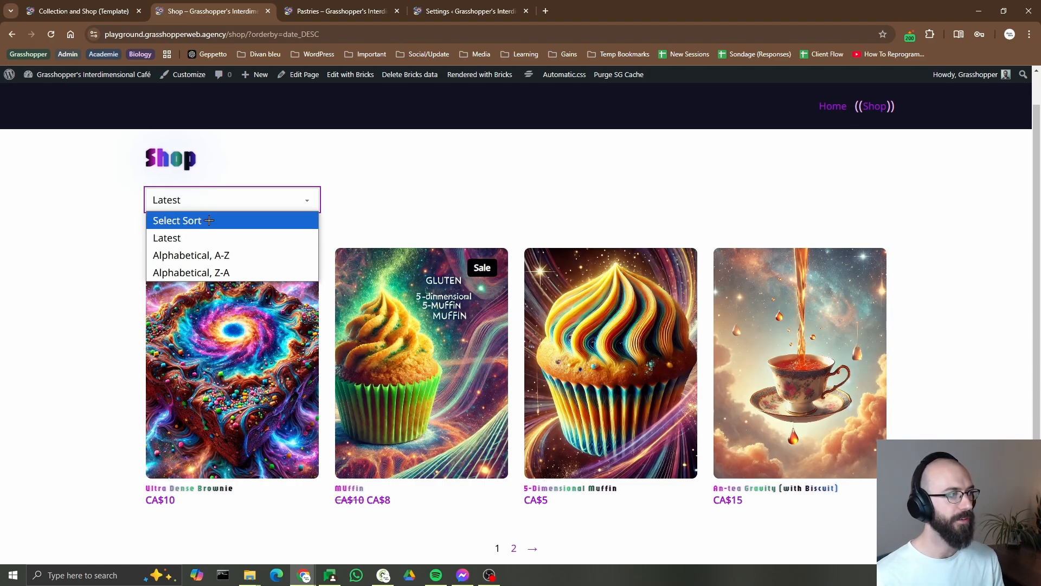
pyautogui.click(219, 255)
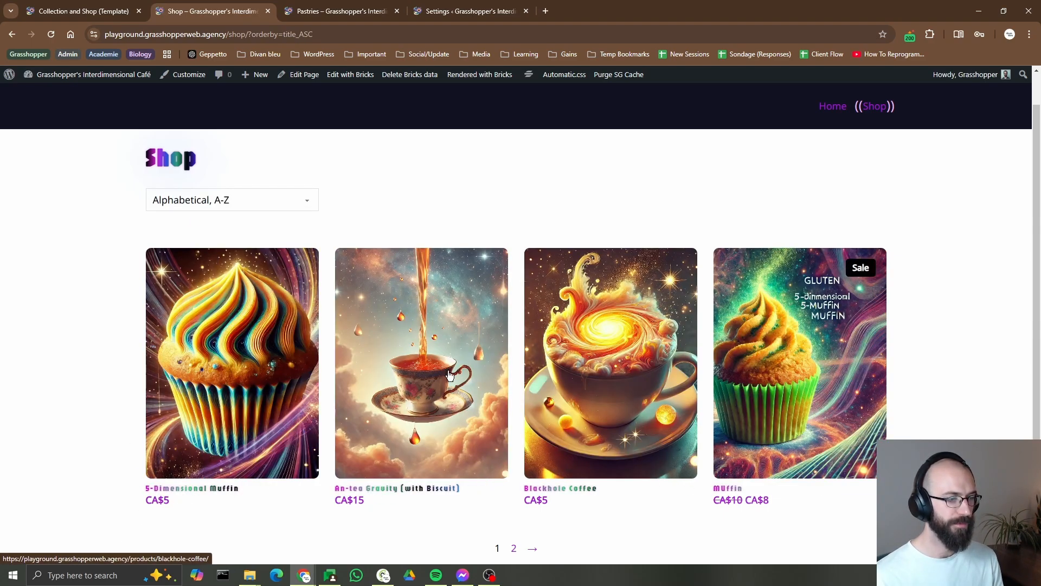
pyautogui.click(223, 198)
pyautogui.click(205, 273)
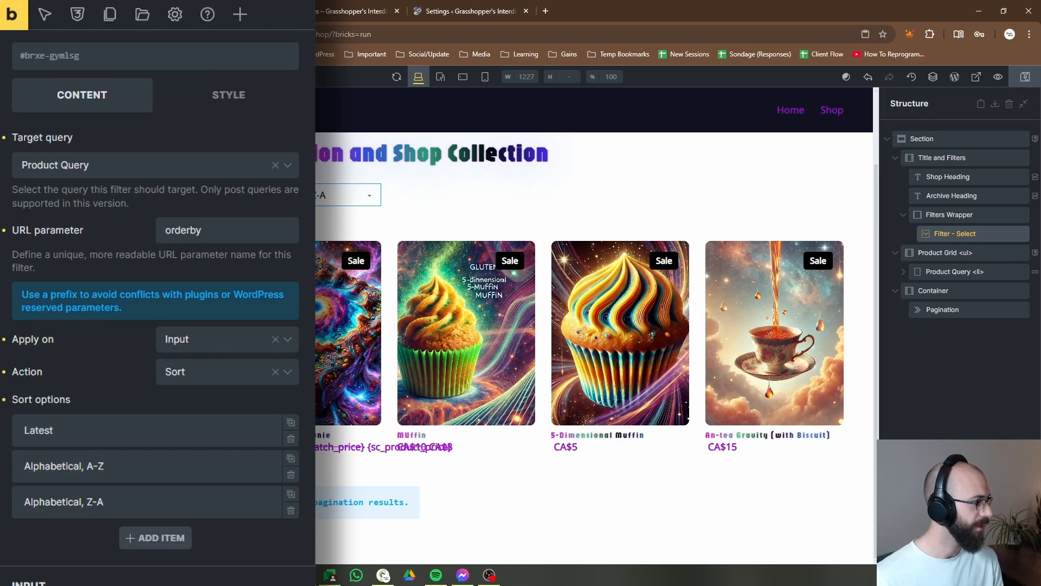
# In the template's select filter, set the placeholder to "Order By" and add a sort option labelled "Price, low to high"
pyautogui.write('Order By')
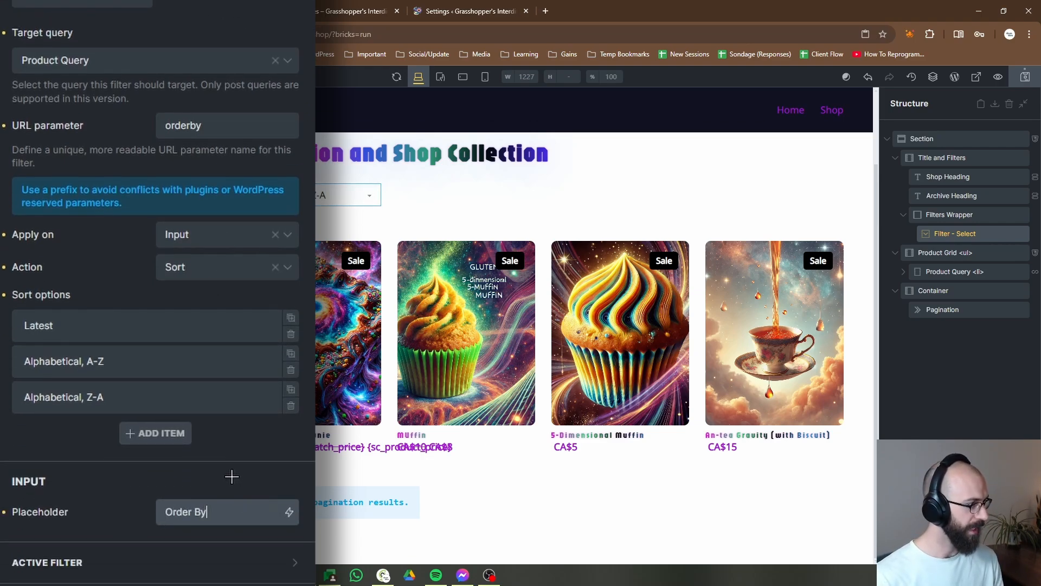
pyautogui.click(169, 441)
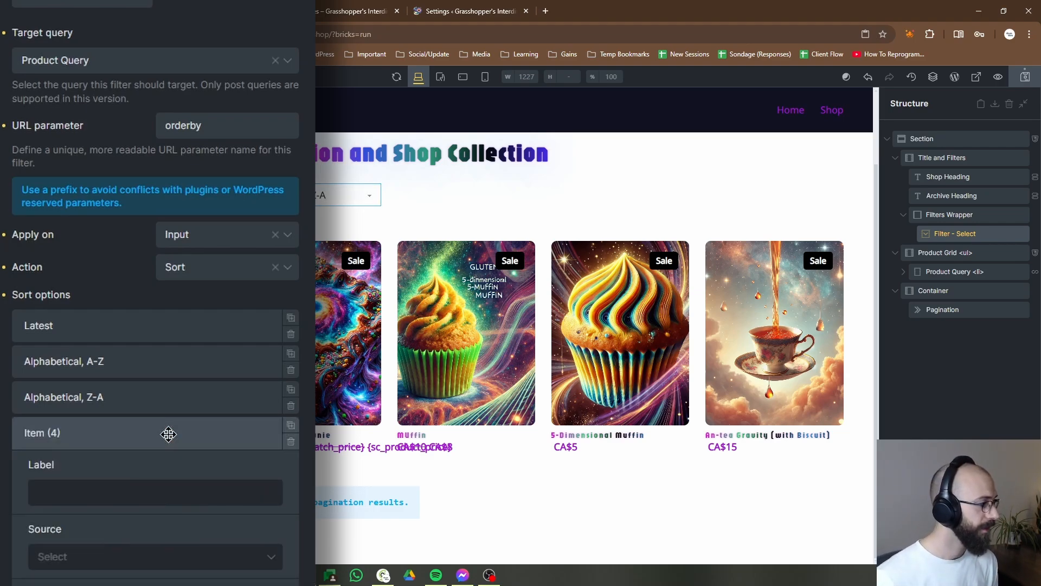
pyautogui.scroll(-3, 131, 477)
pyautogui.click(96, 304)
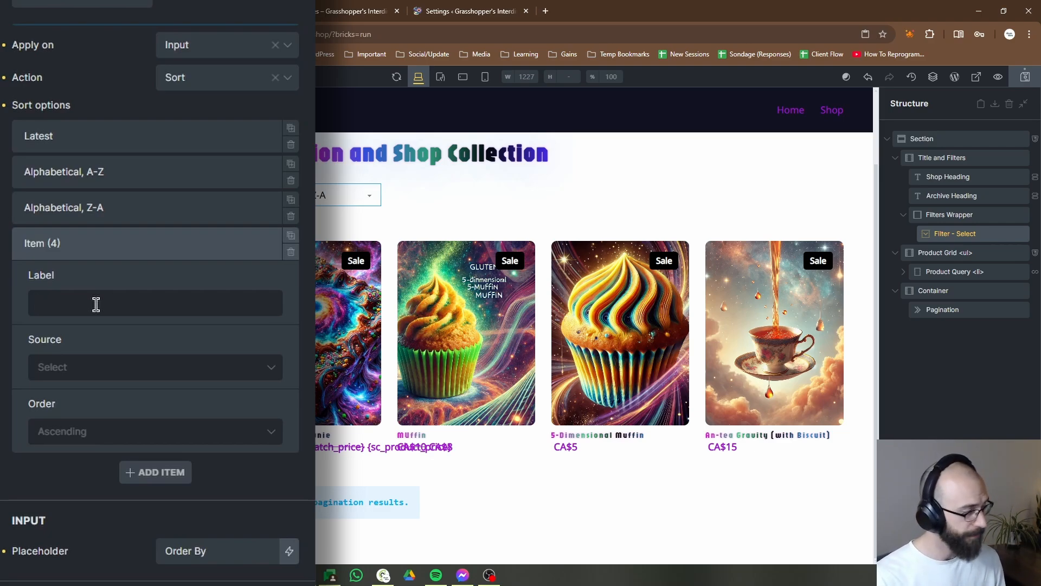
pyautogui.write('Pr')
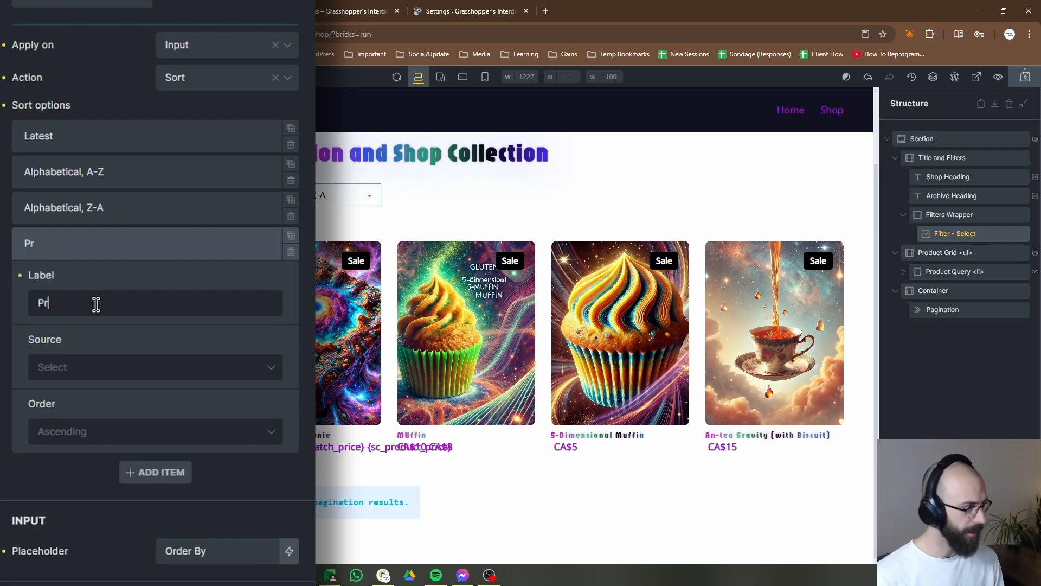
pyautogui.write('ice, Low to high')
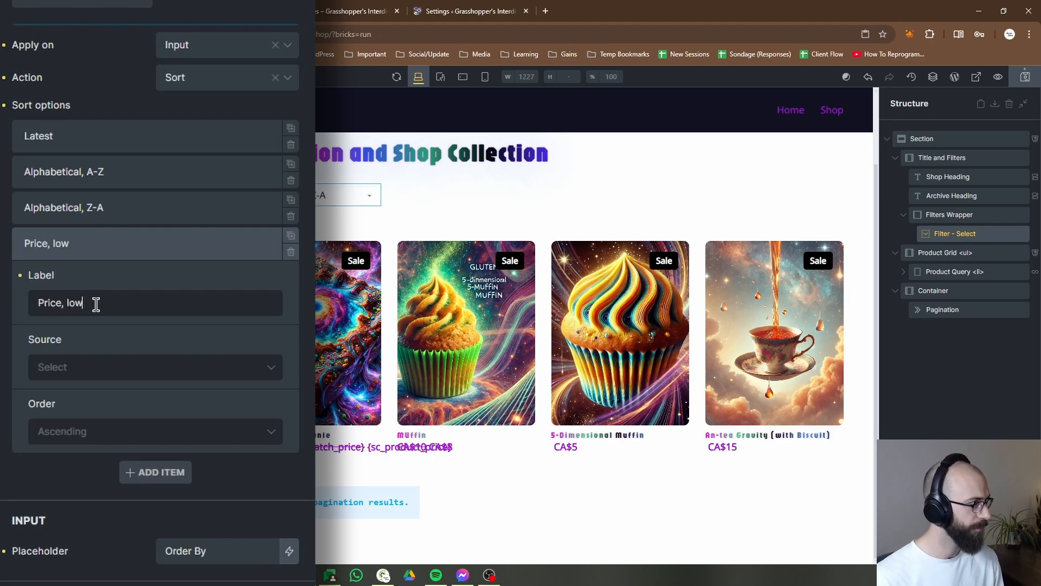
# Set the source of the "Price, low to high" sort option to (Post) Meta numeric value
pyautogui.click(158, 374)
pyautogui.scroll(-3, 197, 326)
pyautogui.scroll(-3, 235, 306)
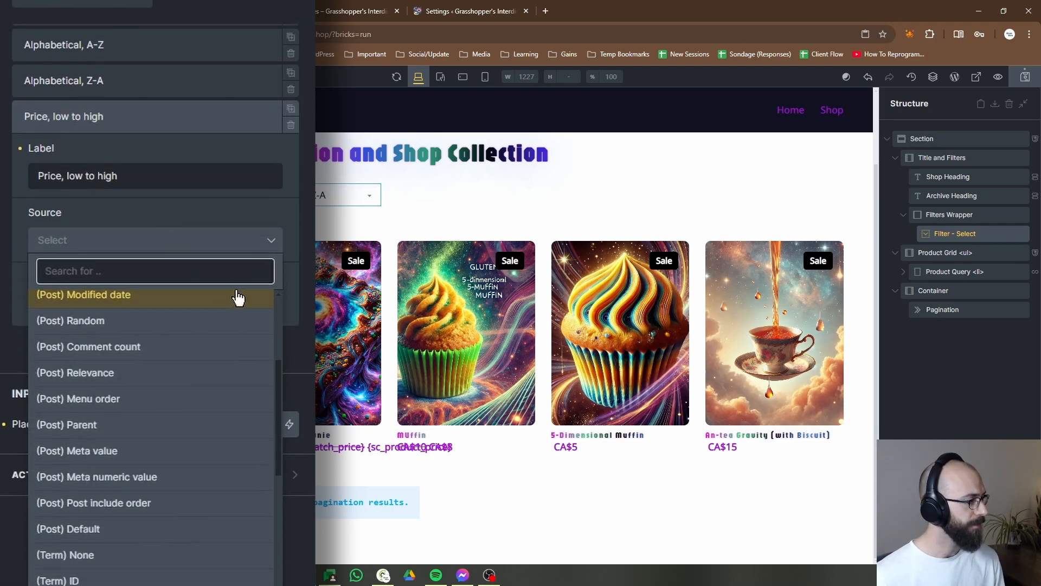
pyautogui.click(172, 477)
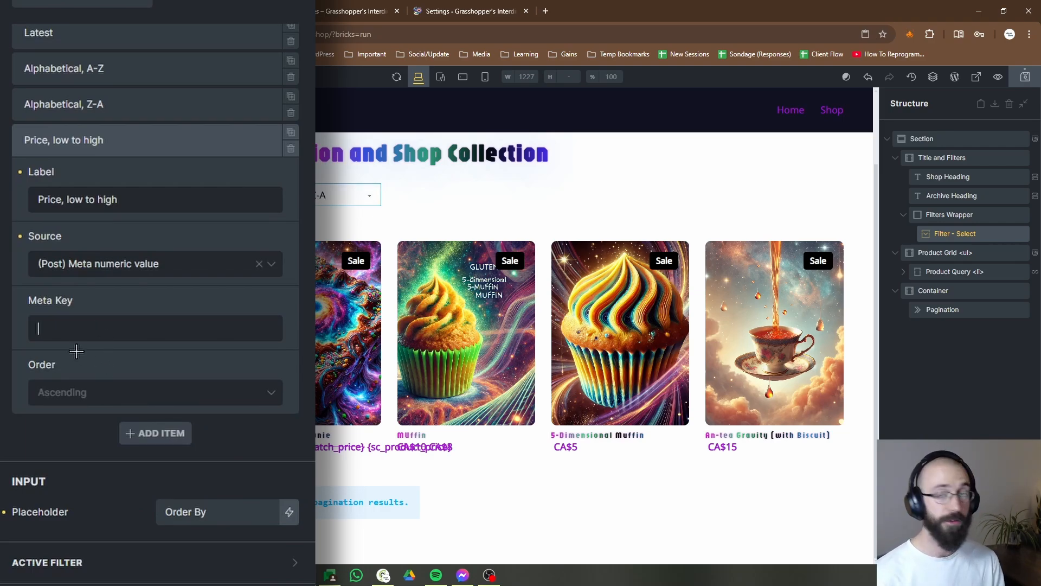
# Enter min_price_amount as the only meta key of the "Price, low to high" option and collapse the option
pyautogui.write('m')
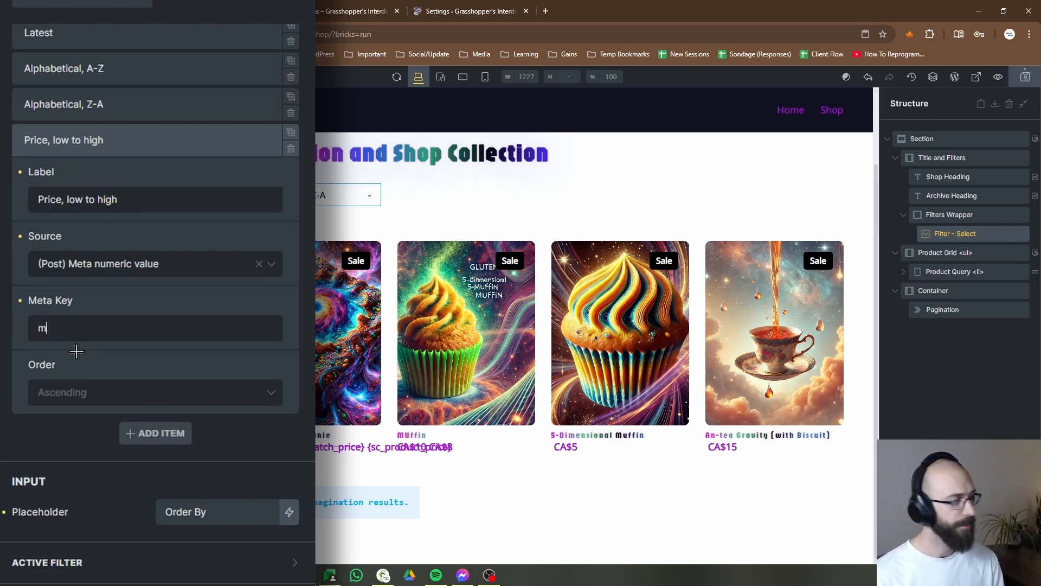
pyautogui.write('in_price')
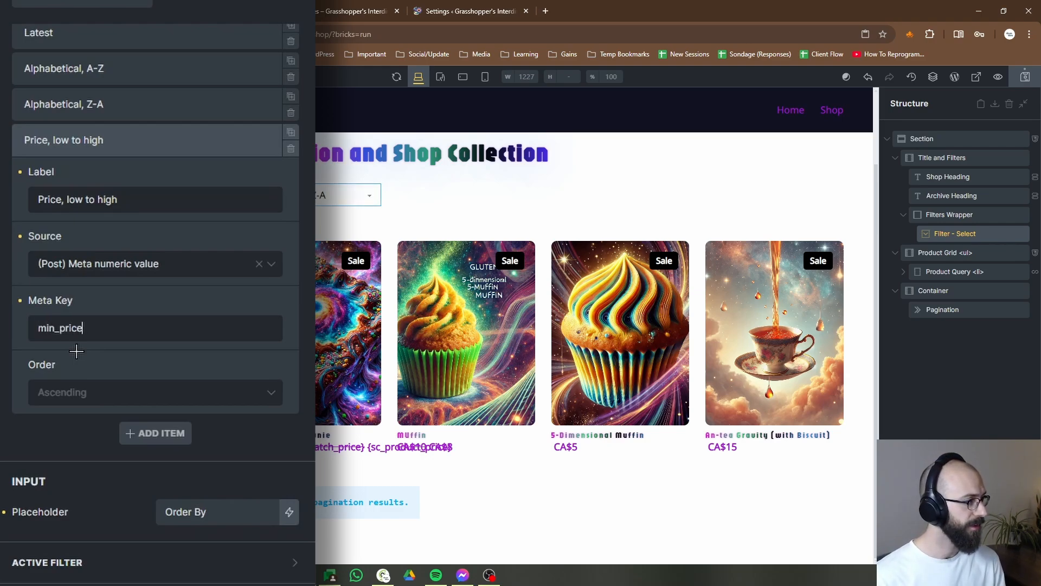
pyautogui.write('_amount, max_')
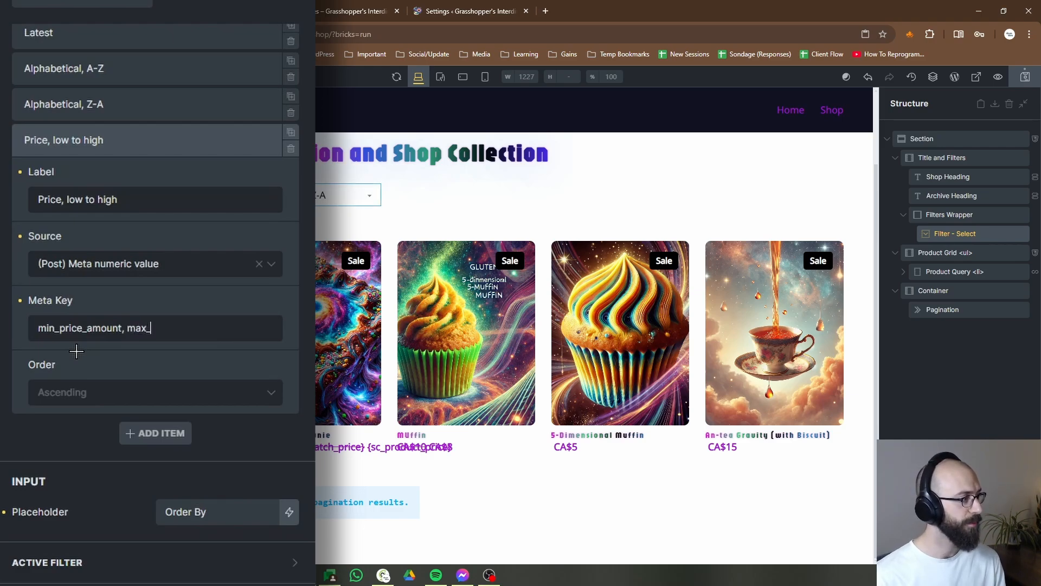
pyautogui.write('e_amount')
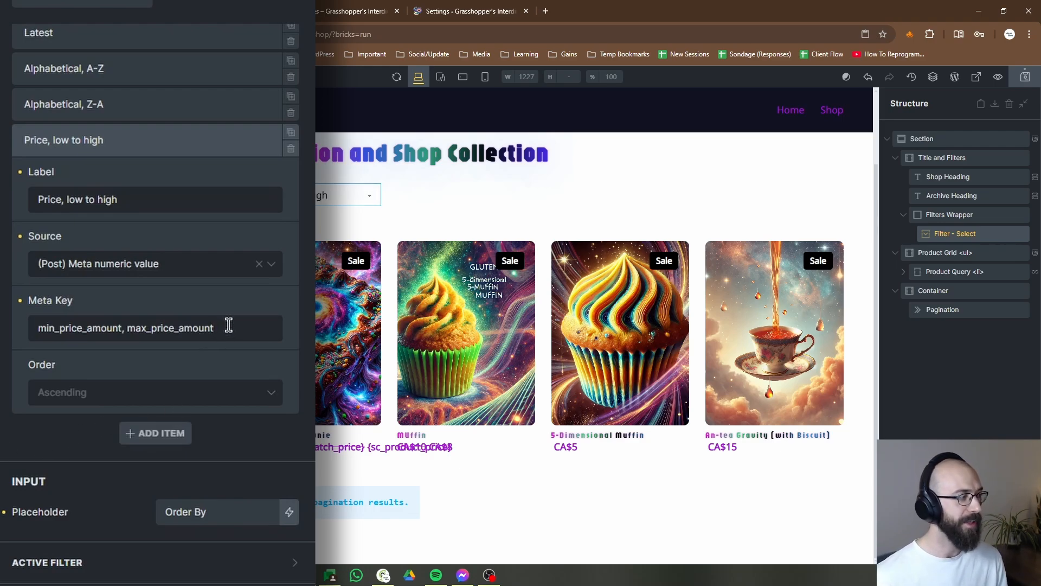
pyautogui.moveTo(228, 325); pyautogui.dragTo(127, 328)
pyautogui.press('BackSpace')
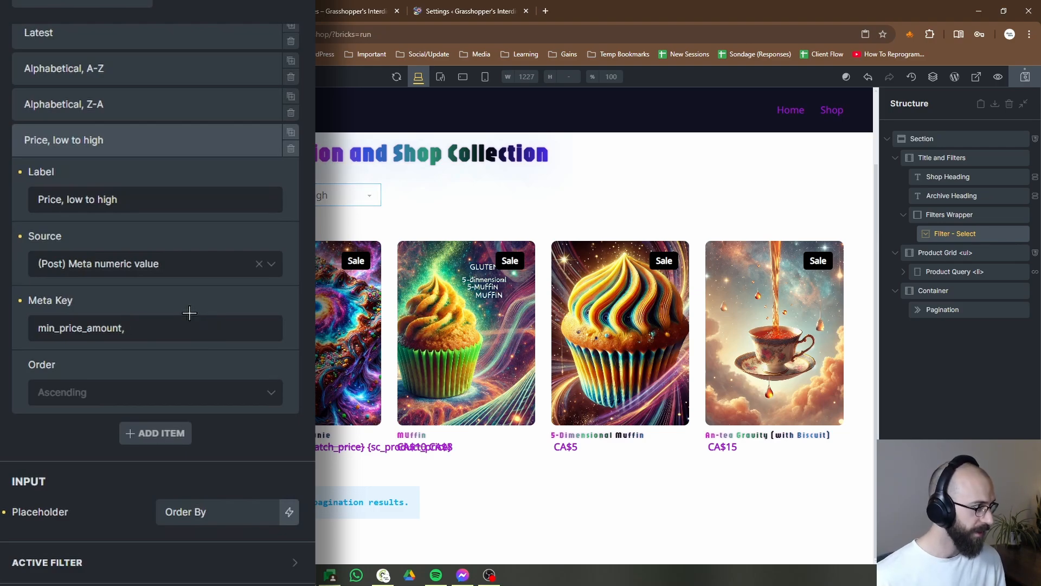
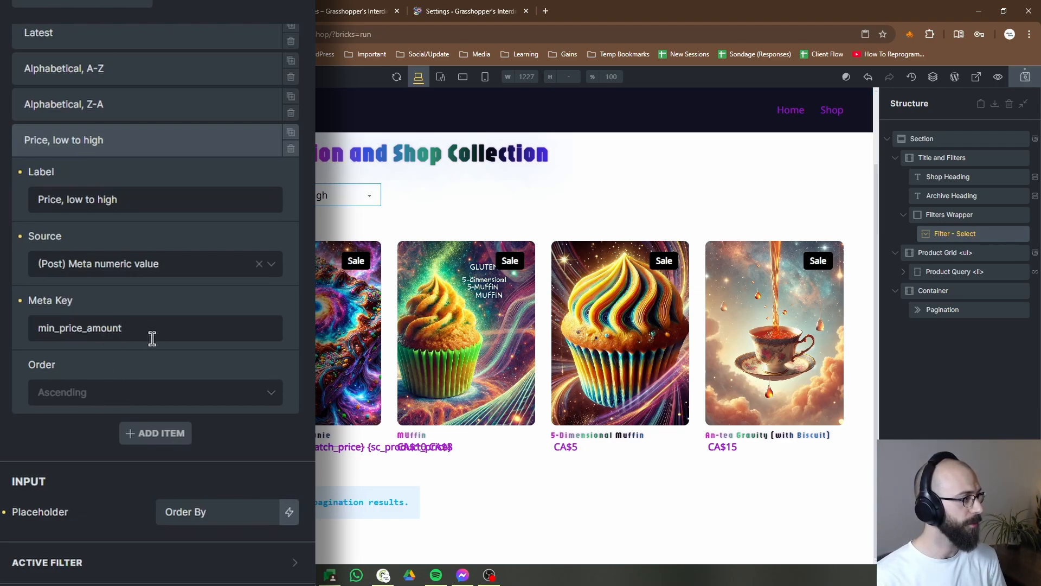
pyautogui.click(181, 142)
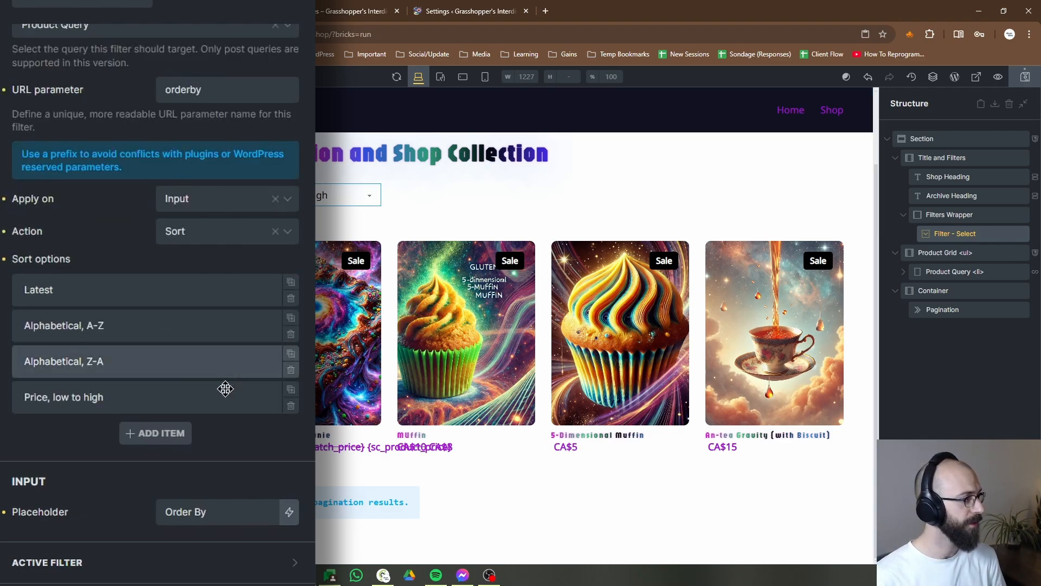
# Duplicate the "Price, low to high" sort option and relabel the copy "Price, high to low"
pyautogui.click(292, 395)
pyautogui.click(184, 432)
pyautogui.scroll(-3, 150, 327)
pyautogui.moveTo(138, 302); pyautogui.dragTo(68, 302)
pyautogui.press('BackSpace')
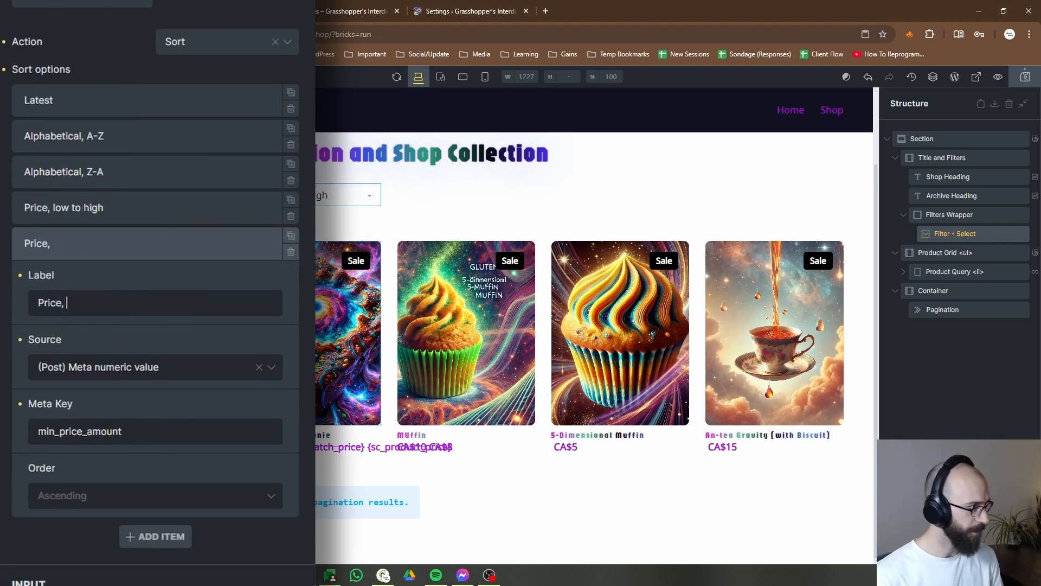
pyautogui.write('high to low')
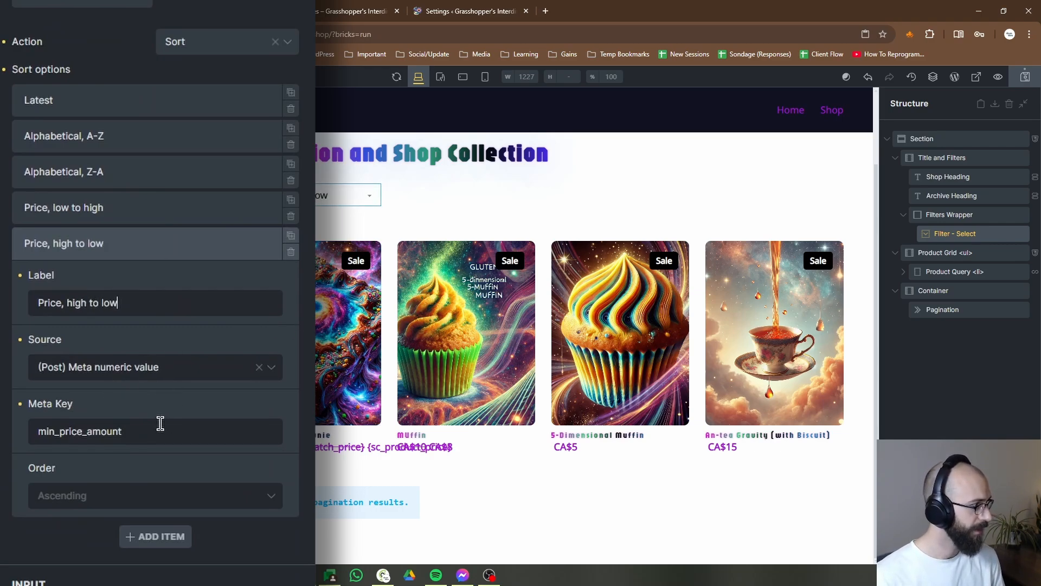
# Set the order of the "Price, high to low" option to Descending and save the template
pyautogui.click(120, 504)
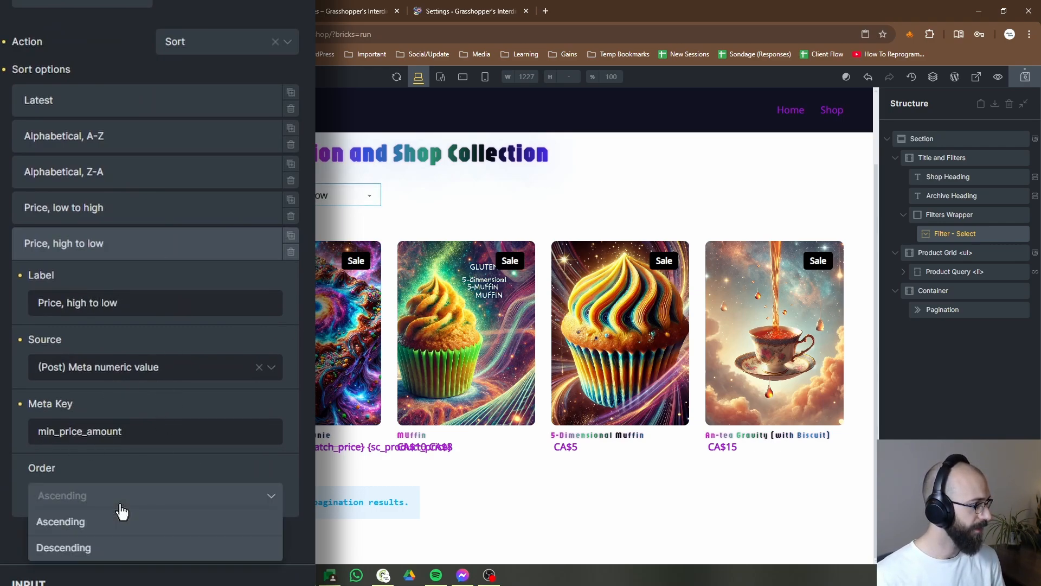
pyautogui.click(81, 549)
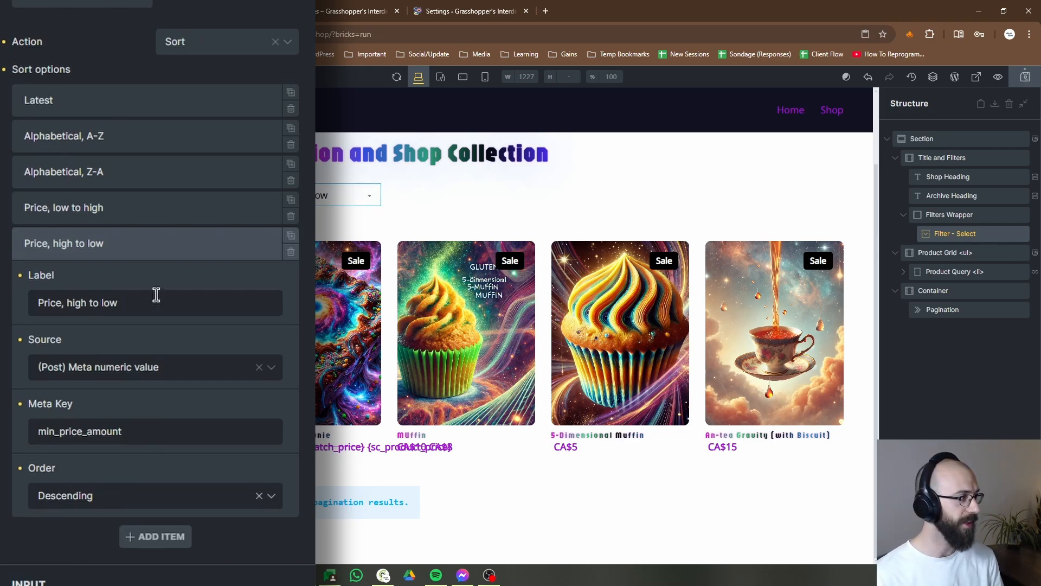
pyautogui.click(148, 242)
pyautogui.click(1024, 77)
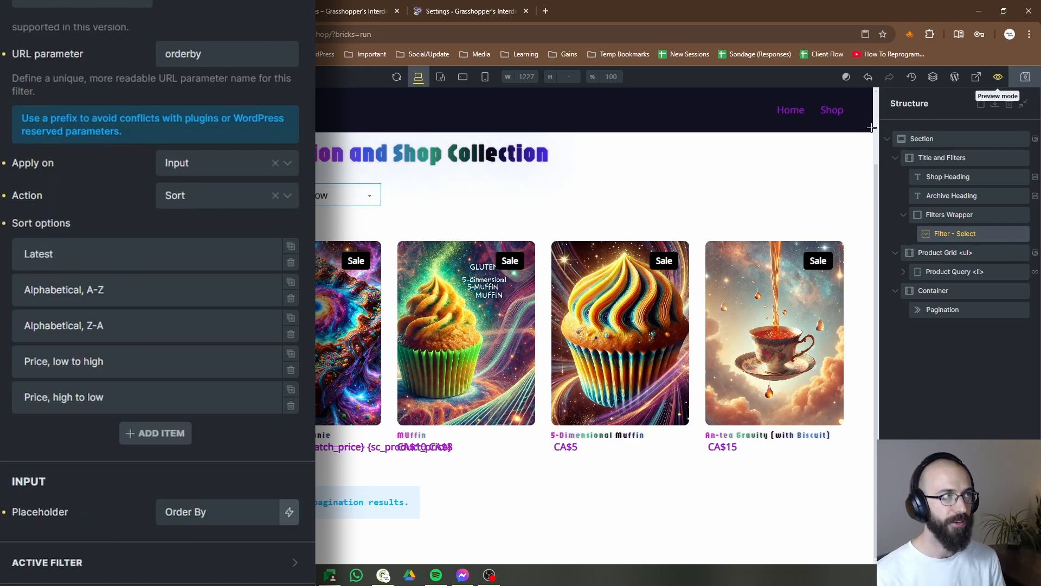
# Reload the live Shop page and sort the products by "Price, low to high"
pyautogui.hotkey('ctrl', 'Tab')
pyautogui.click(51, 34)
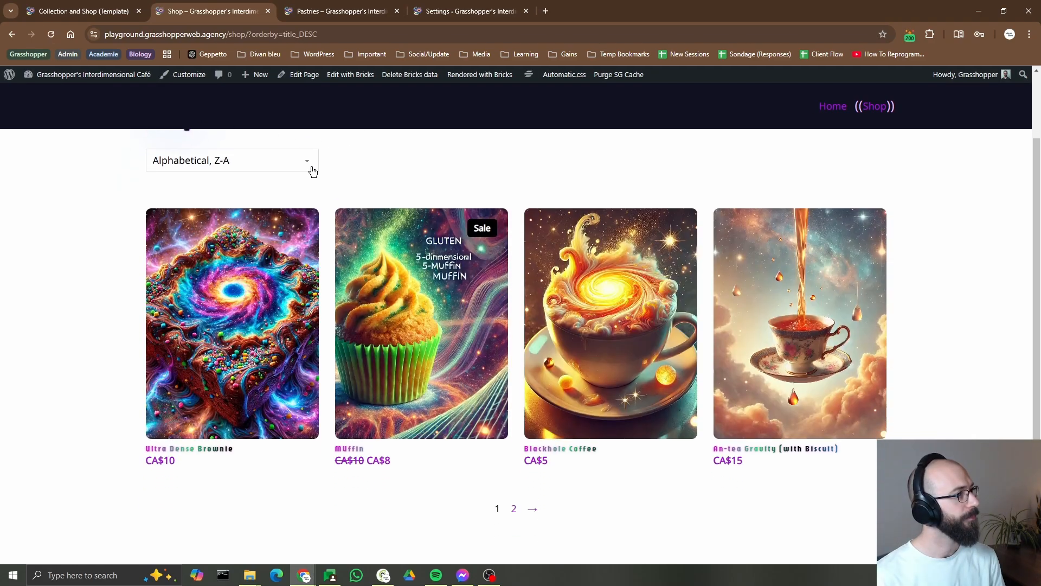
pyautogui.click(312, 171)
pyautogui.click(195, 250)
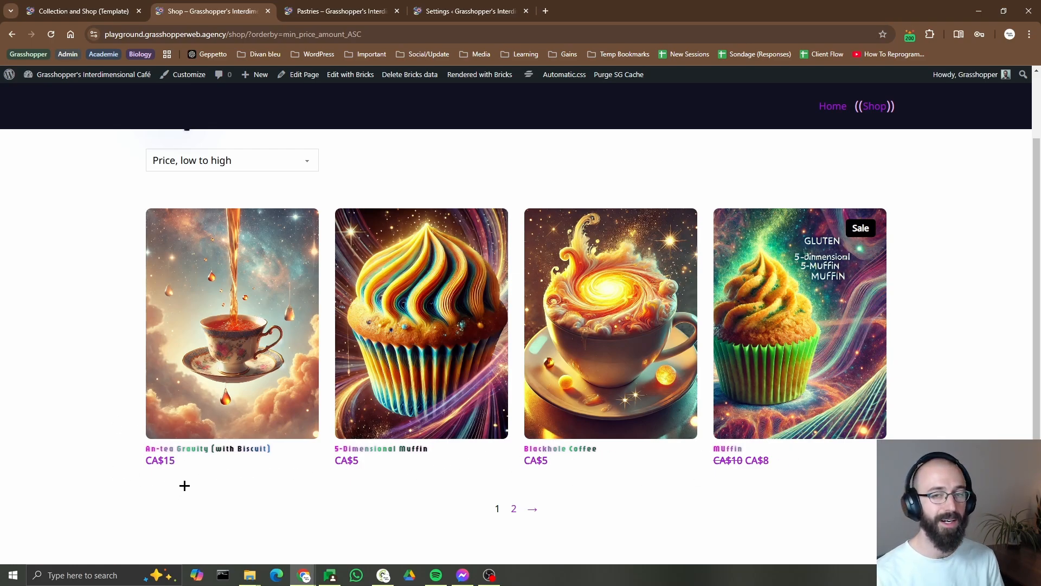
# Open the An-tea Gravity (with Biscuit) product page and compare its price for the Without and With Biscuit variants
pyautogui.click(247, 392)
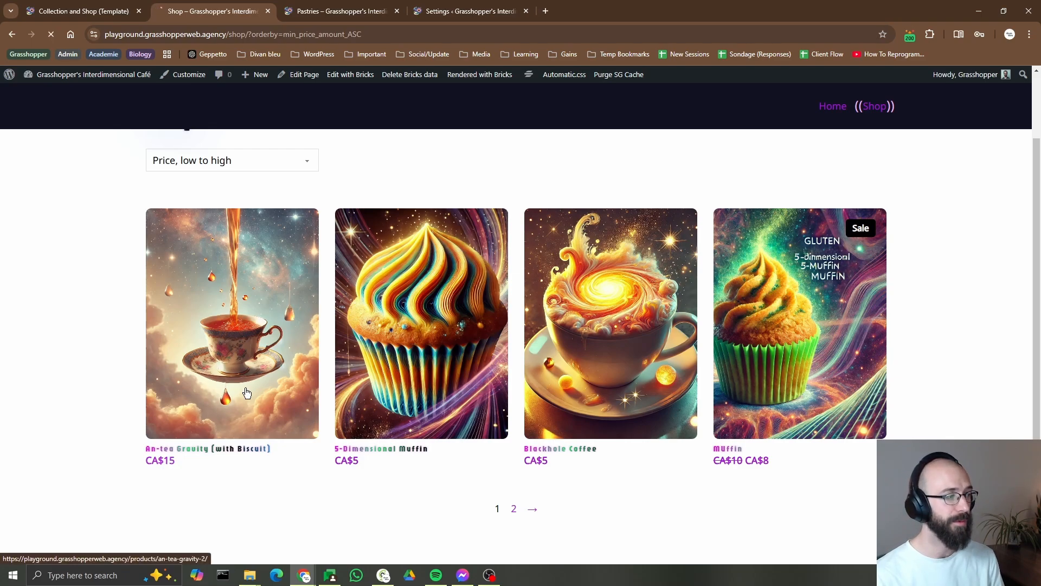
pyautogui.scroll(-1, 725, 312)
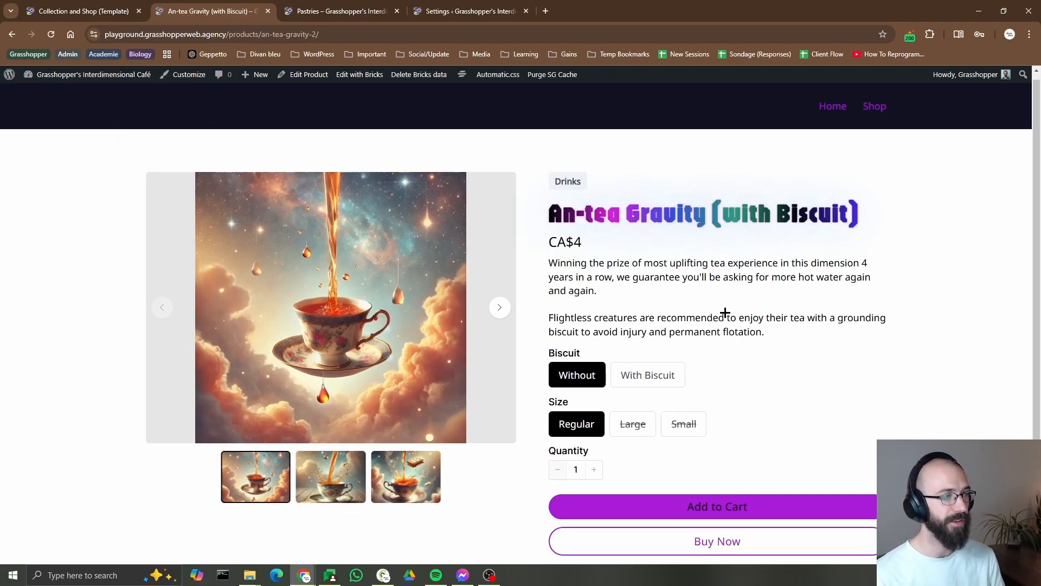
pyautogui.moveTo(589, 192); pyautogui.dragTo(547, 202)
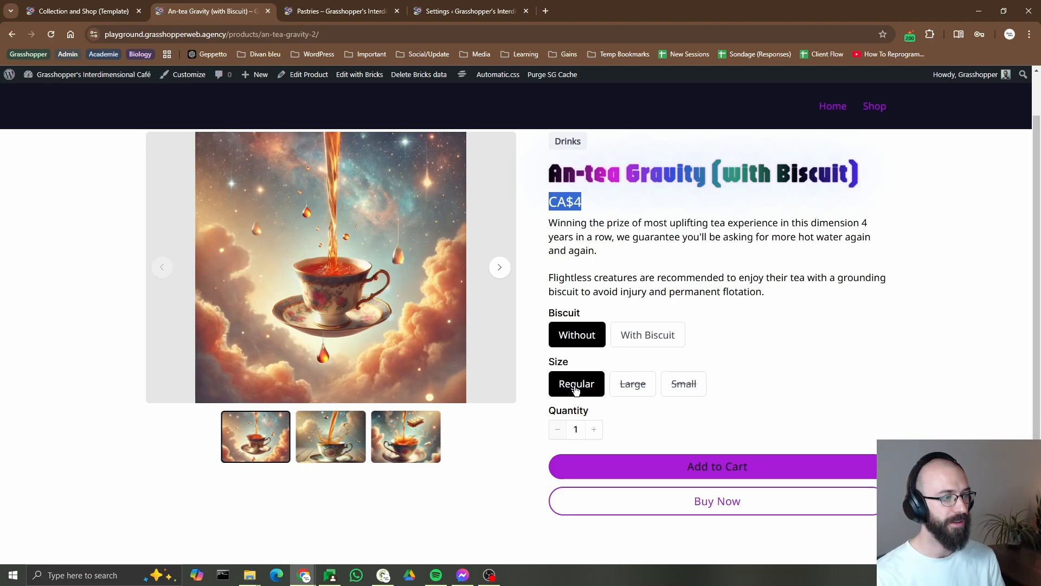
pyautogui.click(593, 201)
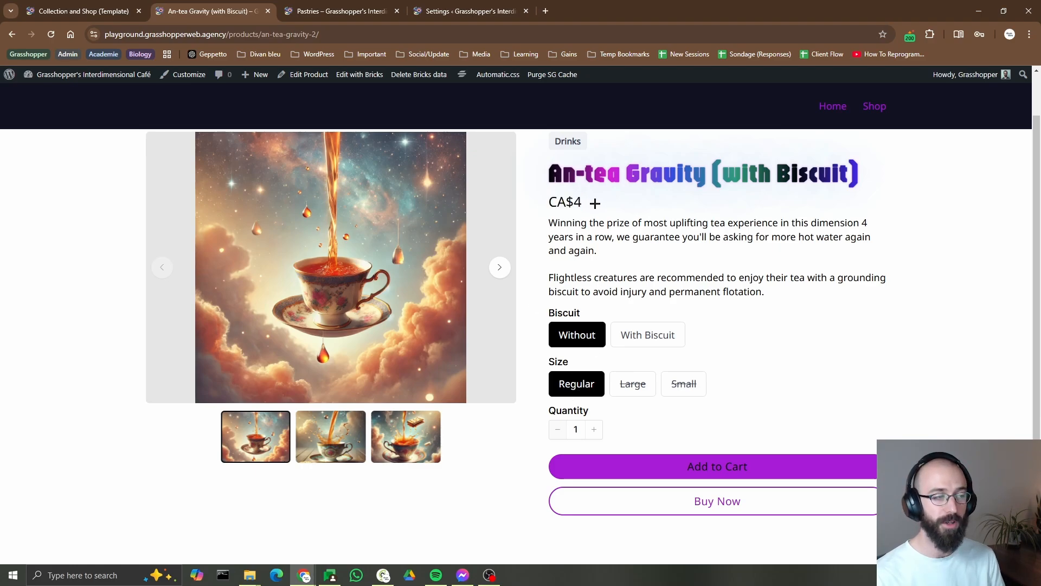
pyautogui.click(656, 335)
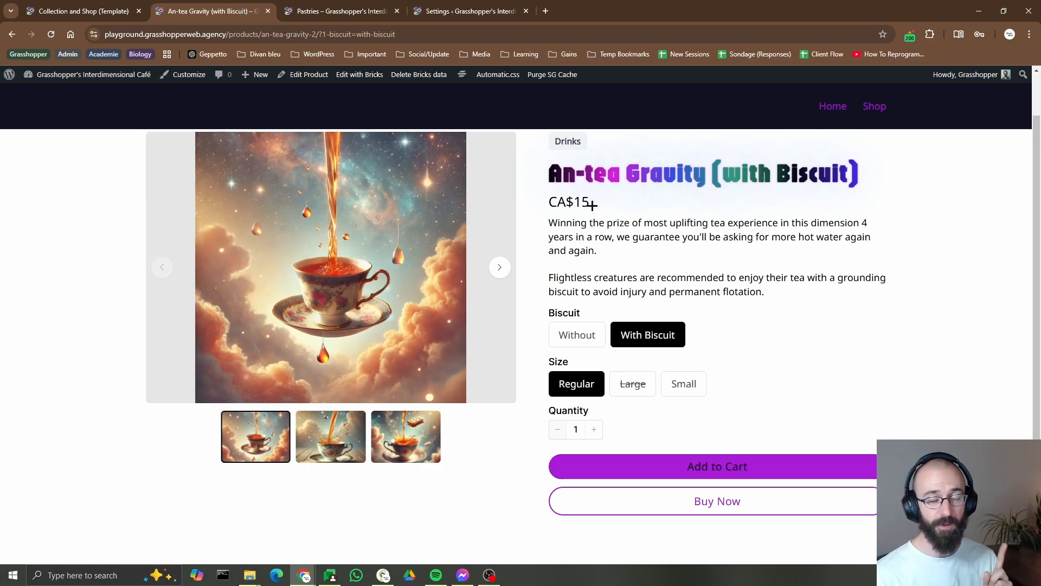
pyautogui.scroll(1, 592, 204)
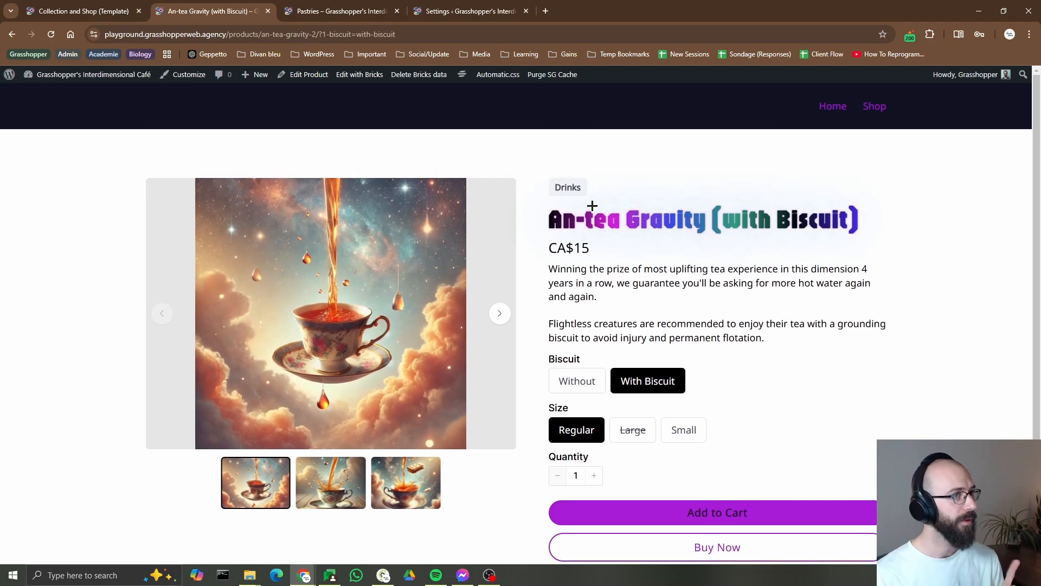
# Open the An-tea Gravity (with Biscuit) product for editing and set its one-time price to CA$4
pyautogui.click(313, 80)
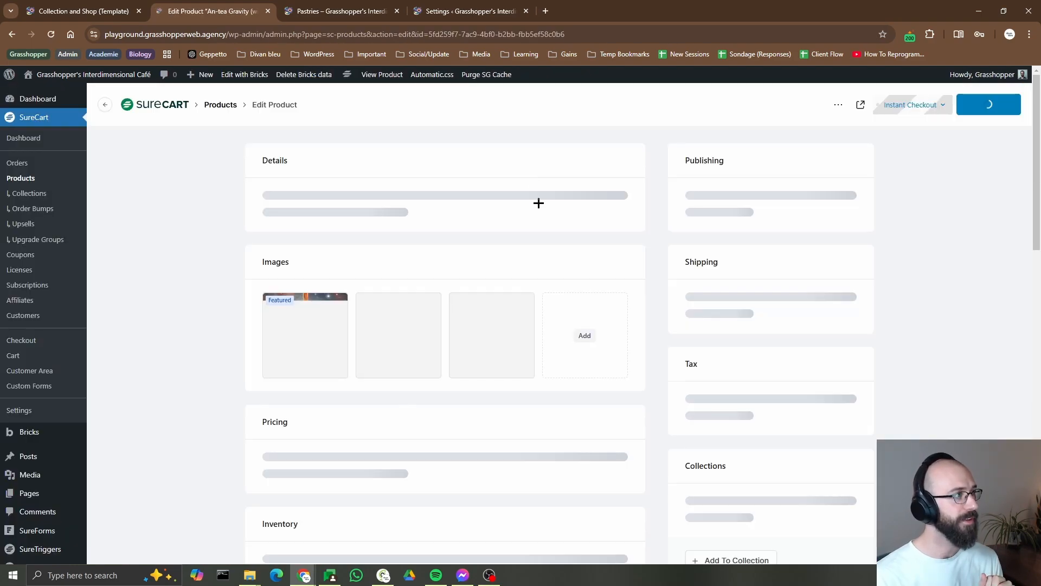
pyautogui.scroll(-5, 476, 261)
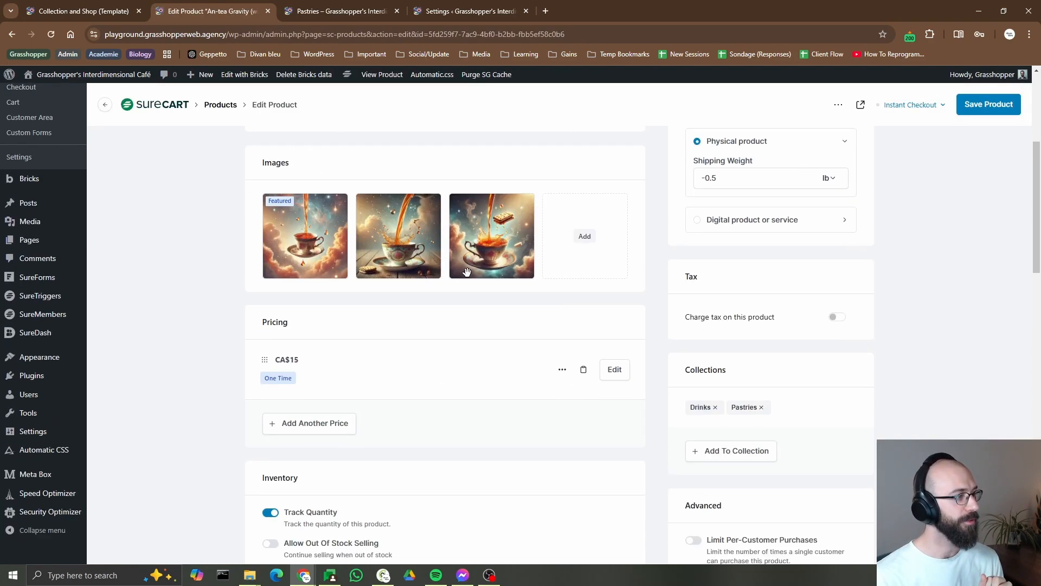
pyautogui.click(323, 361)
pyautogui.press('Tab')
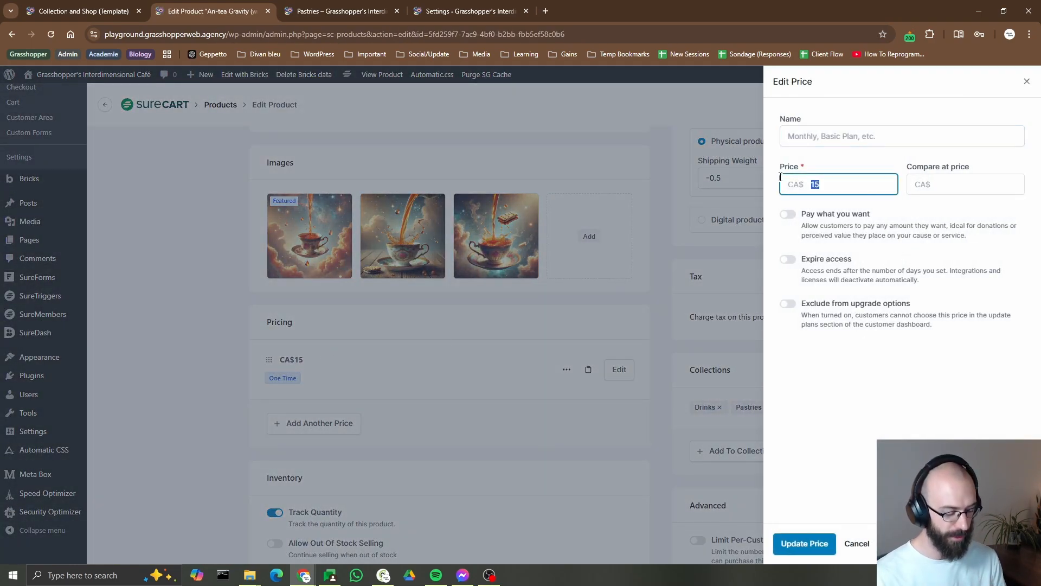
pyautogui.click(796, 543)
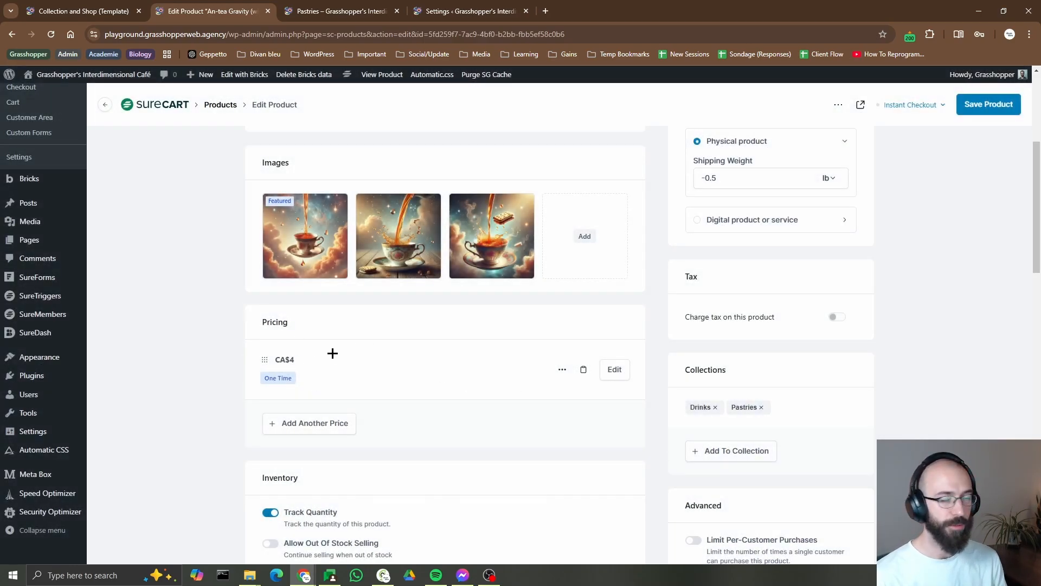
# Check the prices in the product's variants table and save the product
pyautogui.scroll(-5, 320, 343)
pyautogui.scroll(-2, 293, 336)
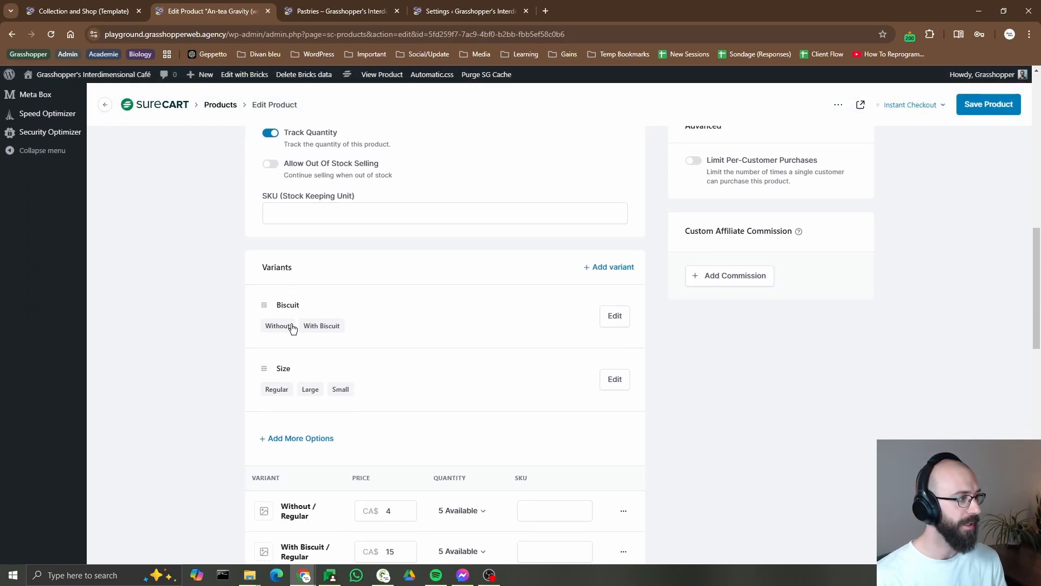
pyautogui.scroll(-5, 423, 353)
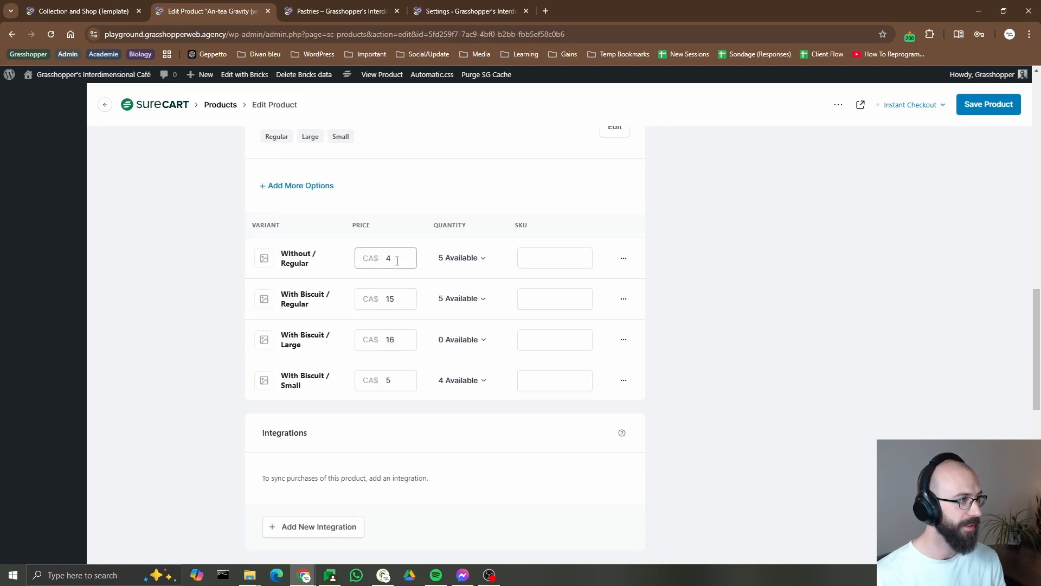
pyautogui.click(983, 113)
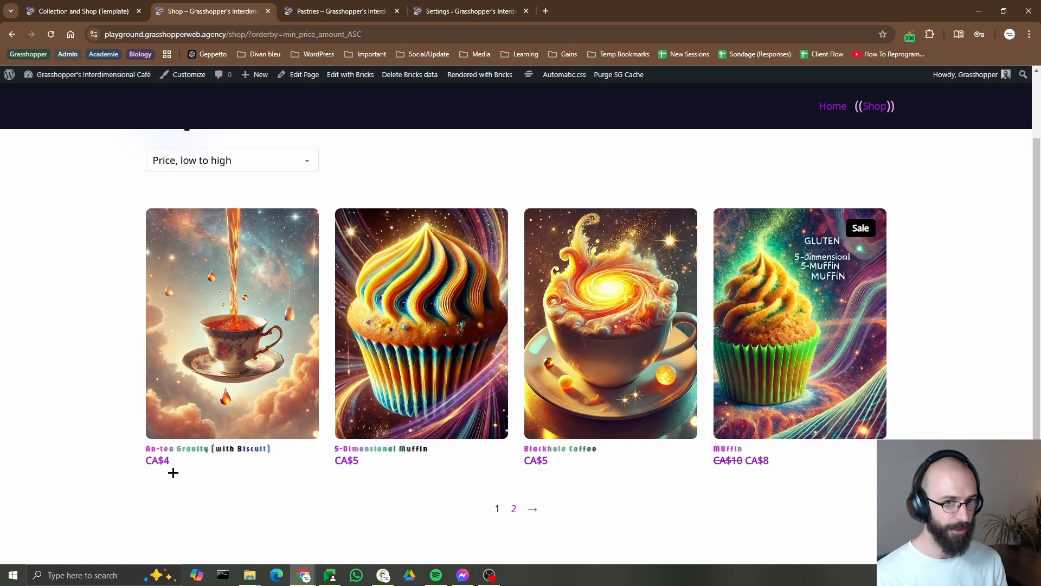
# Sort the products on the live Shop page by "Price, high to low" and check their order
pyautogui.scroll(2, 178, 473)
pyautogui.click(211, 239)
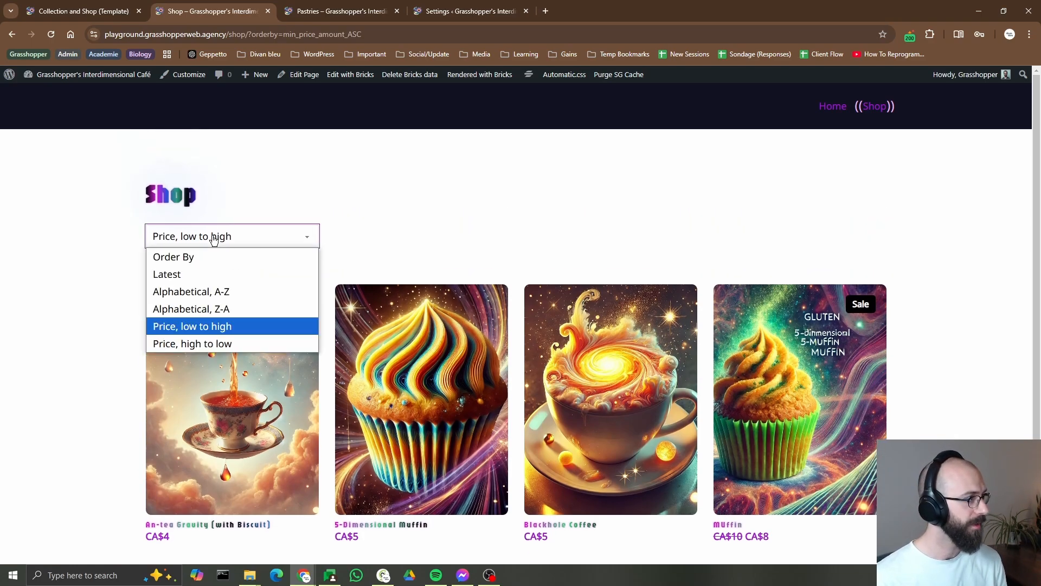
pyautogui.click(219, 343)
pyautogui.scroll(-2, 103, 304)
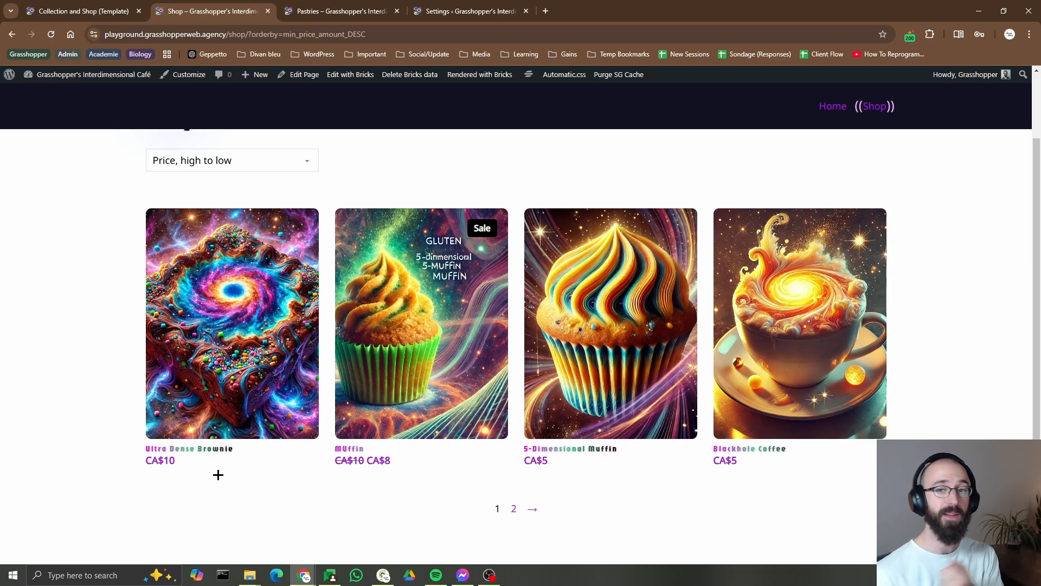
# Return to the Collection and Shop template, save it, and rename the Filter - Select element to "Sort by"
pyautogui.hotkey('ctrl', 'pageup')
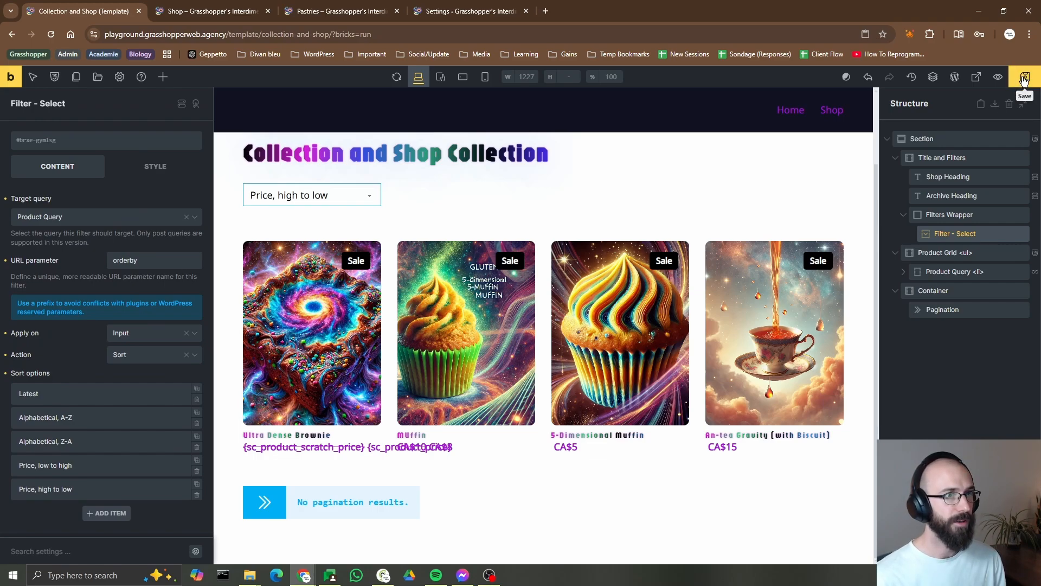
pyautogui.click(1024, 80)
pyautogui.doubleClick(968, 232)
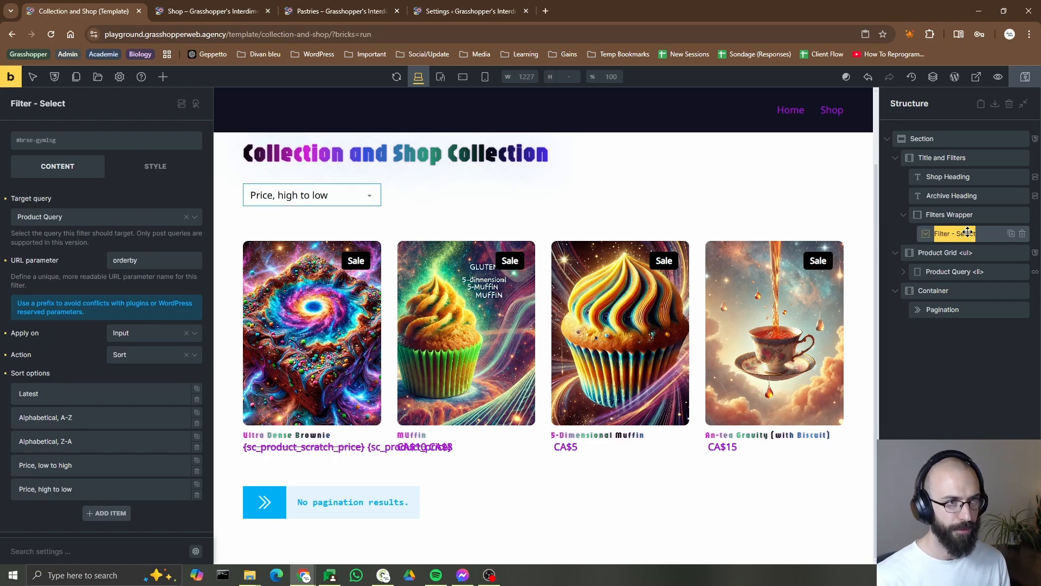
pyautogui.write('Sort')
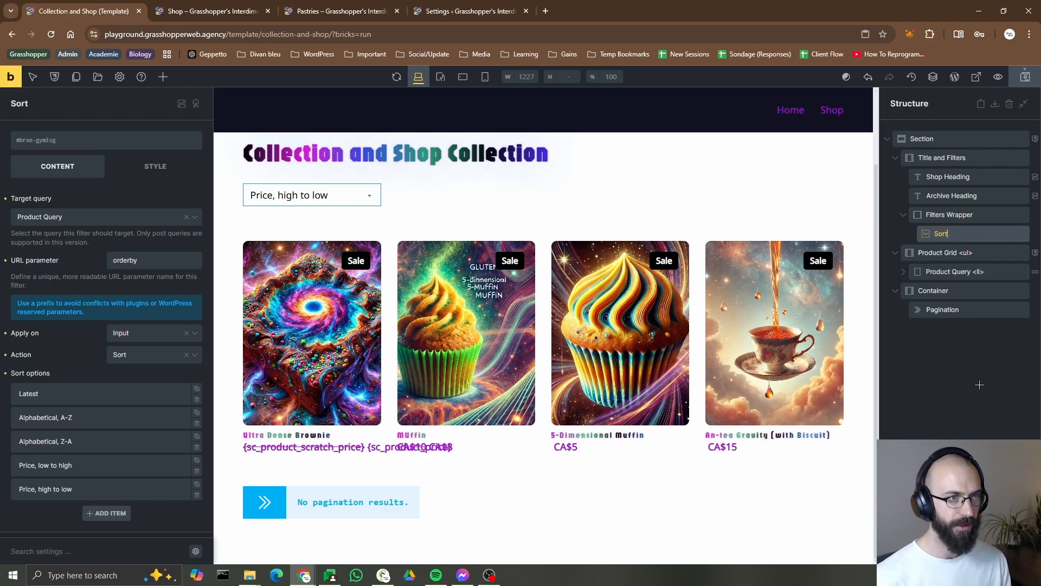
pyautogui.write(' by')
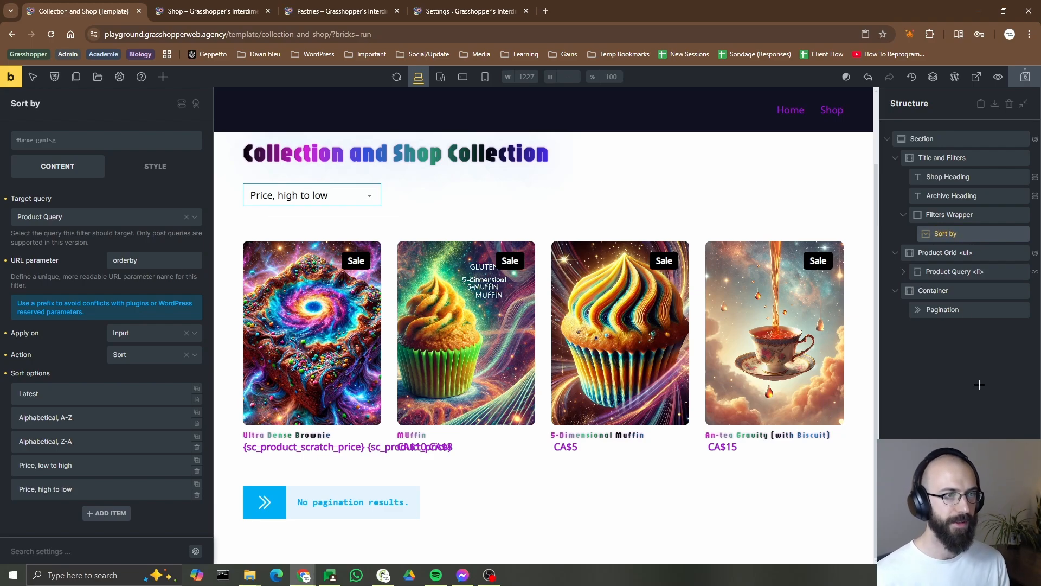
pyautogui.click(979, 384)
pyautogui.click(946, 233)
# Add a Filter - Checkbox element inside the Filters Wrapper
pyautogui.click(950, 214)
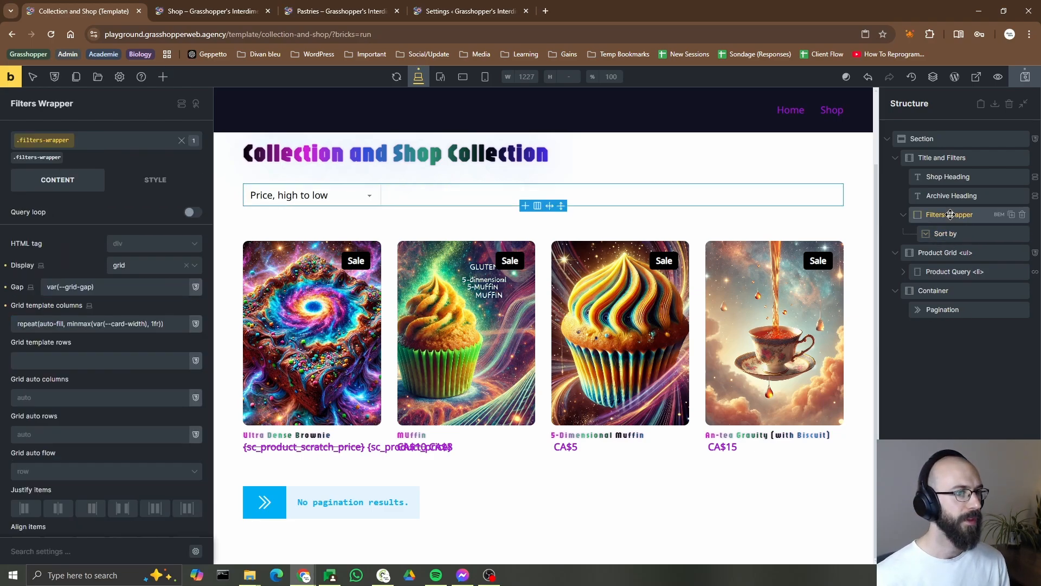
pyautogui.click(163, 76)
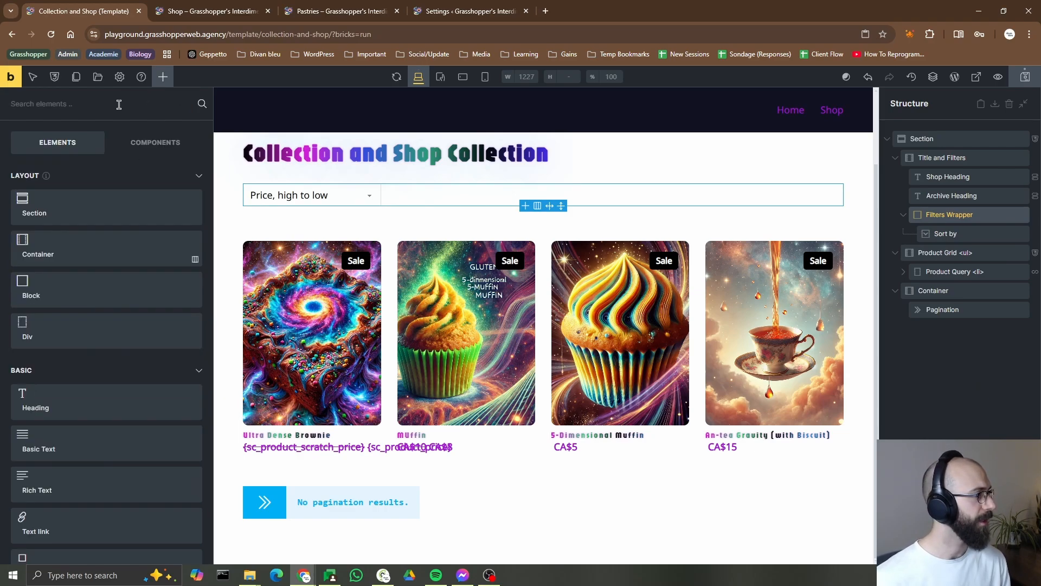
pyautogui.write('filter')
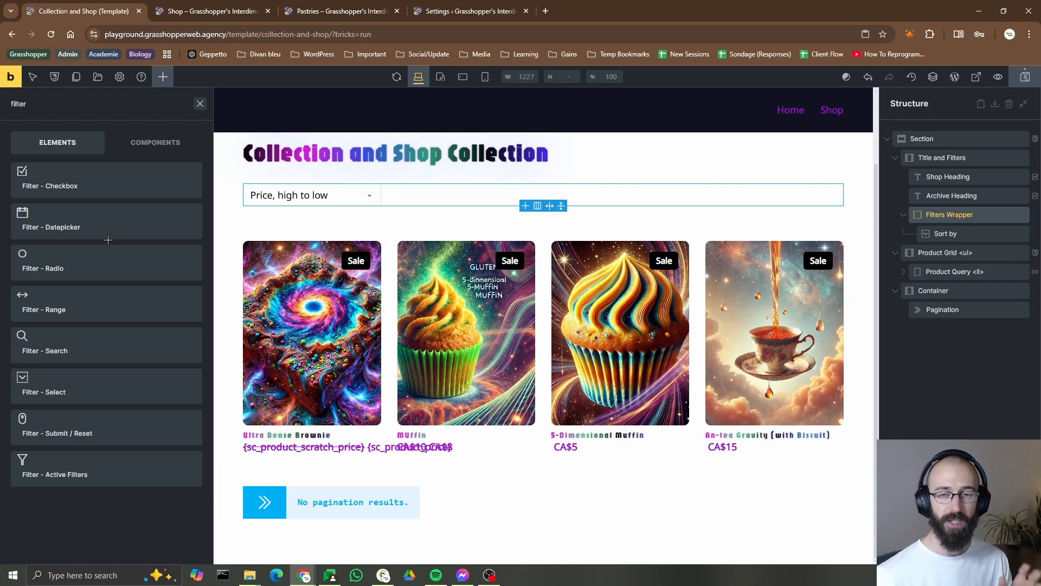
pyautogui.click(126, 195)
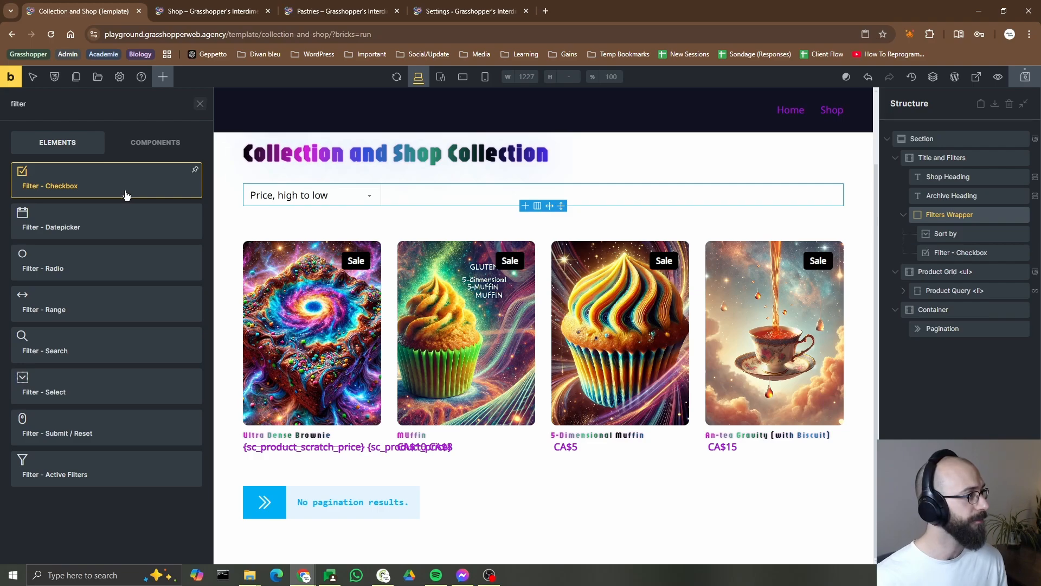
# Rename the checkbox filter element in the Filters Wrapper to "Filter - Collections"
pyautogui.click(947, 252)
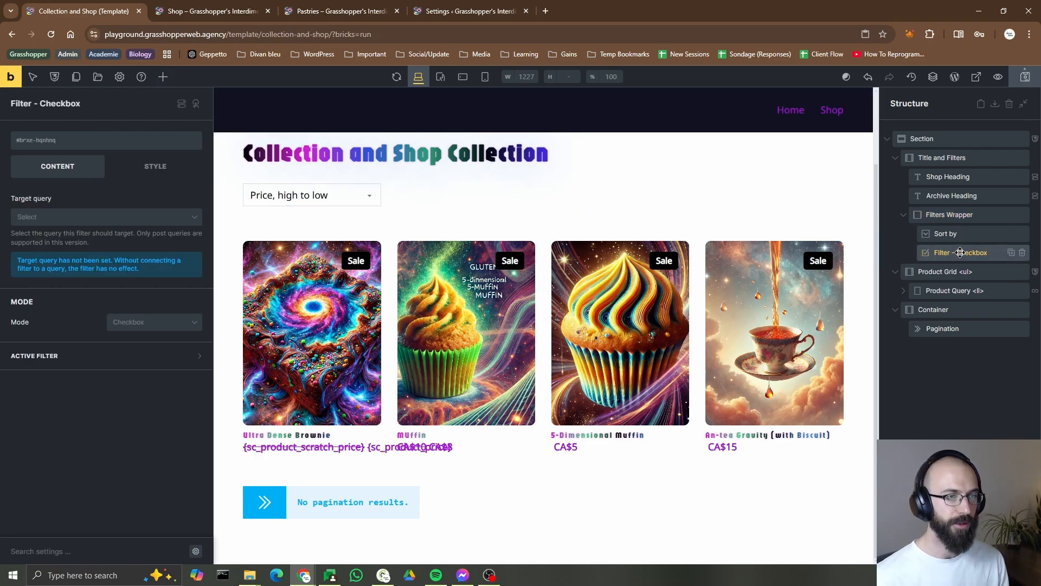
pyautogui.doubleClick(960, 253)
pyautogui.write('Filter')
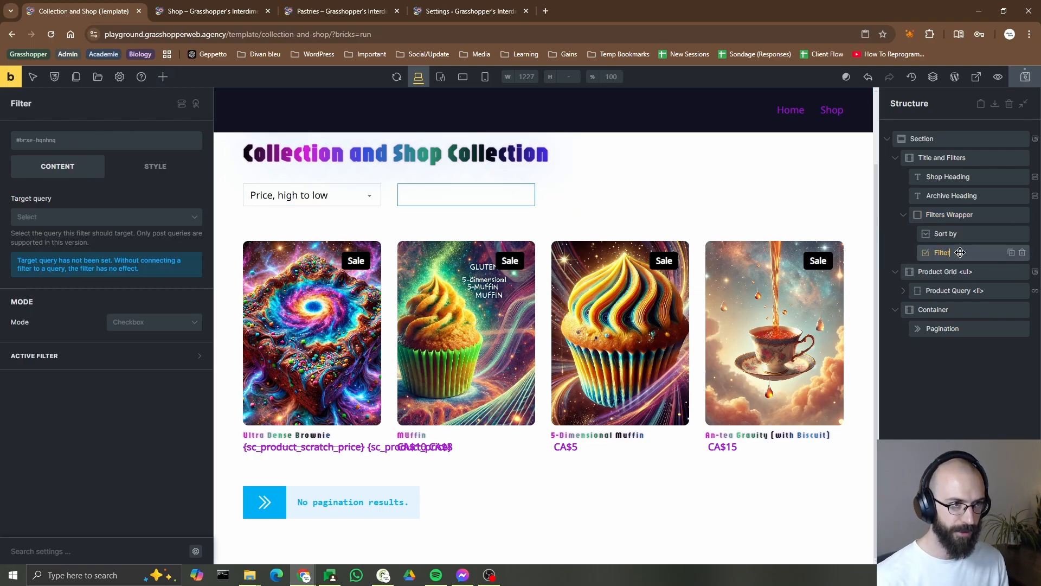
pyautogui.write(' - Collections')
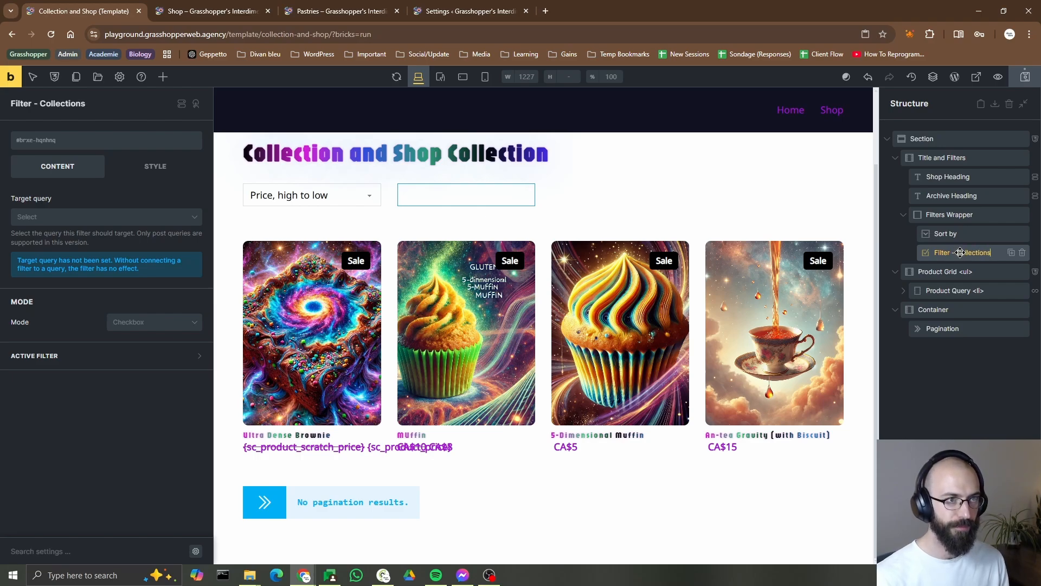
pyautogui.press('Return')
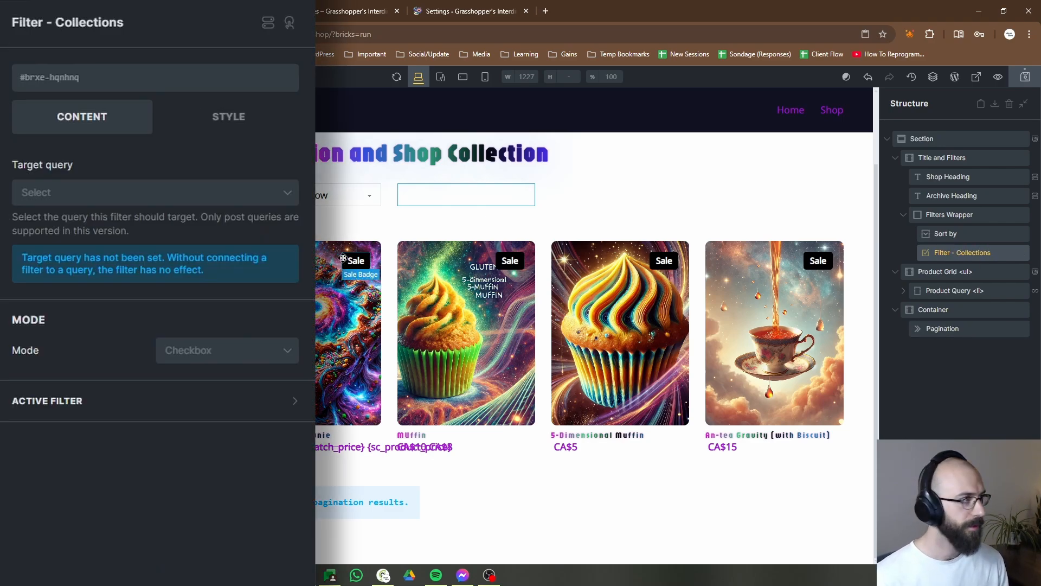
# Set the Collections filter's target query to Product Query and its URL parameter to "collection"
pyautogui.click(84, 219)
pyautogui.click(95, 222)
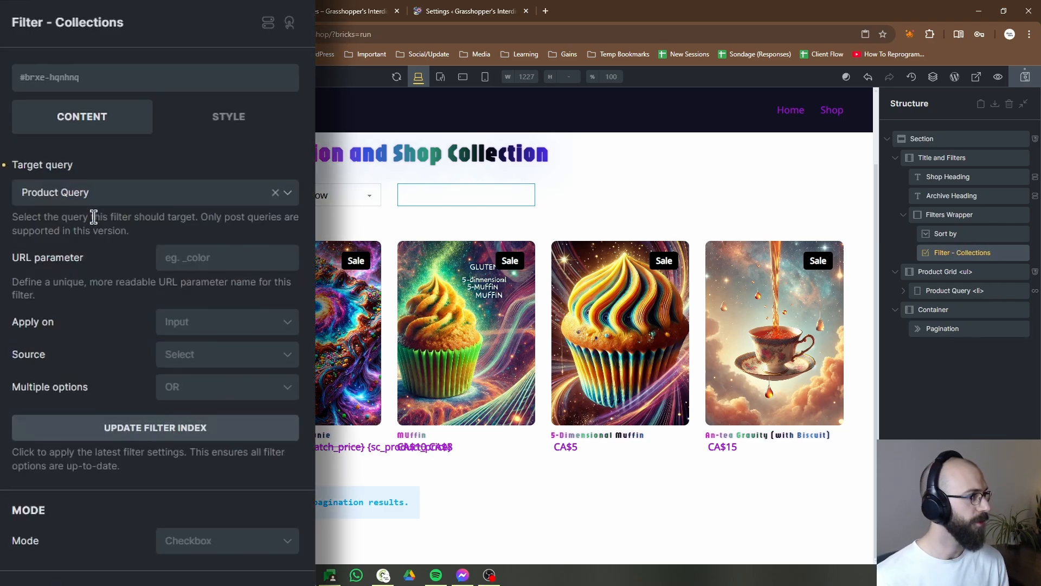
pyautogui.click(224, 245)
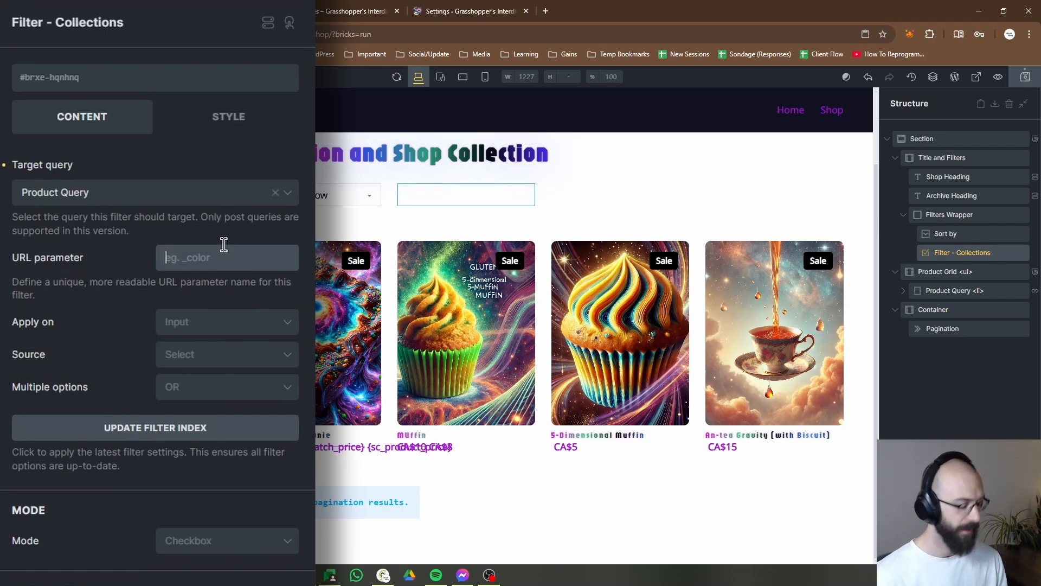
pyautogui.write('collection')
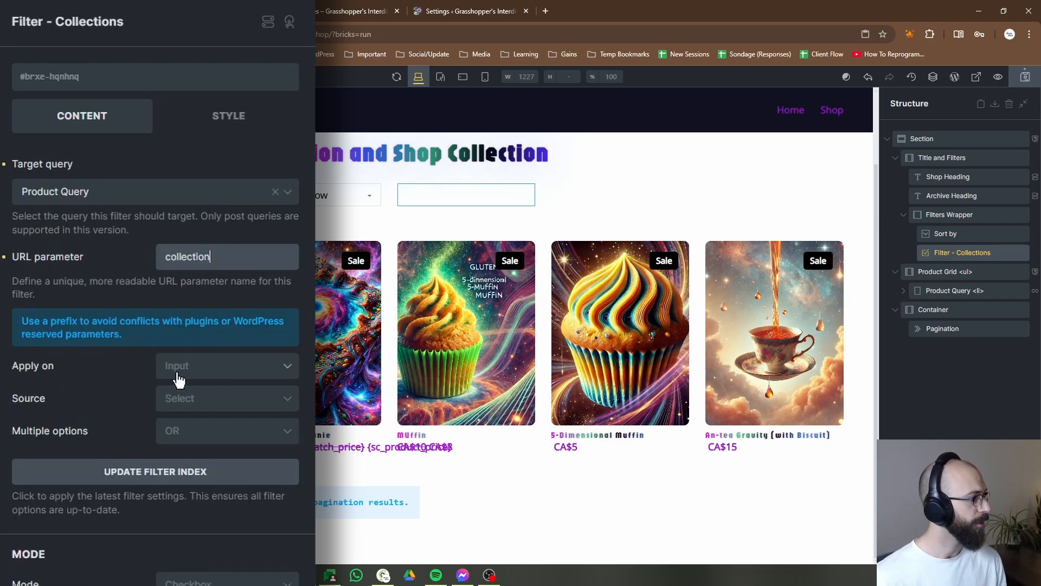
# Set the Collections filter's source to Taxonomy and choose the Collections (Sc_product) taxonomy
pyautogui.click(203, 412)
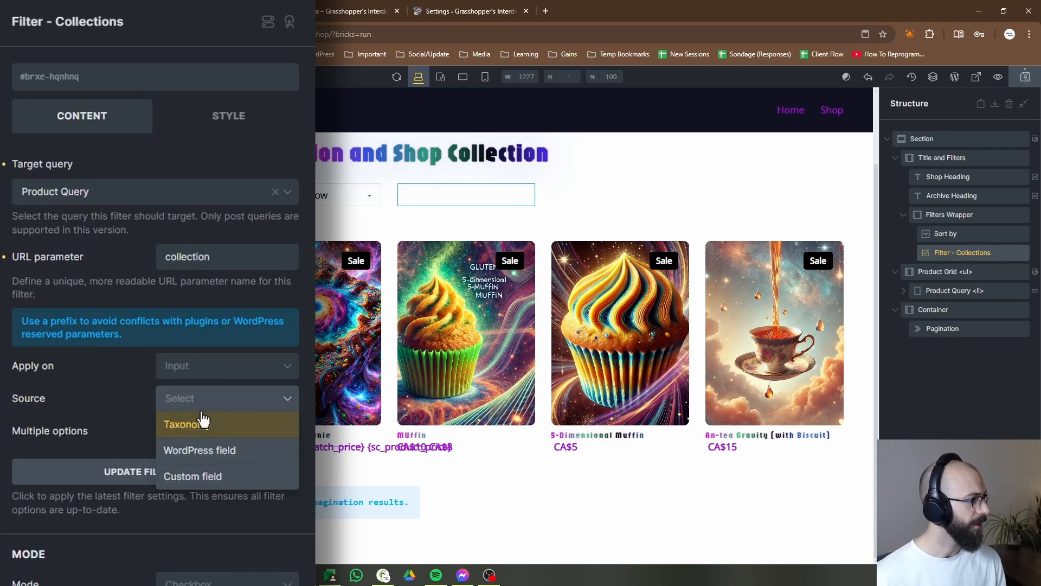
pyautogui.click(231, 427)
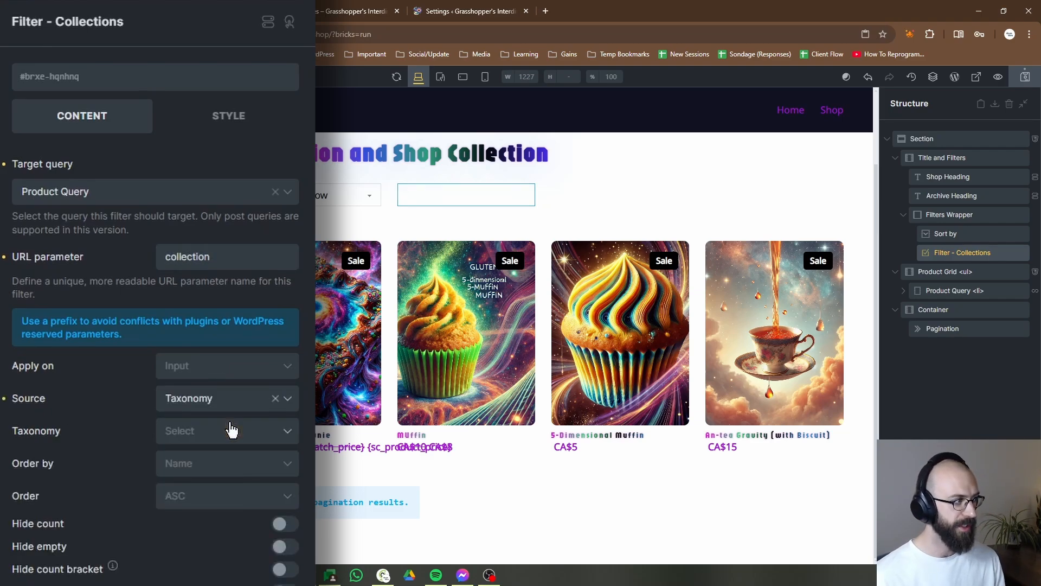
pyautogui.click(205, 437)
pyautogui.scroll(-4, 228, 439)
pyautogui.scroll(-3, 249, 428)
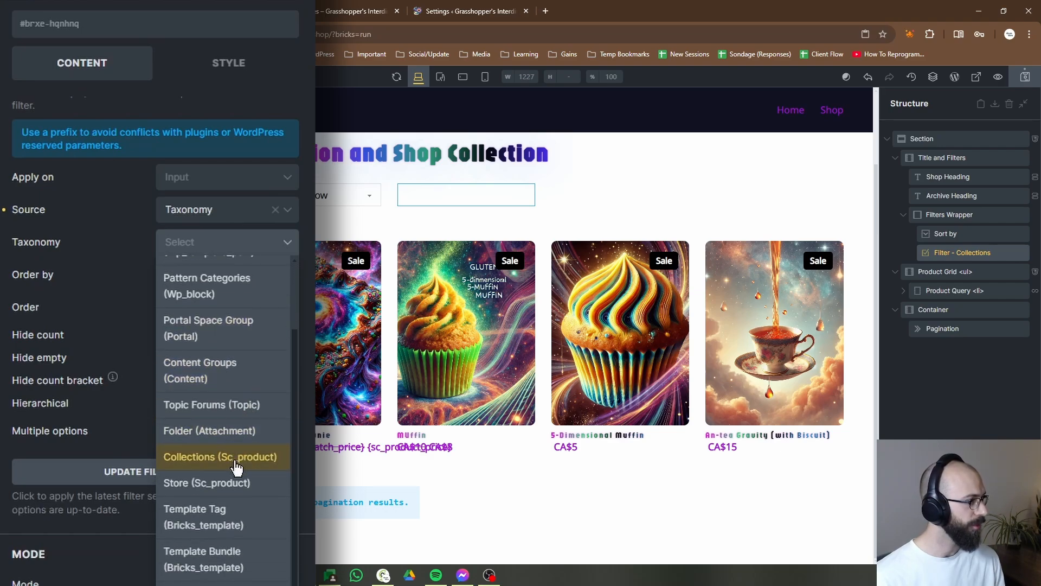
pyautogui.click(212, 457)
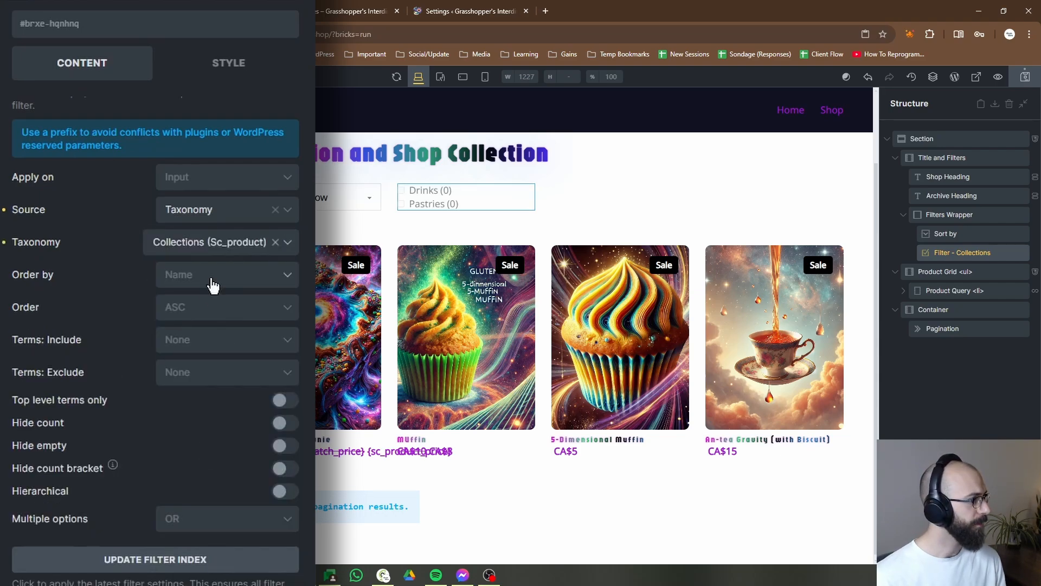
# Order the Collections filter's terms by Name and enable Hide count and Hide empty
pyautogui.click(247, 278)
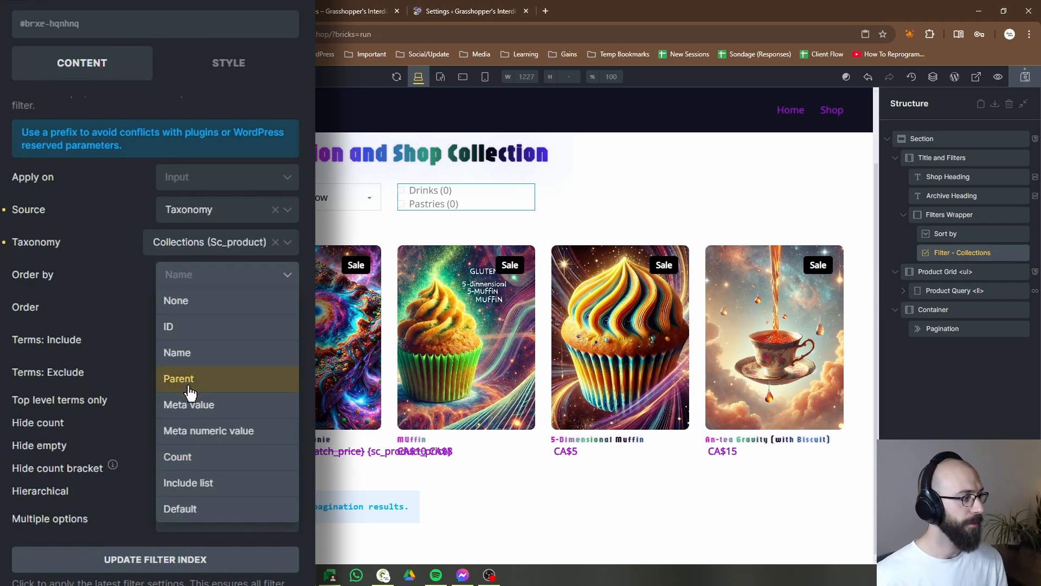
pyautogui.click(201, 362)
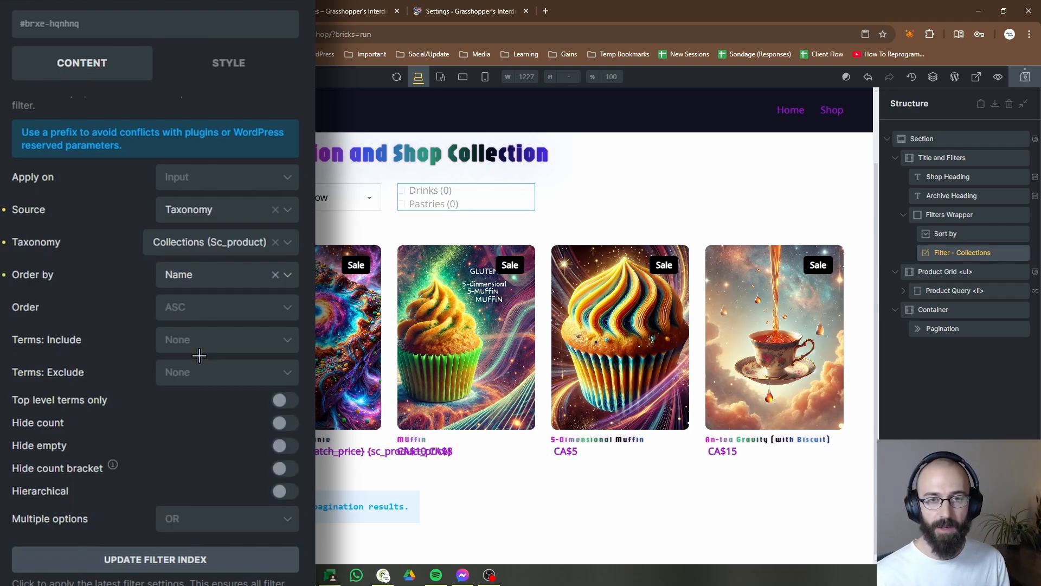
pyautogui.click(283, 423)
pyautogui.click(286, 447)
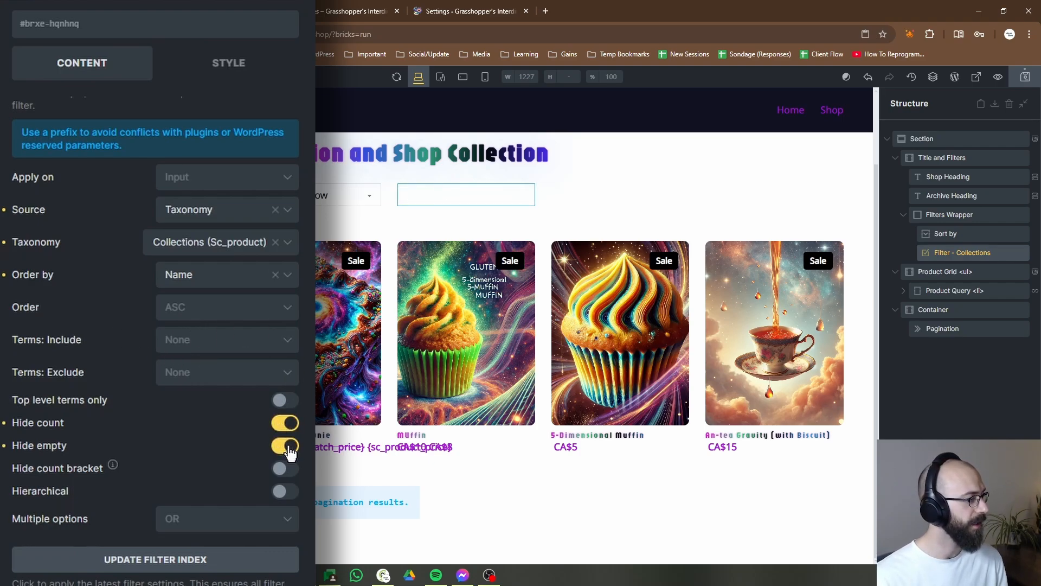
# Change the Collections filter's display mode to Button
pyautogui.scroll(-2, 208, 450)
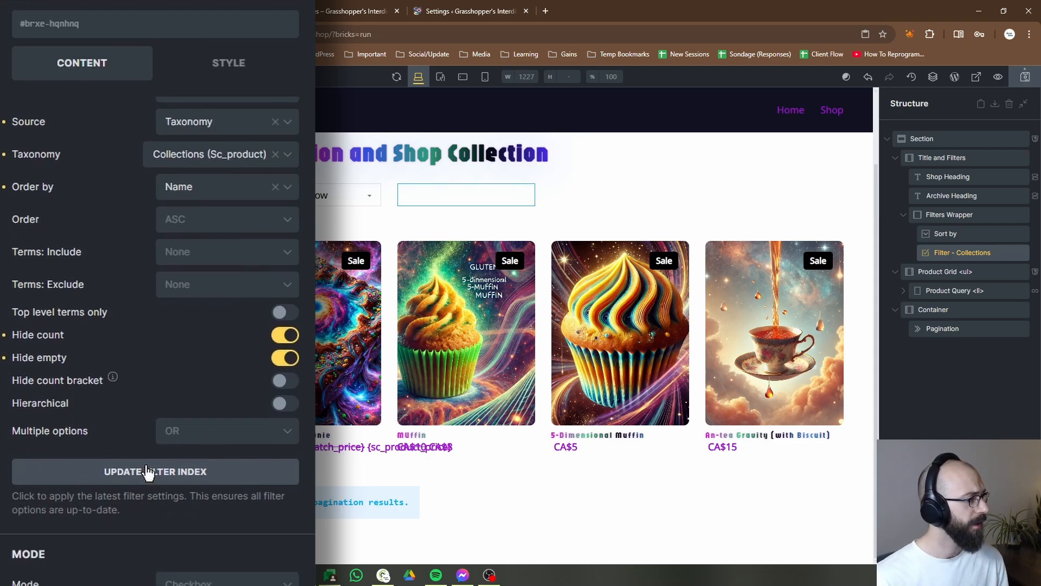
pyautogui.scroll(-2, 184, 421)
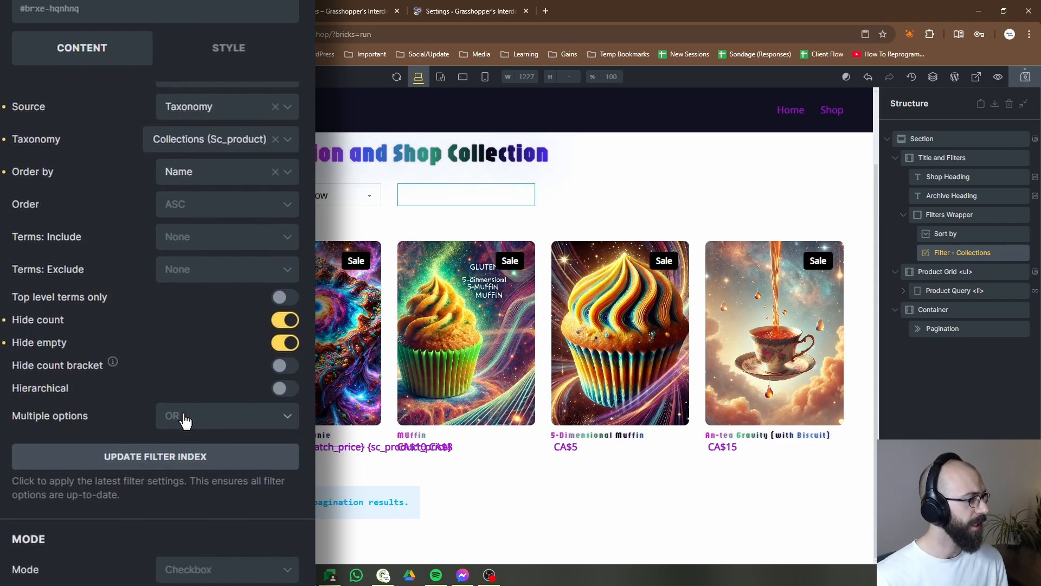
pyautogui.click(209, 483)
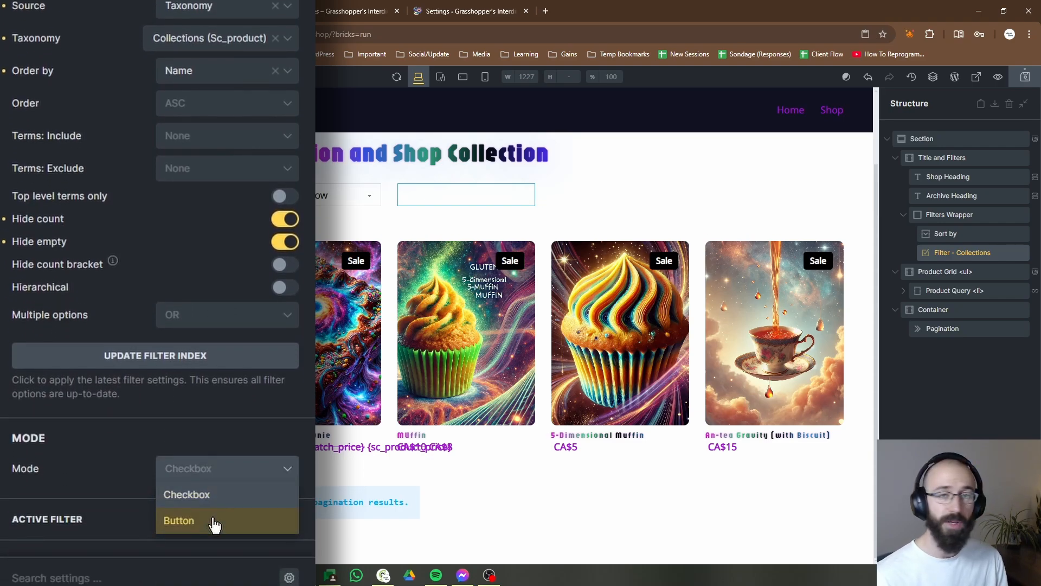
pyautogui.click(213, 520)
pyautogui.scroll(-10, 195, 492)
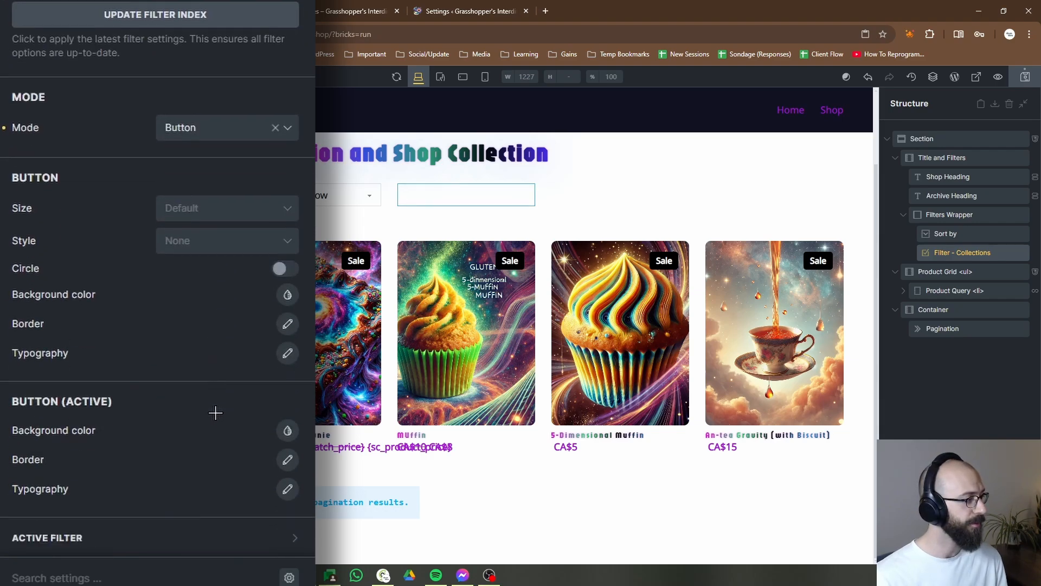
# Style the Collections filter buttons as outlined Secondary and give the active button a teal background
pyautogui.click(190, 226)
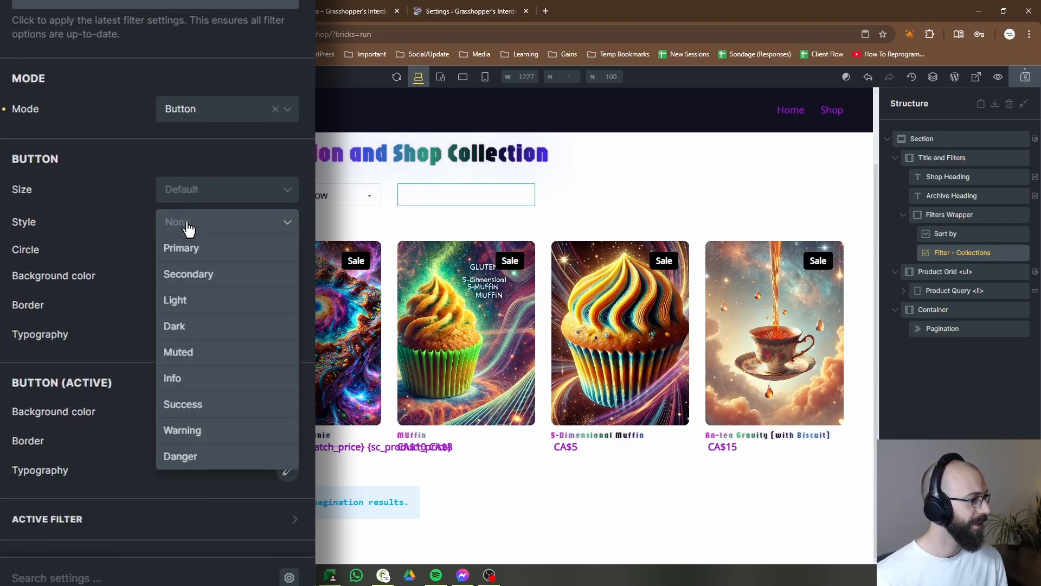
pyautogui.click(206, 270)
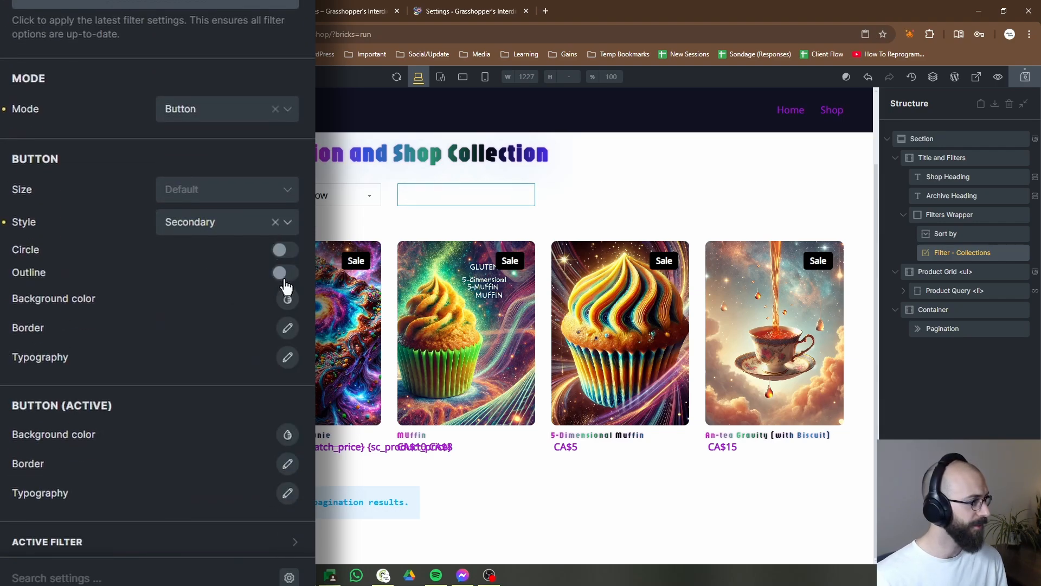
pyautogui.click(285, 272)
pyautogui.click(195, 441)
pyautogui.click(25, 467)
pyautogui.click(26, 428)
# Update the filter index for the Collections filter
pyautogui.scroll(5, 137, 406)
pyautogui.click(90, 461)
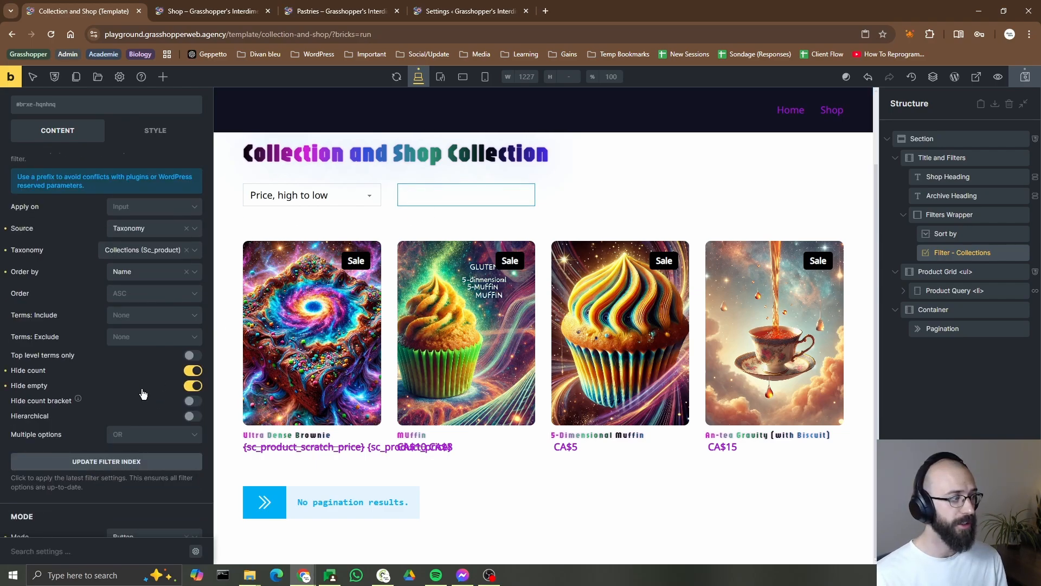
pyautogui.click(106, 465)
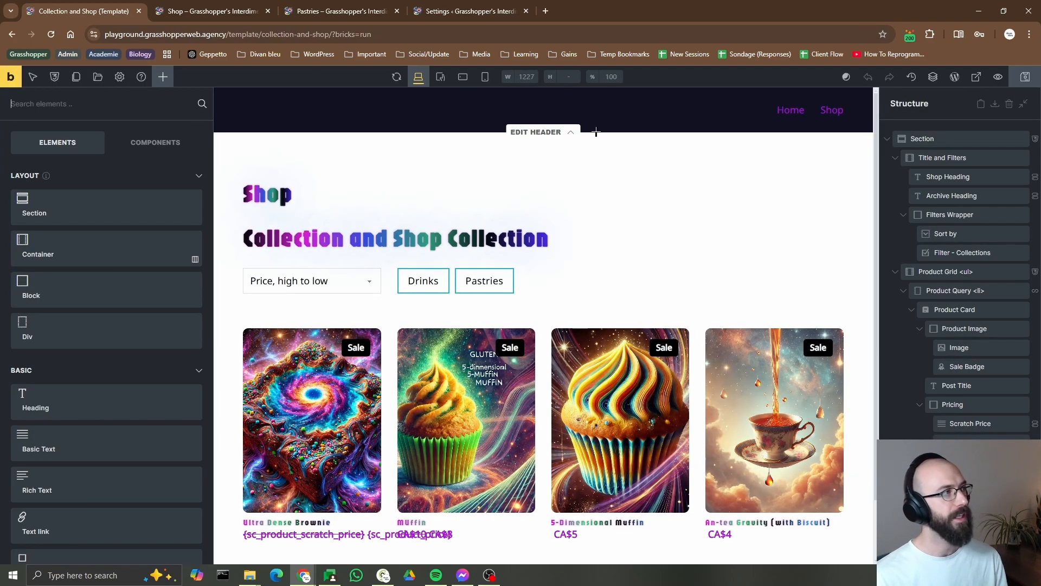
# Reload the live shop page and test the Drinks and Pastries collection filter buttons
pyautogui.click(258, 1)
pyautogui.click(54, 35)
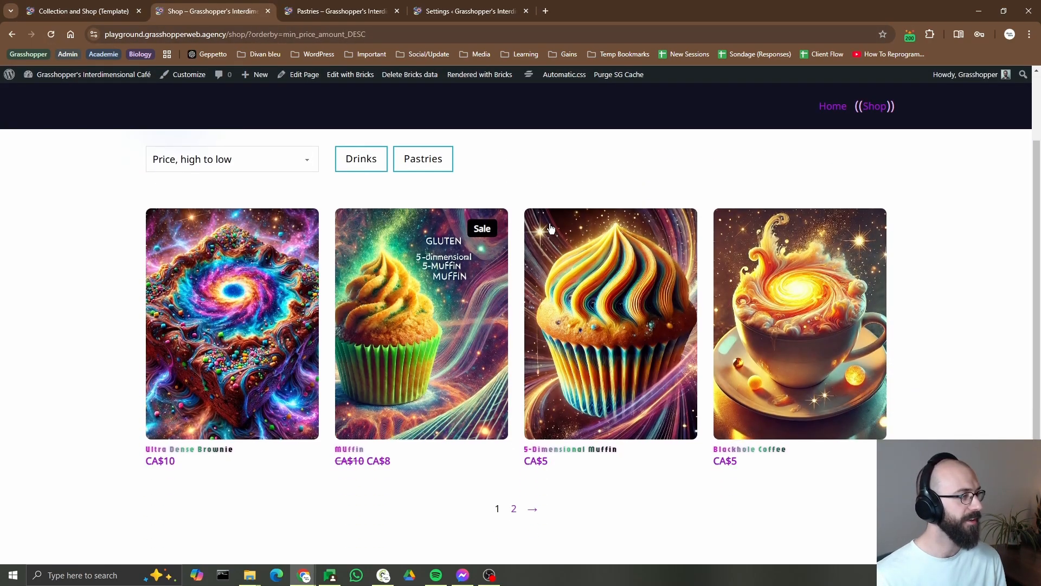
pyautogui.click(381, 244)
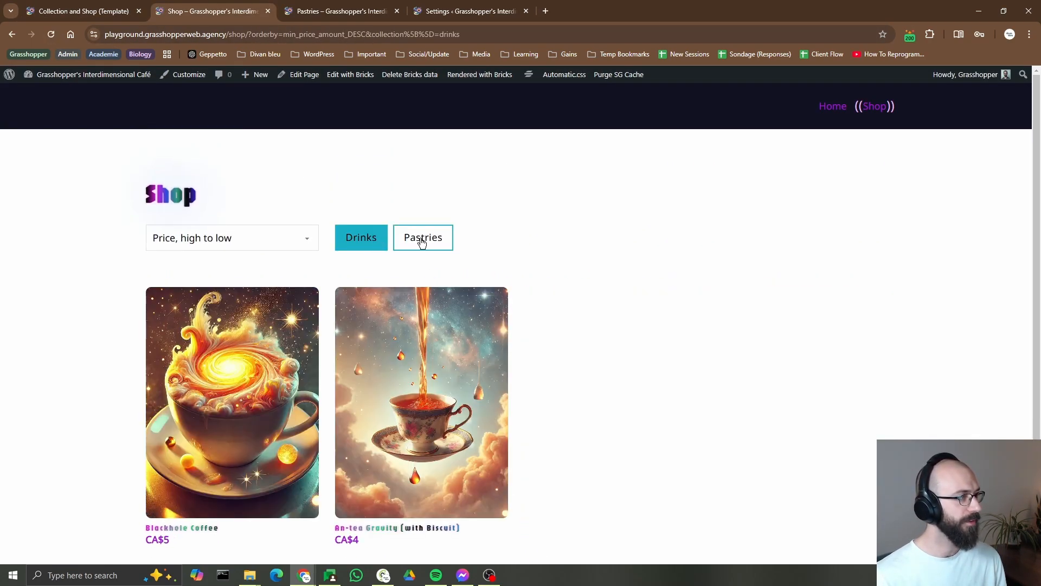
pyautogui.click(422, 242)
pyautogui.scroll(-2, 421, 249)
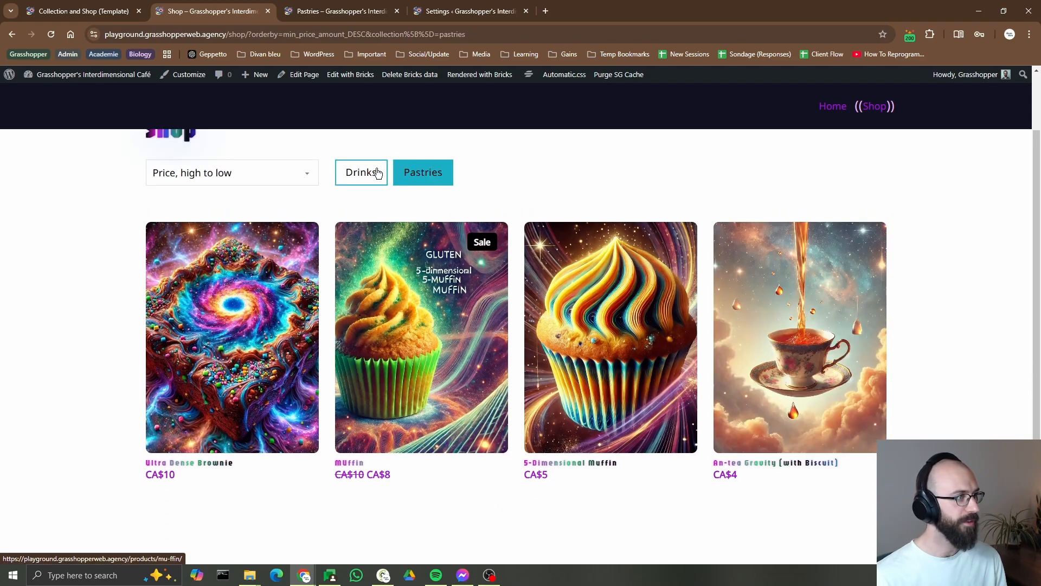
pyautogui.click(378, 173)
pyautogui.click(363, 173)
pyautogui.click(414, 173)
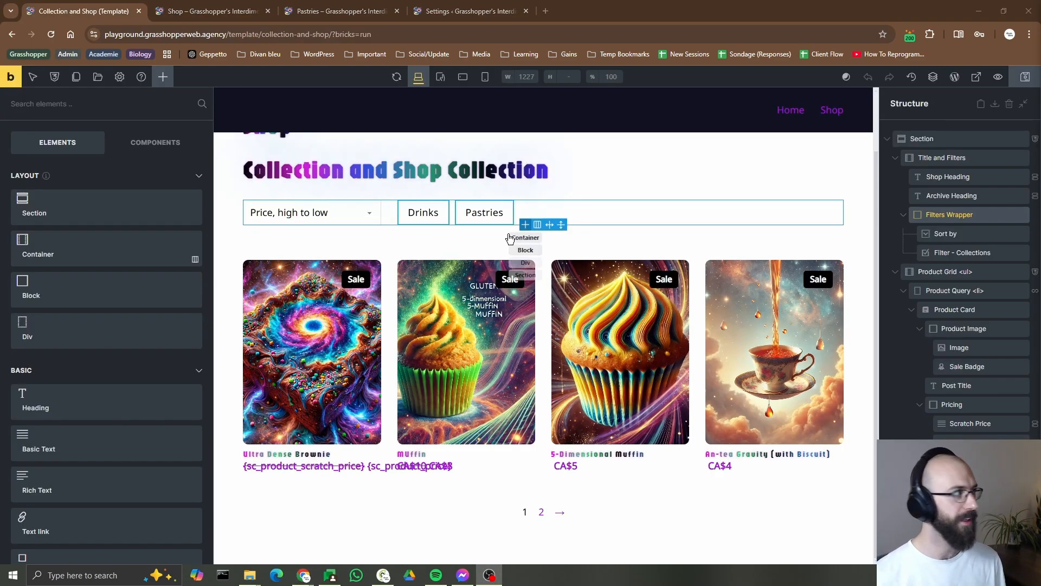
# Add a Filter - Search element to the Filters Wrapper after the Collections filter
pyautogui.click(112, 103)
pyautogui.write('sear')
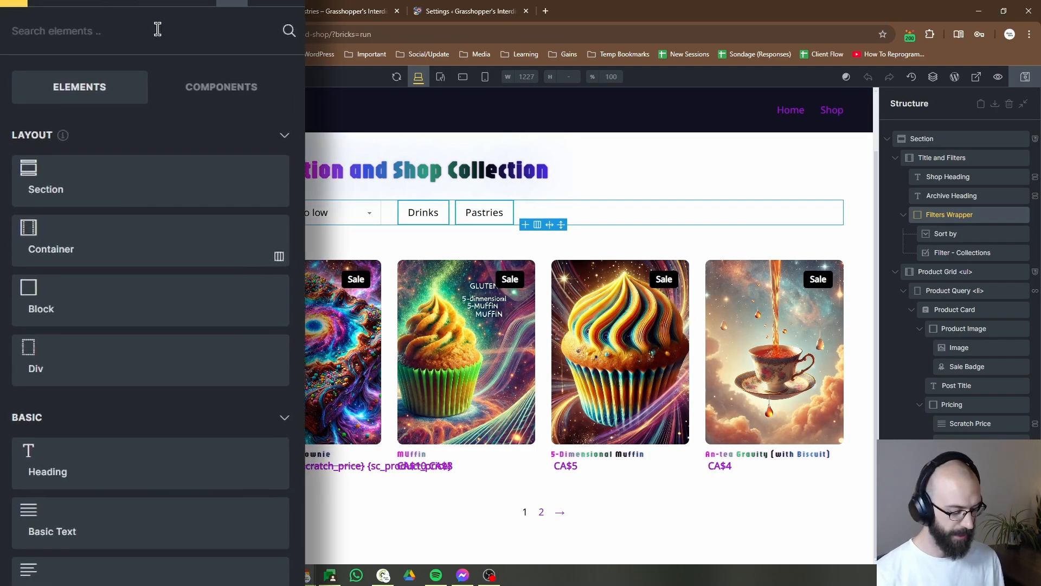
pyautogui.write('ch')
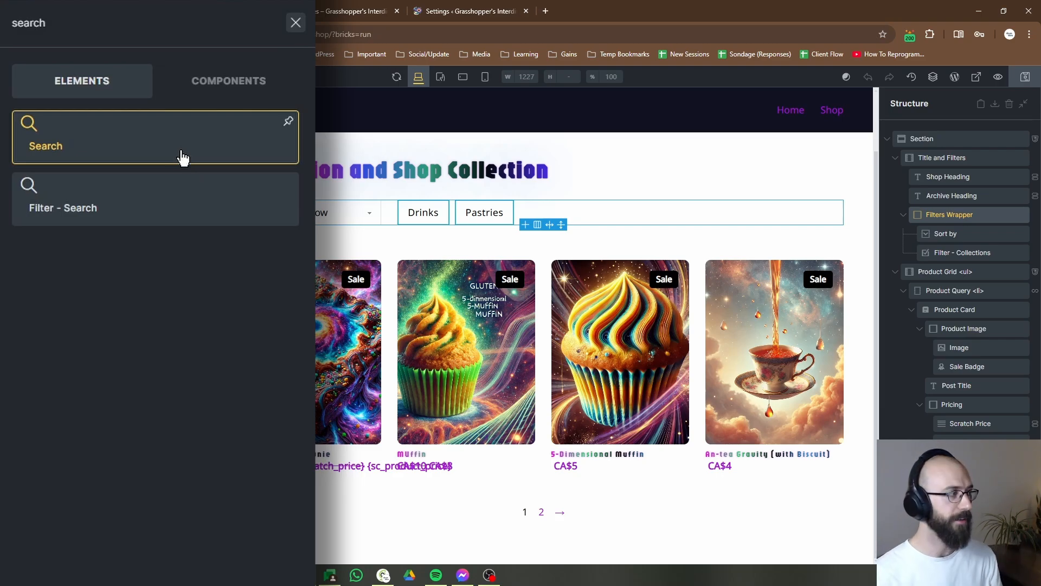
pyautogui.click(160, 218)
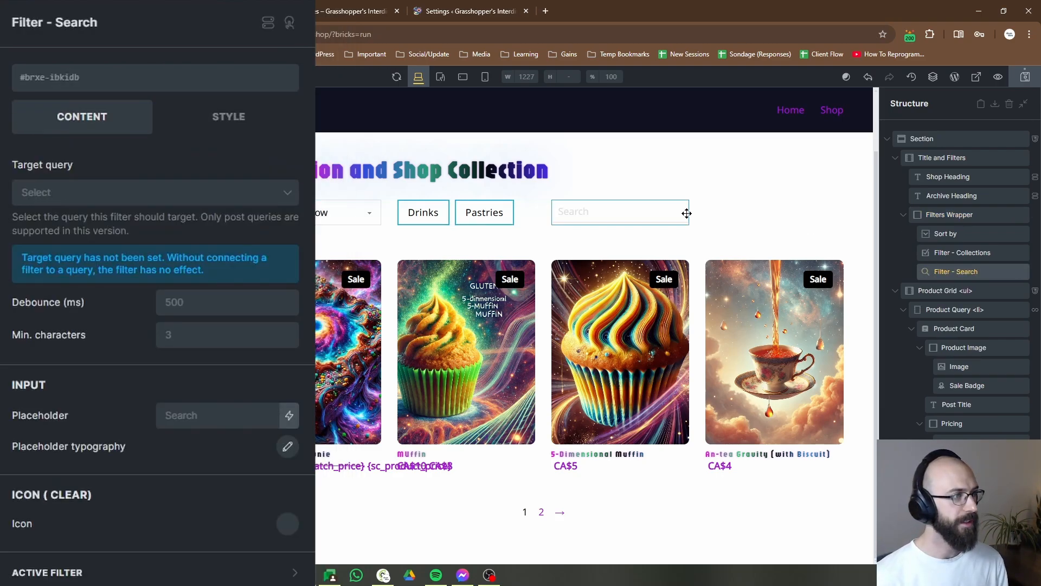
# Set the search filter's target query to Product Query and its URL parameter to "search"
pyautogui.click(96, 196)
pyautogui.click(89, 216)
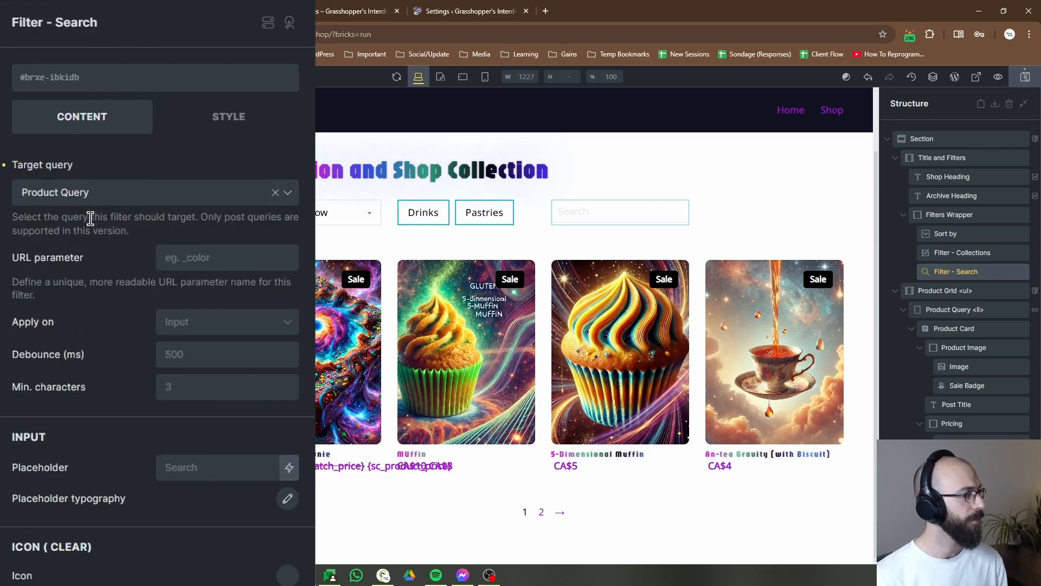
pyautogui.click(239, 261)
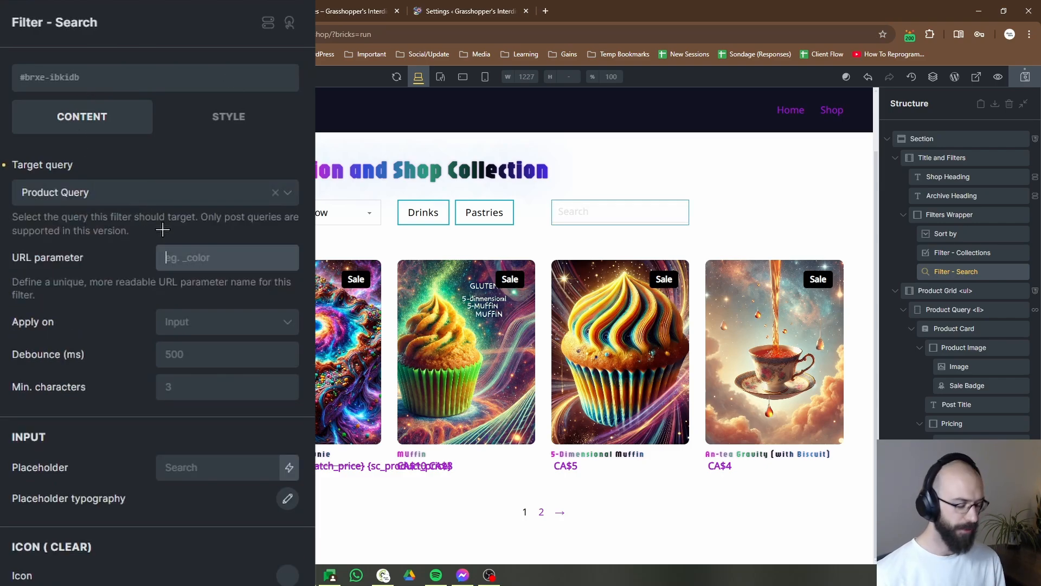
pyautogui.write('search')
pyautogui.click(162, 229)
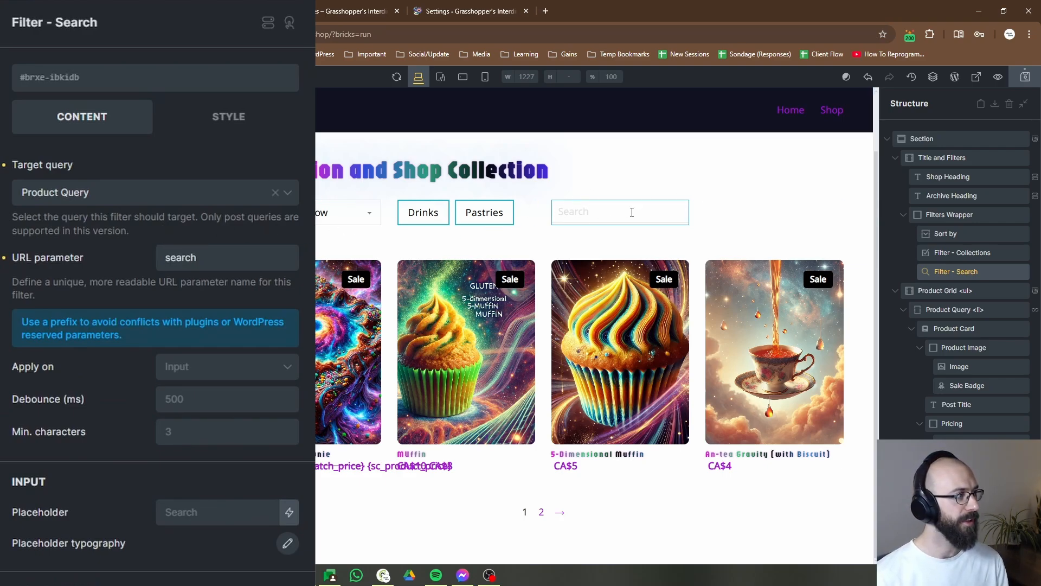
# Apply BEM classes to the Filters Wrapper and its three filters with label syncing, and check the classes on the sort and collections filters
pyautogui.click(124, 90)
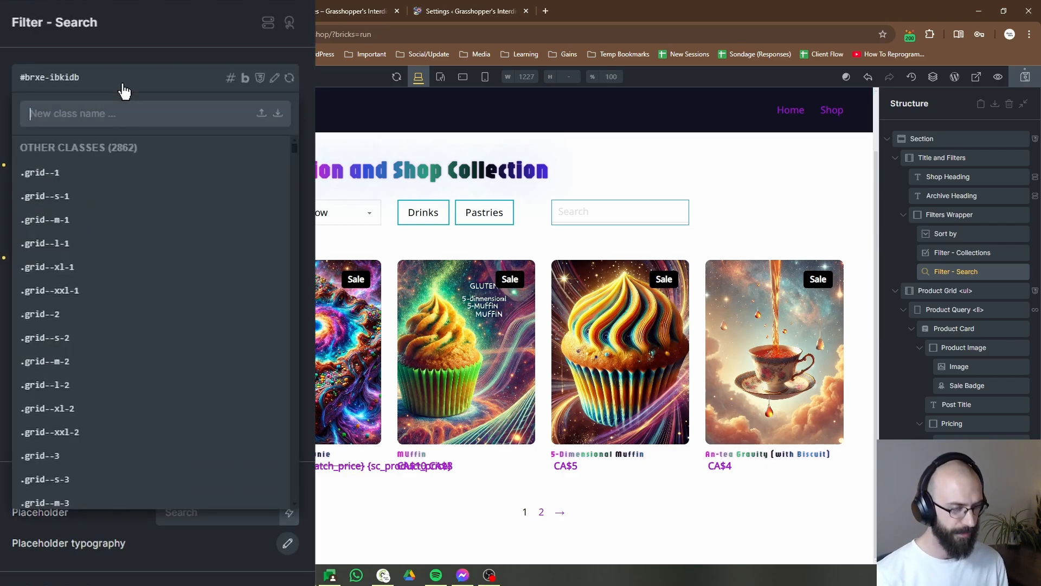
pyautogui.click(996, 219)
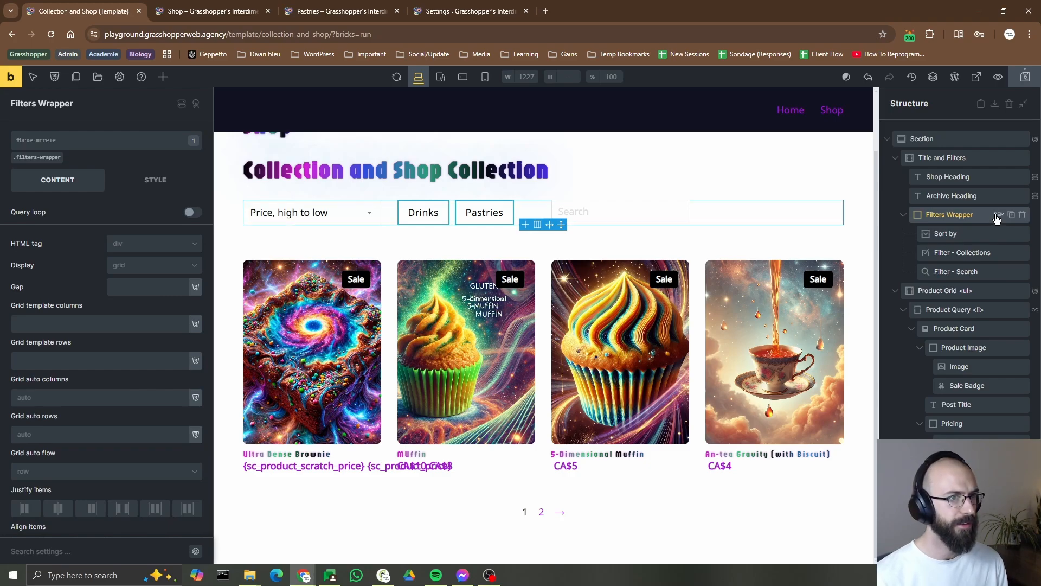
pyautogui.click(999, 215)
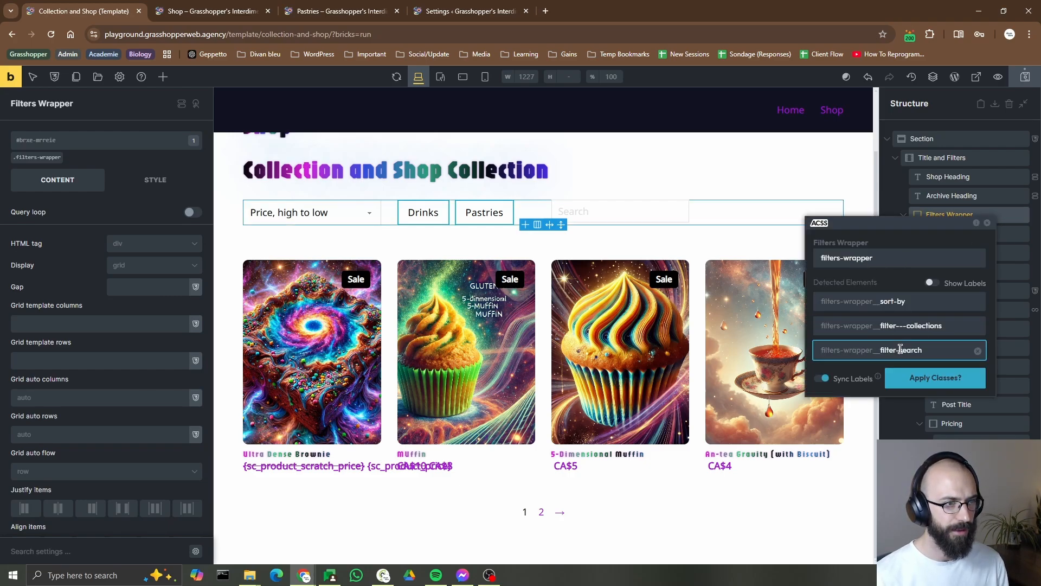
pyautogui.click(935, 377)
pyautogui.click(966, 235)
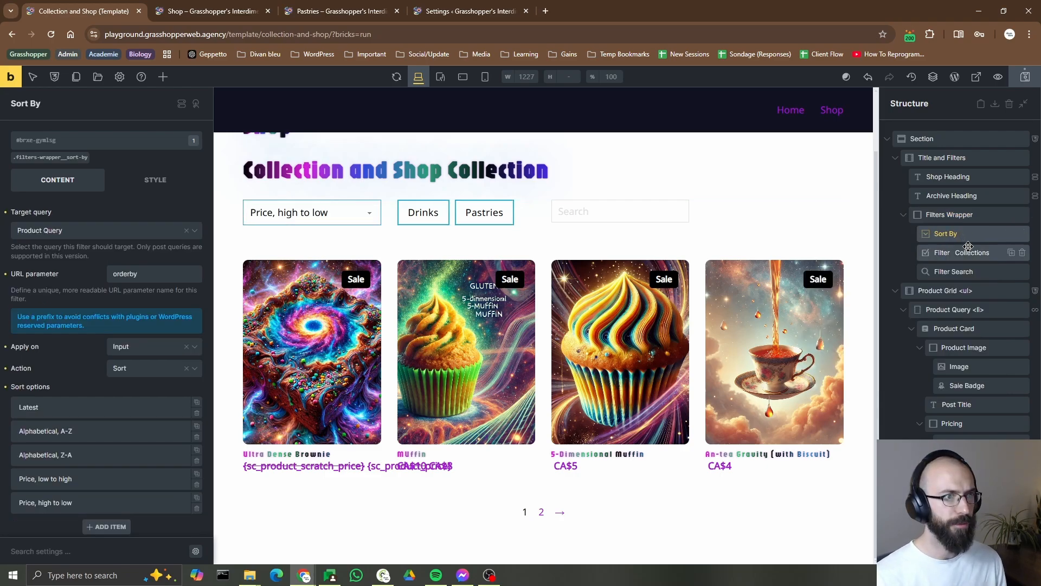
pyautogui.click(969, 254)
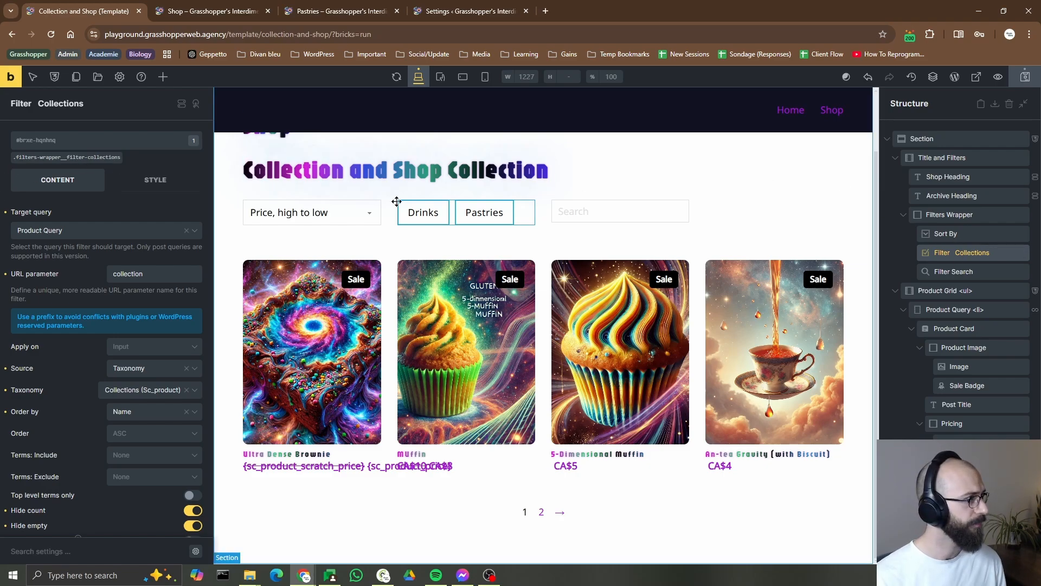
# Add custom CSS to the search filter's .filters-wrapper__filter-search class that sets grid-column to -1 on %root%
pyautogui.click(954, 271)
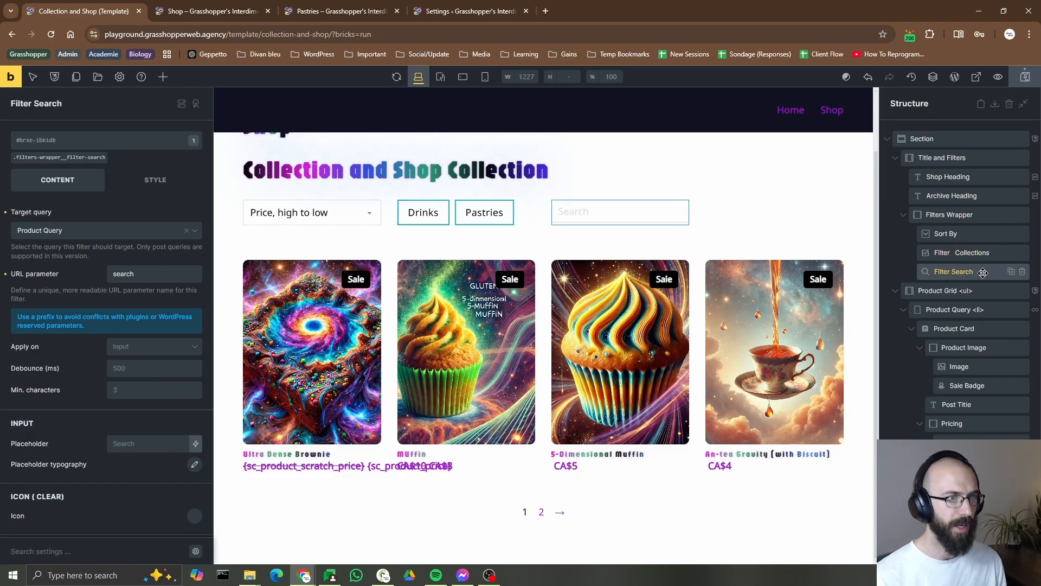
pyautogui.click(57, 157)
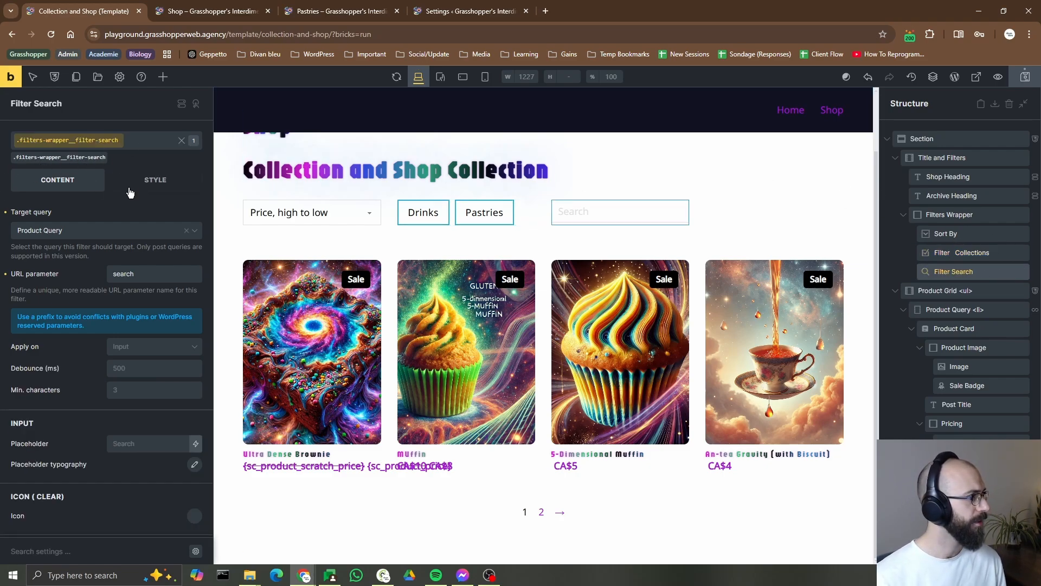
pyautogui.click(154, 180)
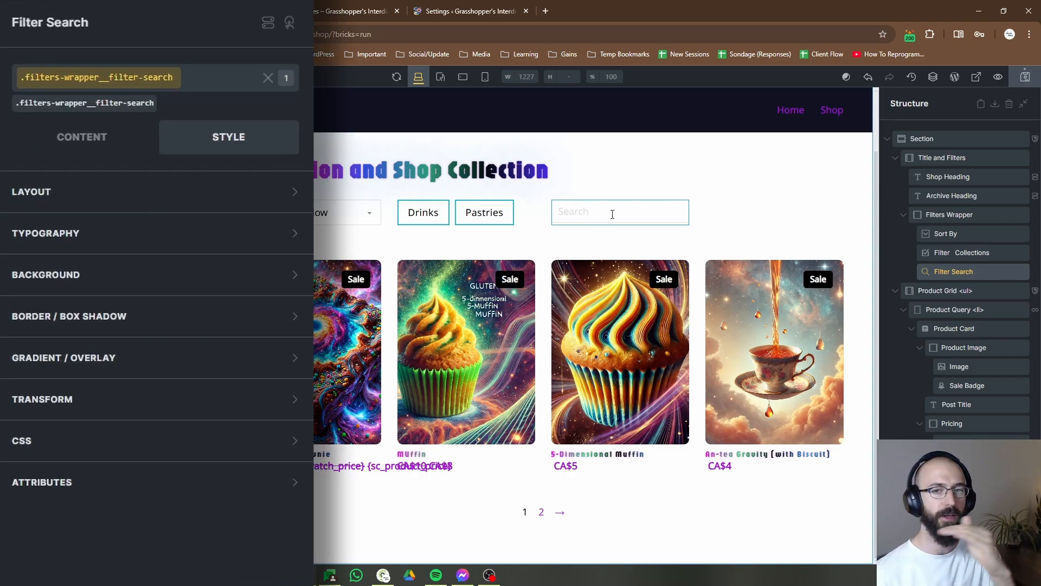
pyautogui.click(189, 428)
pyautogui.scroll(-6, 249, 380)
pyautogui.click(258, 286)
pyautogui.write('r')
pyautogui.press('Tab')
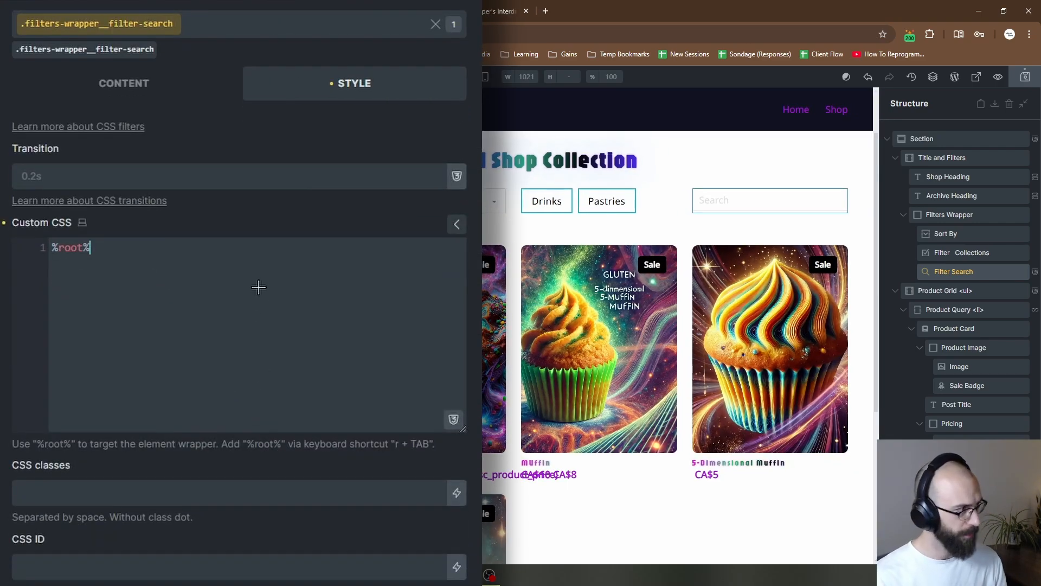
pyautogui.write('{')
pyautogui.press('Return')
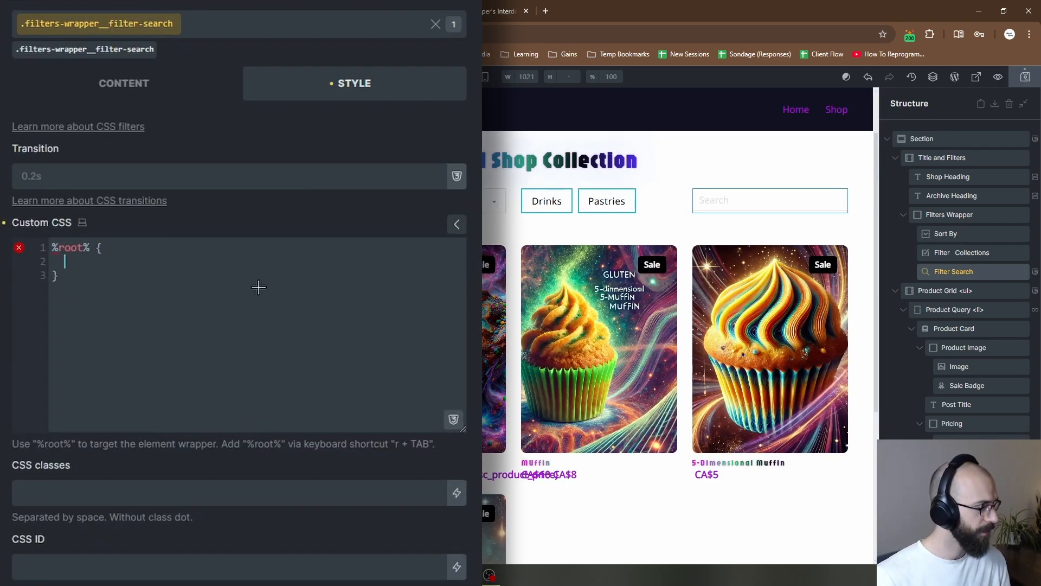
pyautogui.write('grid-')
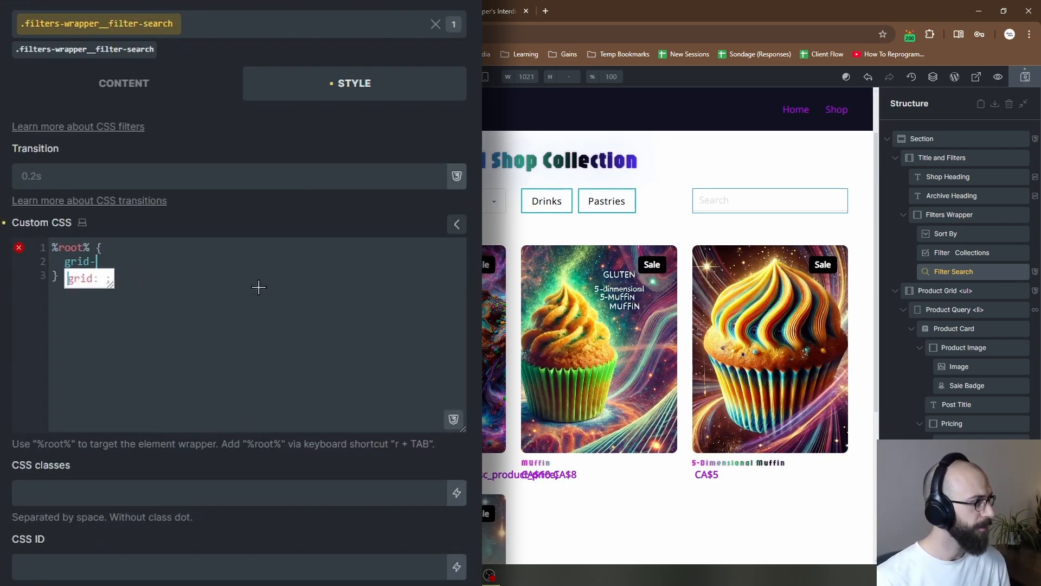
pyautogui.write('column: -1;')
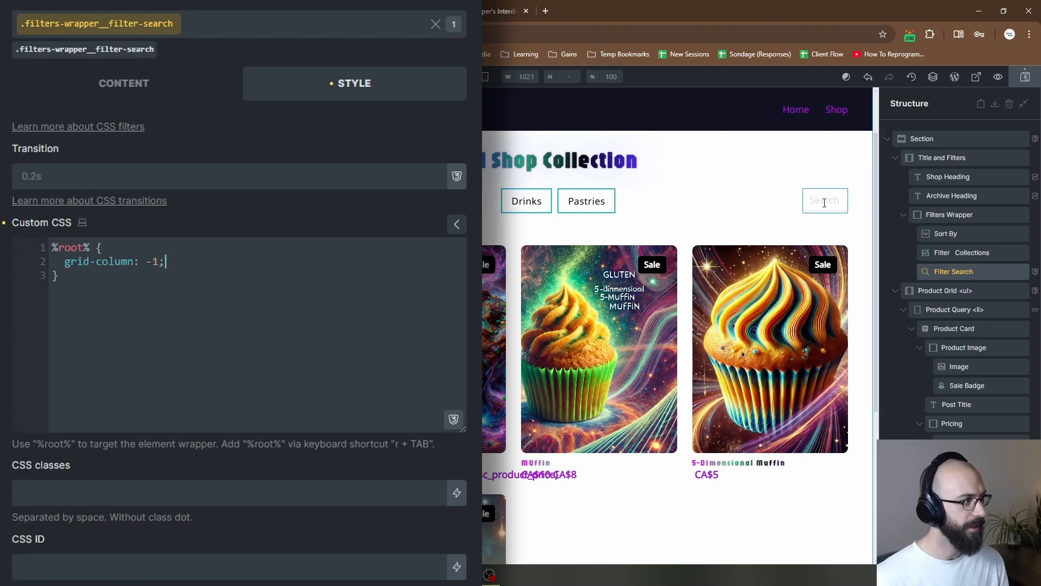
# Change the search filter's grid-column value to -2 / -1
pyautogui.click(145, 262)
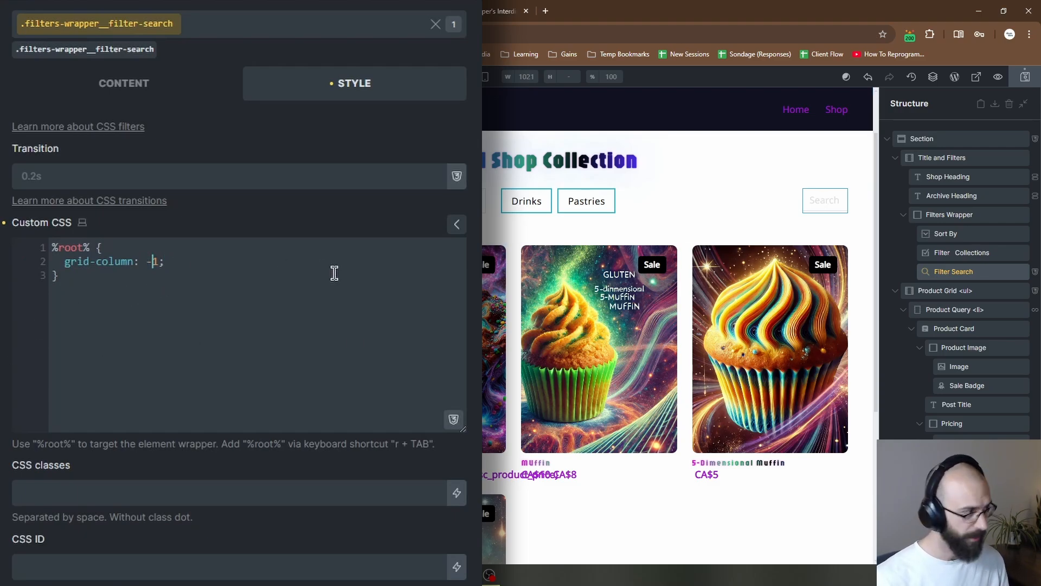
pyautogui.press('BackSpace')
pyautogui.write('2')
pyautogui.press('Delete')
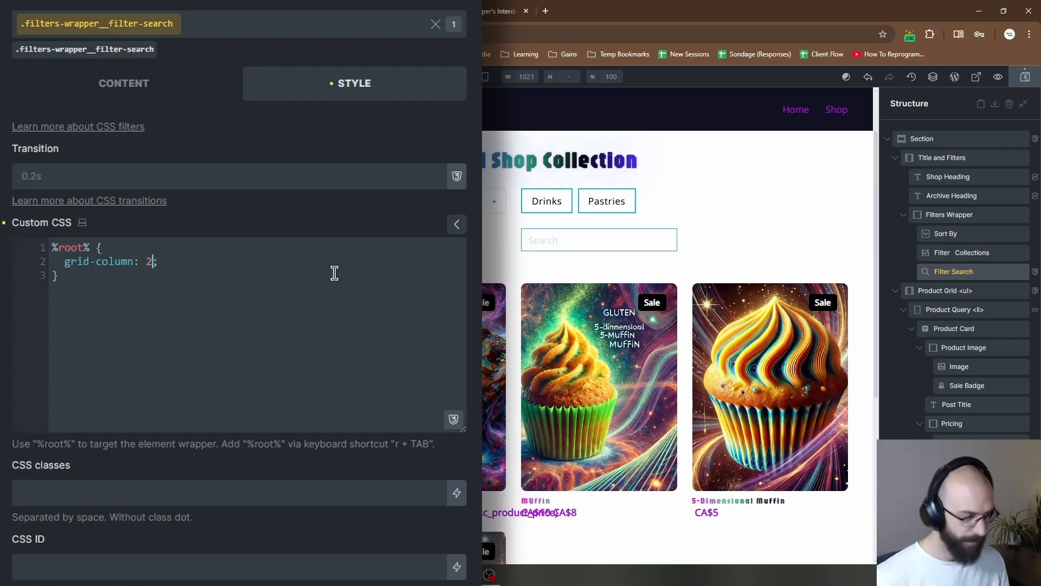
pyautogui.press('BackSpace')
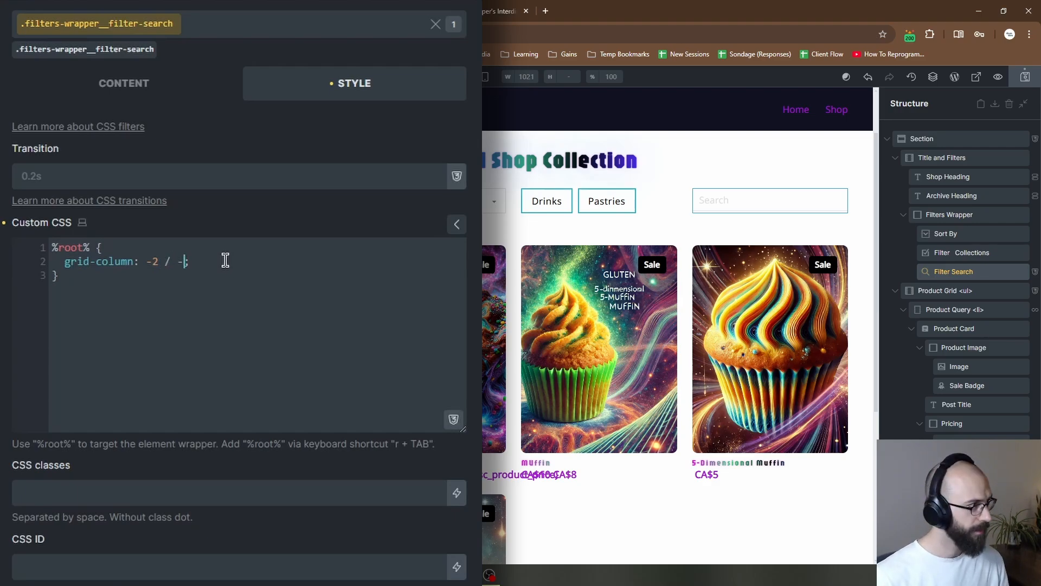
pyautogui.click(265, 261)
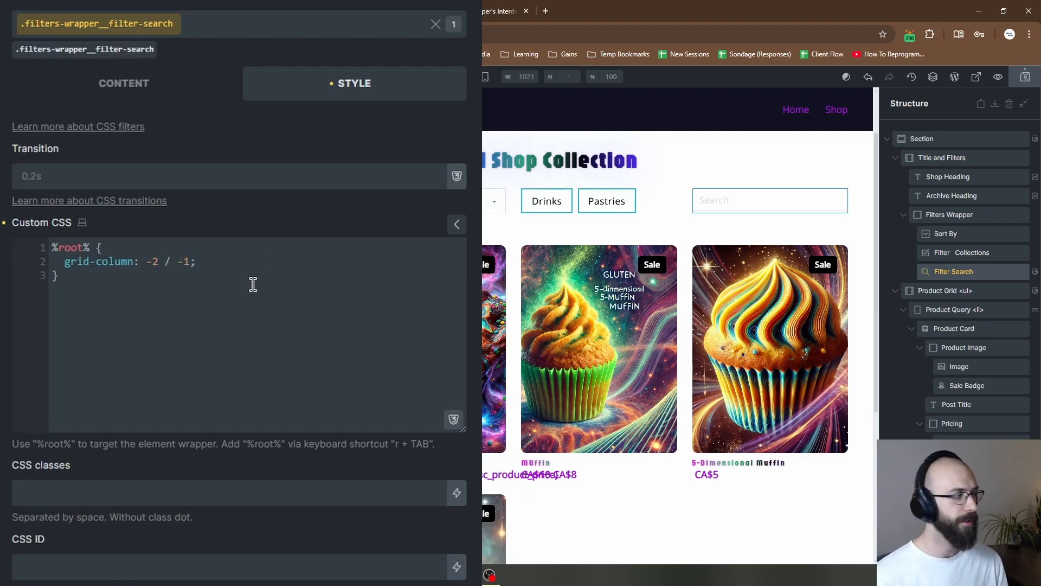
pyautogui.moveTo(140, 261); pyautogui.dragTo(154, 261)
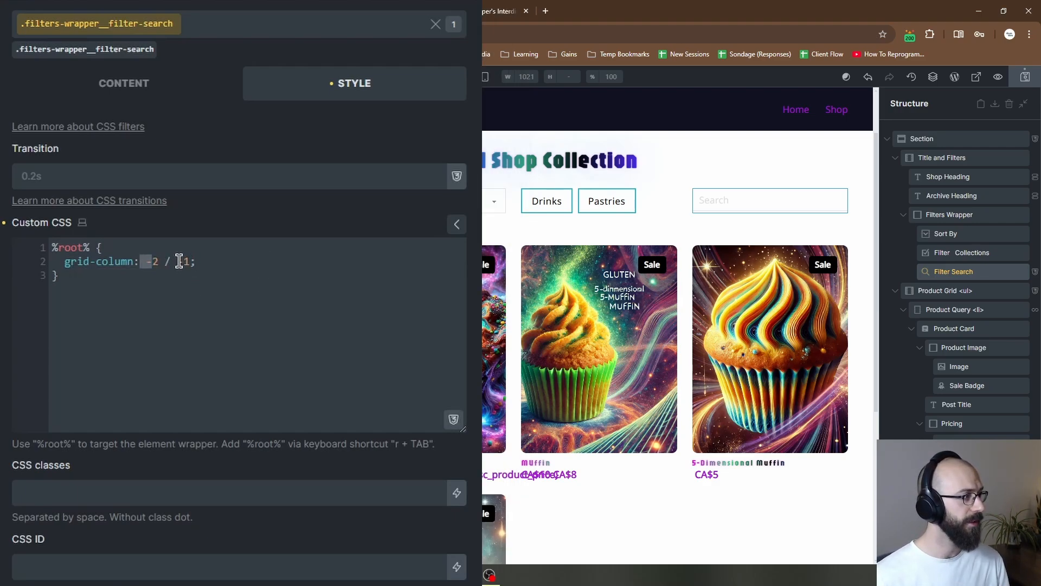
pyautogui.click(258, 278)
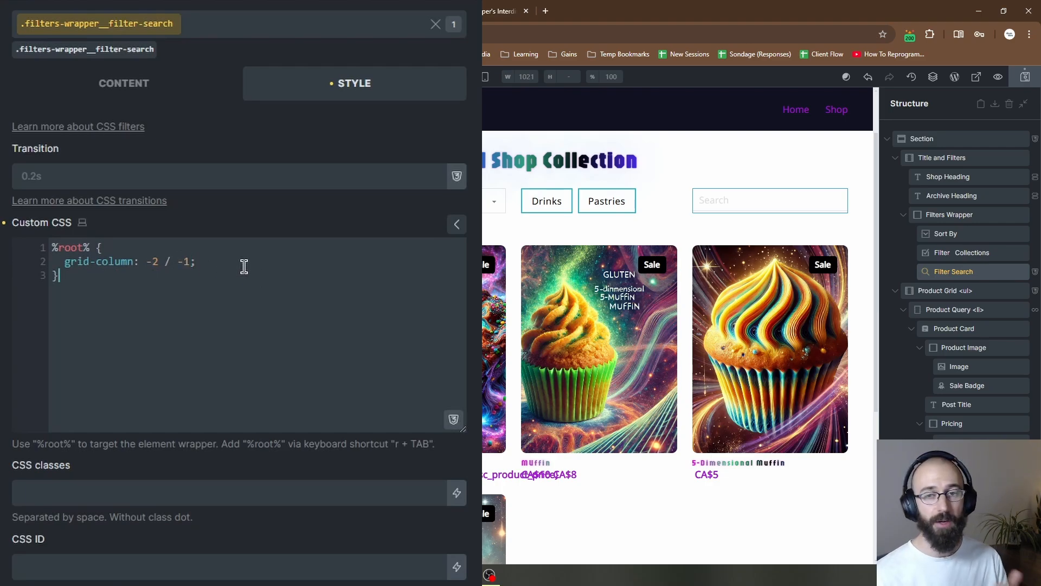
pyautogui.moveTo(144, 261); pyautogui.dragTo(158, 261)
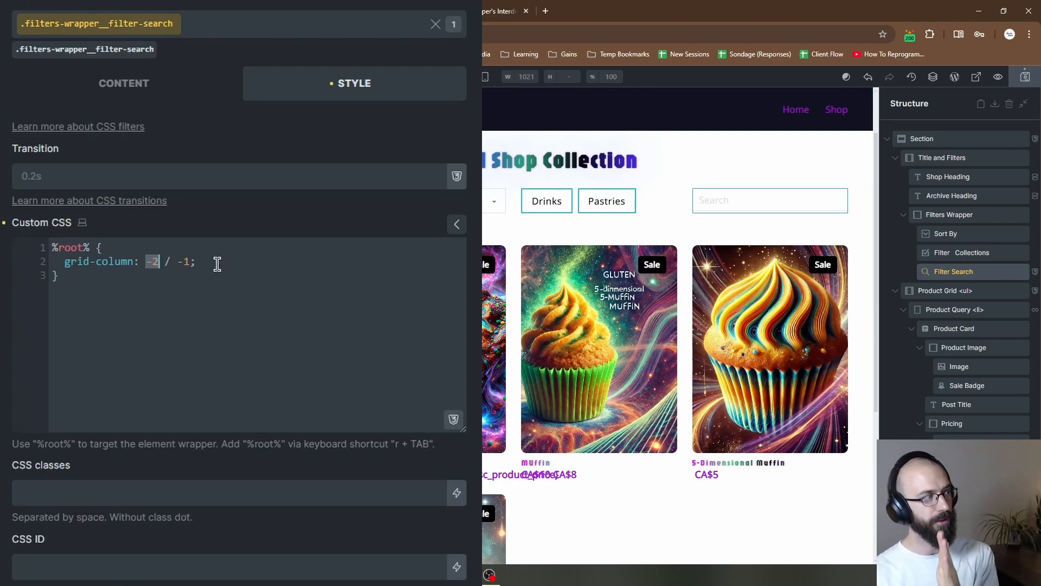
pyautogui.click(191, 262)
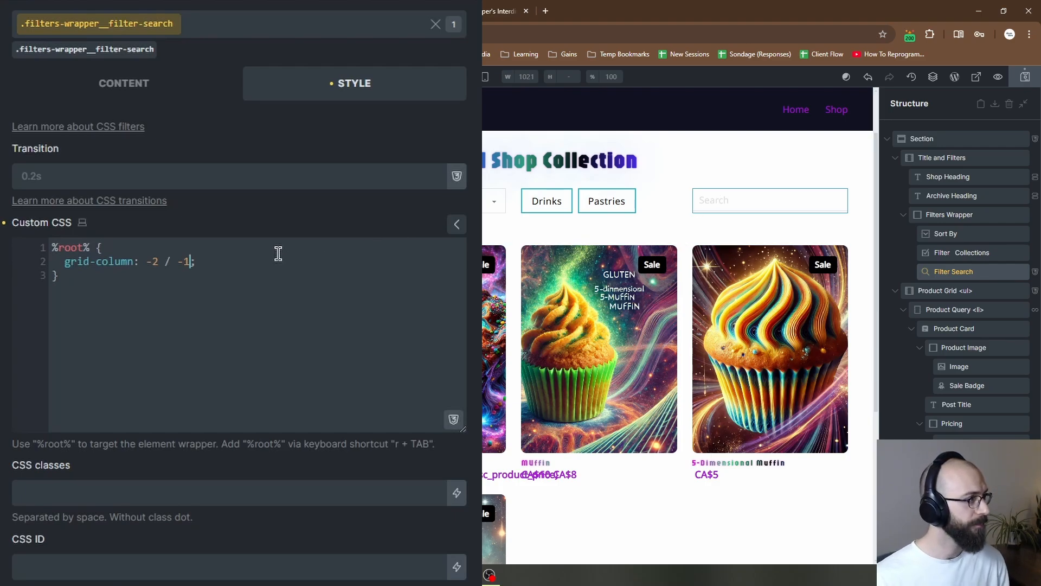
pyautogui.click(213, 261)
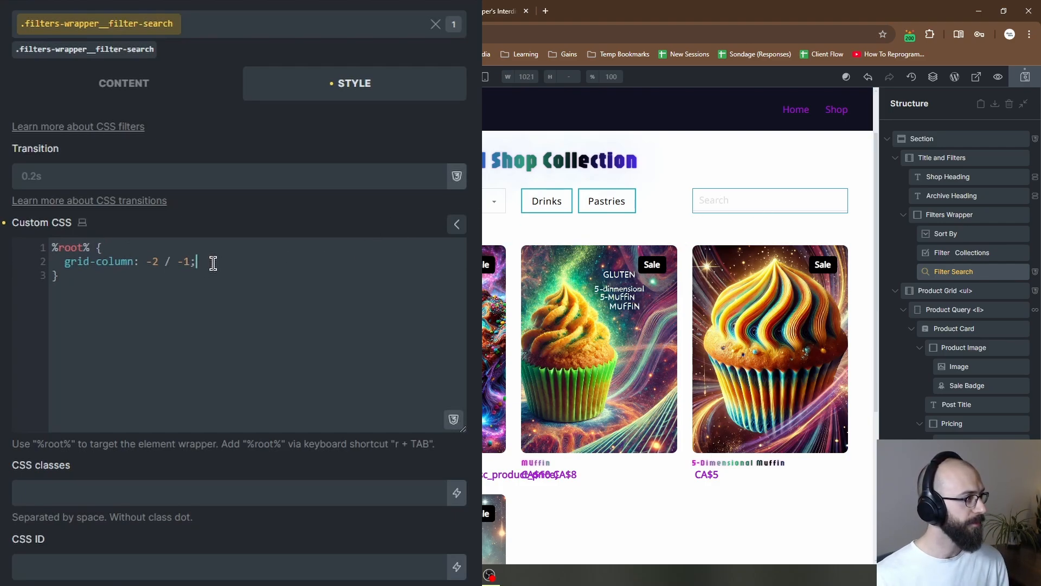
# Add grid-row: 1 to the search filter's %root% rule in its custom CSS
pyautogui.press('Return')
pyautogui.write('grid')
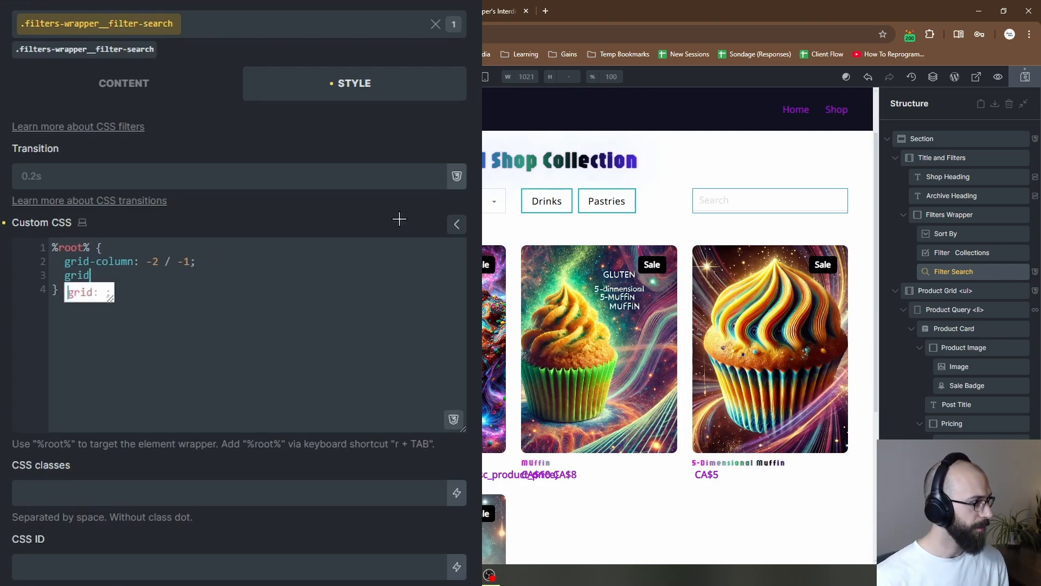
pyautogui.write('-row: 1;')
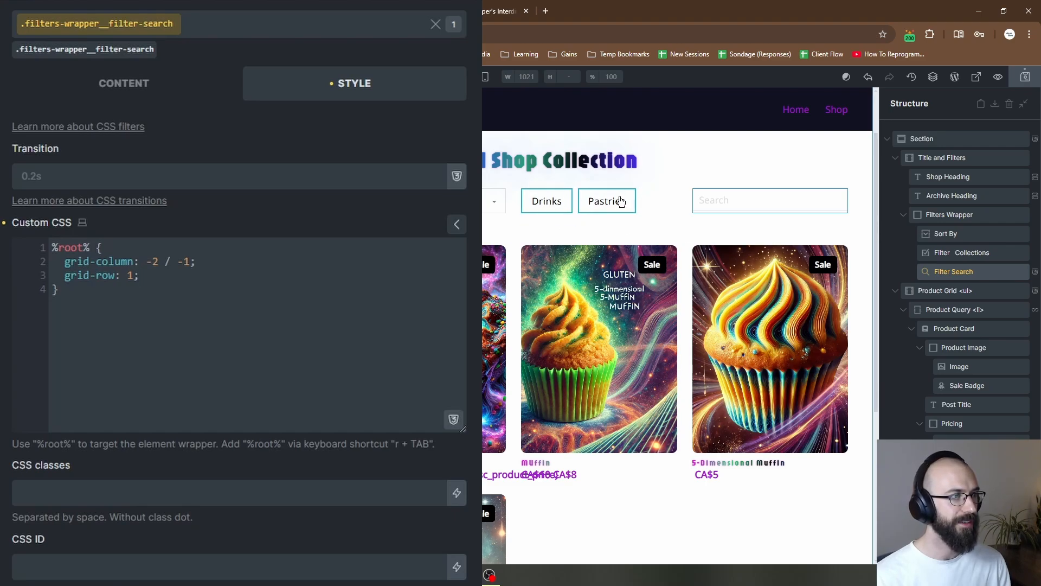
# Add custom CSS to the Filter Collections element that sets grid-column to span 2 on %root%, and save the template
pyautogui.click(937, 249)
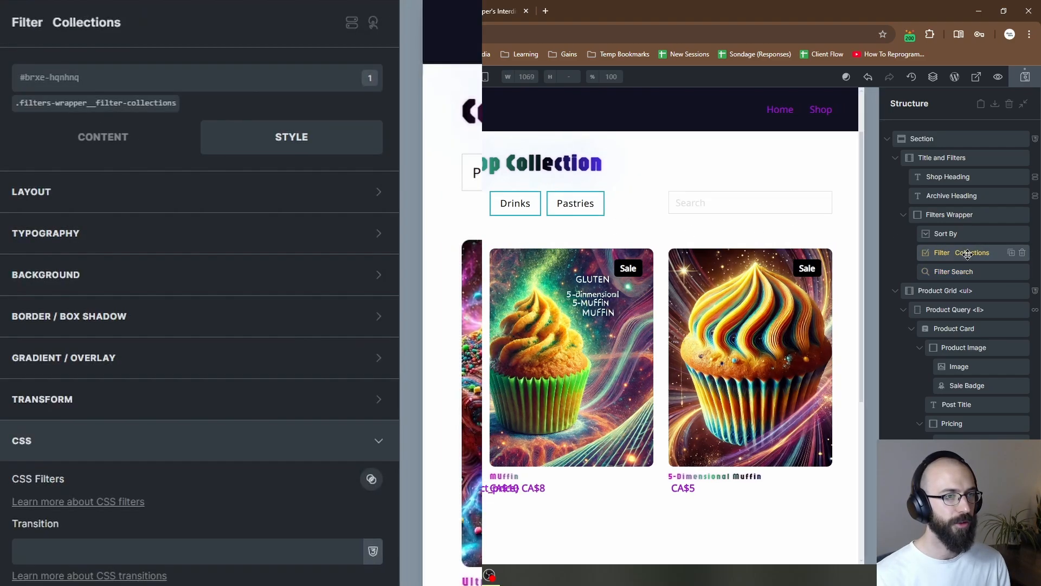
pyautogui.scroll(-1, 566, 159)
pyautogui.scroll(2, 624, 228)
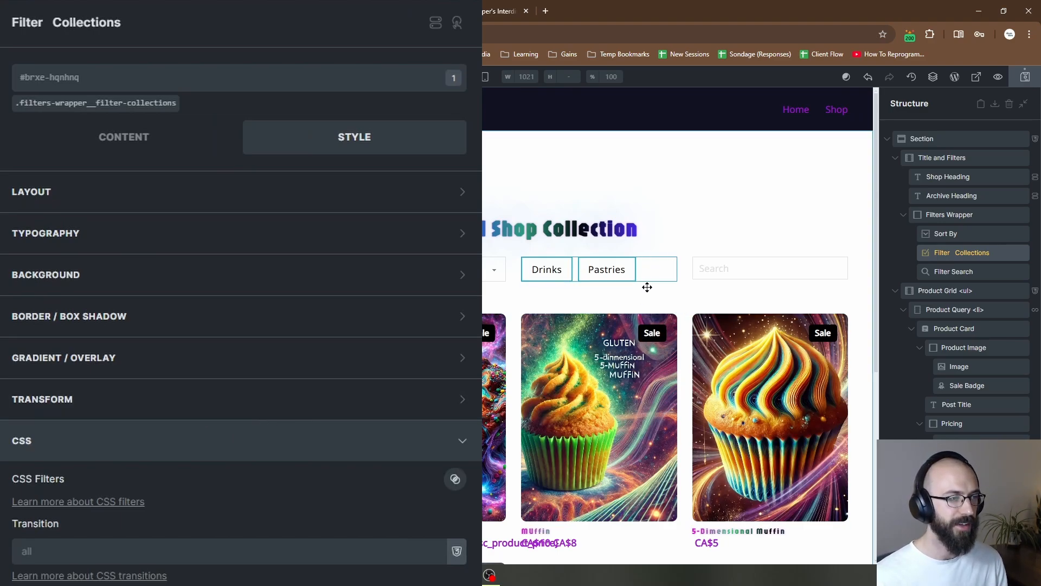
pyautogui.scroll(-3, 292, 434)
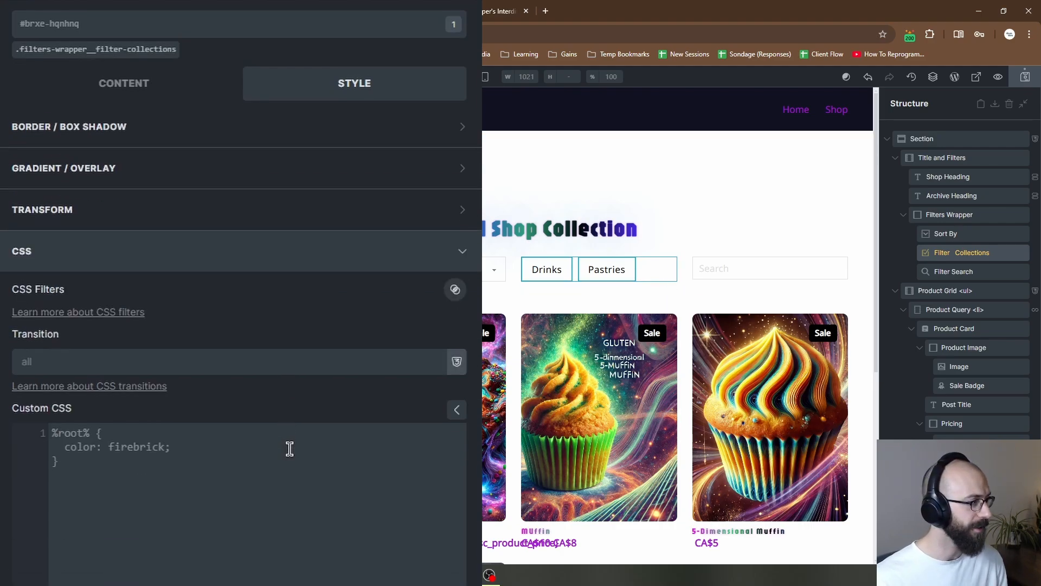
pyautogui.click(253, 457)
pyautogui.write('%root% ')
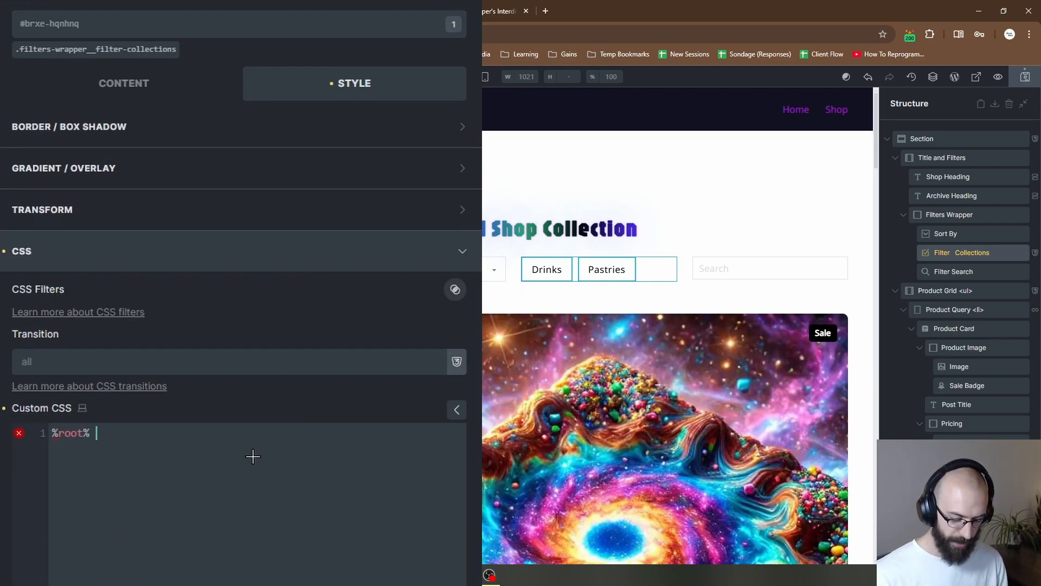
pyautogui.write('{')
pyautogui.press('Return')
pyautogui.write('grid-column')
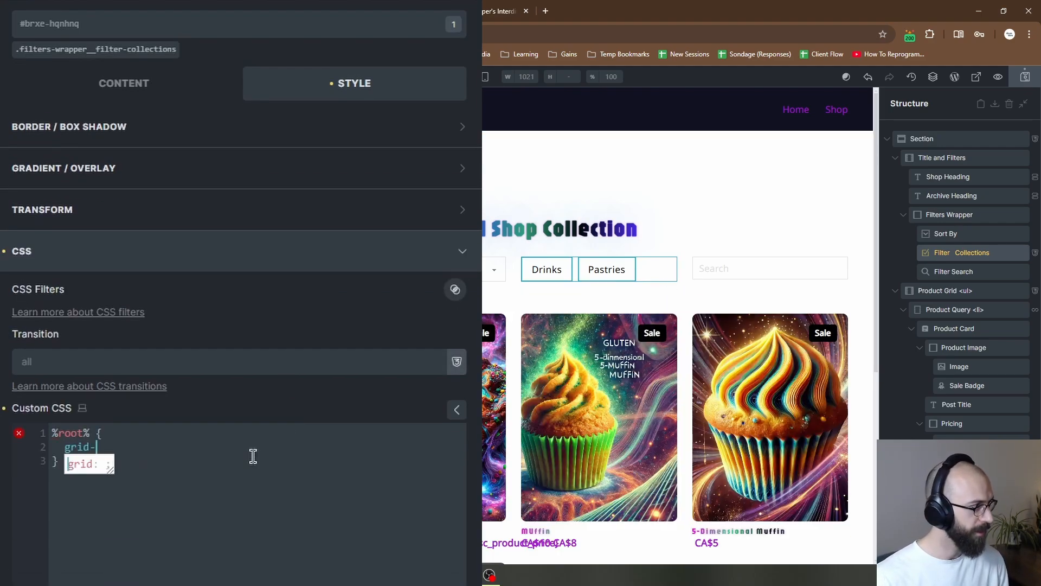
pyautogui.write(': span 2;')
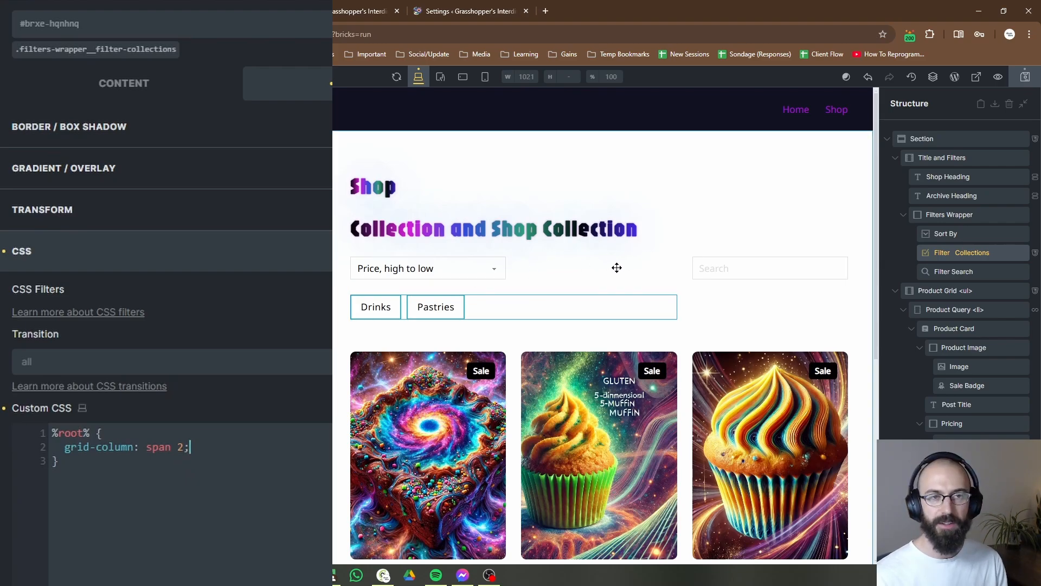
pyautogui.click(1023, 80)
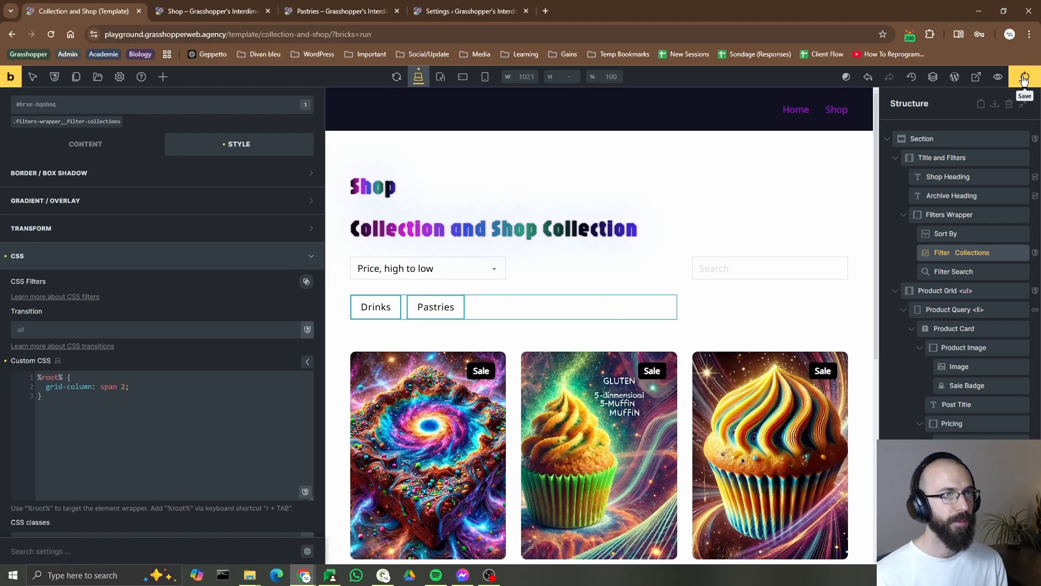
# Reload the live Shop page and examine the filter layout at several narrower window widths
pyautogui.click(200, 6)
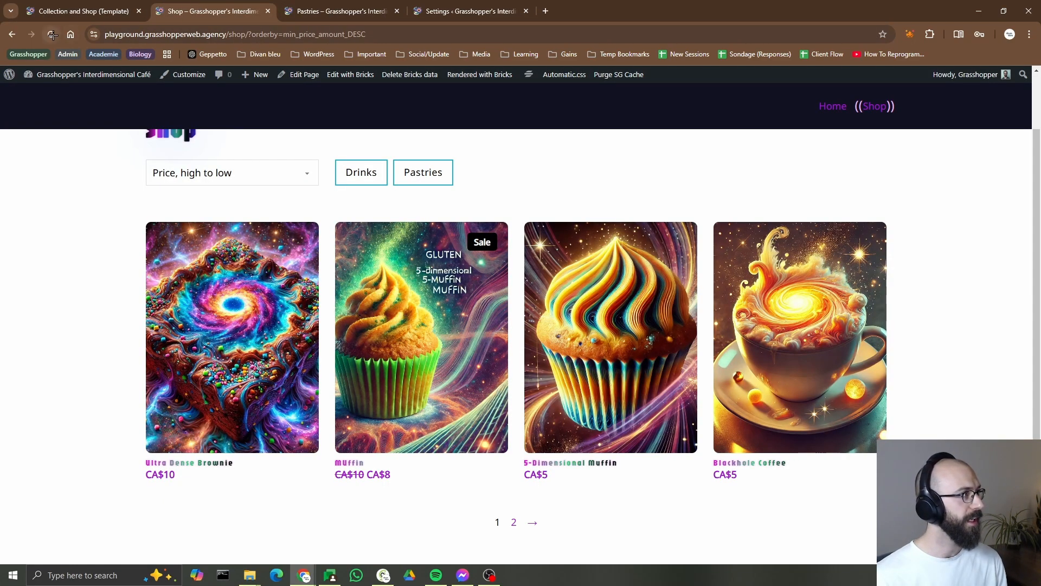
pyautogui.click(53, 35)
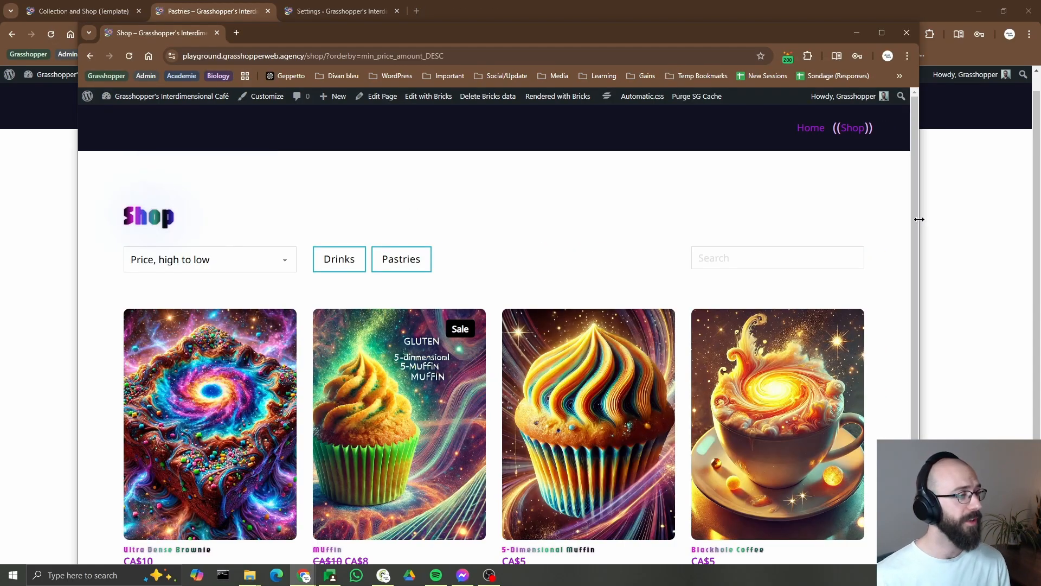
pyautogui.moveTo(919, 219); pyautogui.dragTo(706, 271)
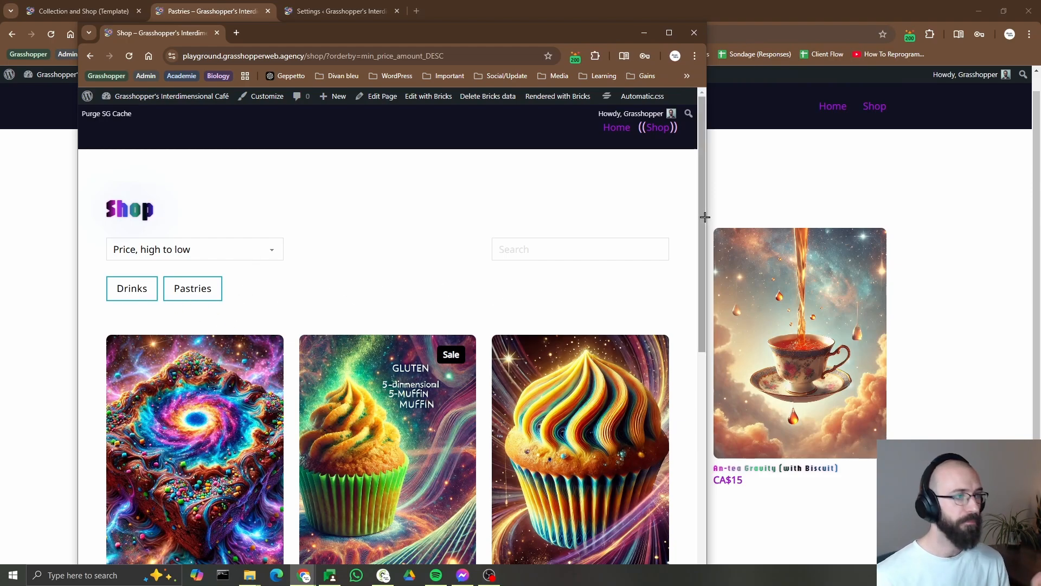
pyautogui.moveTo(708, 186); pyautogui.dragTo(742, 163)
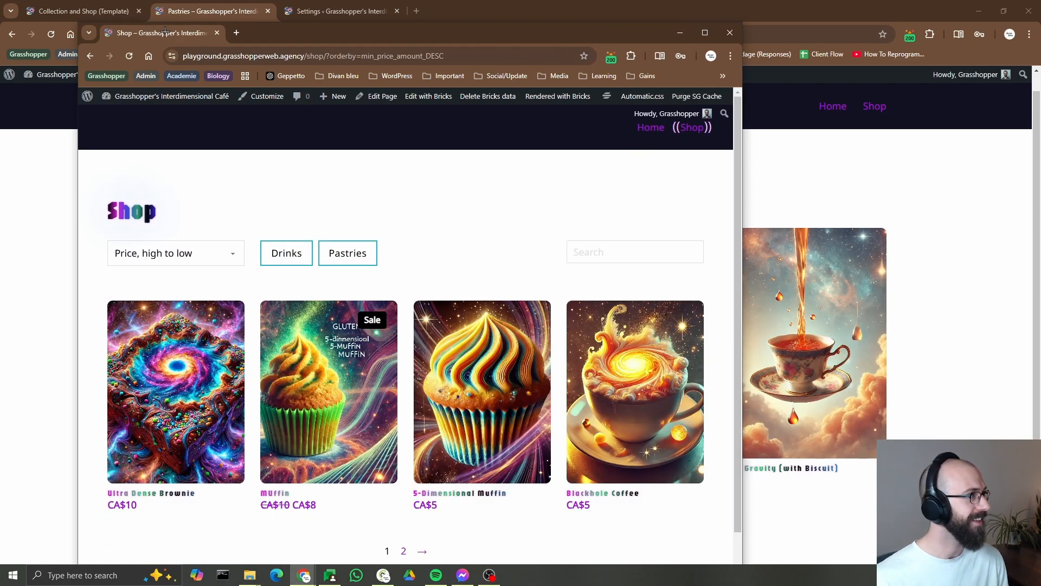
pyautogui.moveTo(165, 33); pyautogui.dragTo(325, 11)
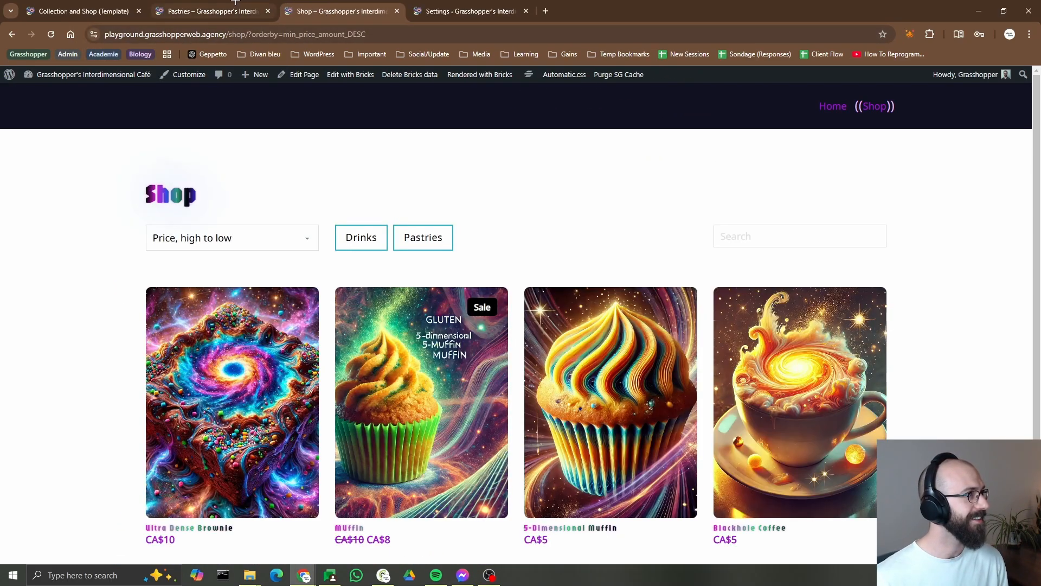
pyautogui.click(103, 10)
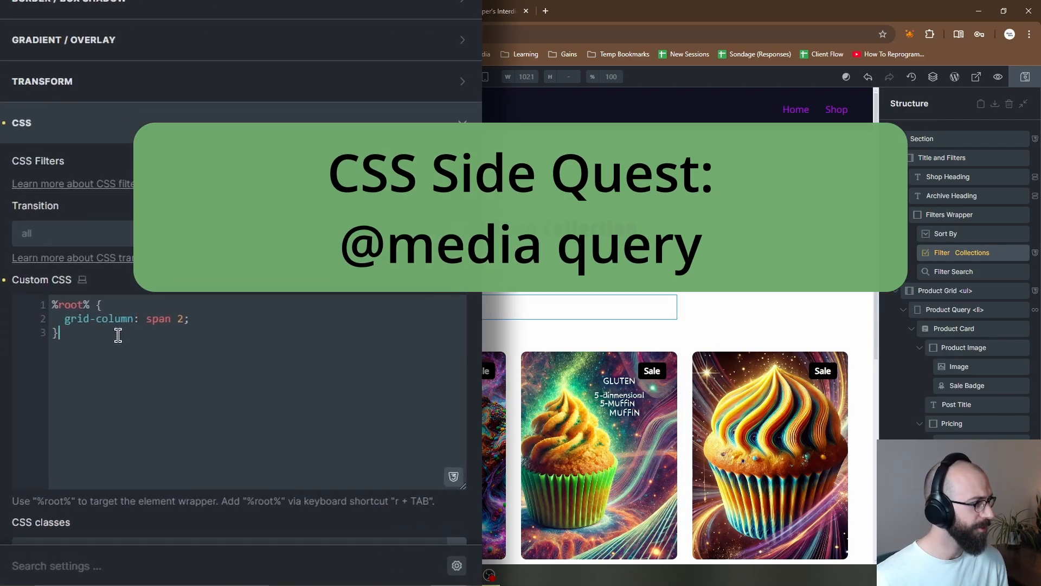
pyautogui.press('Return')
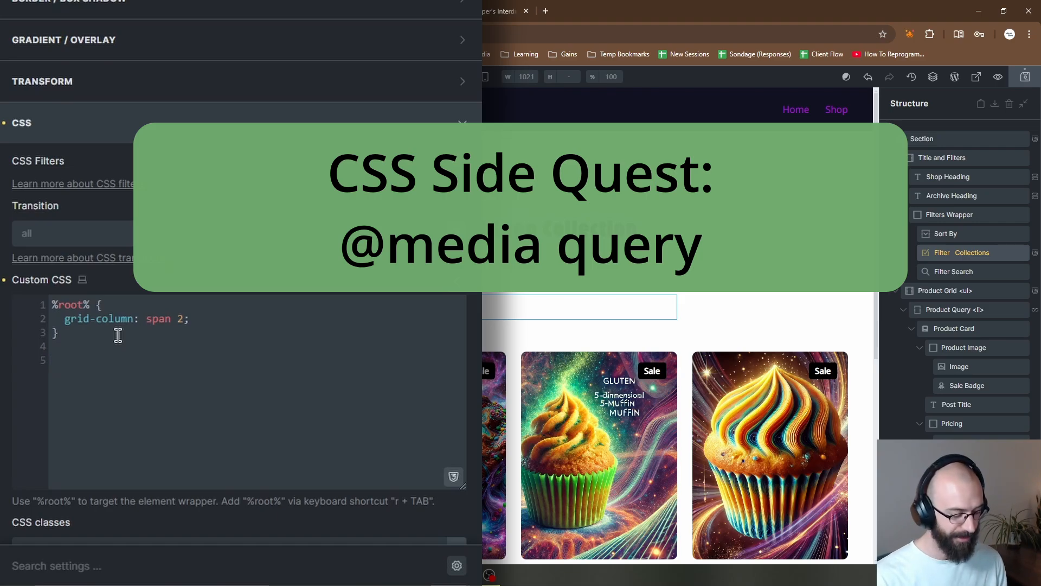
pyautogui.write('@media')
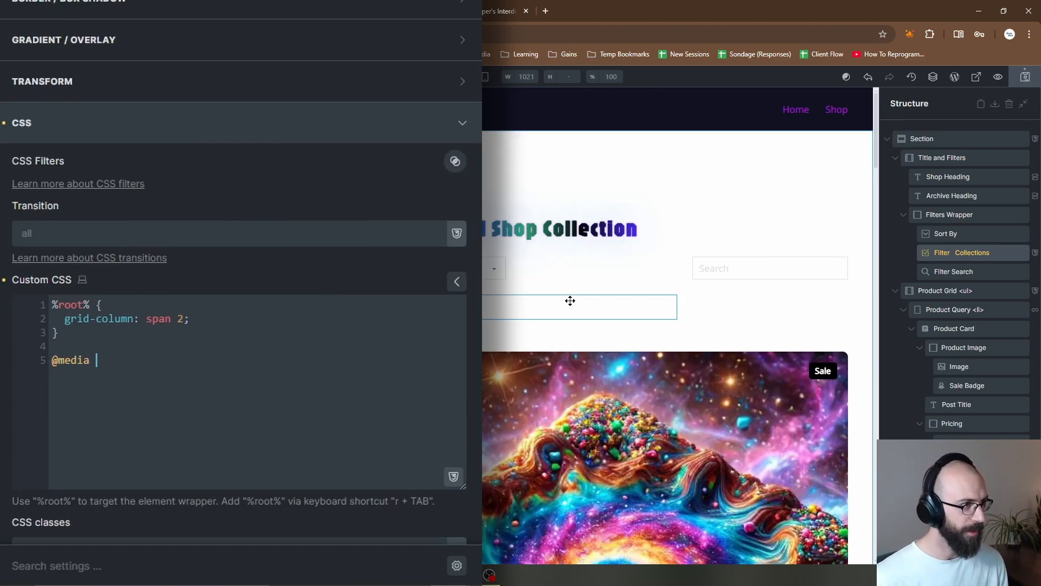
# Narrow the live Shop page to phone width to examine how the three filters arrange
pyautogui.click(322, 8)
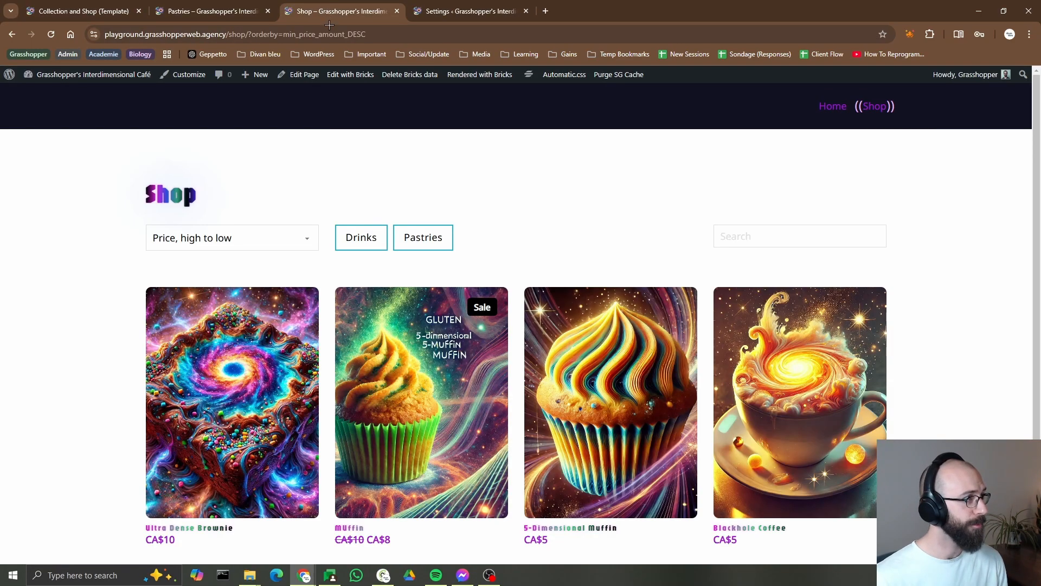
pyautogui.moveTo(330, 22); pyautogui.dragTo(217, 37)
pyautogui.moveTo(662, 216); pyautogui.dragTo(433, 253)
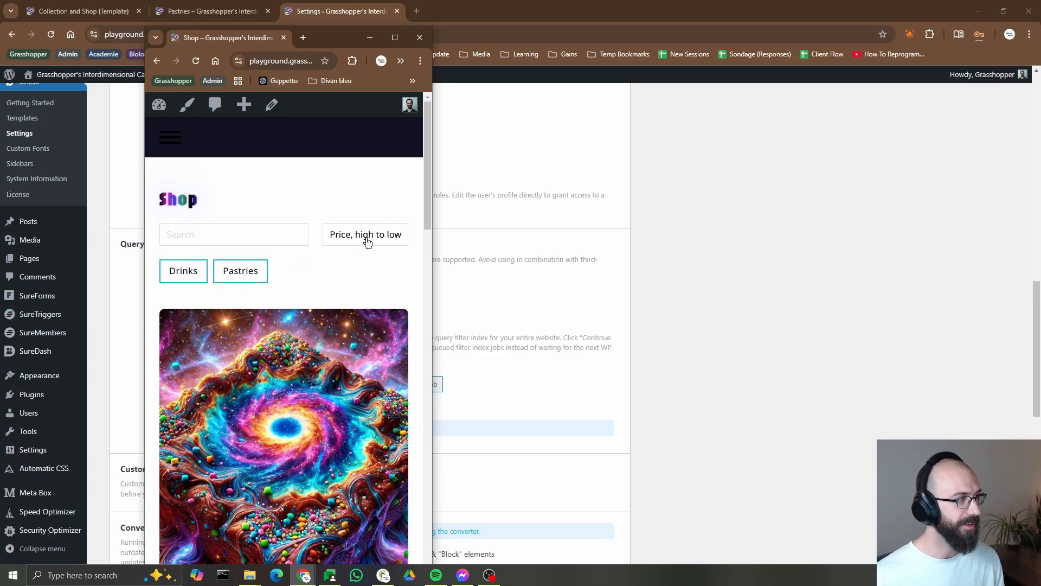
pyautogui.moveTo(248, 39); pyautogui.dragTo(234, 10)
pyautogui.click(81, 7)
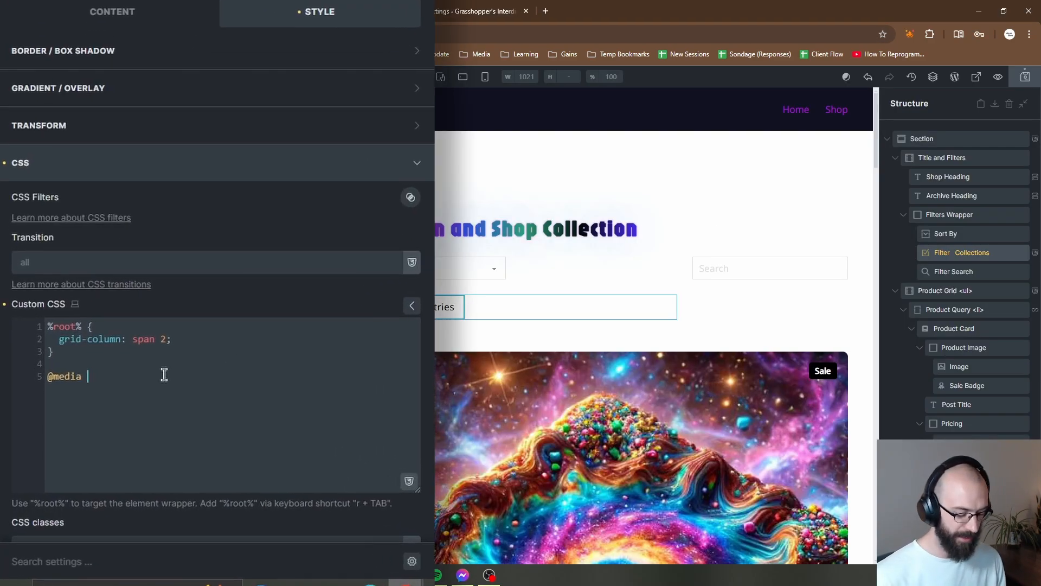
pyautogui.write('(')
pyautogui.write('width')
pyautogui.press('BackSpace')
pyautogui.press('BackSpace')
pyautogui.press('BackSpace')
pyautogui.press('BackSpace')
pyautogui.press('BackSpace')
pyautogui.write('max-')
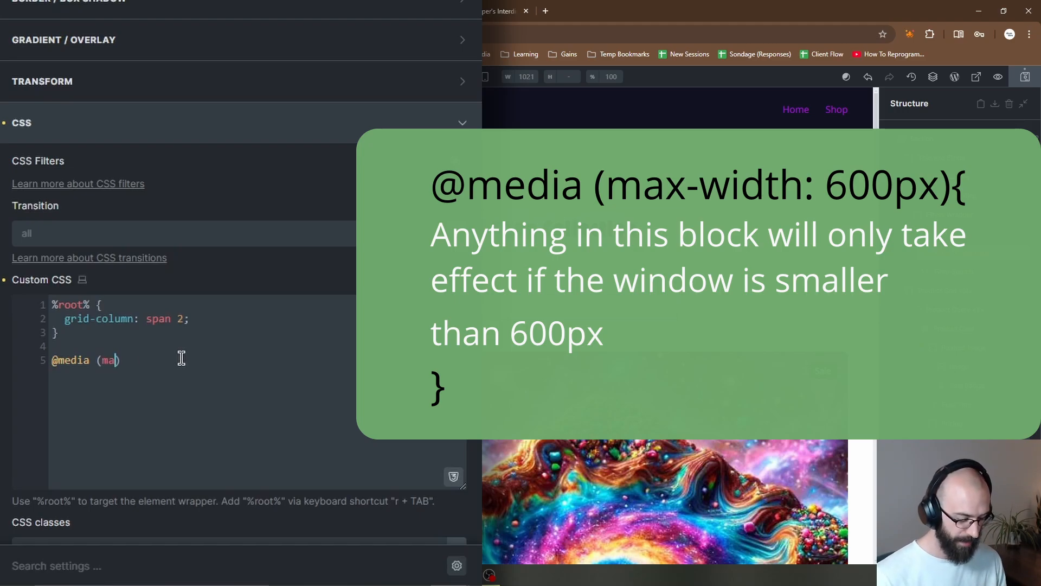
pyautogui.write('width: ')
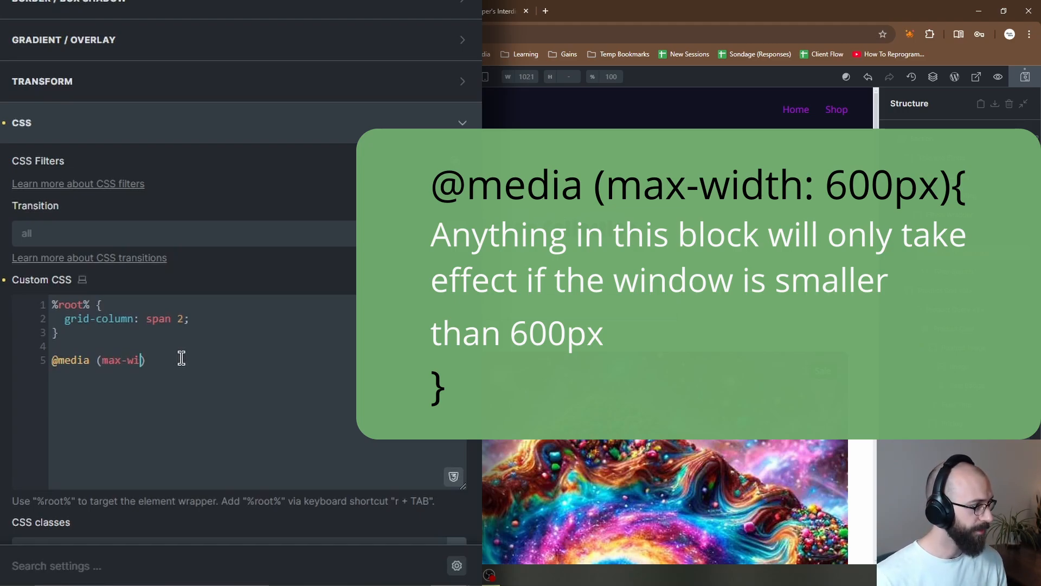
pyautogui.write('600px)')
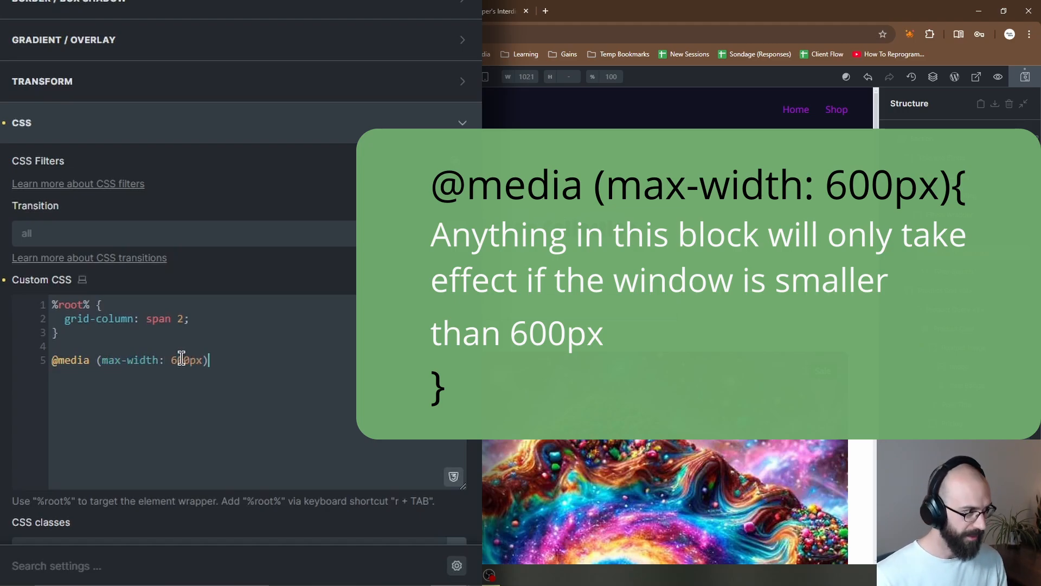
pyautogui.write('{')
pyautogui.press('Return')
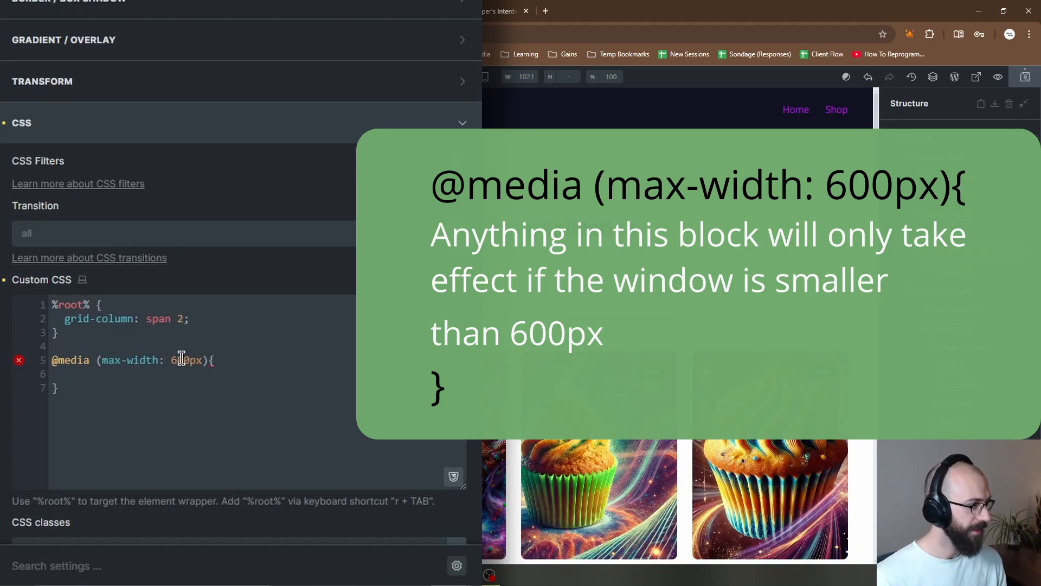
# Inside the 600px media query, add a %root% rule that sets grid-column to span 1
pyautogui.scroll(-3, 323, 400)
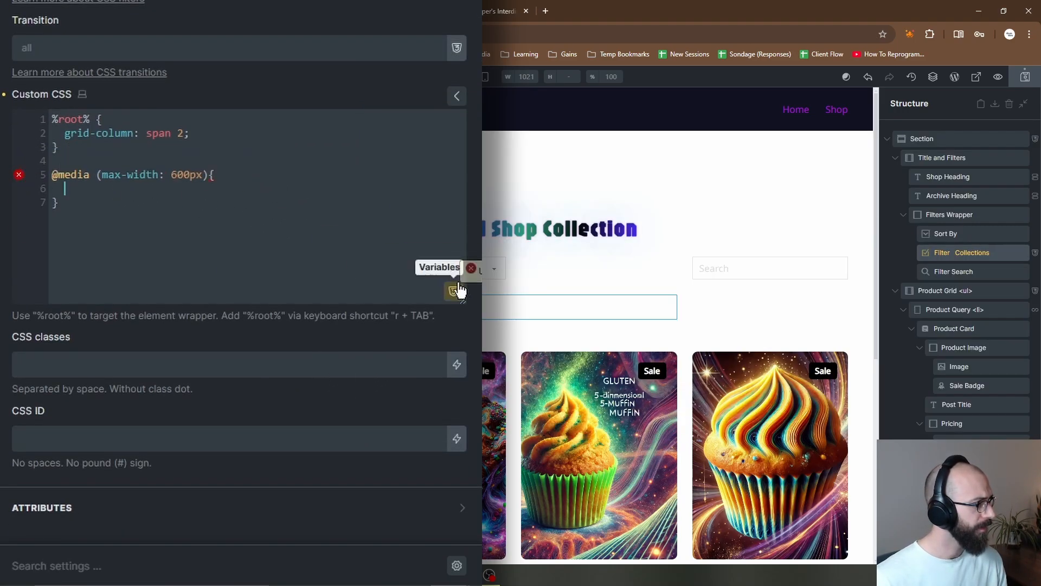
pyautogui.write('r')
pyautogui.press('Tab')
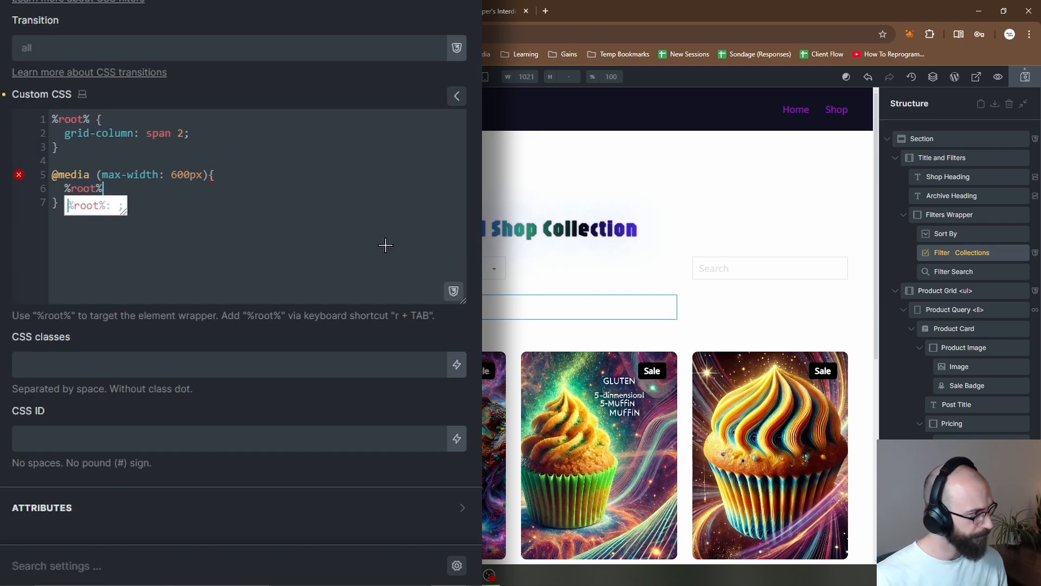
pyautogui.write('{')
pyautogui.press('Return')
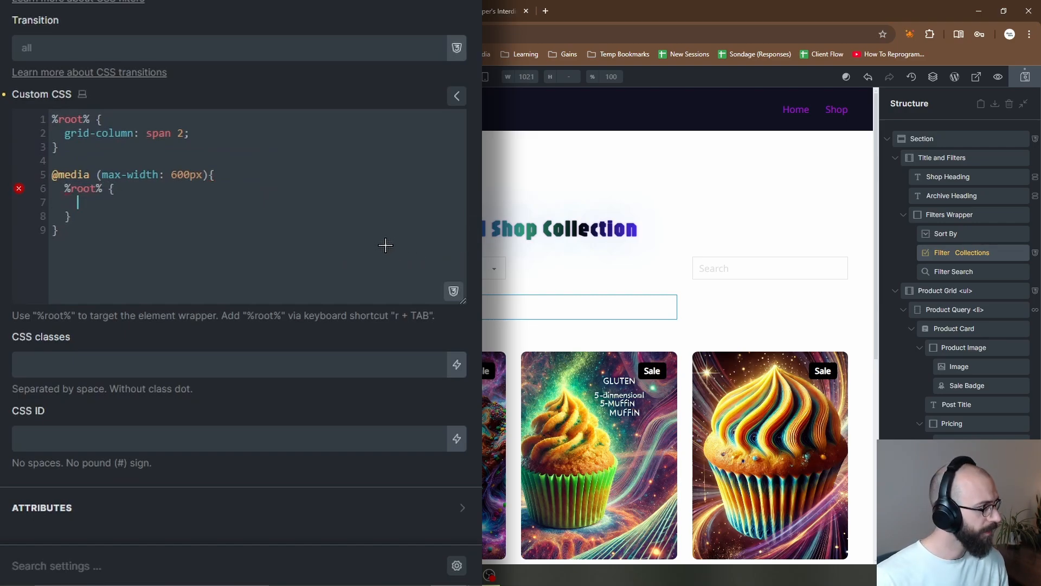
pyautogui.write('grid-')
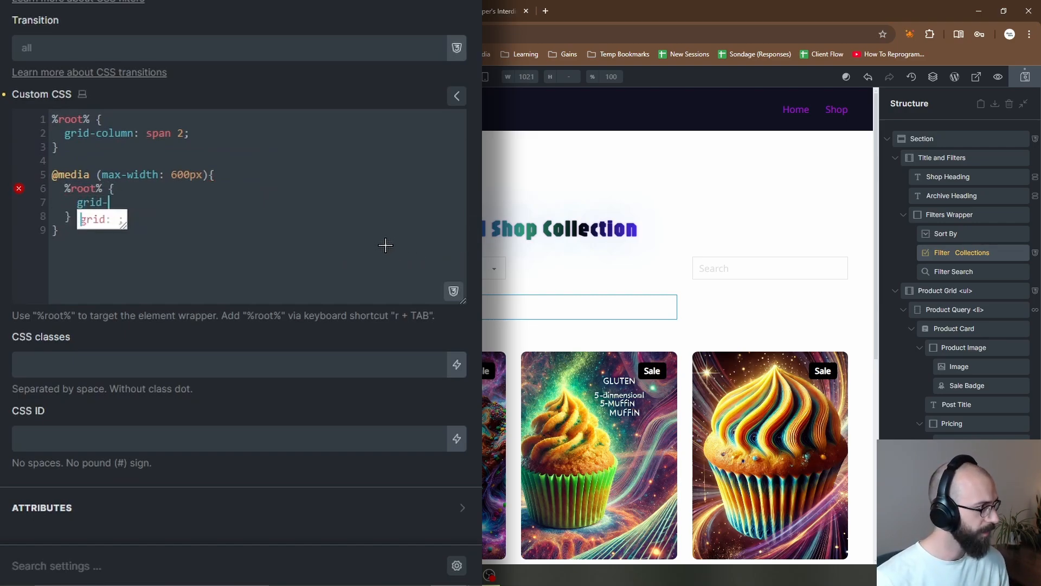
pyautogui.write('column: ')
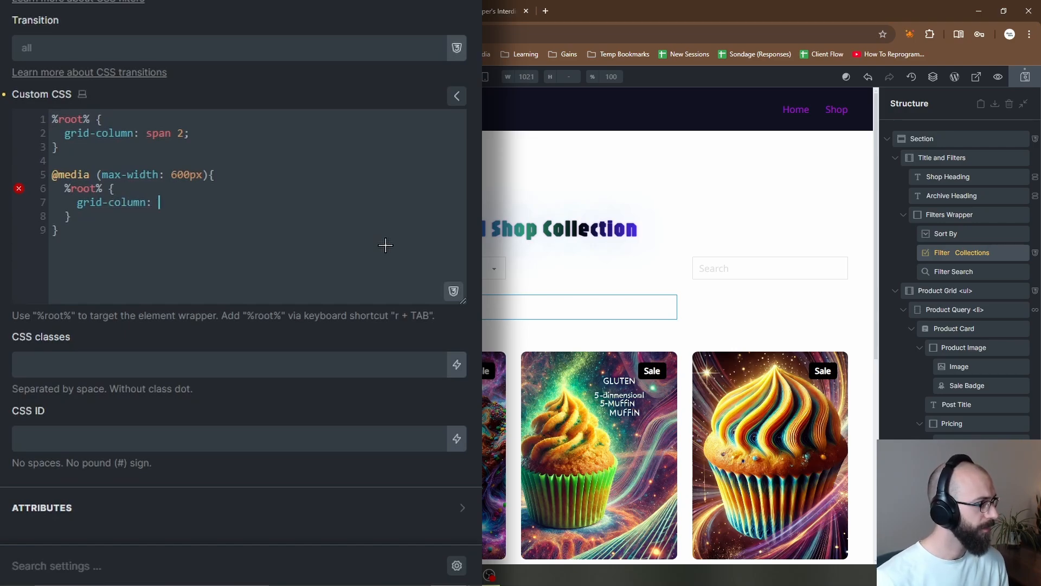
pyautogui.write('span 1;')
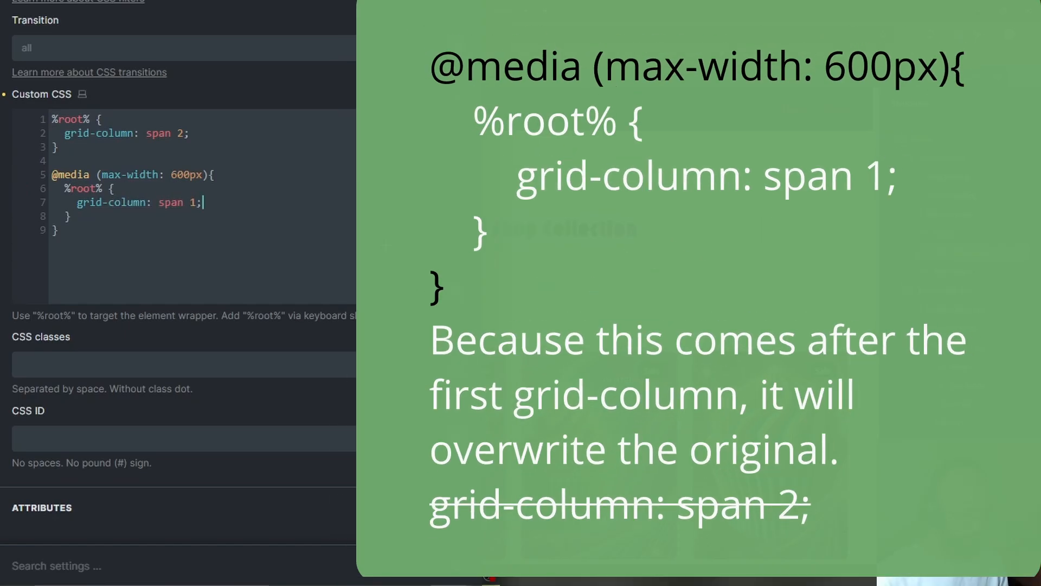
pyautogui.click(166, 187)
pyautogui.moveTo(51, 175); pyautogui.dragTo(96, 176)
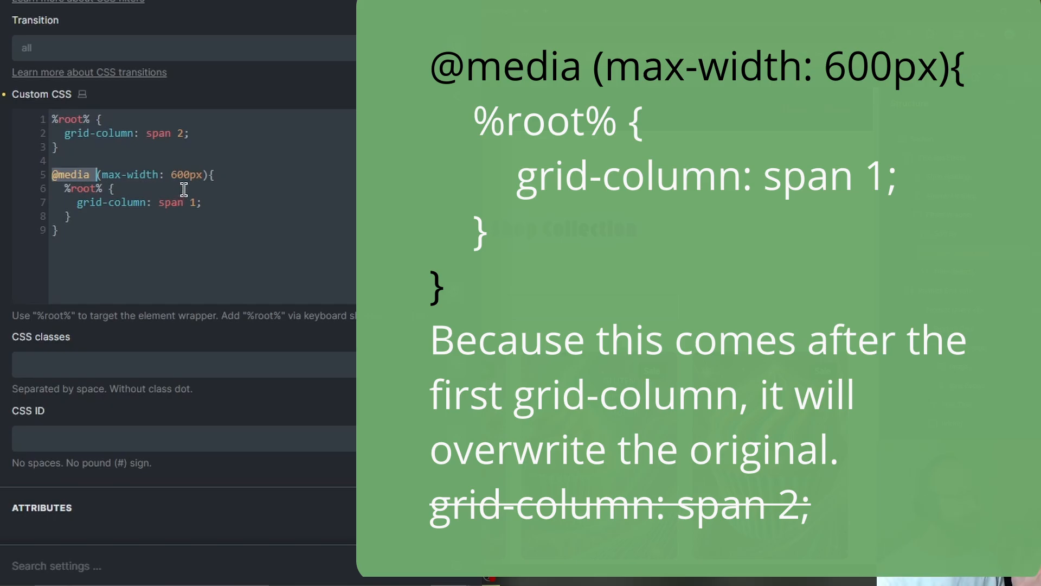
pyautogui.click(67, 191)
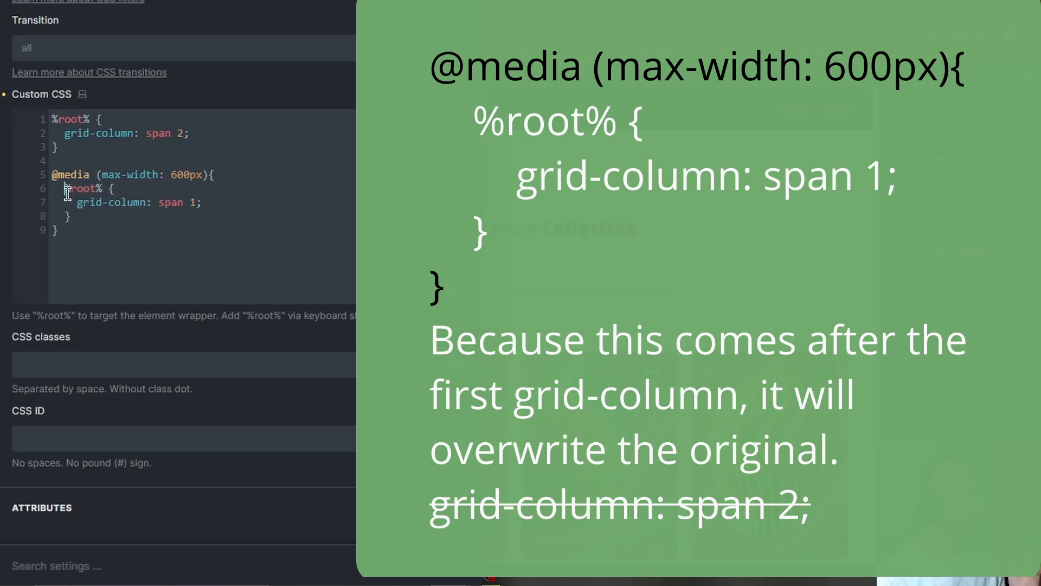
pyautogui.moveTo(67, 191); pyautogui.dragTo(107, 214)
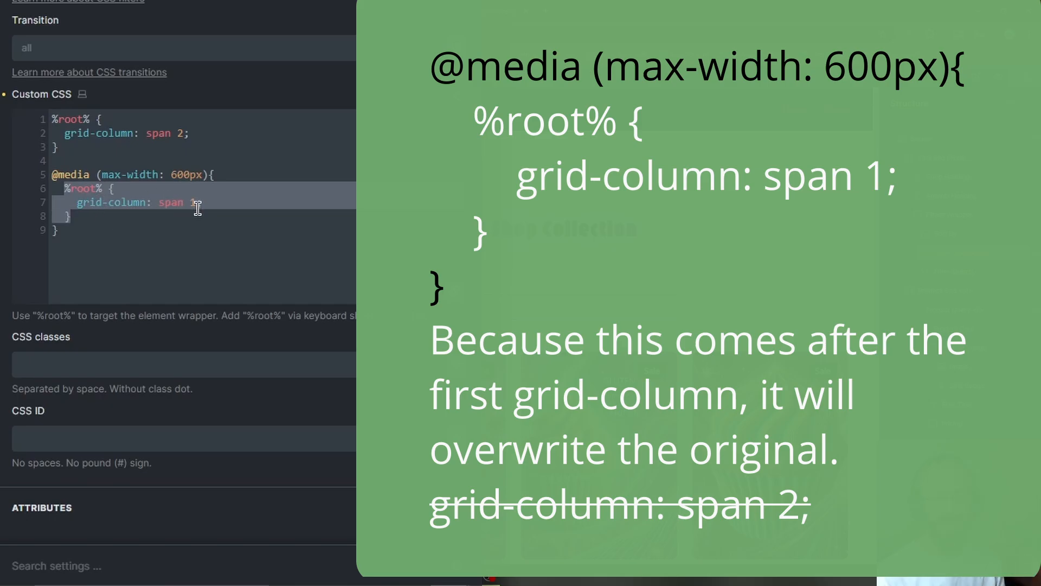
pyautogui.click(216, 128)
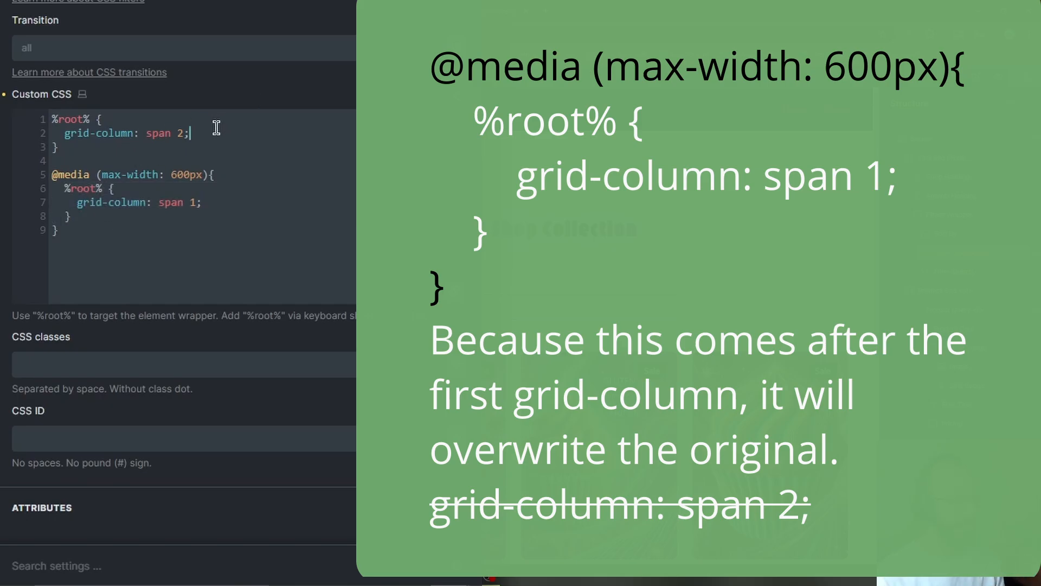
pyautogui.moveTo(76, 228); pyautogui.dragTo(53, 174)
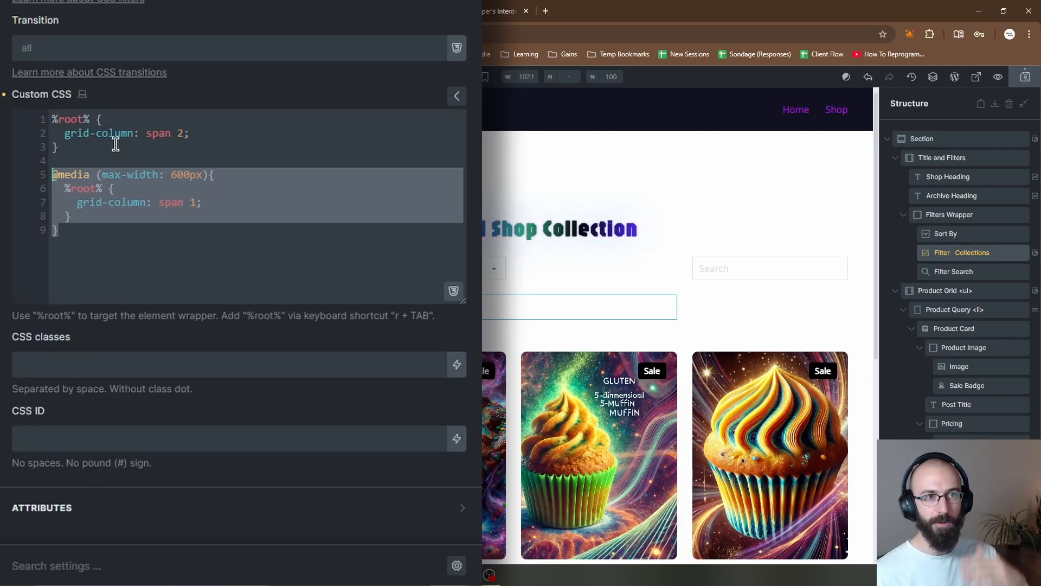
# Save the template and reload the live Shop page in a separate window narrowed to phone width to check the filter layout
pyautogui.click(212, 237)
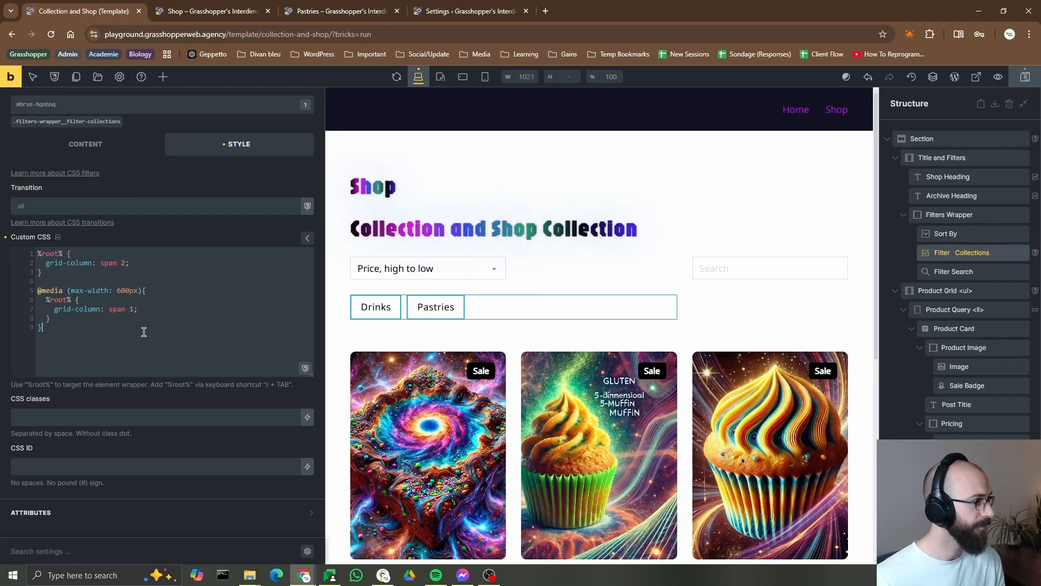
pyautogui.click(1025, 76)
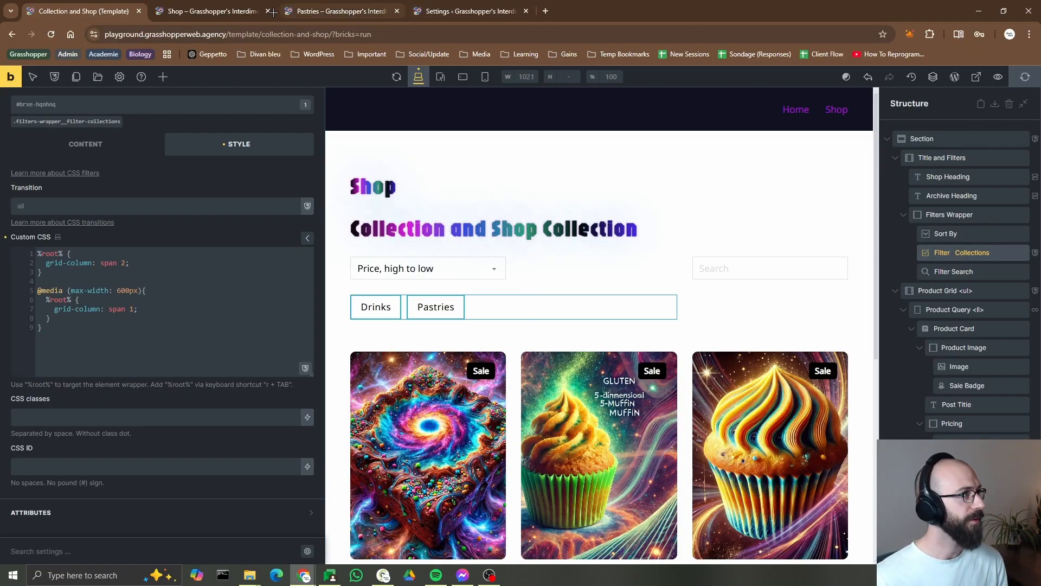
pyautogui.click(209, 11)
pyautogui.moveTo(218, 24); pyautogui.dragTo(163, 34)
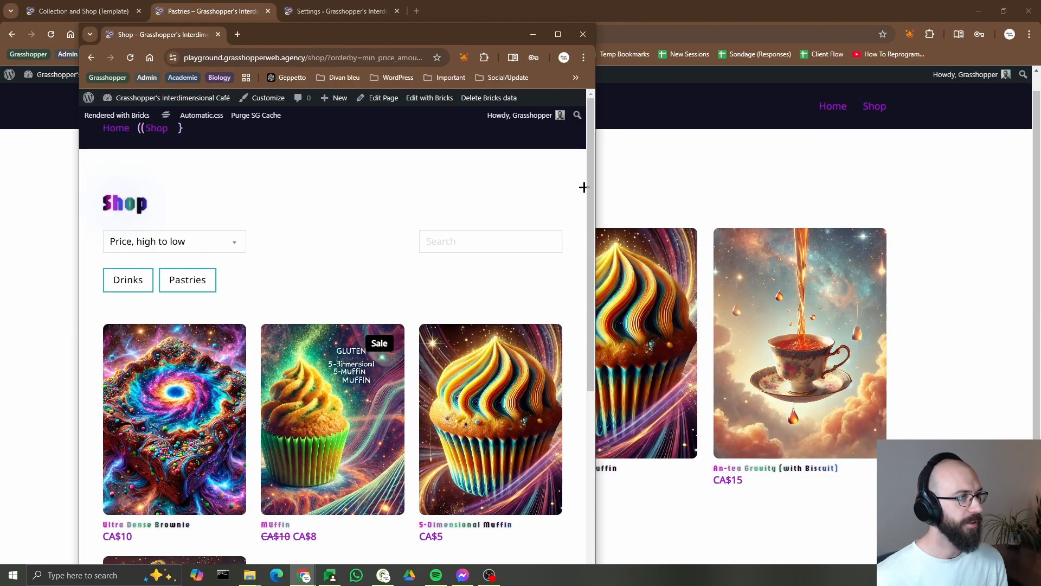
pyautogui.press('F5')
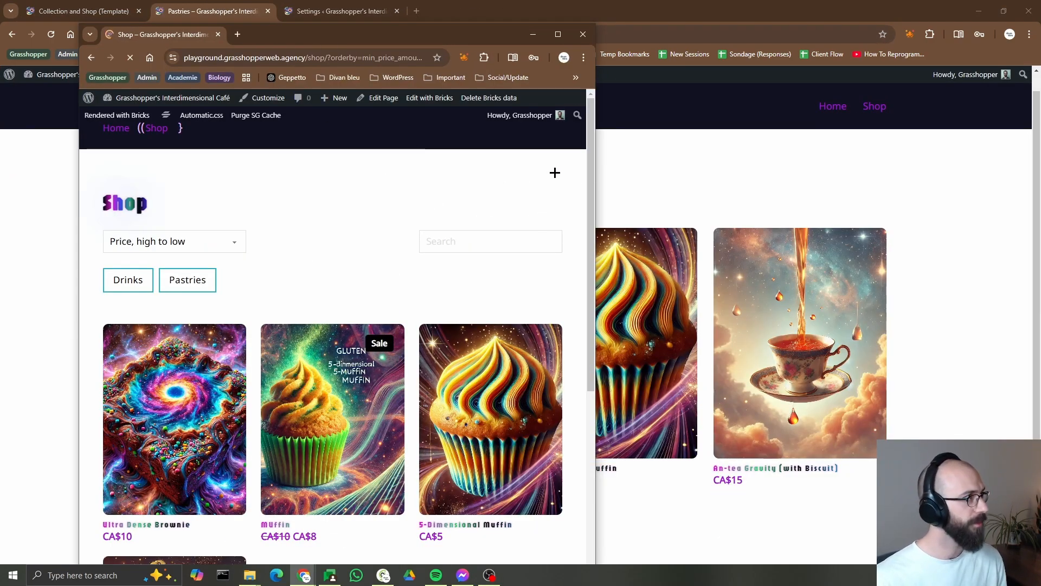
pyautogui.moveTo(591, 165); pyautogui.dragTo(401, 214)
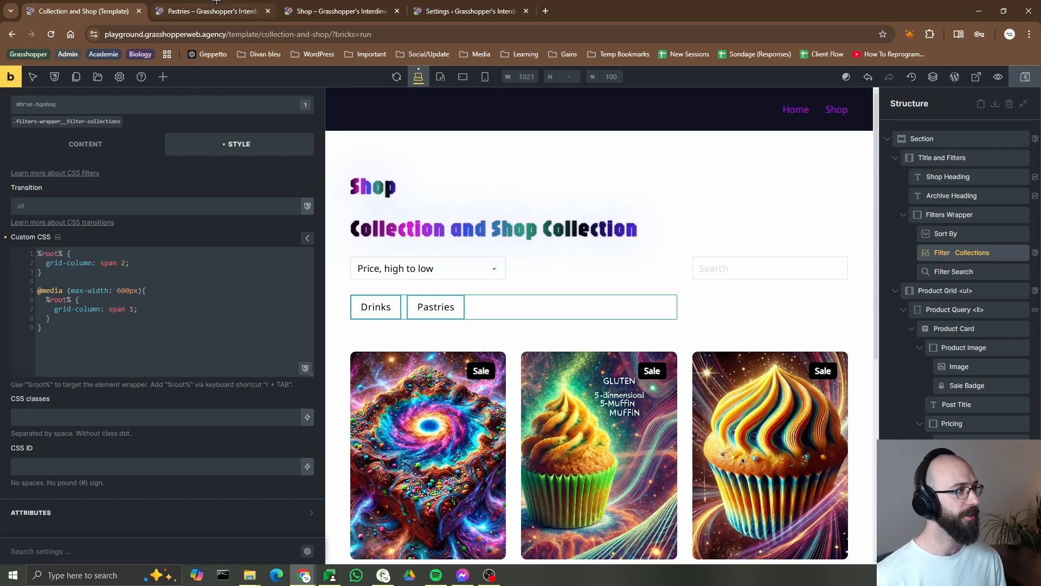
# Test the live Shop page filters at full width by sorting by Price, low to high and selecting the Drinks collection
pyautogui.click(336, 4)
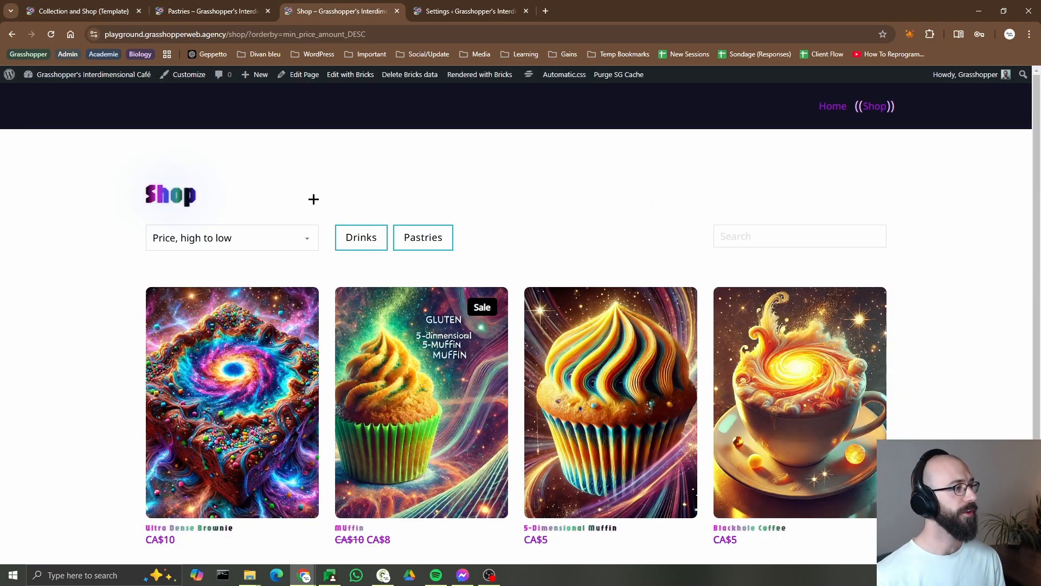
pyautogui.click(295, 237)
pyautogui.click(189, 328)
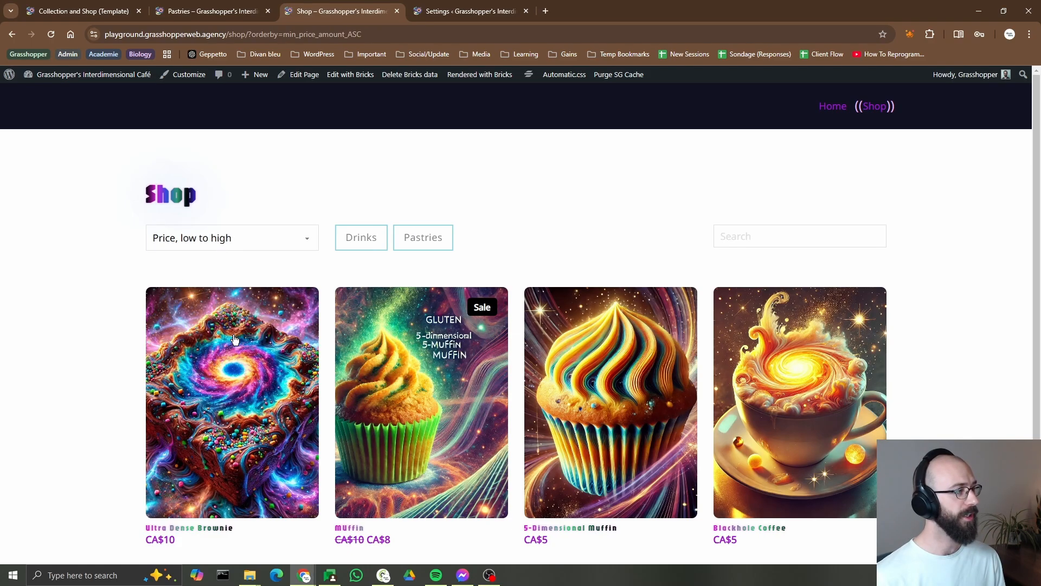
pyautogui.click(372, 237)
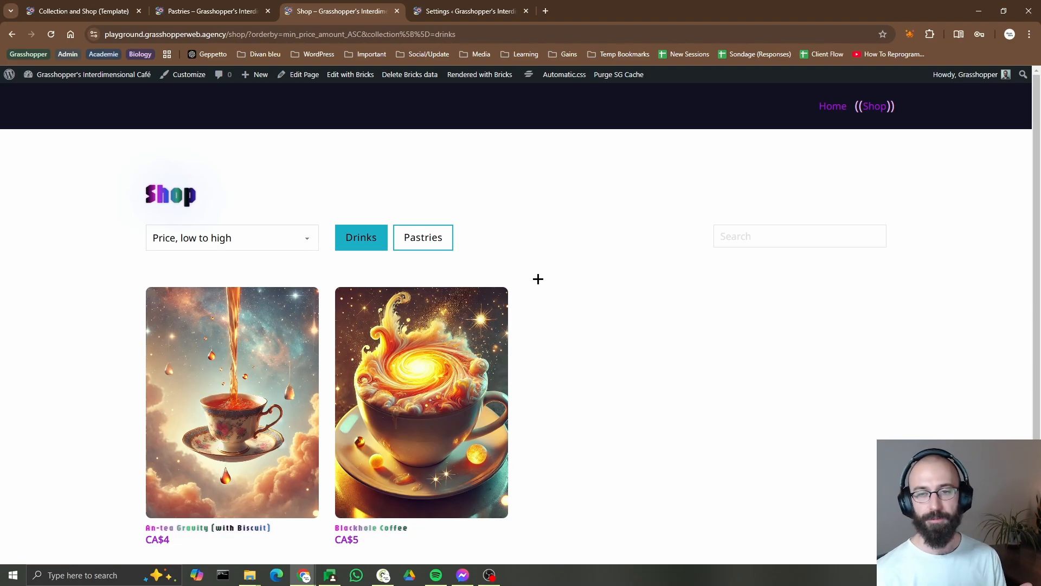
# Add a Div after the search filter inside the template's Filters Wrapper and rename it Active filters wrapper
pyautogui.click(113, 2)
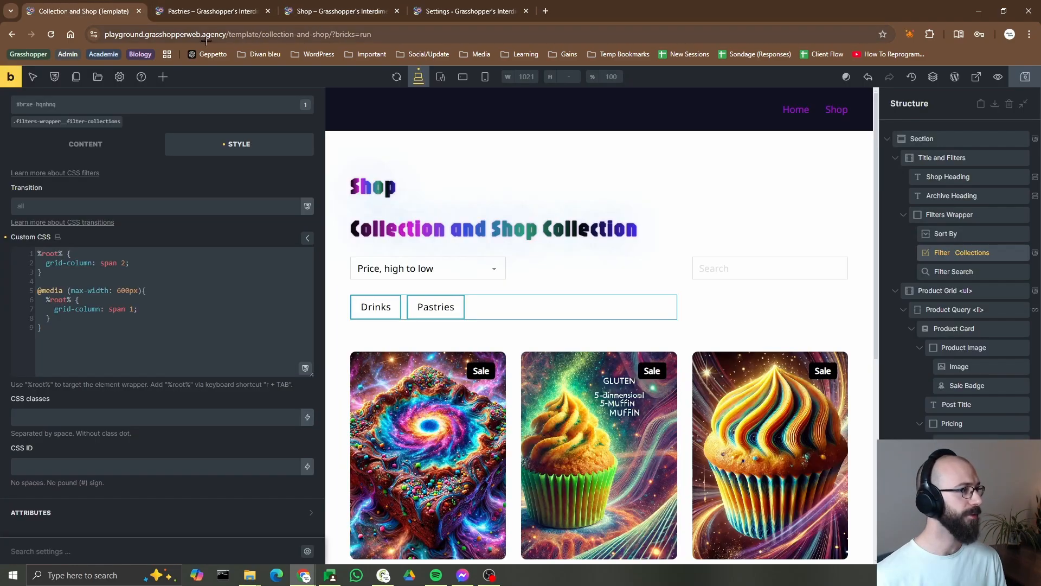
pyautogui.click(954, 271)
pyautogui.click(949, 216)
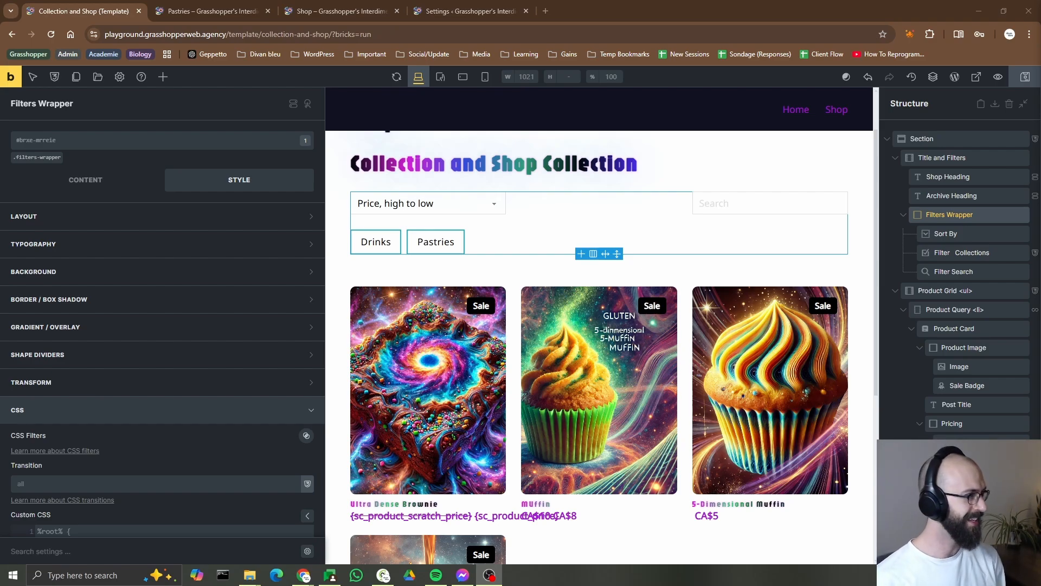
pyautogui.click(162, 76)
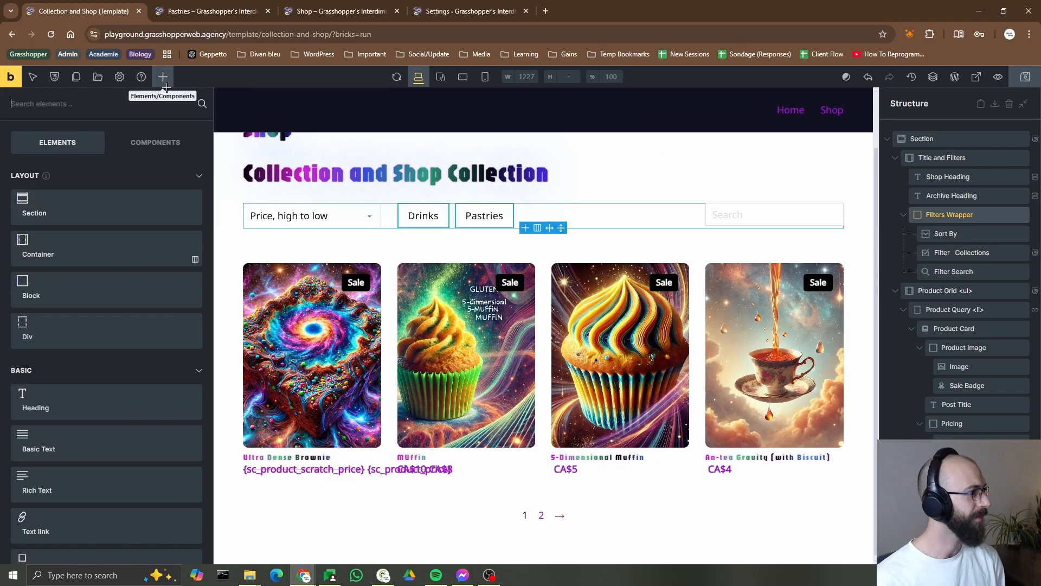
pyautogui.click(93, 336)
pyautogui.doubleClick(955, 291)
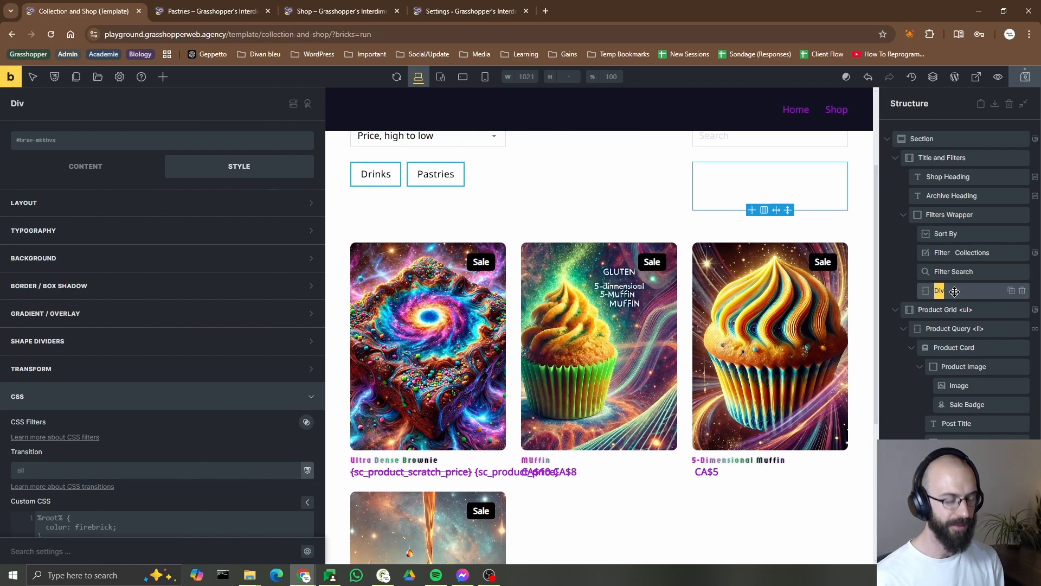
pyautogui.write('Ac')
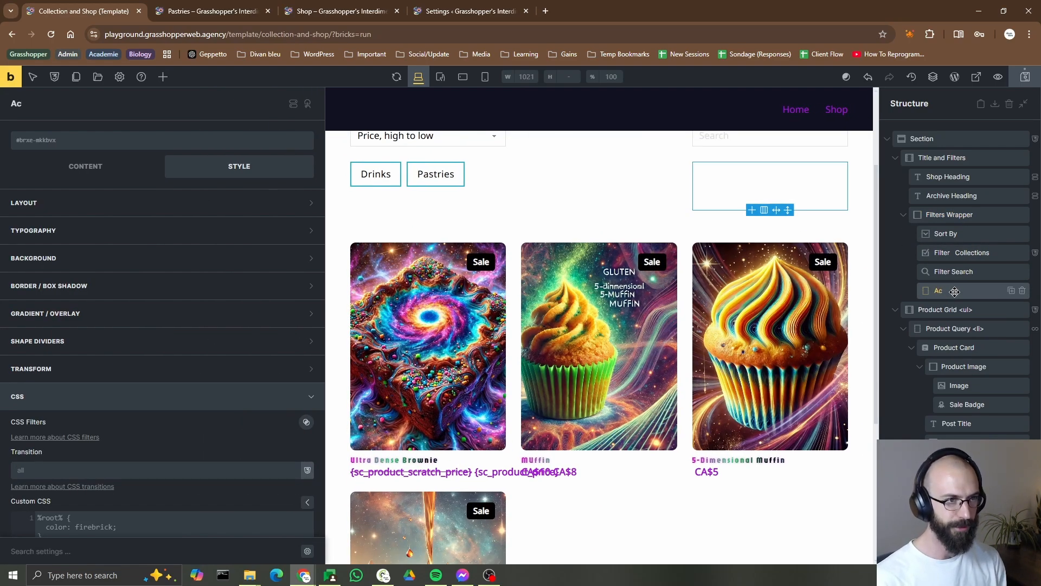
pyautogui.write('tive filters wrapper')
pyautogui.press('Return')
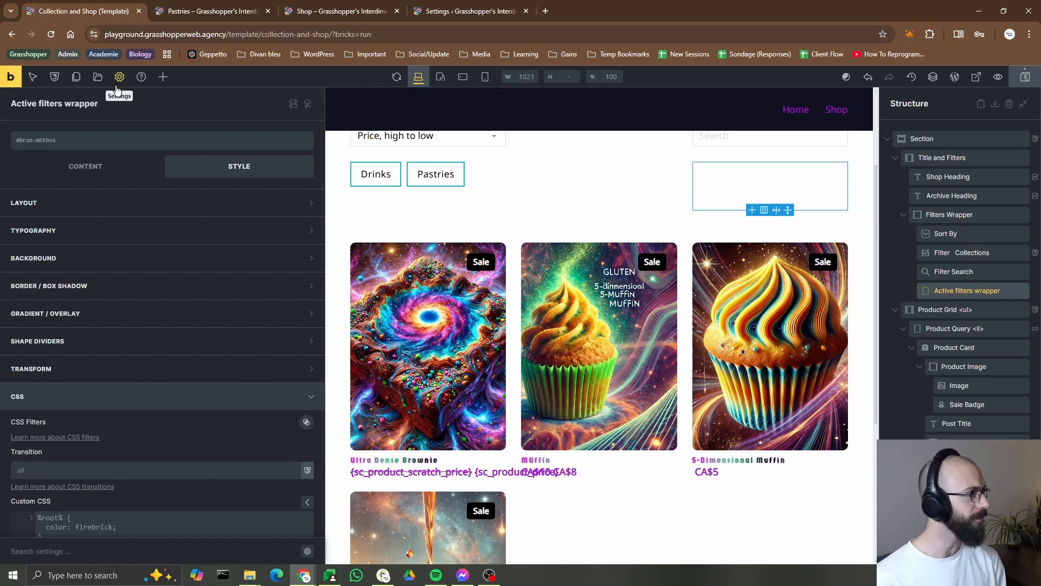
# Insert a Filter - Active Filters element in the Active filters wrapper and set its target query to Product Query
pyautogui.click(164, 77)
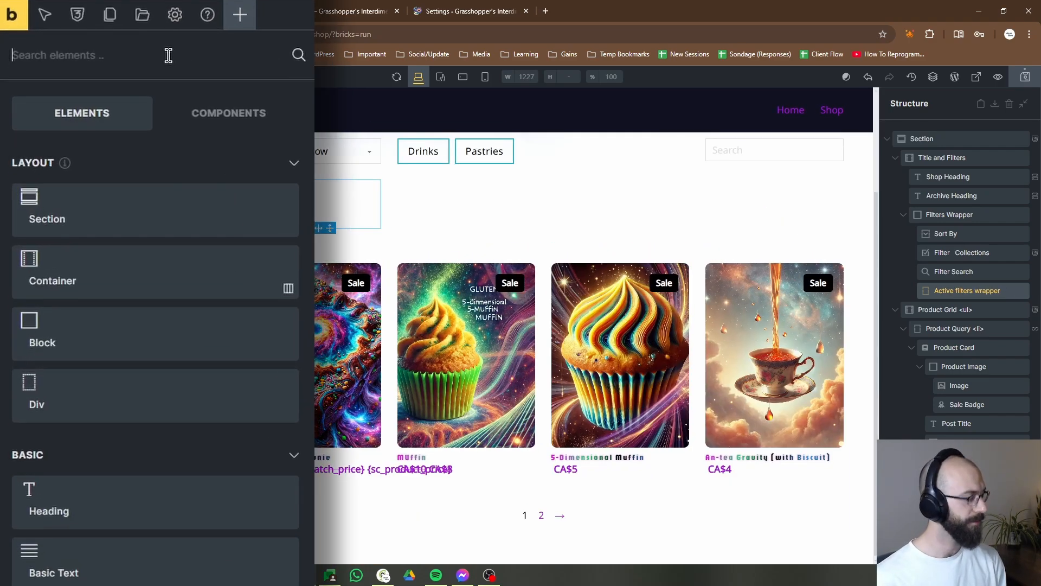
pyautogui.click(168, 55)
pyautogui.write('active')
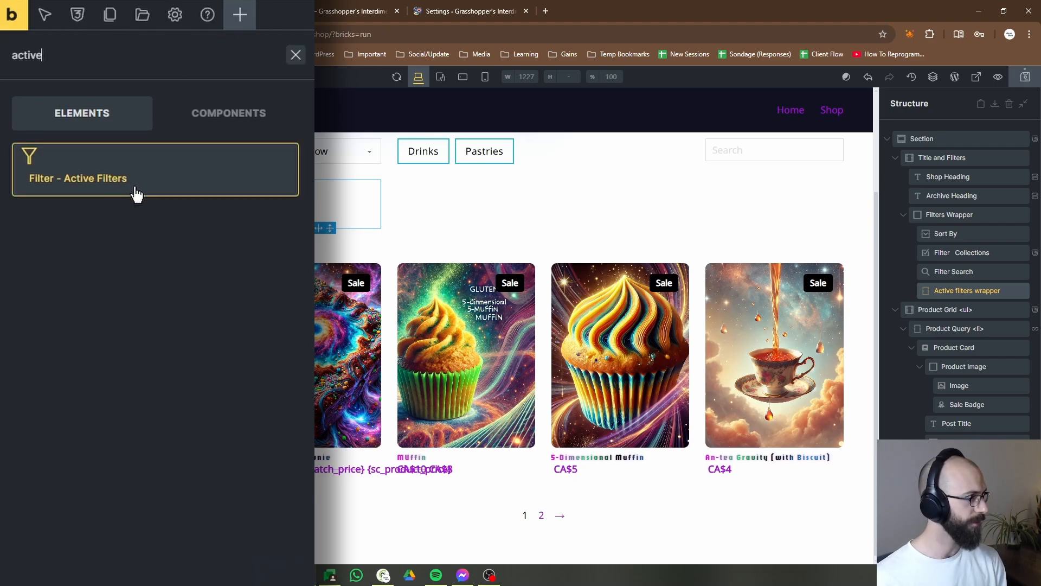
pyautogui.click(130, 181)
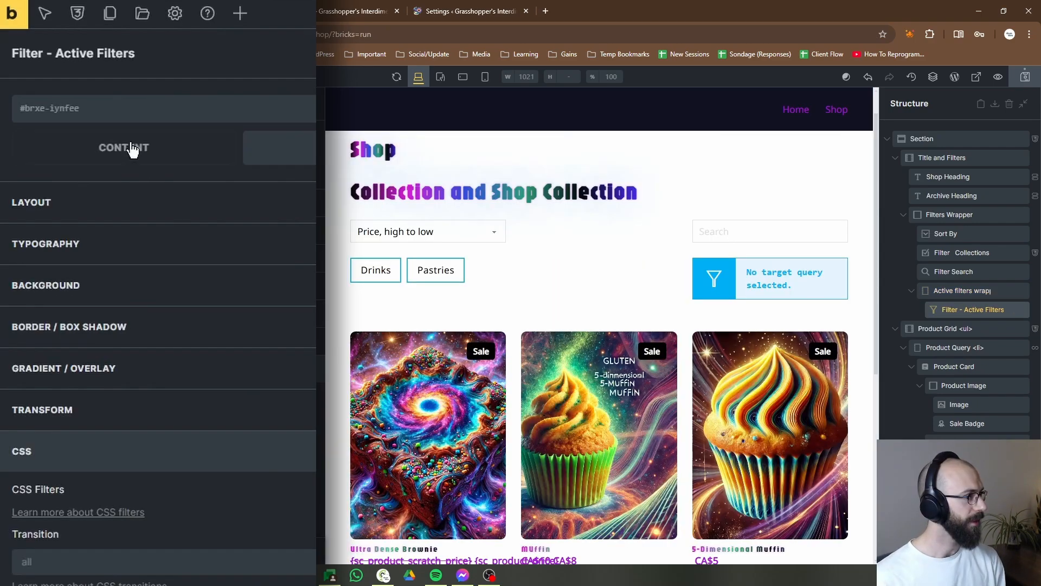
pyautogui.click(132, 146)
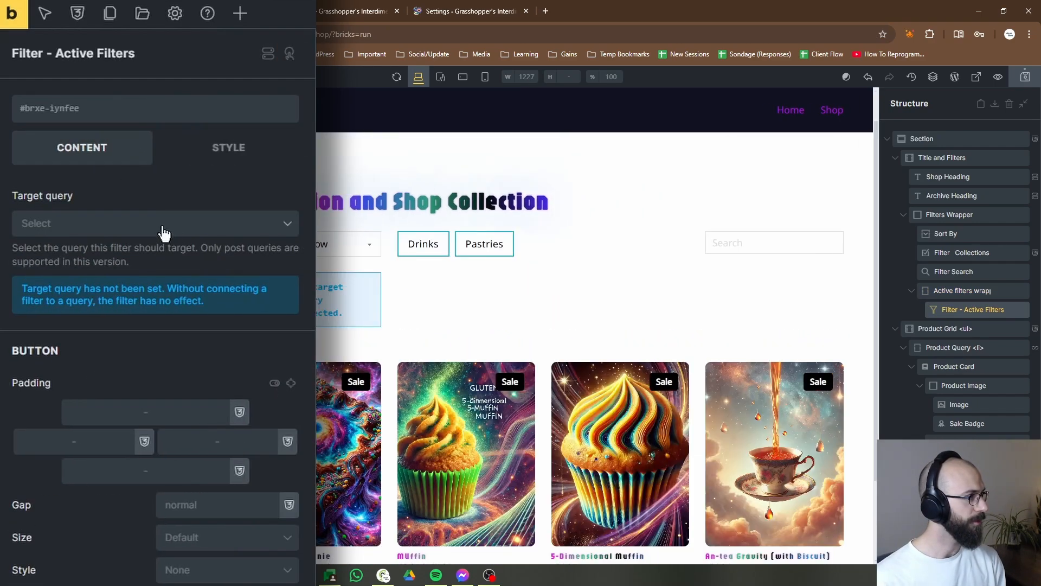
pyautogui.click(163, 231)
pyautogui.click(68, 249)
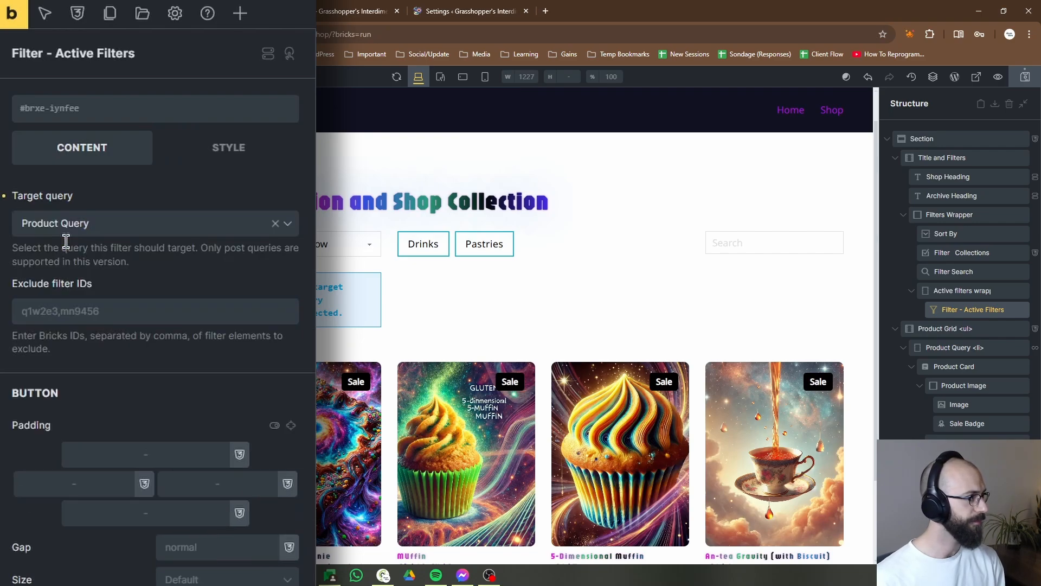
# Give the Active Filters element an SVG icon using x-solid.svg from the SVGs media folder
pyautogui.scroll(-2, 184, 239)
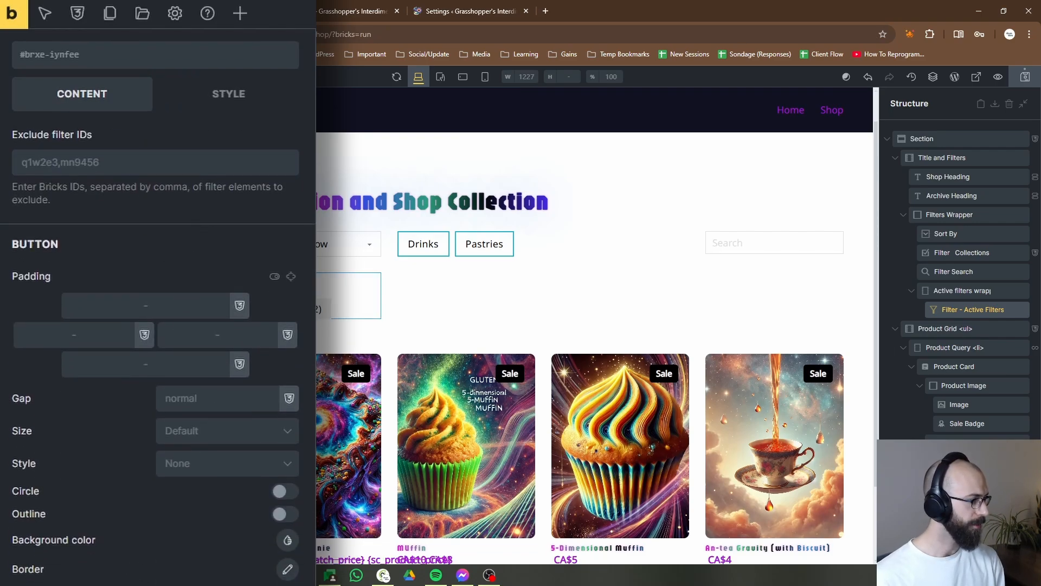
pyautogui.scroll(-3, 214, 583)
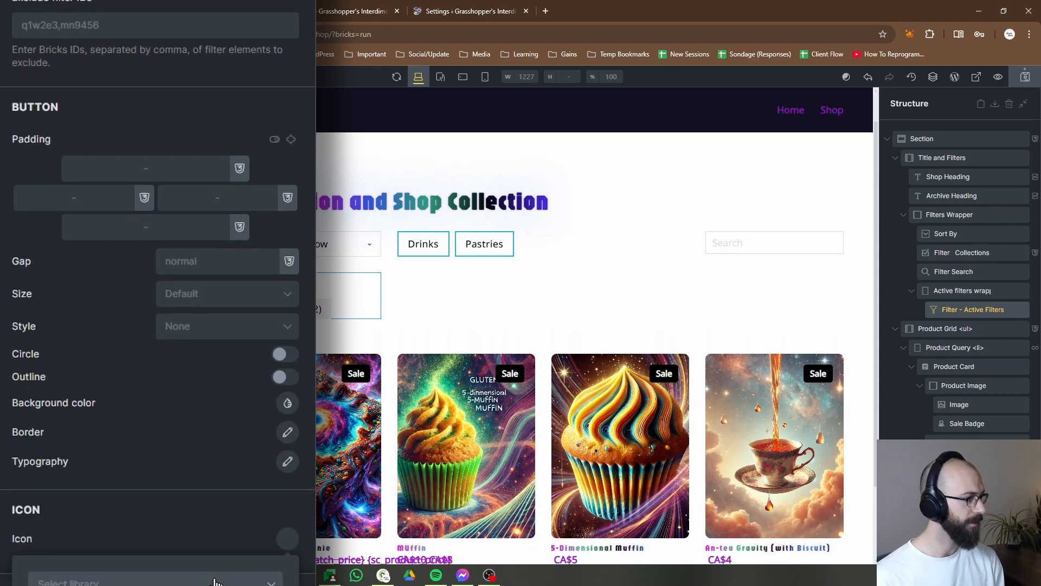
pyautogui.click(215, 583)
pyautogui.scroll(-3, 220, 496)
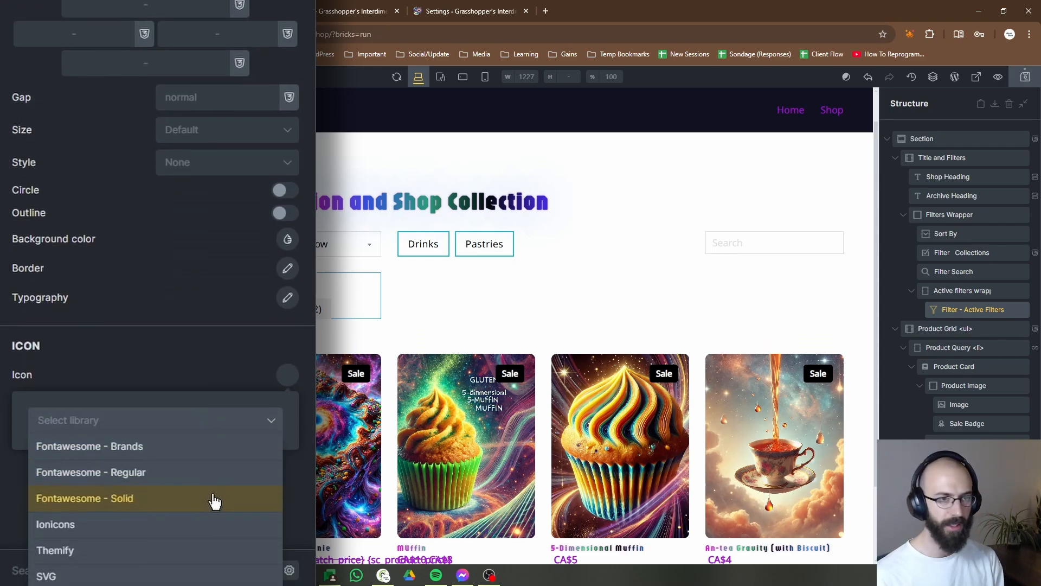
pyautogui.click(71, 575)
pyautogui.click(123, 478)
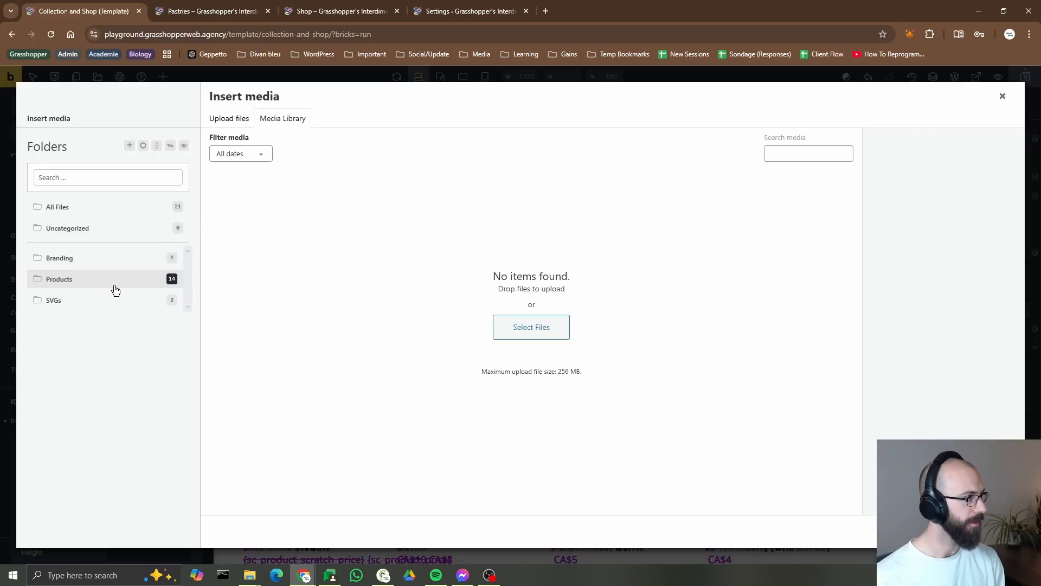
pyautogui.click(92, 298)
pyautogui.click(247, 208)
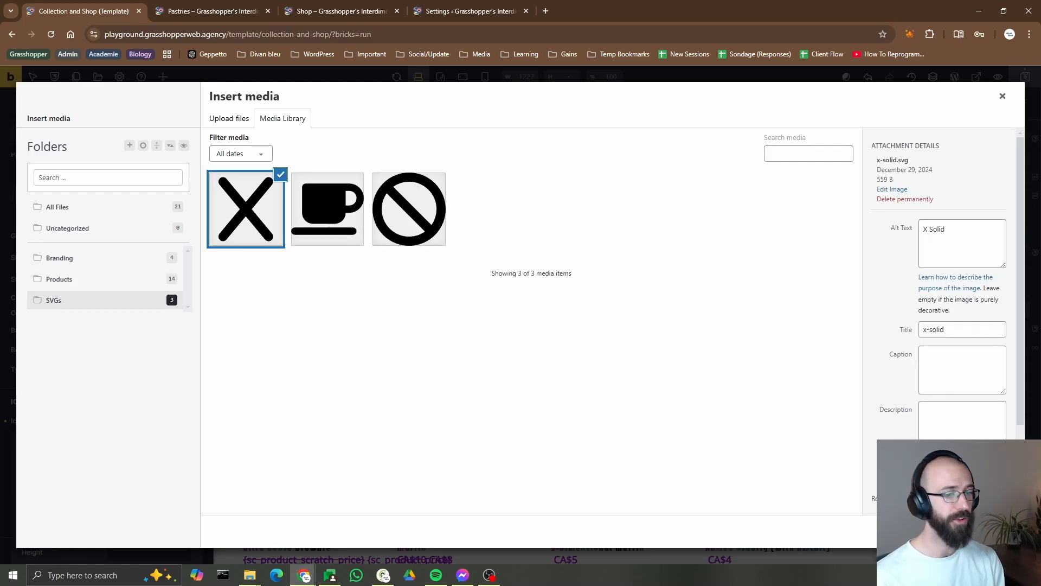
pyautogui.click(1001, 531)
pyautogui.scroll(-5, 229, 342)
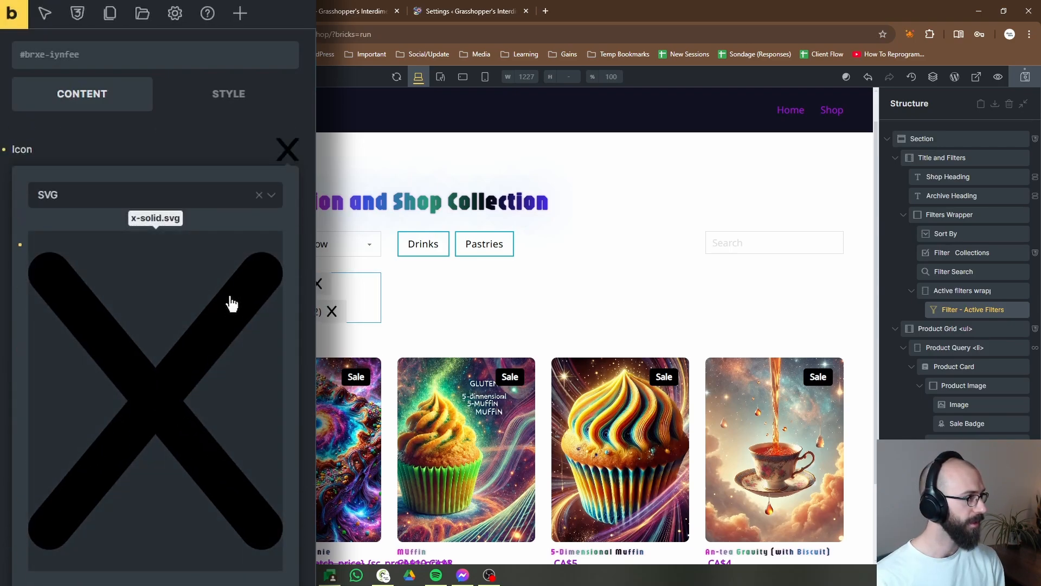
pyautogui.click(156, 201)
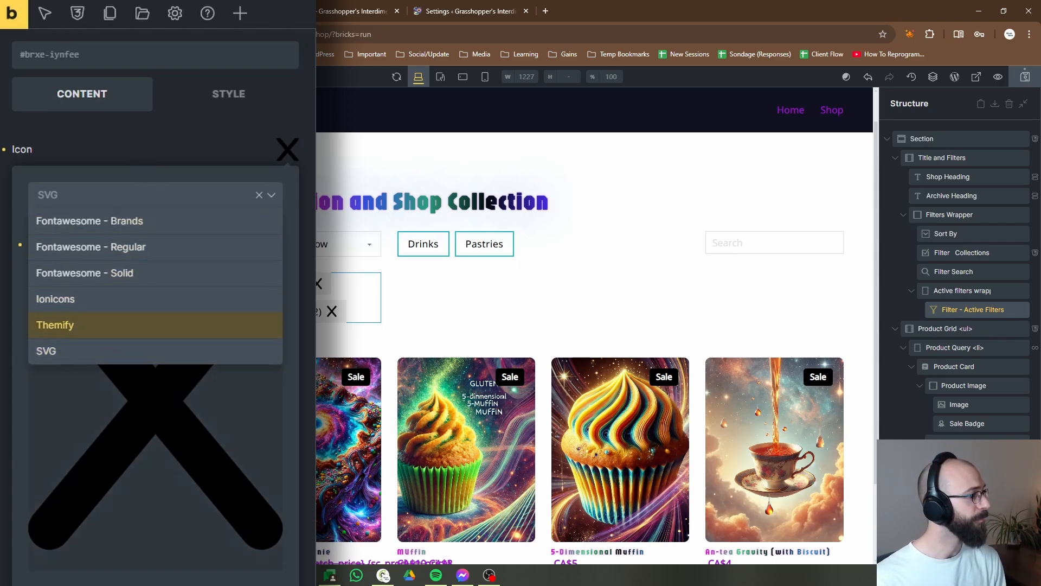
pyautogui.click(155, 351)
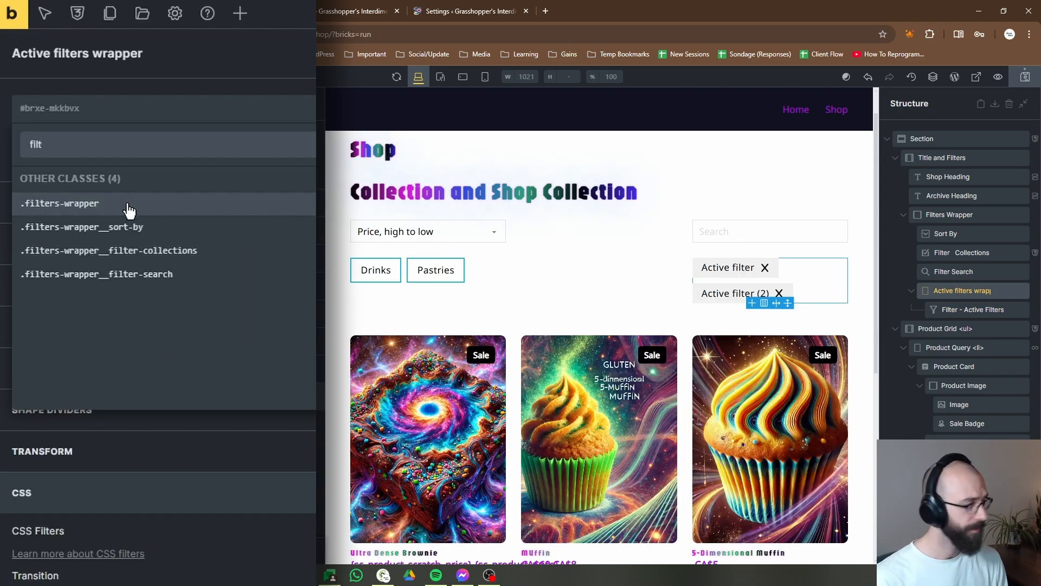
# Assign the class filters-wrapper__active-filters-wrapper to the Active filters wrapper and span it across the full grid row with a %root% grid-column rule starting at 1
pyautogui.write('wrapper__active-filters-wrapper')
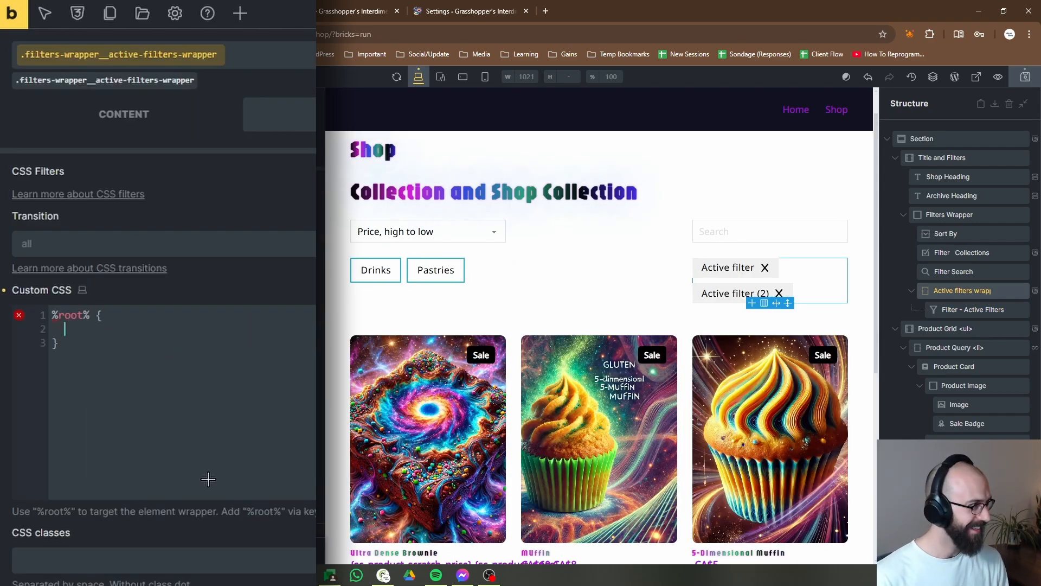
pyautogui.write('grid-colu')
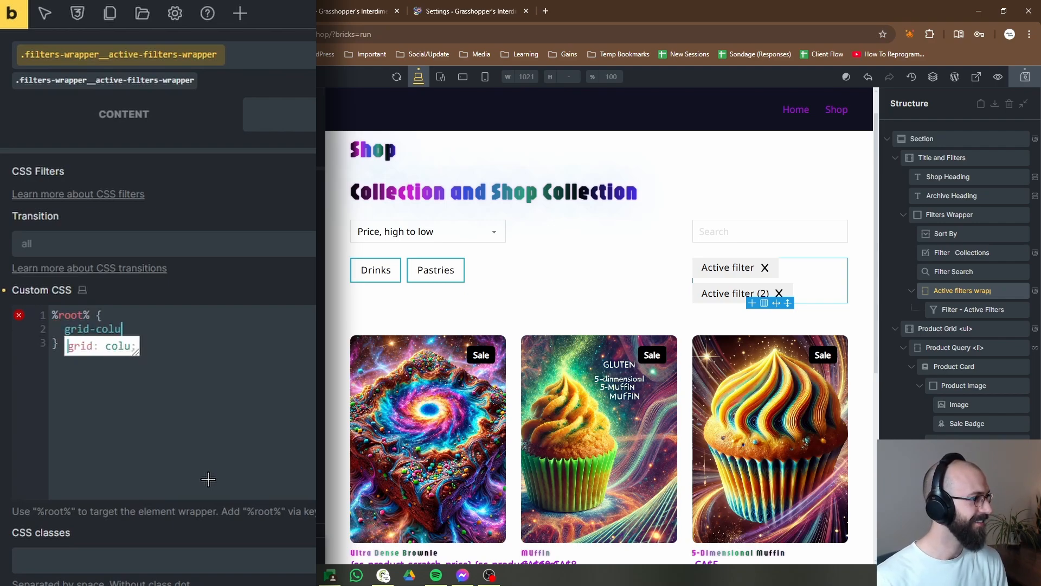
pyautogui.write('mn: 1')
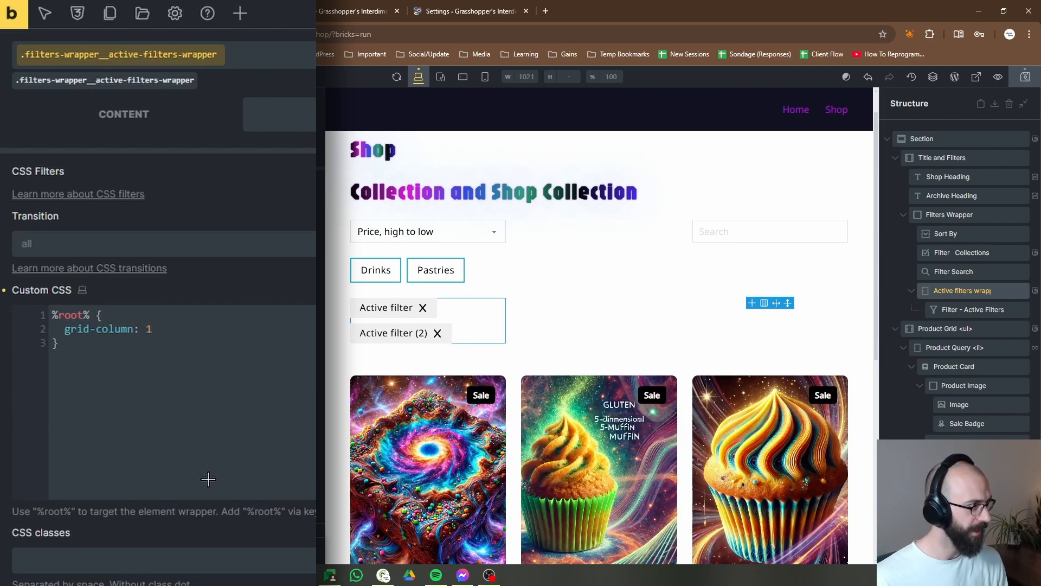
pyautogui.write('/')
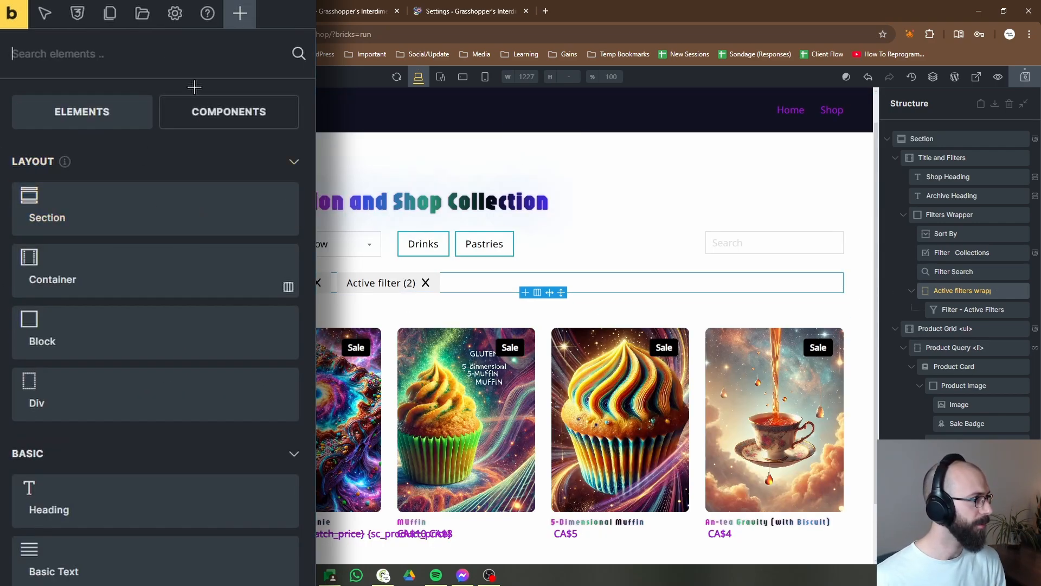
# Add a Filter - Submit / Reset element below the Active Filters element, rename it Filter Reset and open its content settings
pyautogui.write('rese')
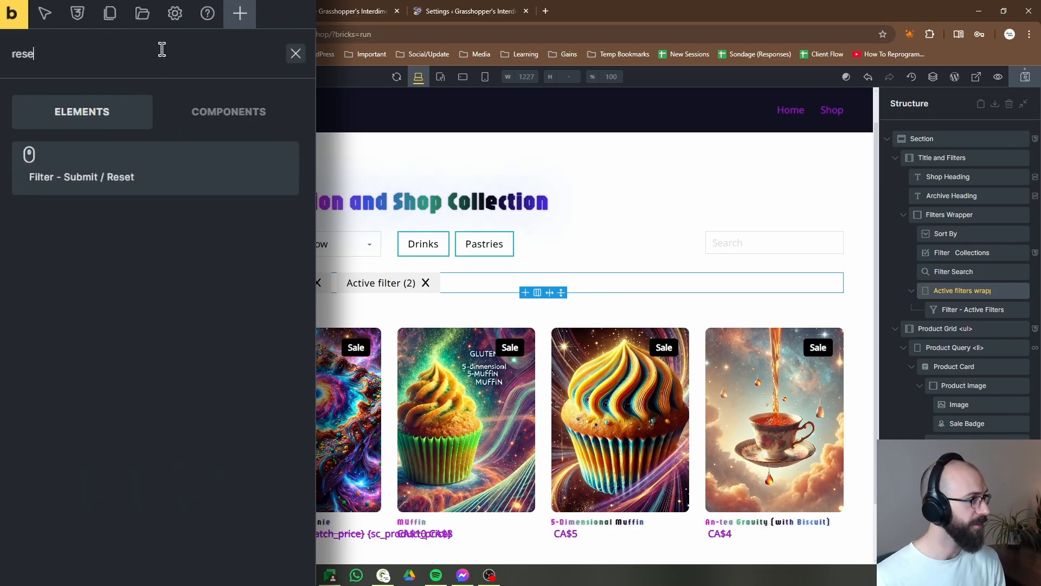
pyautogui.moveTo(86, 172); pyautogui.dragTo(973, 329)
pyautogui.doubleClick(975, 329)
pyautogui.write('F')
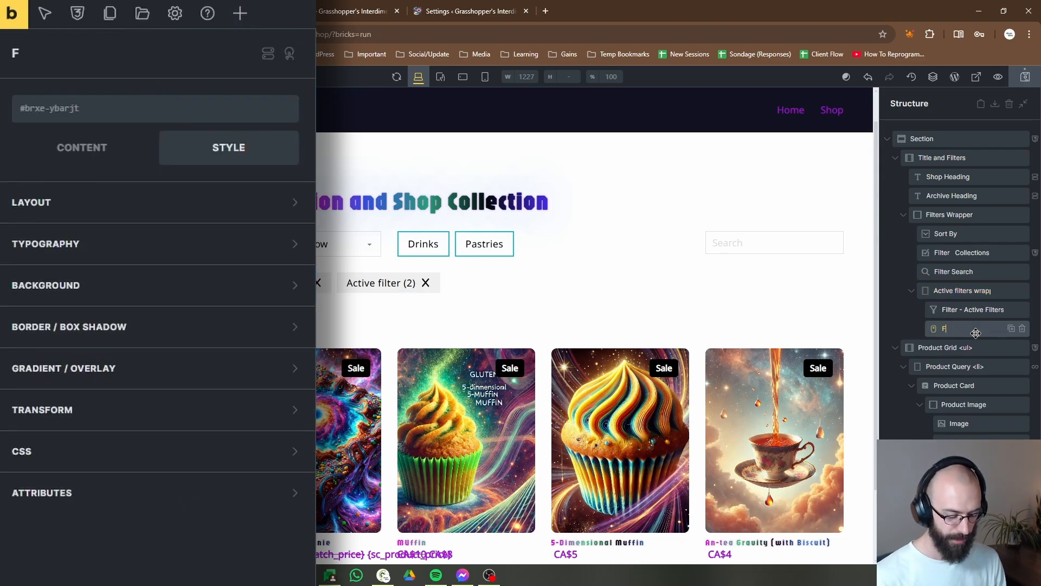
pyautogui.write('ilter Reset')
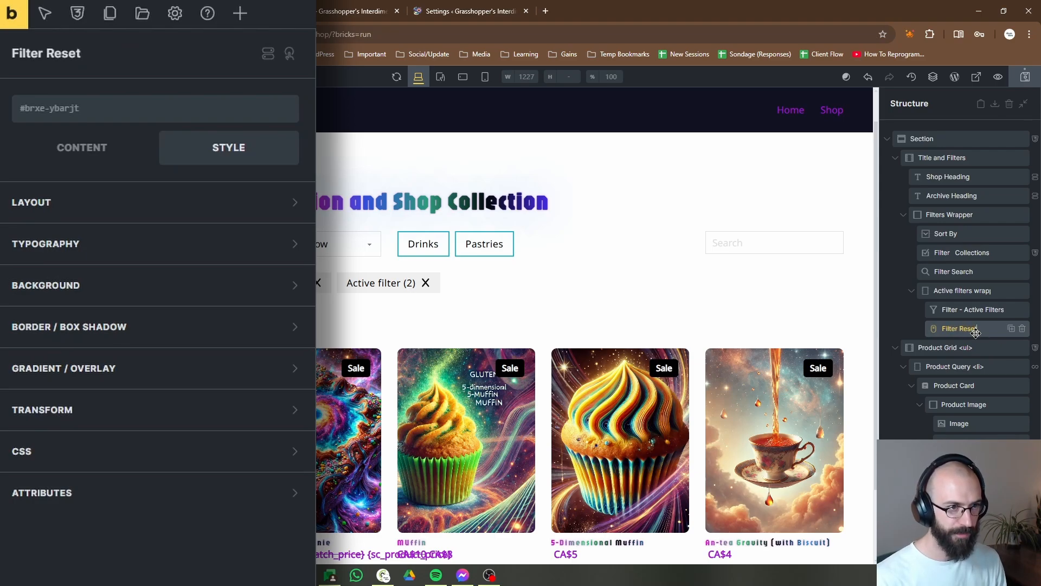
pyautogui.click(108, 145)
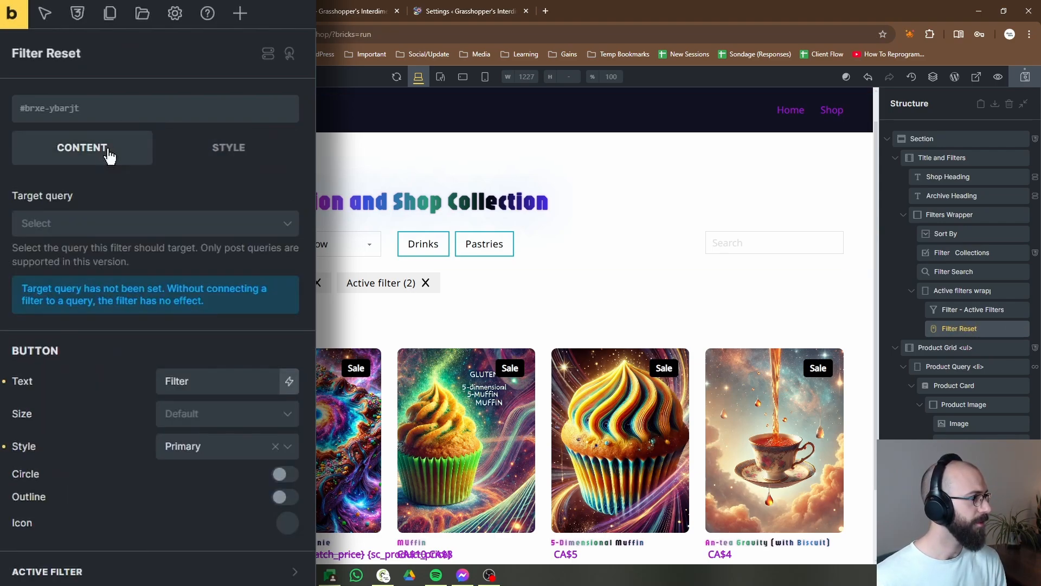
# Target the Filter Reset button at Product Query, set its action to Reset and hide it when no filter is active
pyautogui.click(143, 222)
pyautogui.click(122, 243)
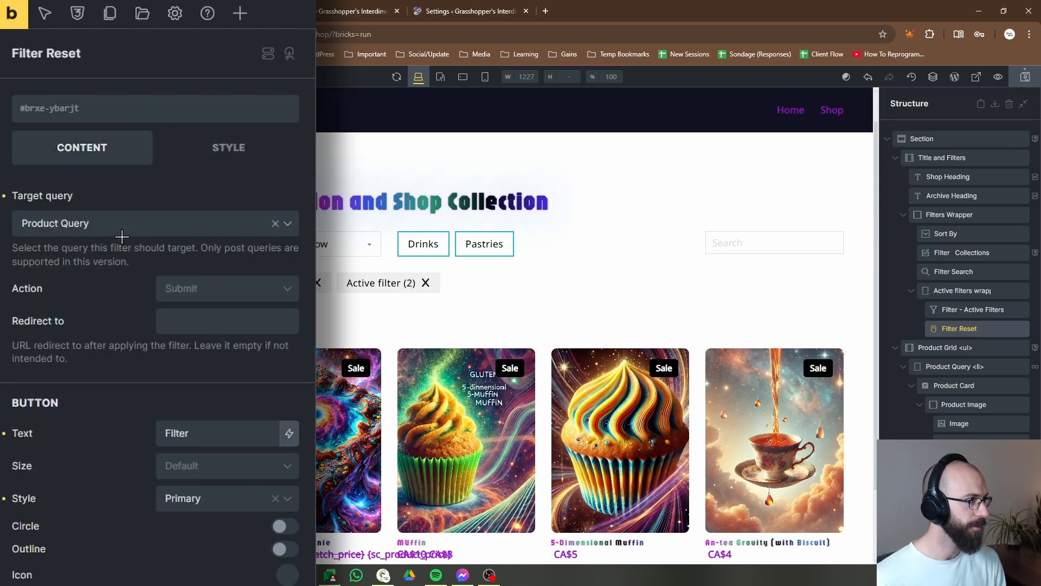
pyautogui.click(217, 293)
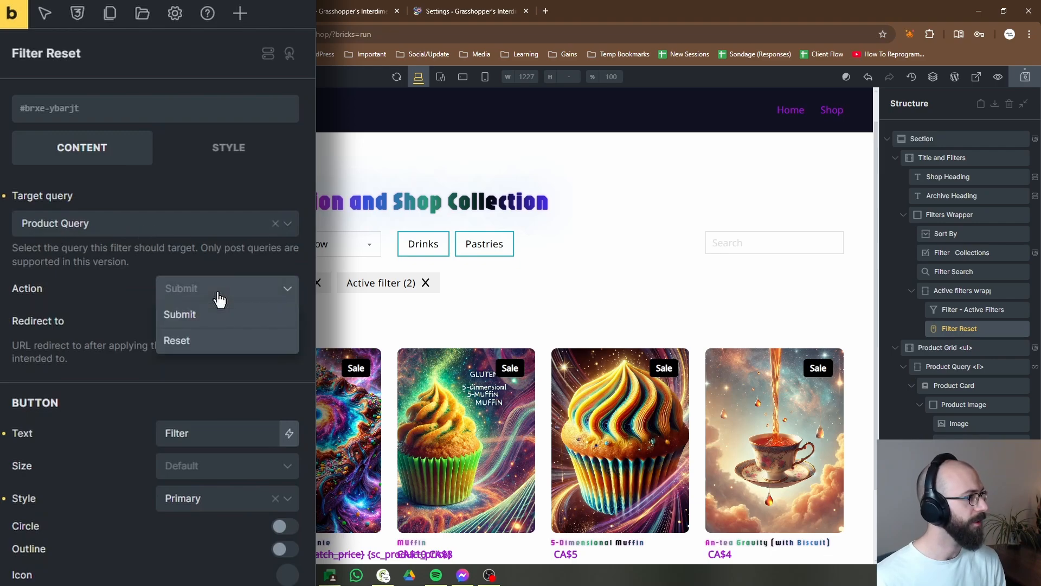
pyautogui.click(205, 339)
pyautogui.click(283, 318)
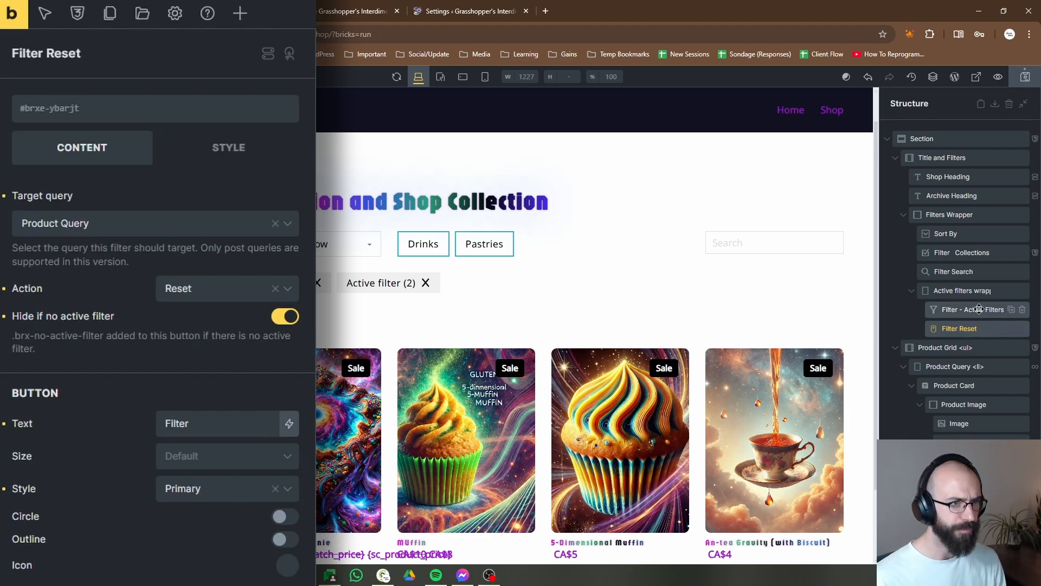
# Set the Active filters wrapper's display to flex
pyautogui.click(963, 291)
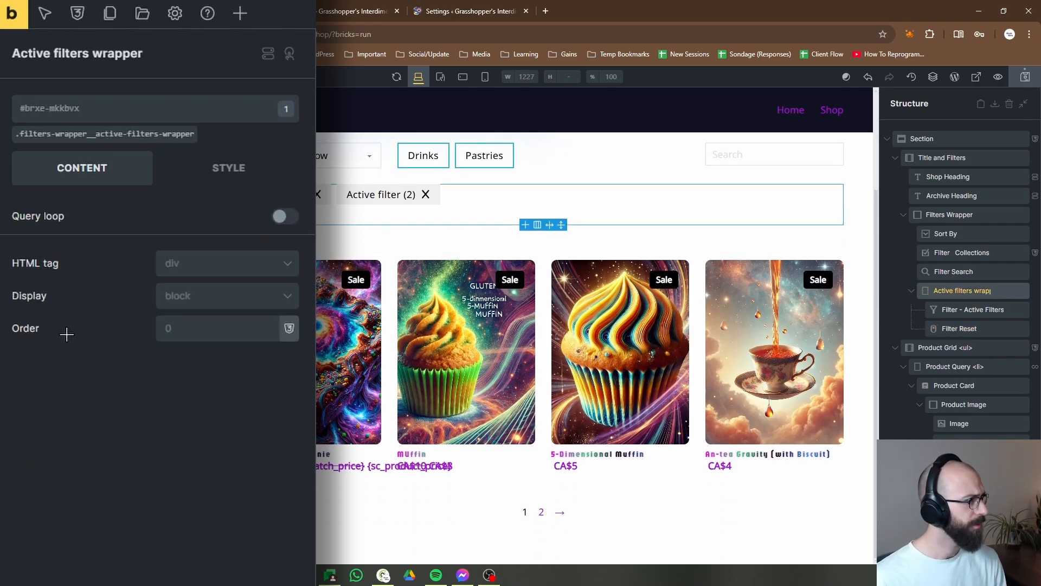
pyautogui.click(186, 265)
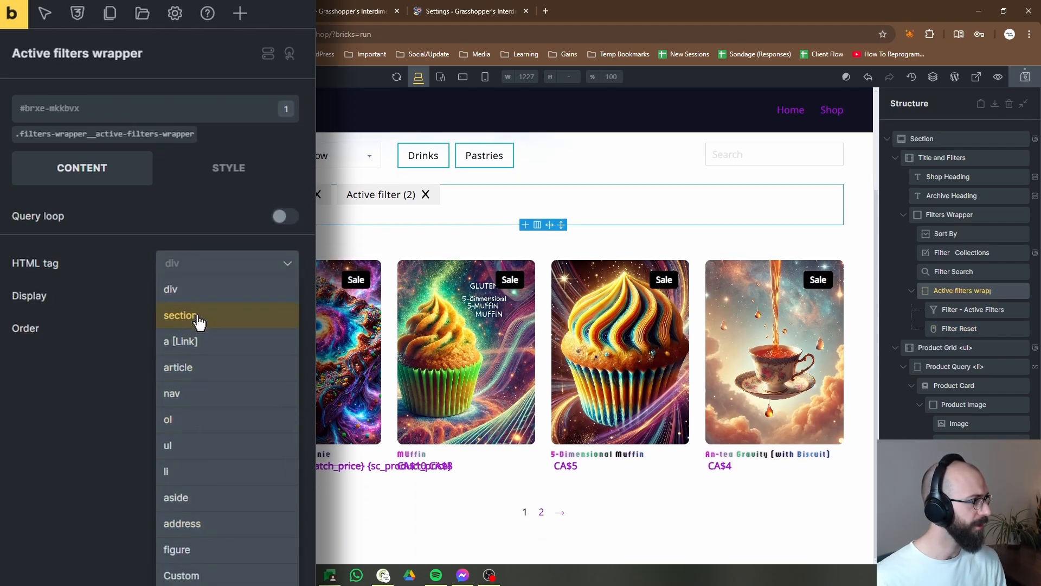
pyautogui.click(121, 318)
pyautogui.click(204, 298)
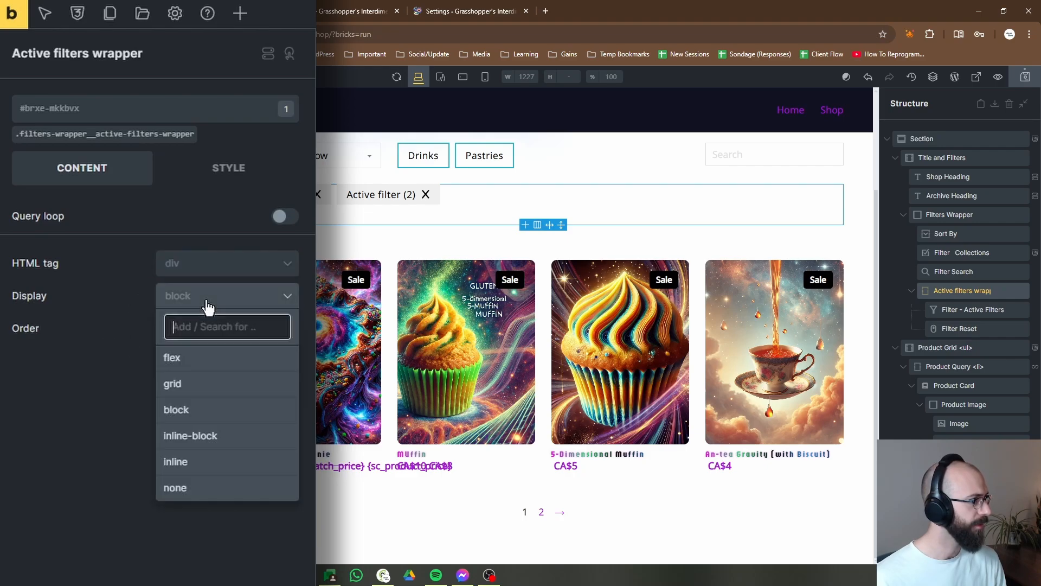
pyautogui.click(197, 358)
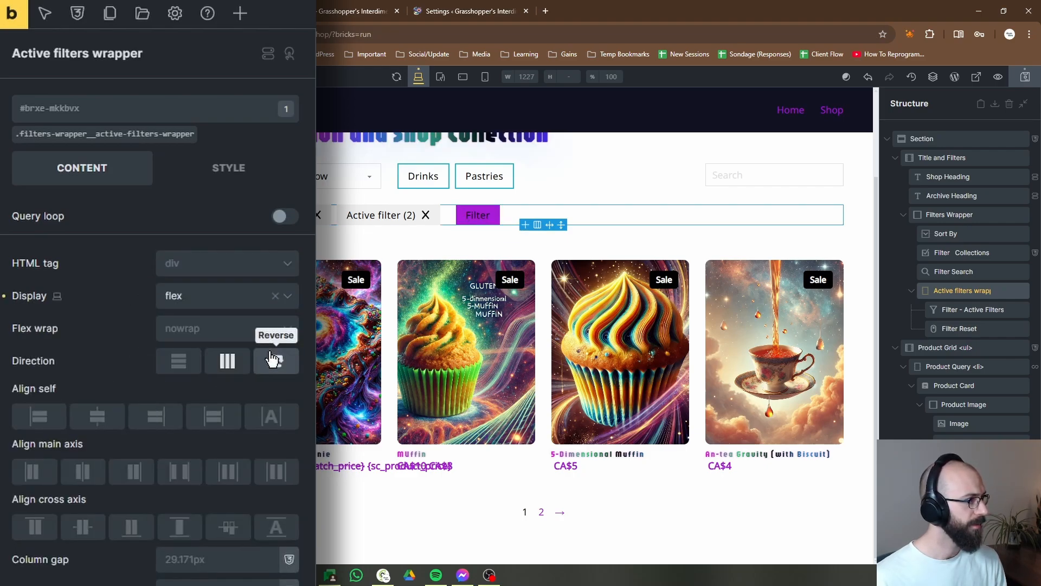
pyautogui.scroll(2, 452, 251)
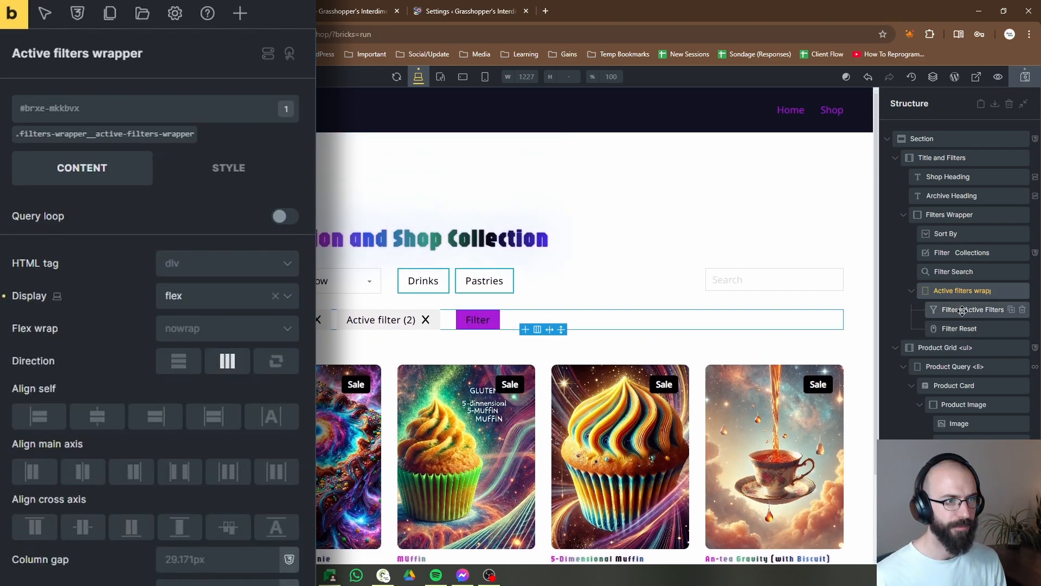
# Set the Filter Reset button's text to "Reset Filter" and its style to Secondary, and save the template
pyautogui.click(957, 328)
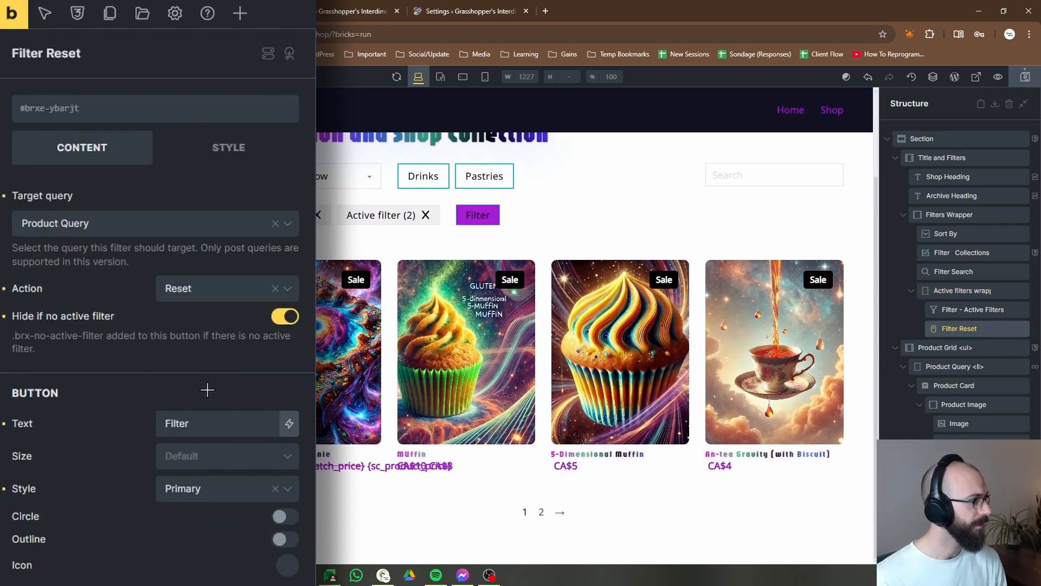
pyautogui.moveTo(214, 416); pyautogui.dragTo(64, 410)
pyautogui.write('Reset Filter')
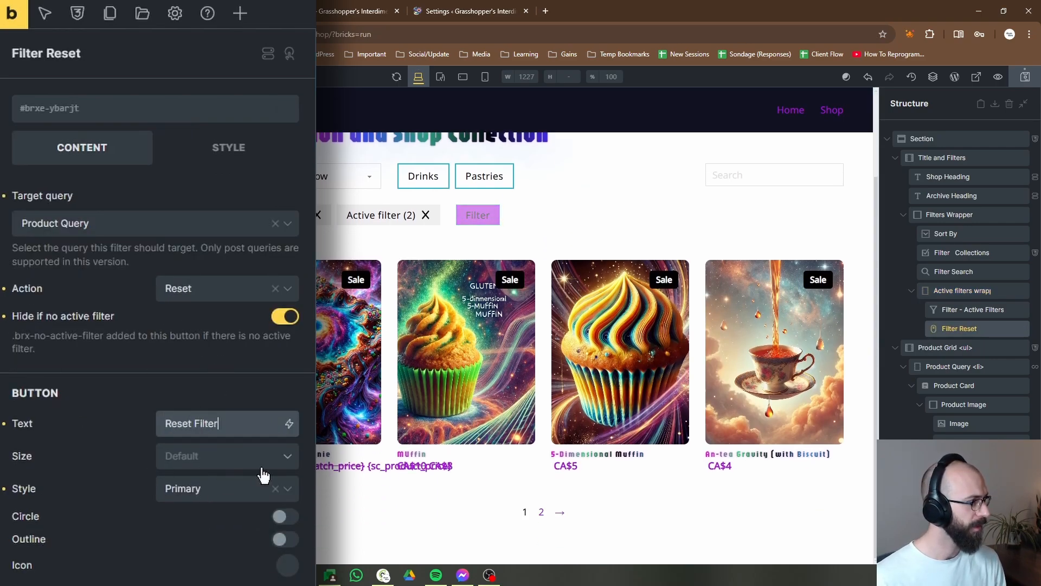
pyautogui.click(198, 495)
pyautogui.click(186, 548)
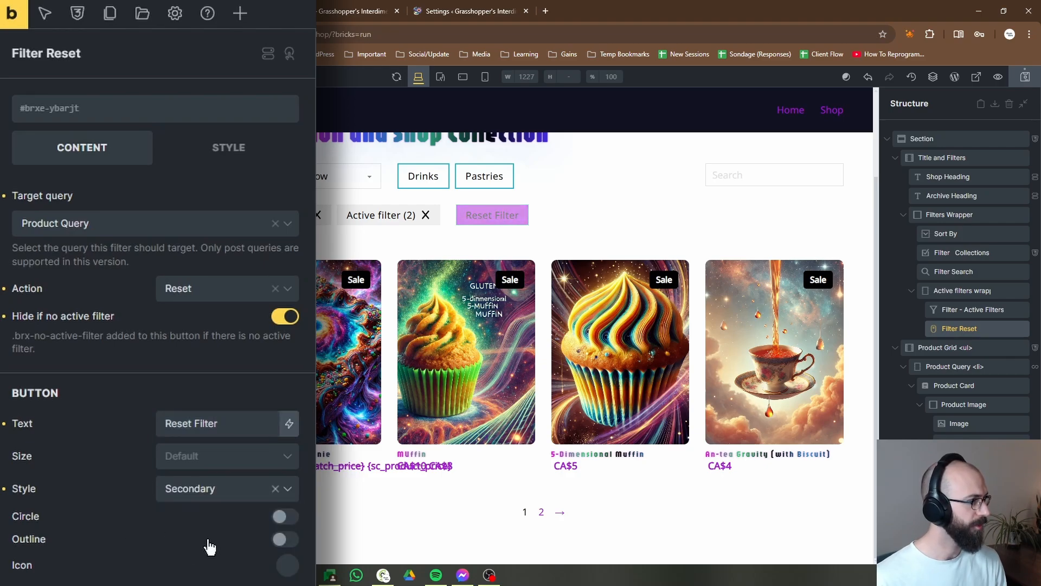
pyautogui.hotkey('ctrl', 's')
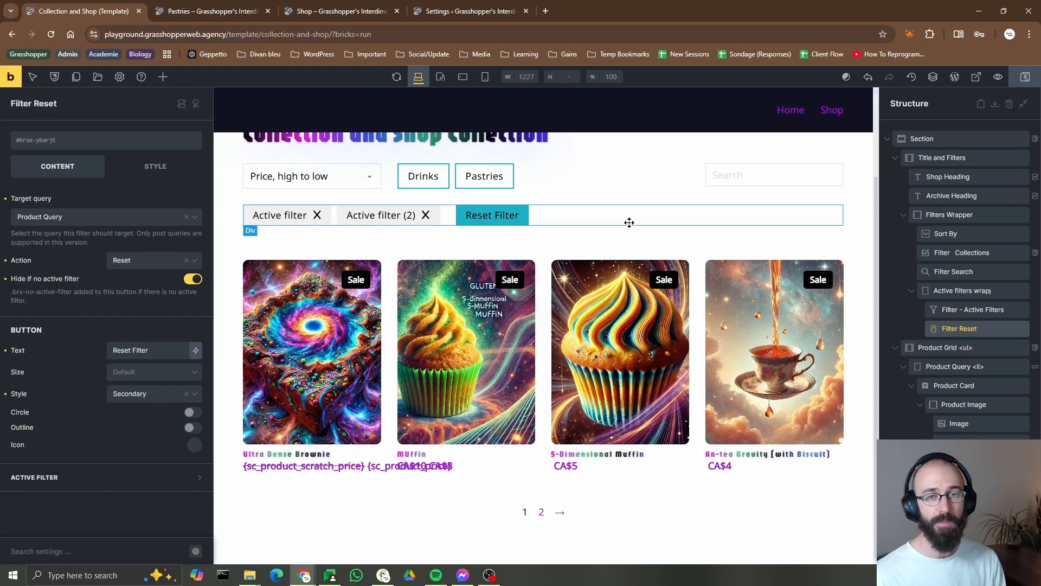
pyautogui.scroll(2, 638, 267)
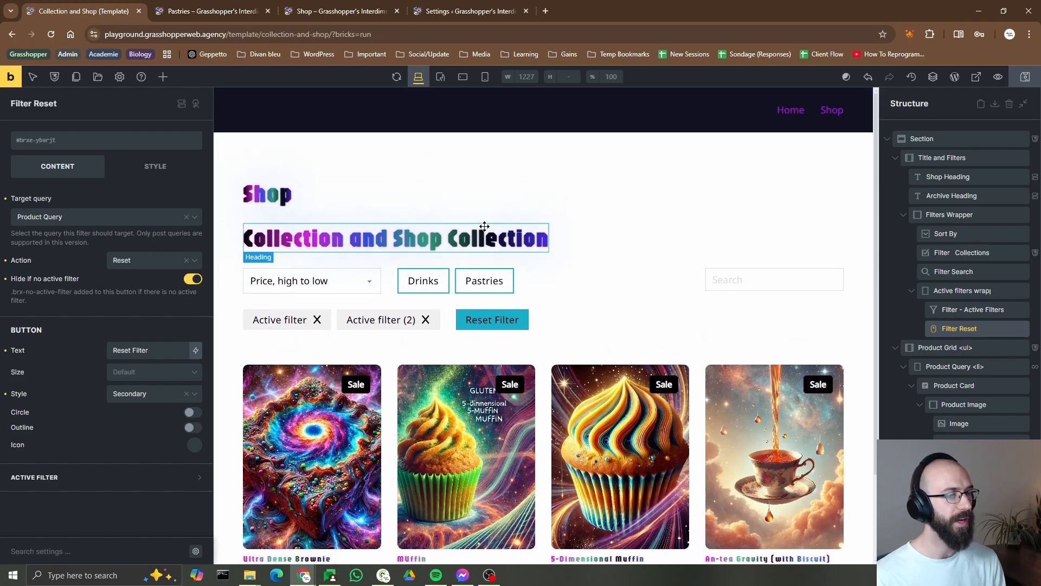
# Reload the live Shop page, remove the active price sort and Drinks filters individually, and sort by Alphabetical, A-Z
pyautogui.click(313, 2)
pyautogui.click(50, 33)
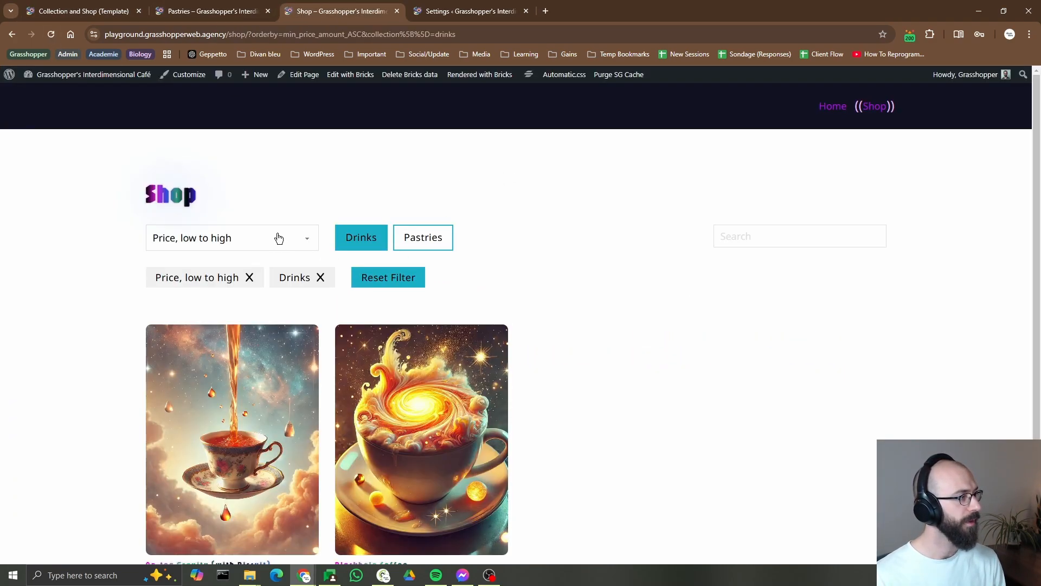
pyautogui.click(250, 277)
pyautogui.click(199, 277)
pyautogui.click(206, 238)
pyautogui.click(207, 300)
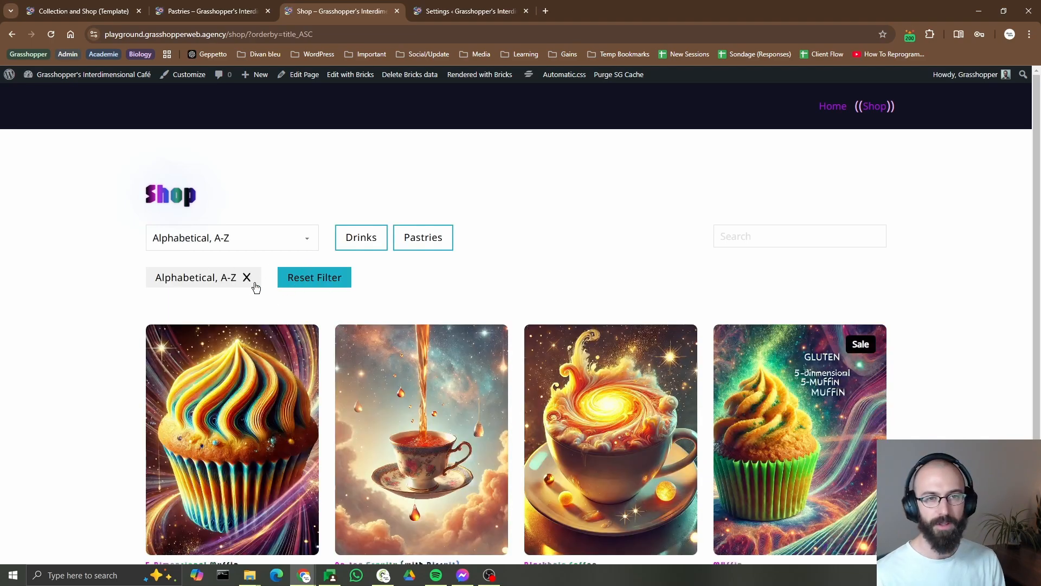
# Filter the live Shop page by Drinks and search for "coffee" to test the combined active filters
pyautogui.click(386, 237)
pyautogui.click(733, 235)
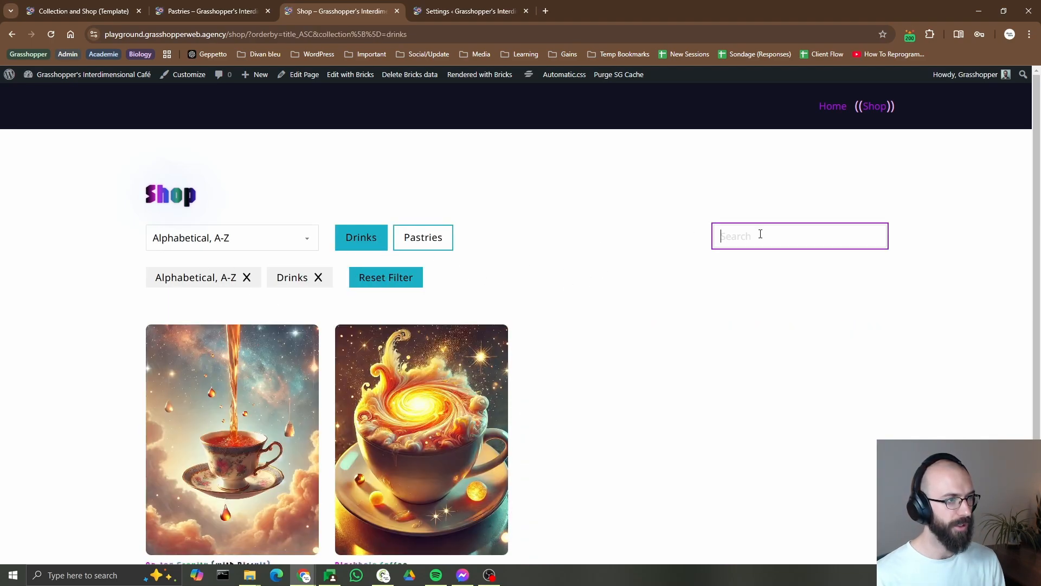
pyautogui.write('coffee')
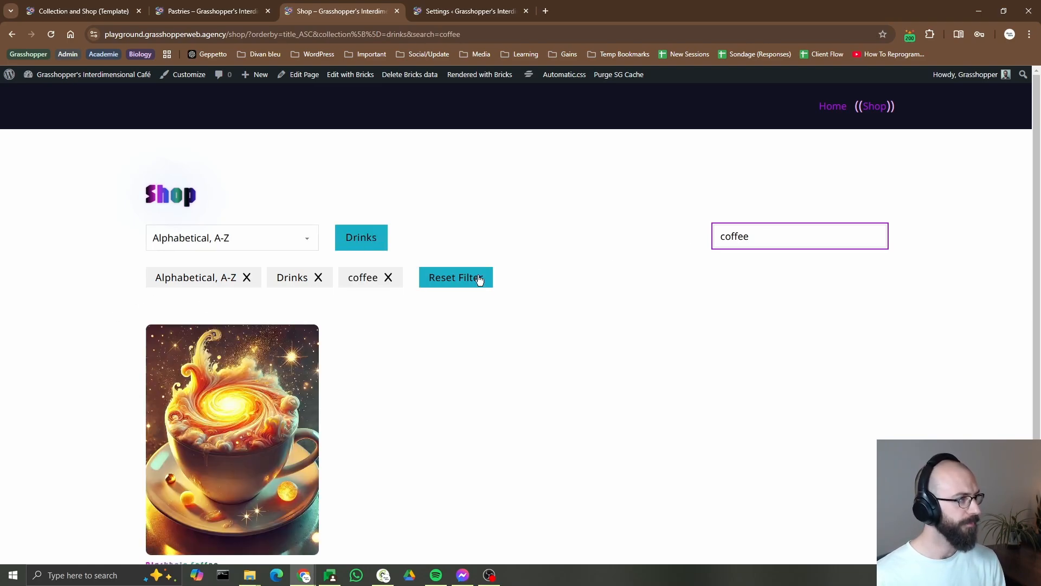
pyautogui.scroll(-2, 243, 387)
pyautogui.scroll(2, 169, 199)
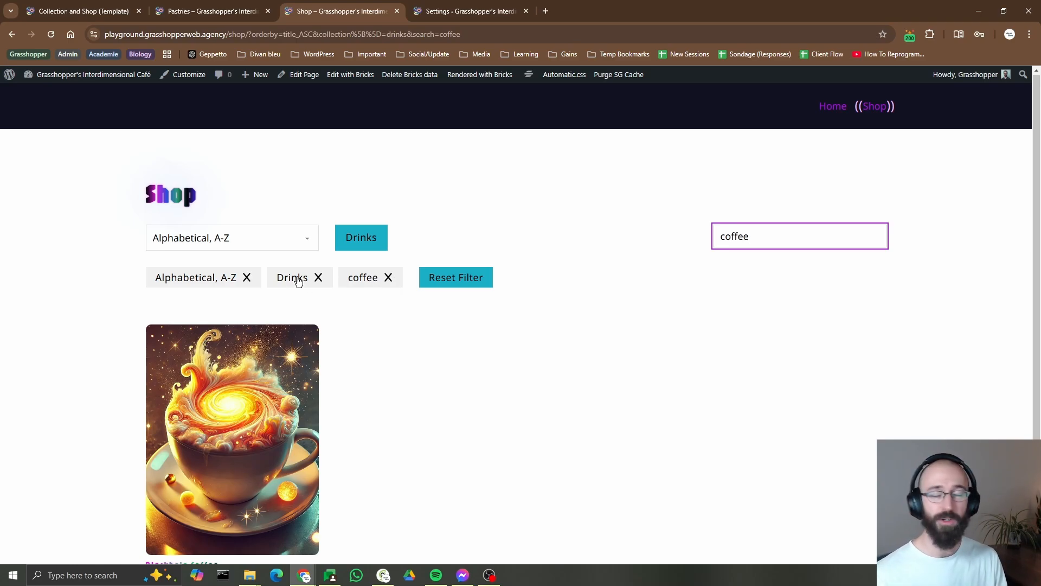
# Return to the Bricks template and give the Sort By filter the active filter prefix "Ordered By:"
pyautogui.click(130, 6)
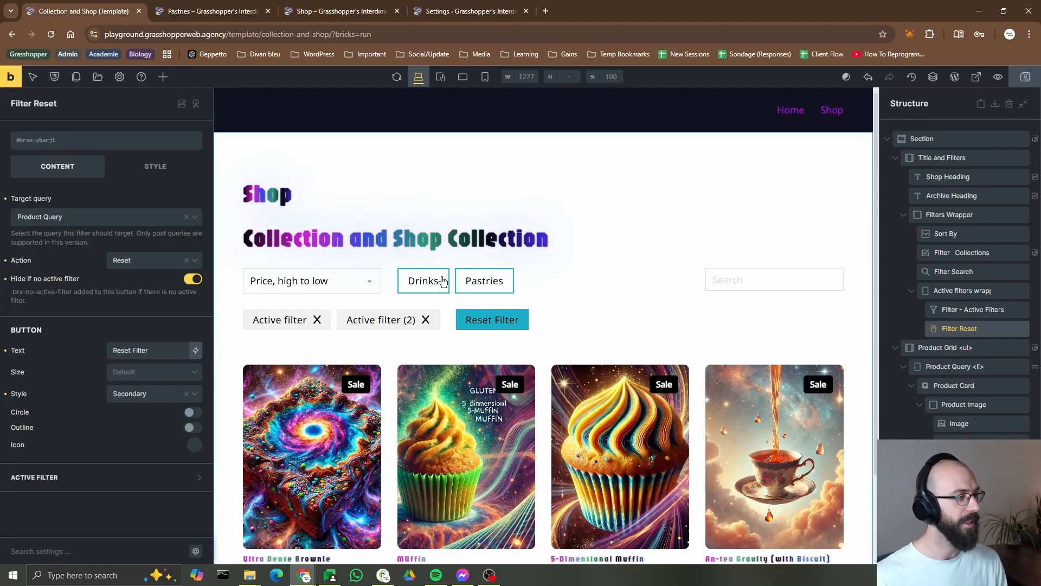
pyautogui.click(325, 281)
pyautogui.click(325, 281)
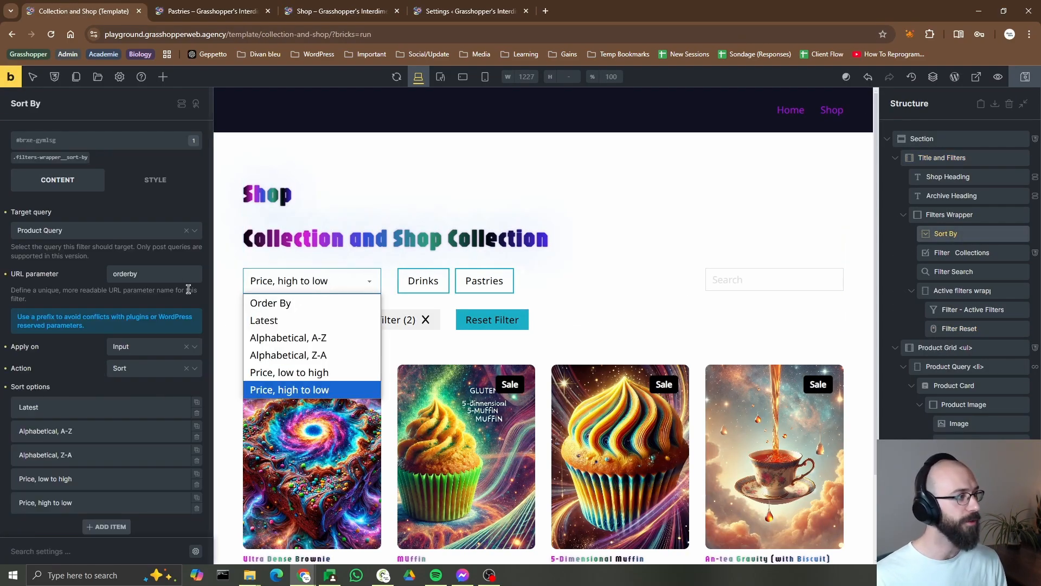
pyautogui.click(961, 233)
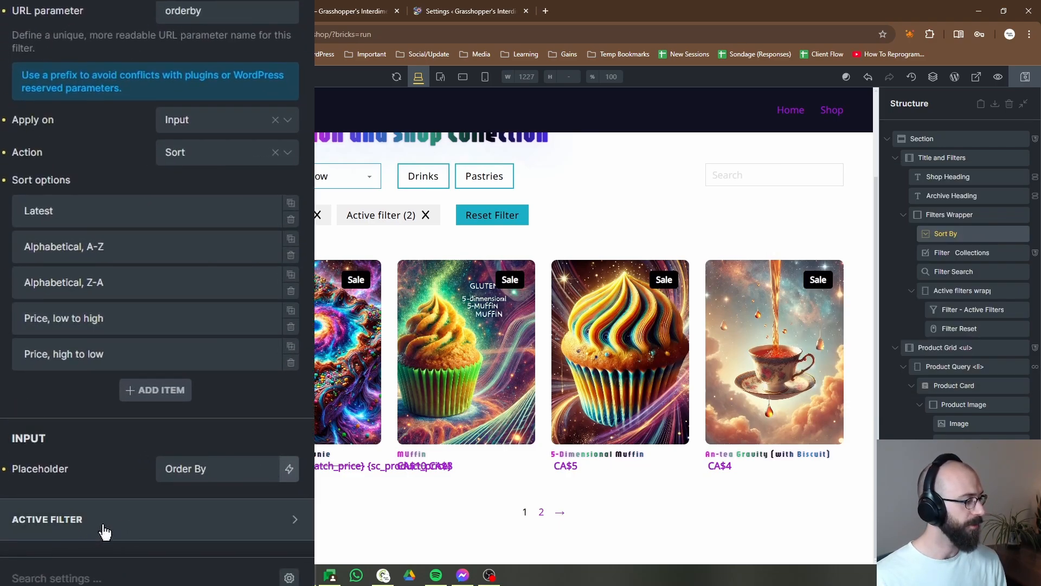
pyautogui.click(107, 531)
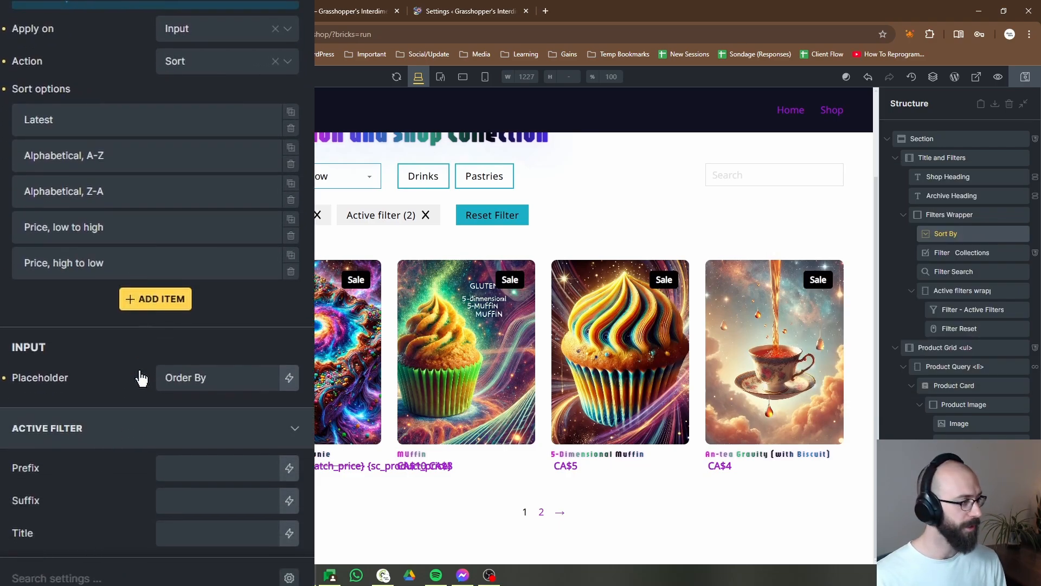
pyautogui.click(187, 448)
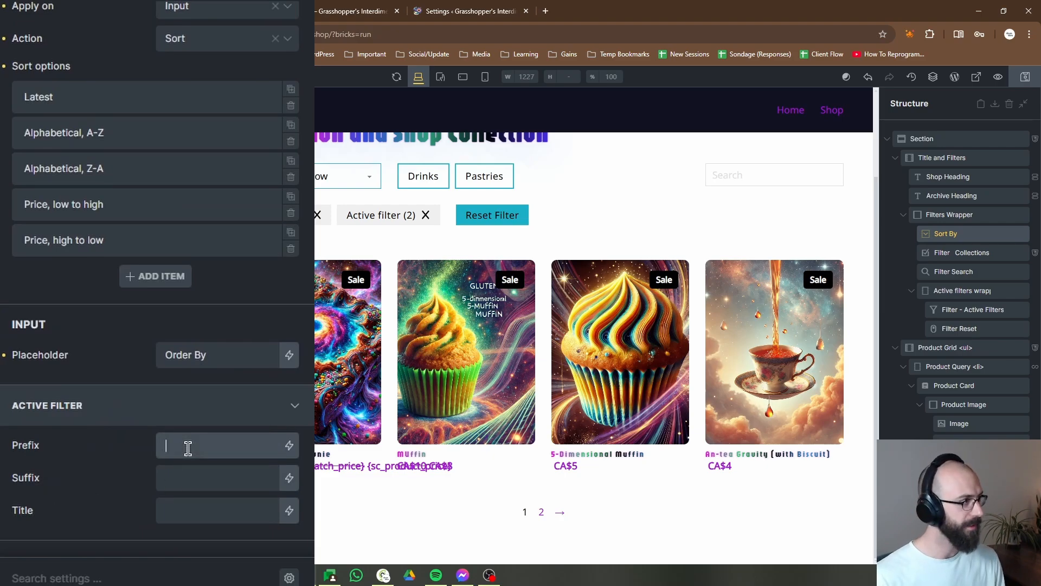
pyautogui.write('Order')
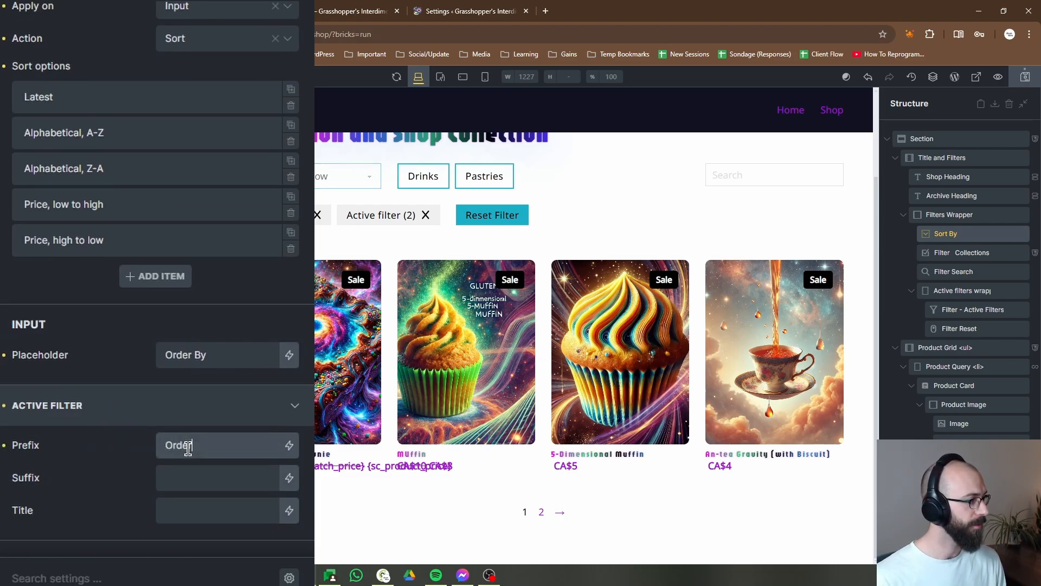
pyautogui.write('ed By:')
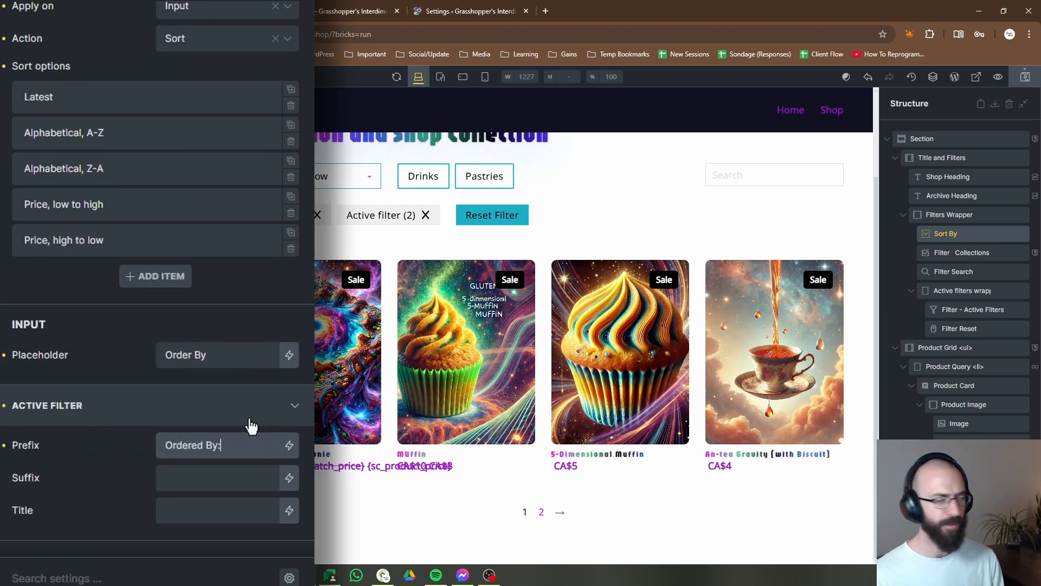
# Give the Collections filter the active filter prefix "Collection:"
pyautogui.click(955, 251)
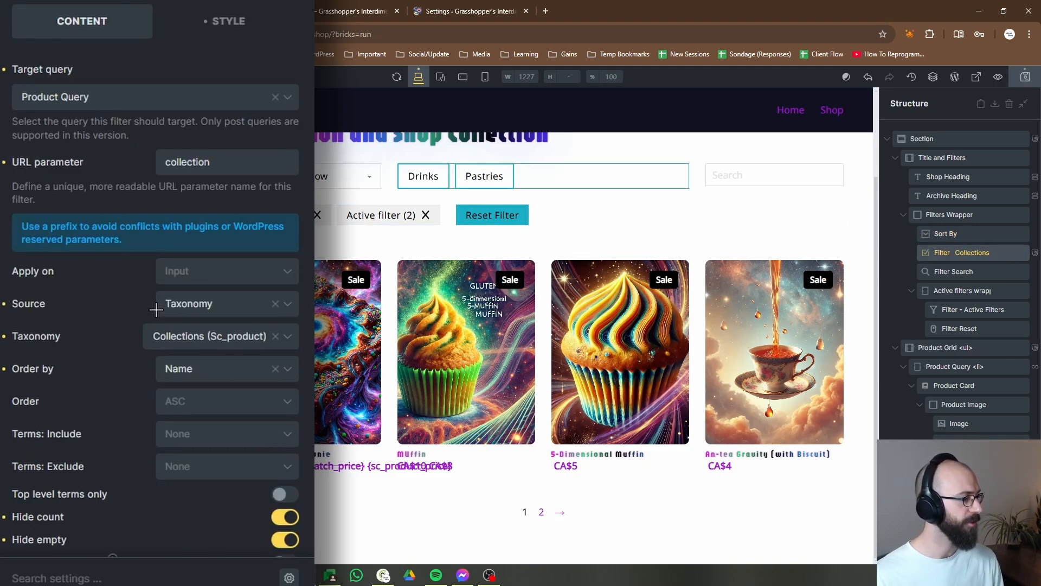
pyautogui.scroll(-10, 113, 314)
pyautogui.click(195, 434)
pyautogui.write('Collection:')
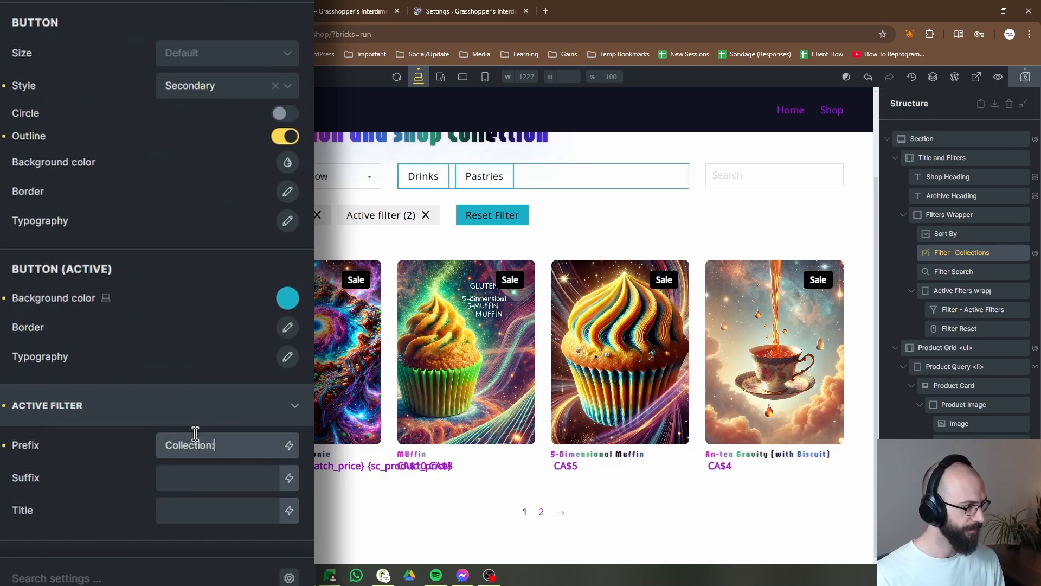
pyautogui.click(198, 413)
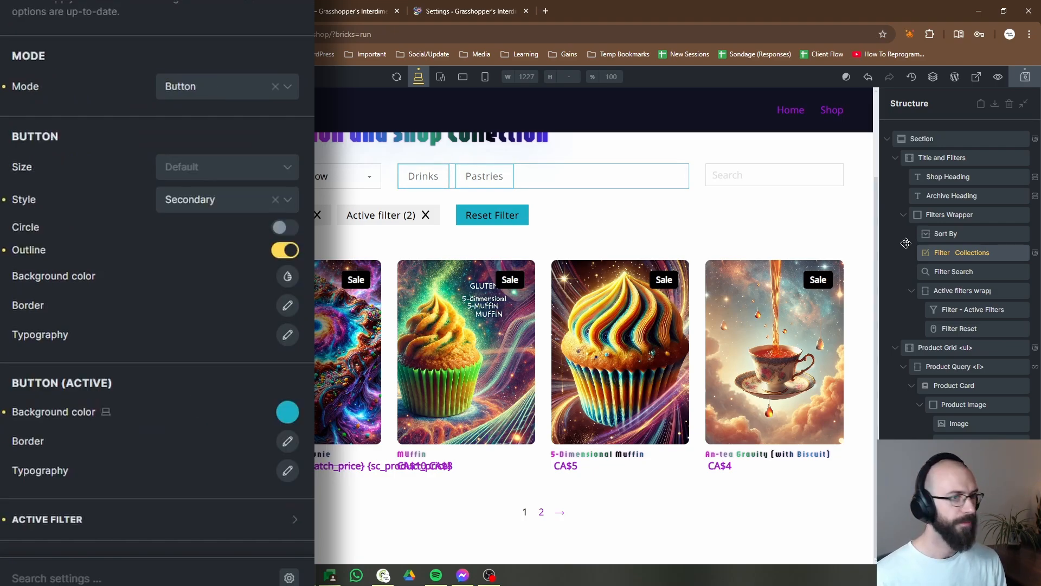
# Give the Filter Search element the active filter prefix "Search:" and save the template
pyautogui.click(955, 270)
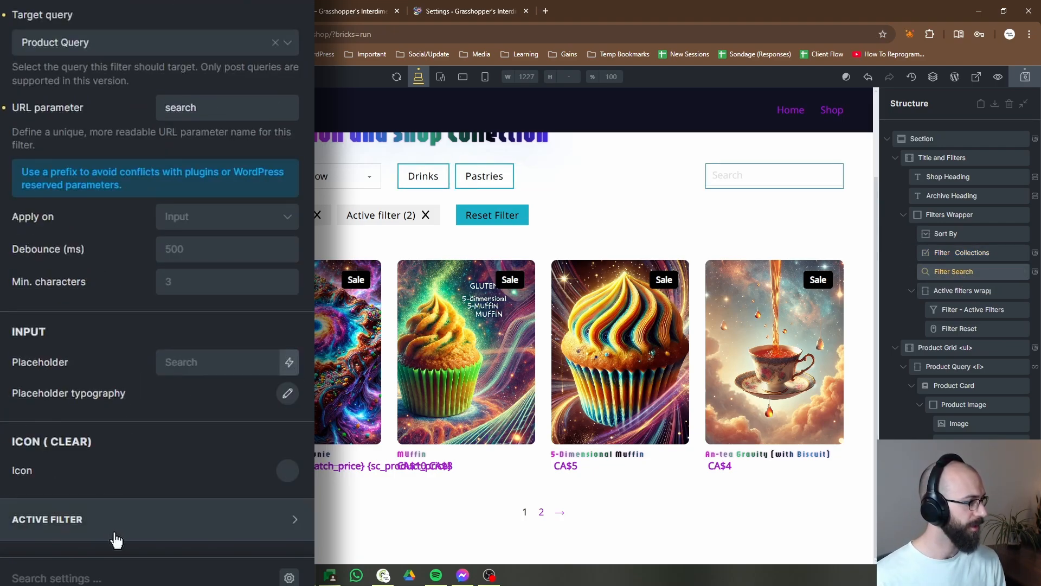
pyautogui.click(103, 522)
pyautogui.click(208, 444)
pyautogui.write('Search:')
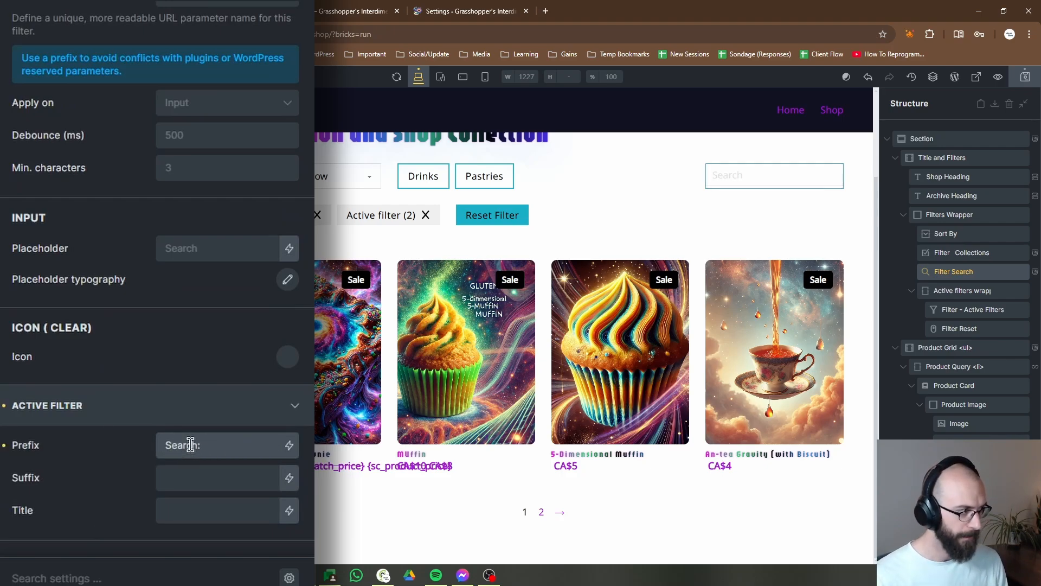
pyautogui.click(153, 419)
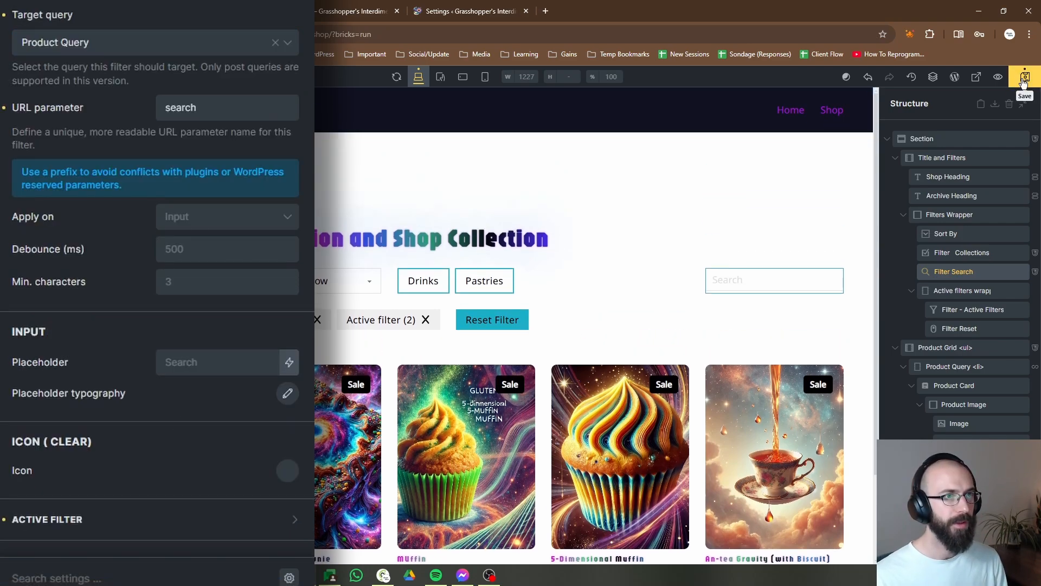
pyautogui.click(1023, 80)
# Test the prefixes on the reloaded Pastries collection page with the Alphabetical, A-Z sort and Drinks filter, and return to the template
pyautogui.click(212, 11)
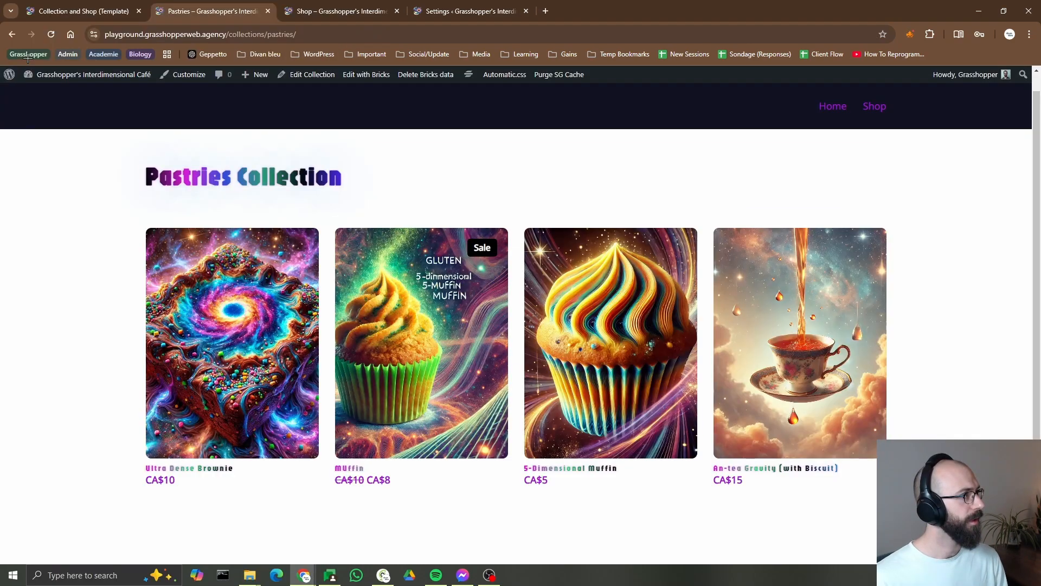
pyautogui.click(52, 34)
pyautogui.click(258, 228)
pyautogui.click(233, 275)
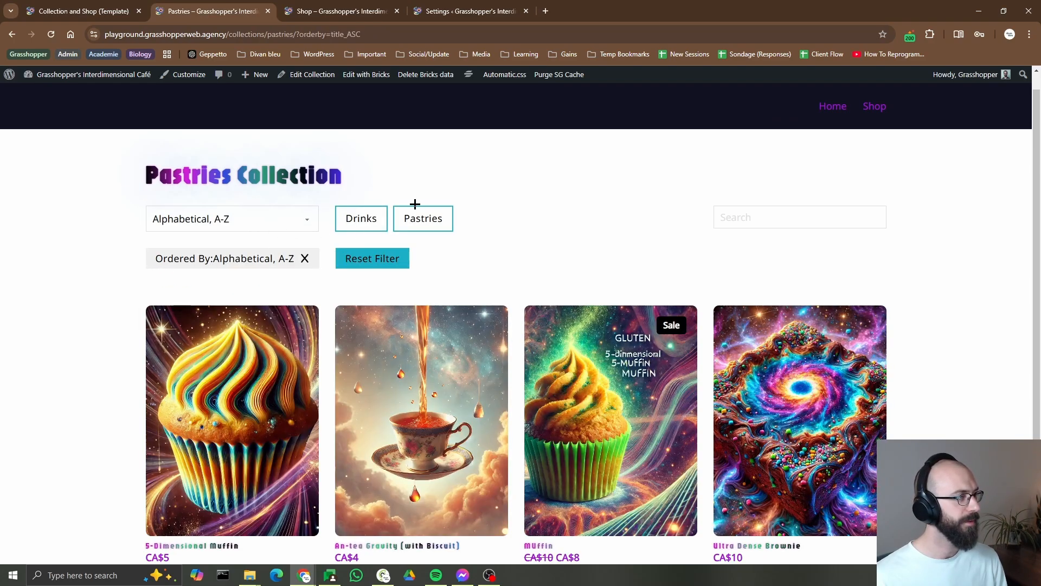
pyautogui.click(360, 223)
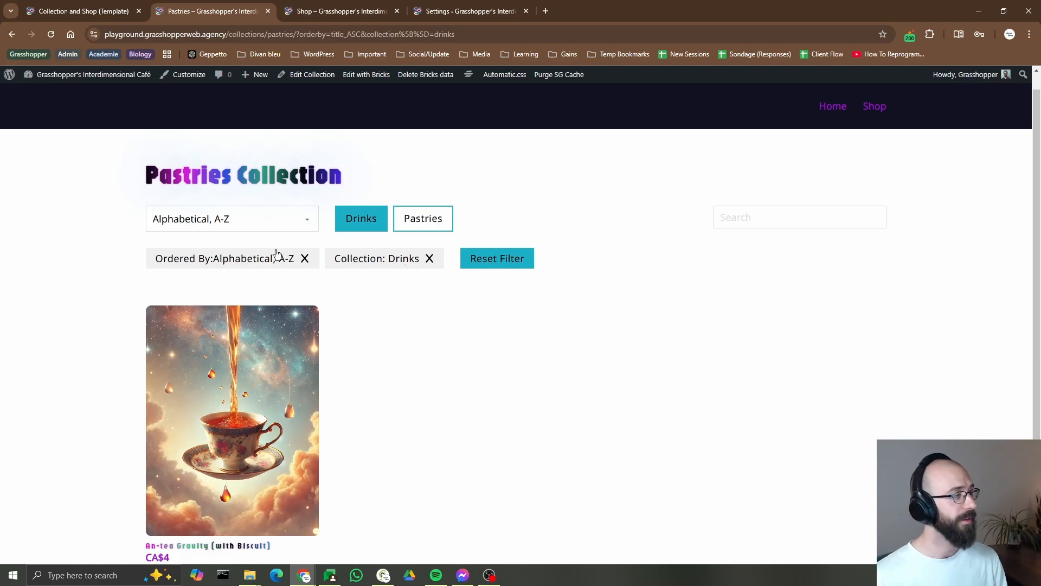
pyautogui.hotkey('ctrl', 'shift', 'Tab')
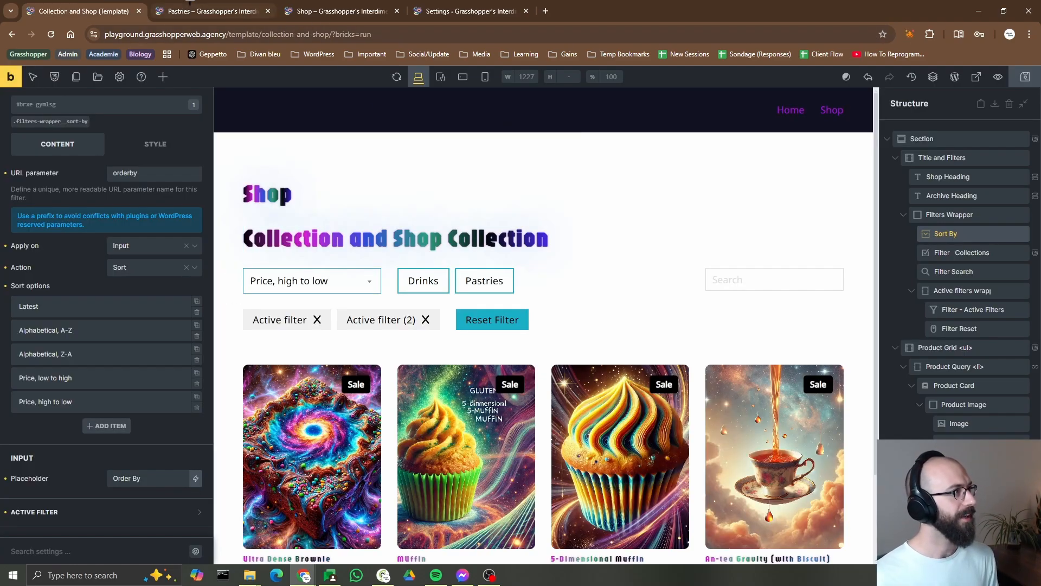
# Copy the Shop Heading's conditions and paste them onto the Collections filter in the Bricks template
pyautogui.click(189, 3)
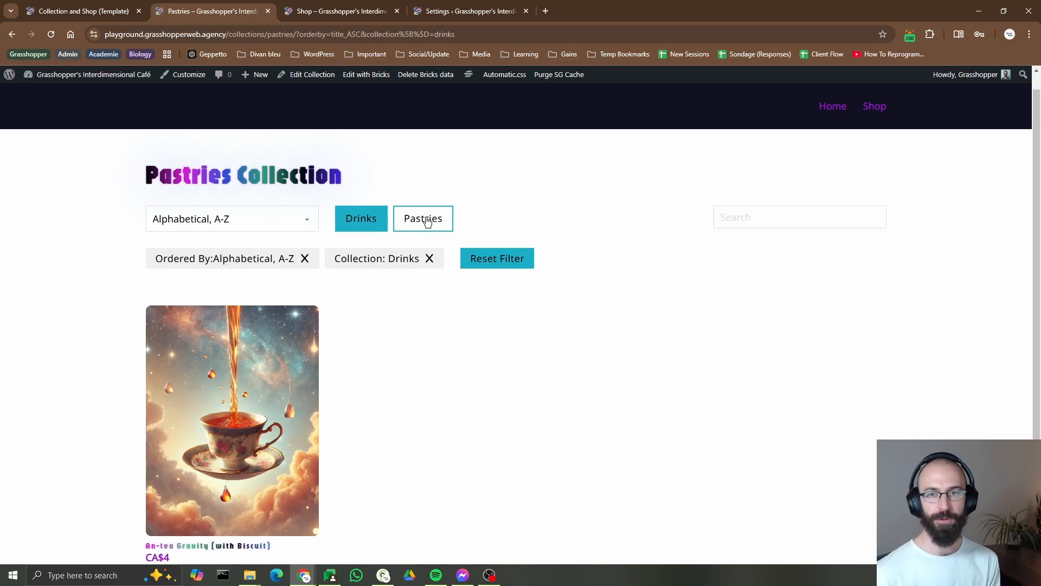
pyautogui.hotkey('ctrl', 'shift', 'Tab')
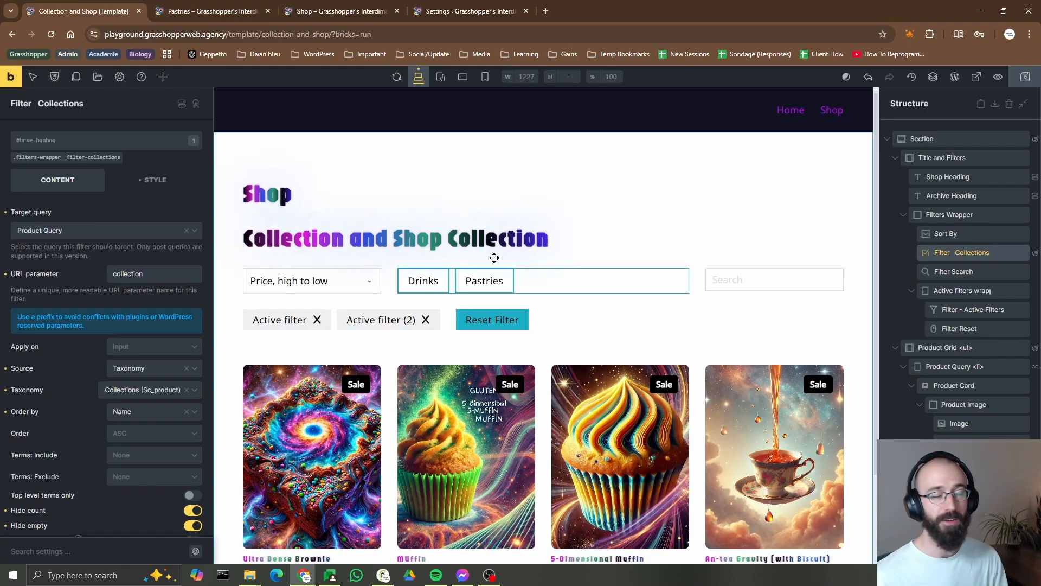
pyautogui.click(949, 177)
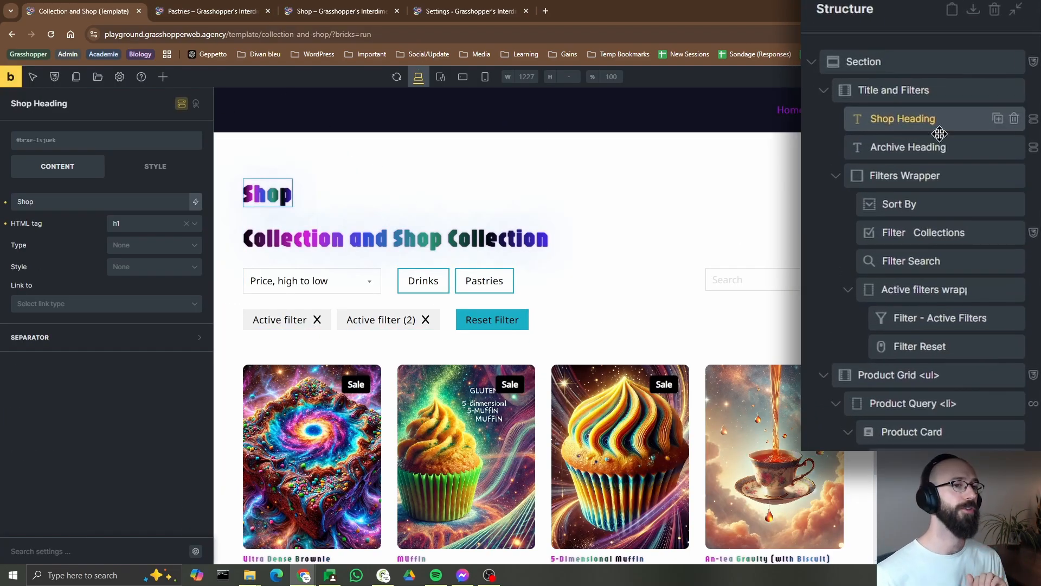
pyautogui.rightClick(963, 119)
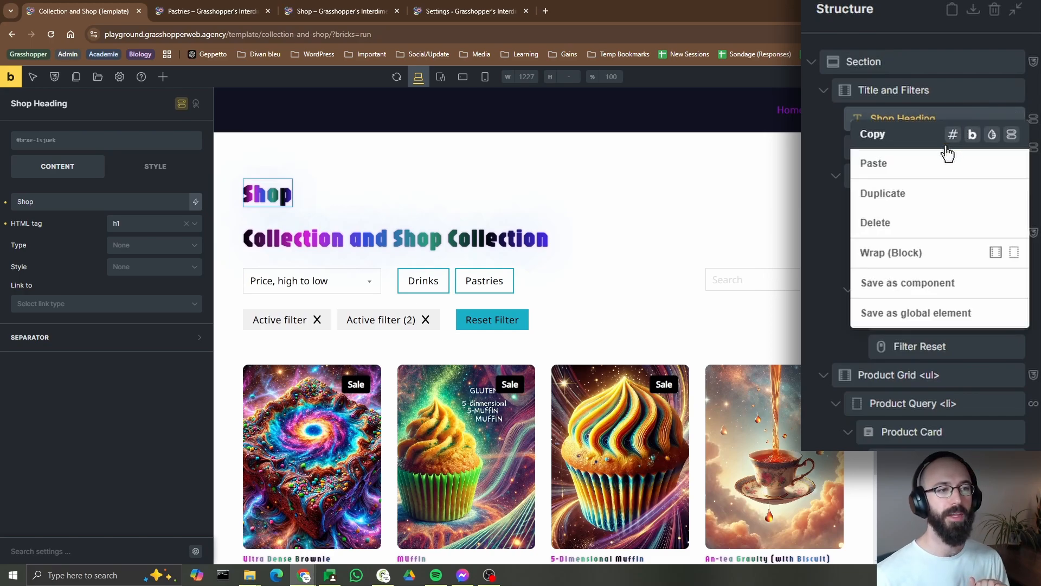
pyautogui.click(1011, 135)
pyautogui.click(946, 232)
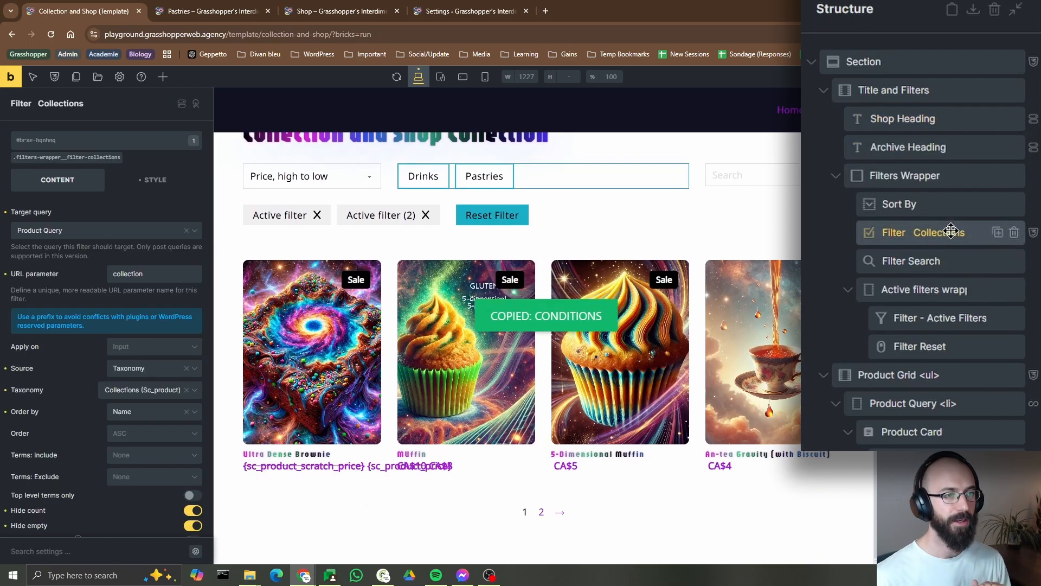
pyautogui.rightClick(940, 234)
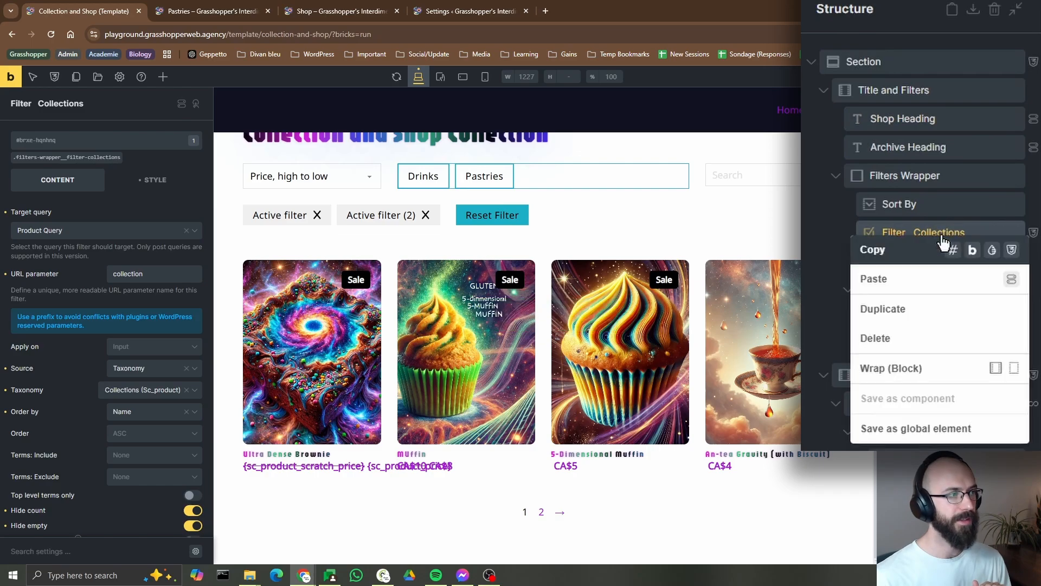
pyautogui.click(1009, 280)
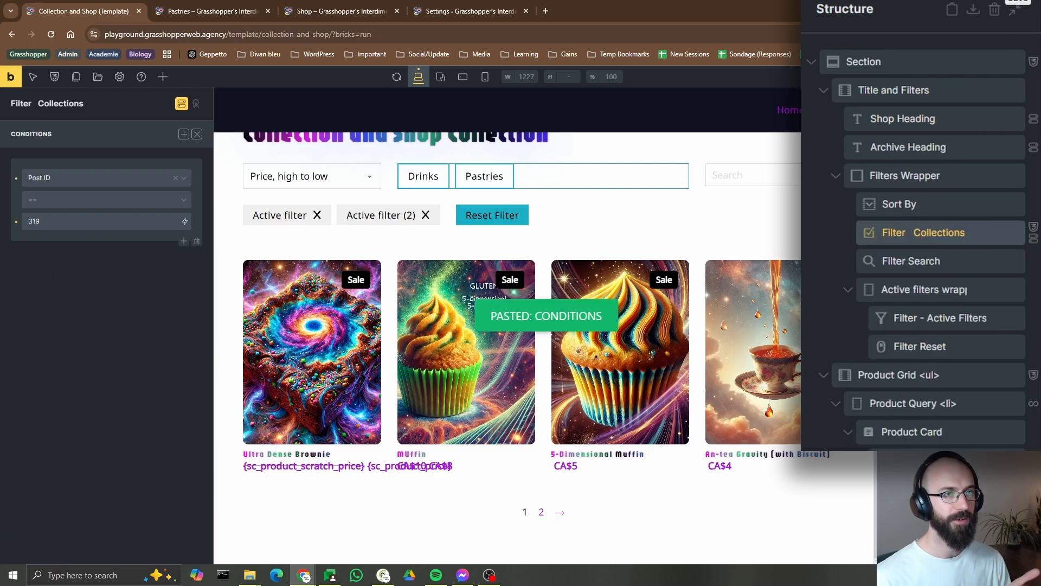
# Compare the Collections filter's visibility on the Pastries collection page and the reloaded Shop page, resetting the shop's active filters
pyautogui.click(233, 11)
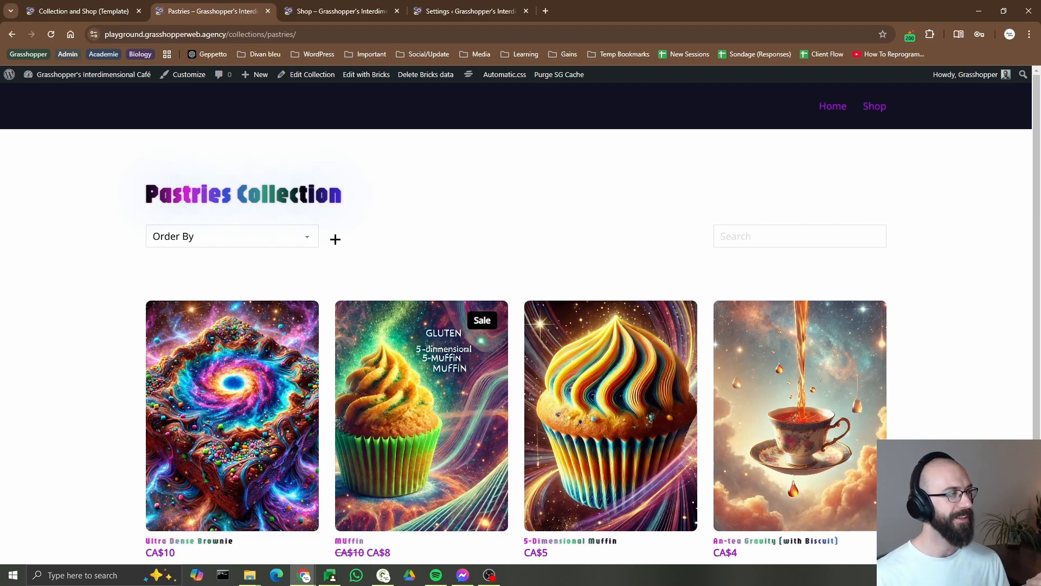
pyautogui.hotkey('ctrl', 'Tab')
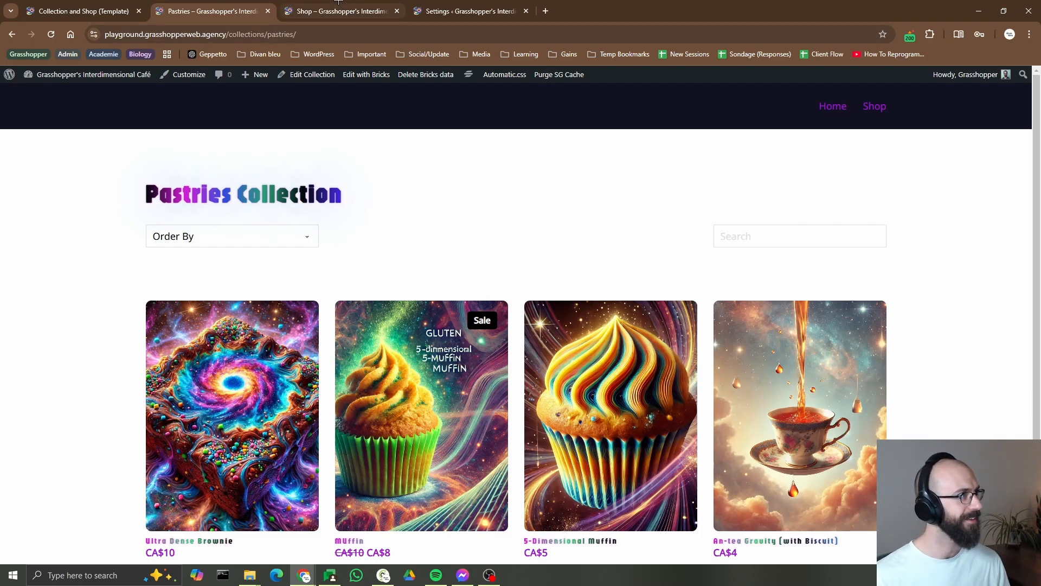
pyautogui.click(54, 34)
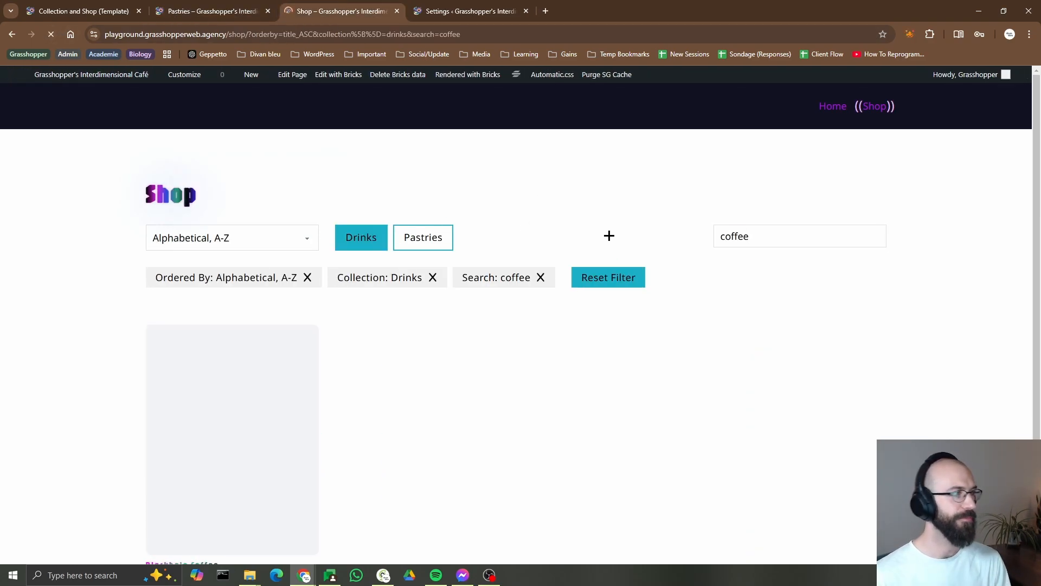
pyautogui.click(608, 277)
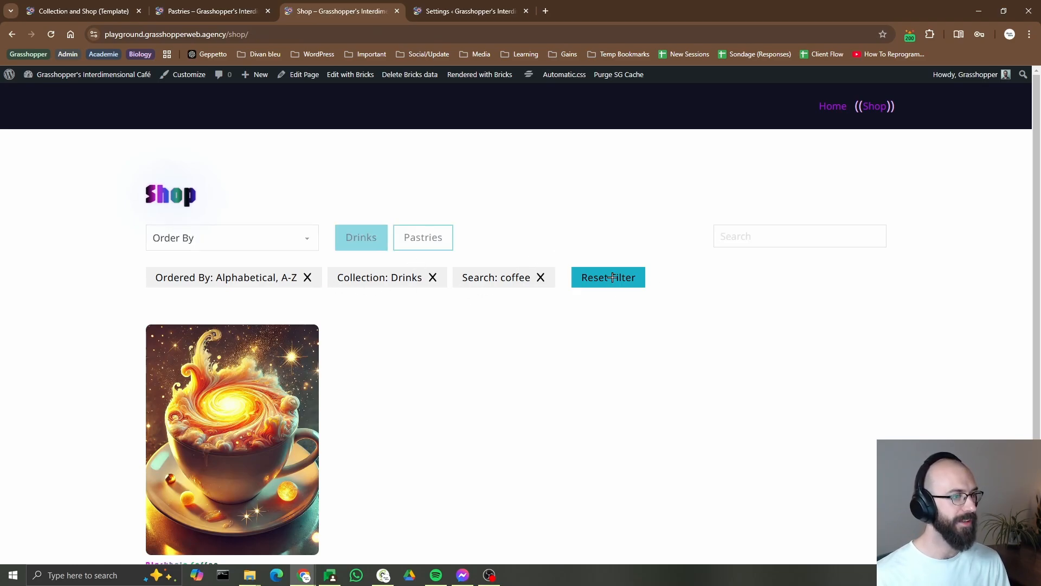
pyautogui.hotkey('ctrl', '1')
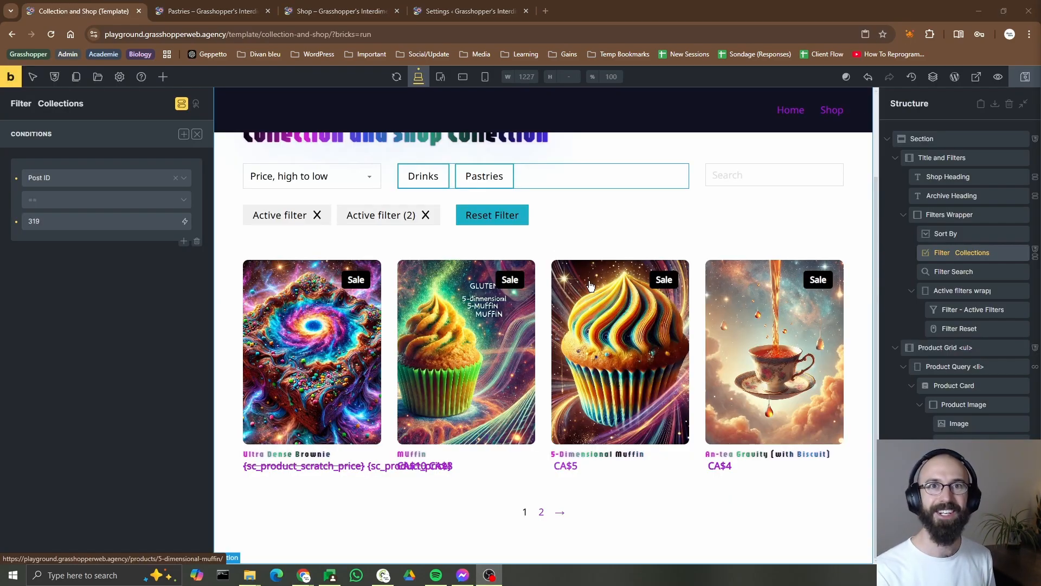
# Test the Shop page filters with the Alphabetical, A-Z sort, the Drinks collection and a search for "pie"
pyautogui.click(342, 11)
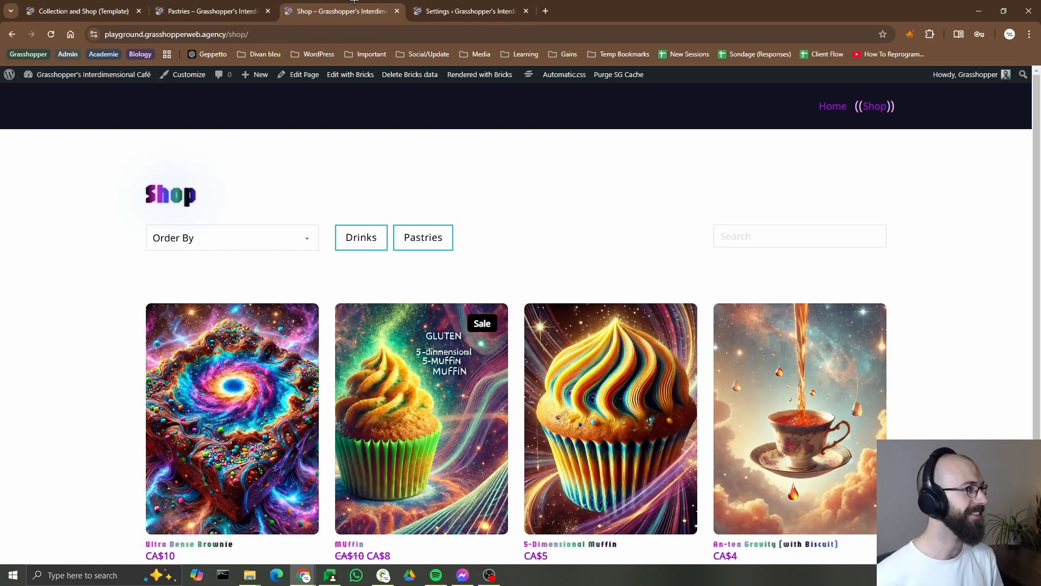
pyautogui.click(293, 237)
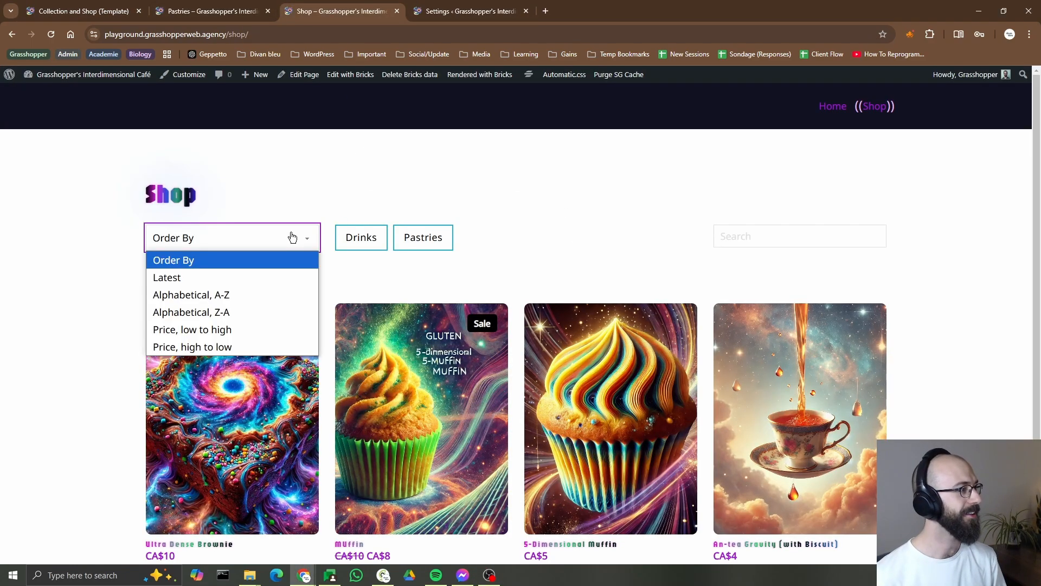
pyautogui.click(205, 296)
pyautogui.click(360, 237)
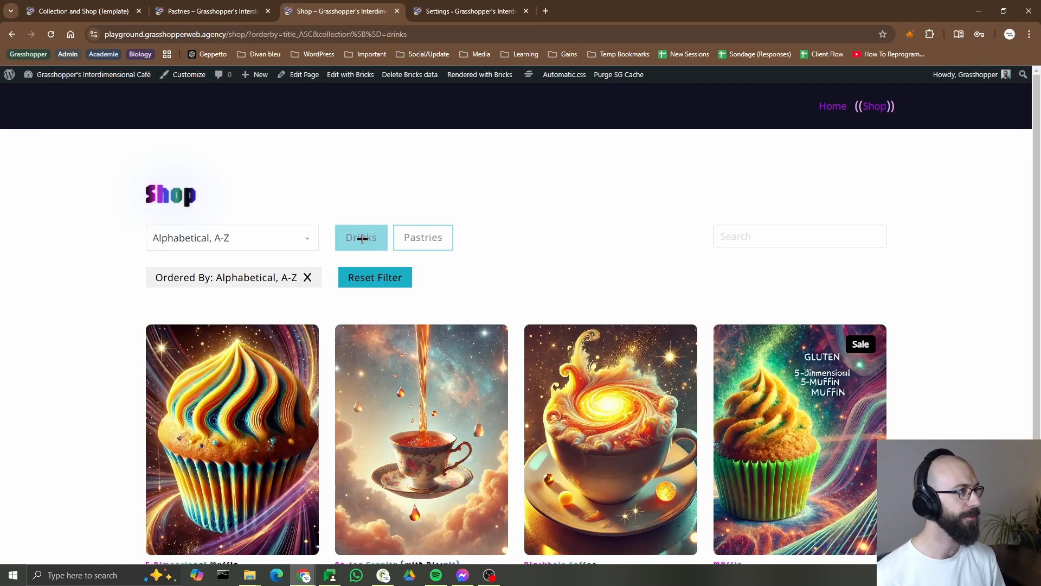
pyautogui.scroll(-2, 267, 447)
pyautogui.scroll(2, 623, 363)
pyautogui.click(820, 234)
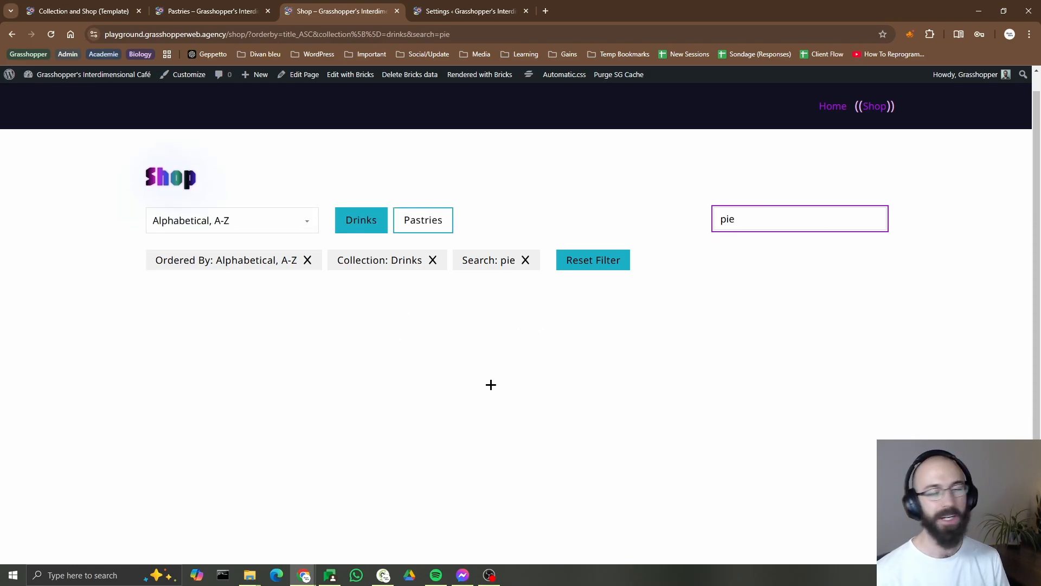
# Set the Product Query's no-results text in the Bricks template to "No Products Match These Filters"
pyautogui.click(99, 2)
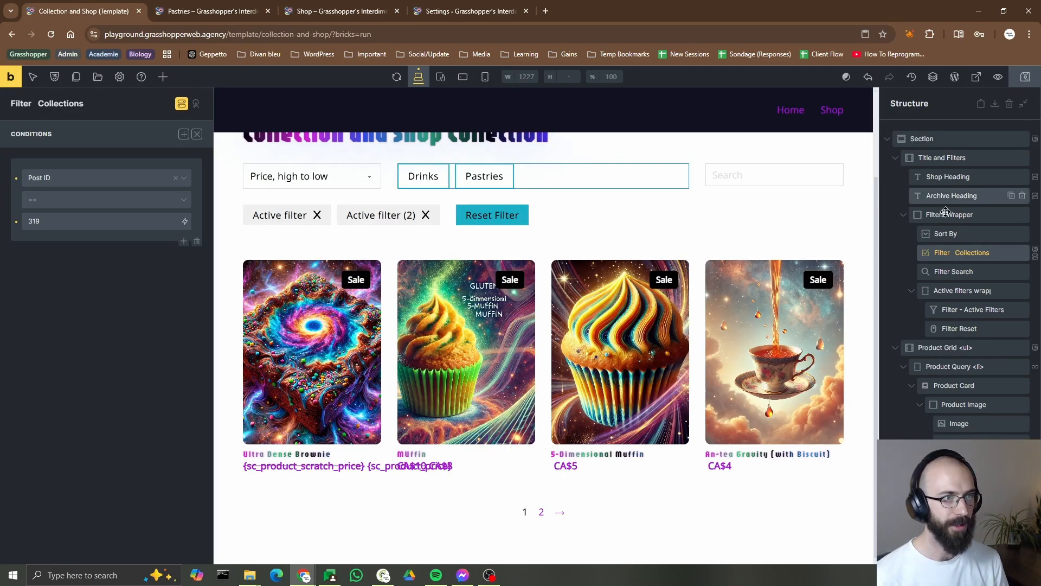
pyautogui.click(895, 160)
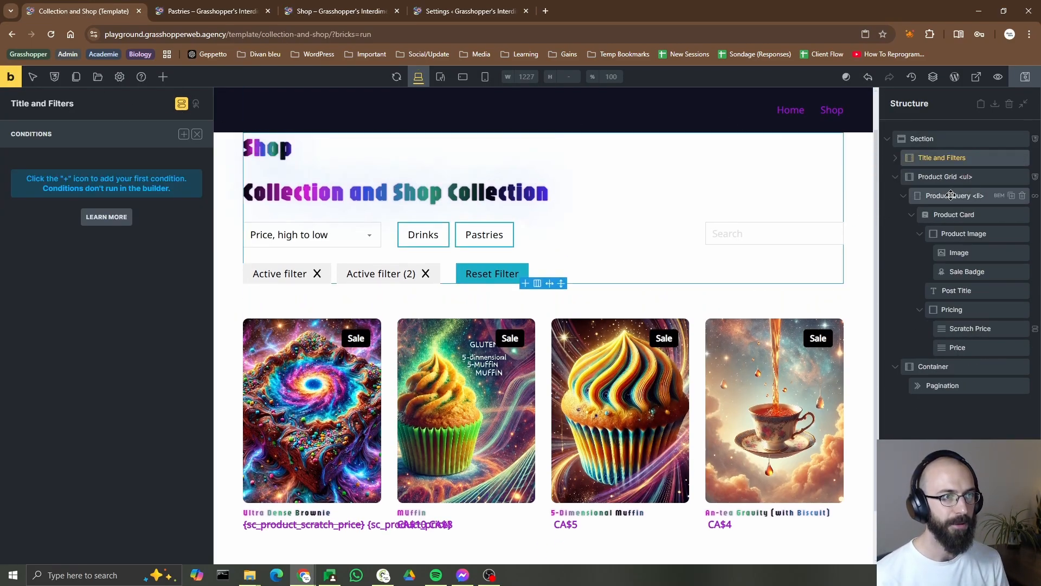
pyautogui.click(951, 196)
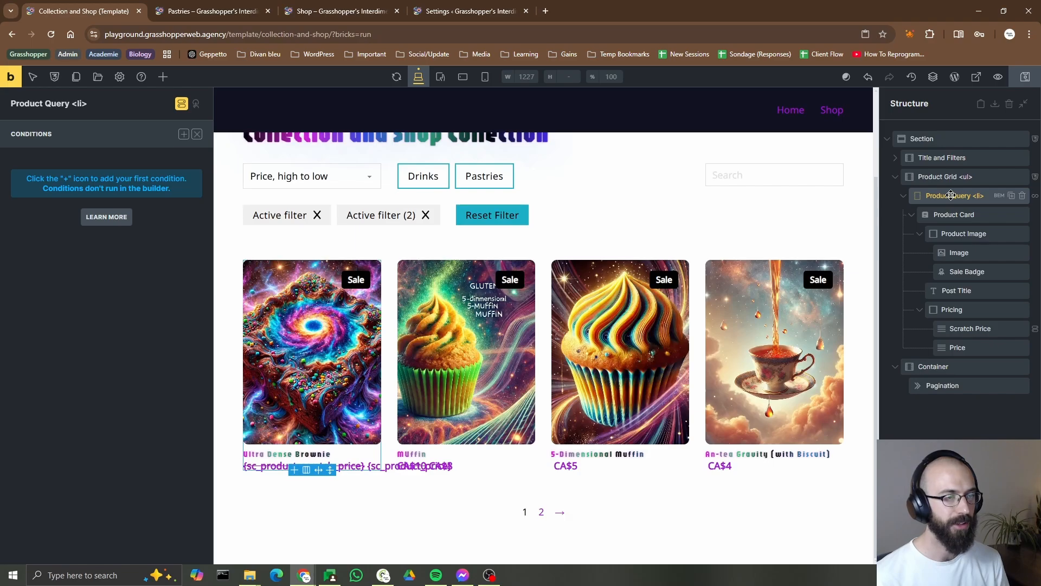
pyautogui.click(182, 104)
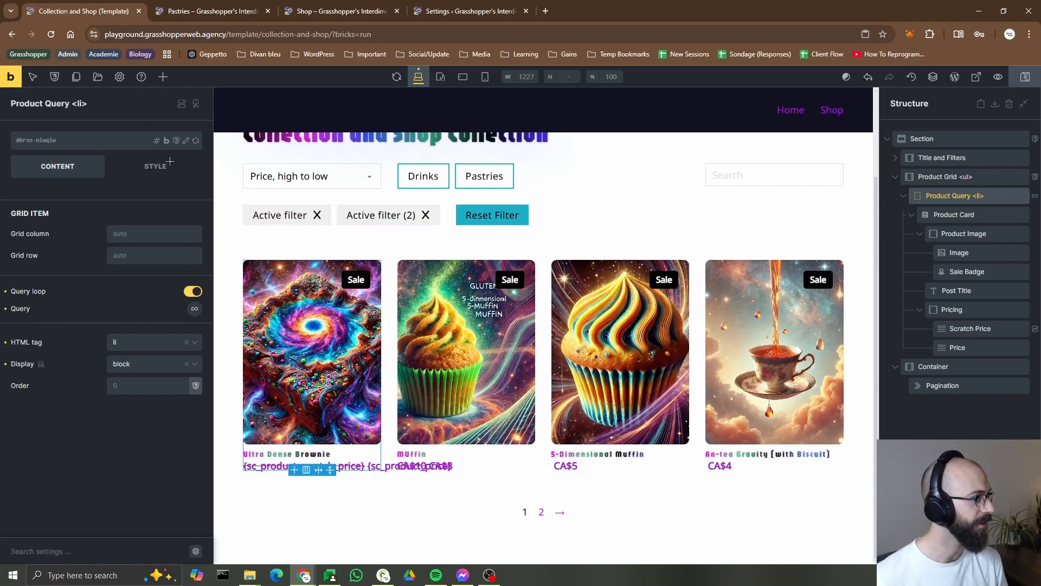
pyautogui.click(287, 212)
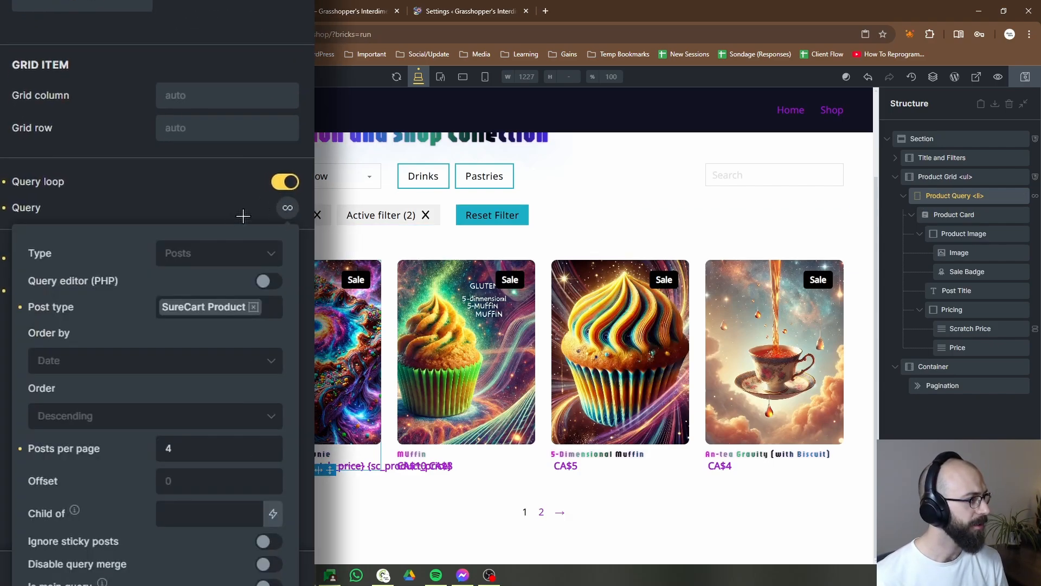
pyautogui.scroll(-15, 211, 255)
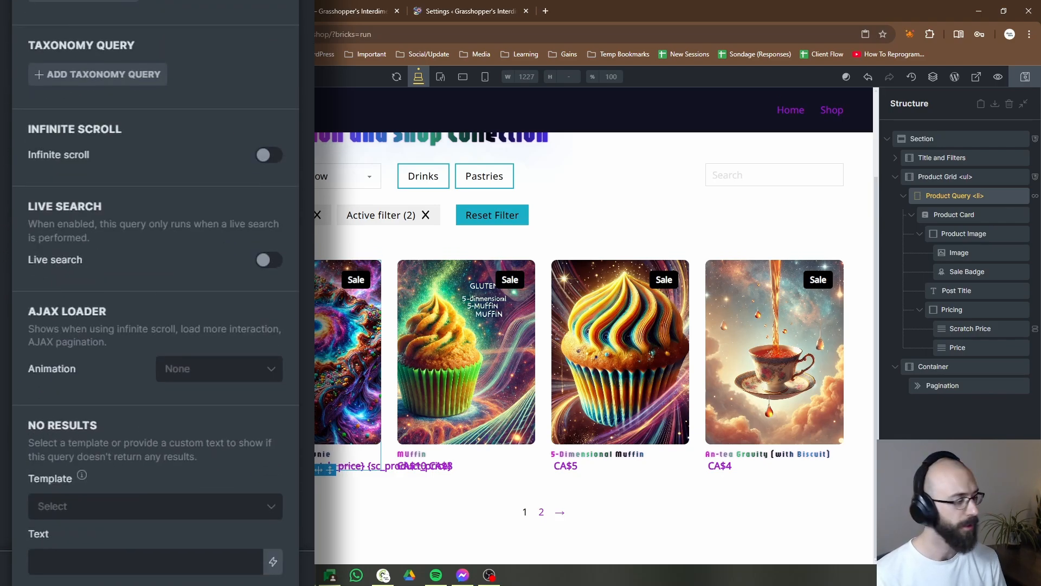
pyautogui.click(66, 561)
pyautogui.write('No Products')
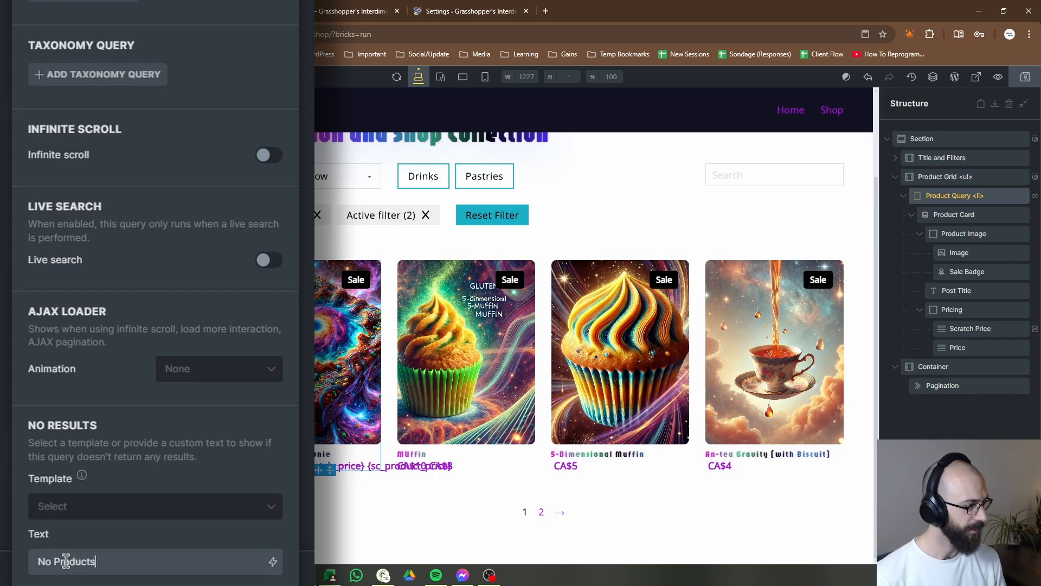
pyautogui.write(' Match These Filters')
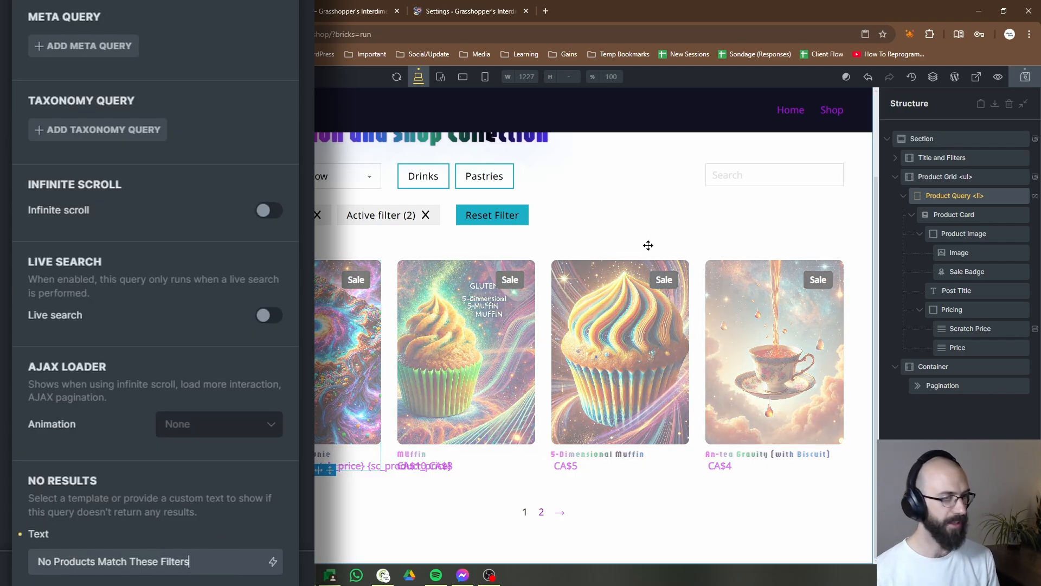
# Reload the Shop page with the "pie" search still active and check the no-results text
pyautogui.click(227, 11)
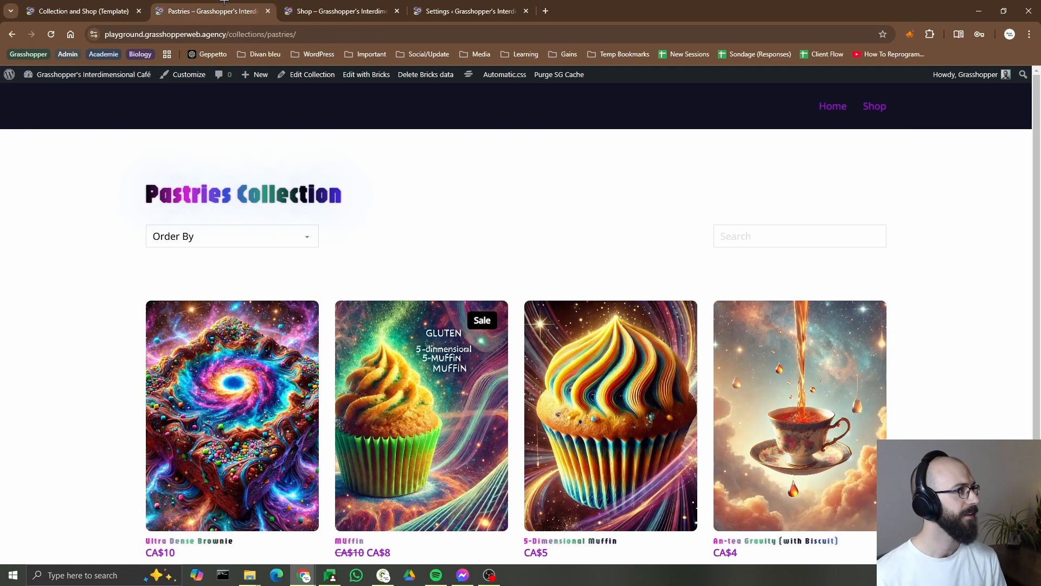
pyautogui.click(331, 11)
pyautogui.click(51, 34)
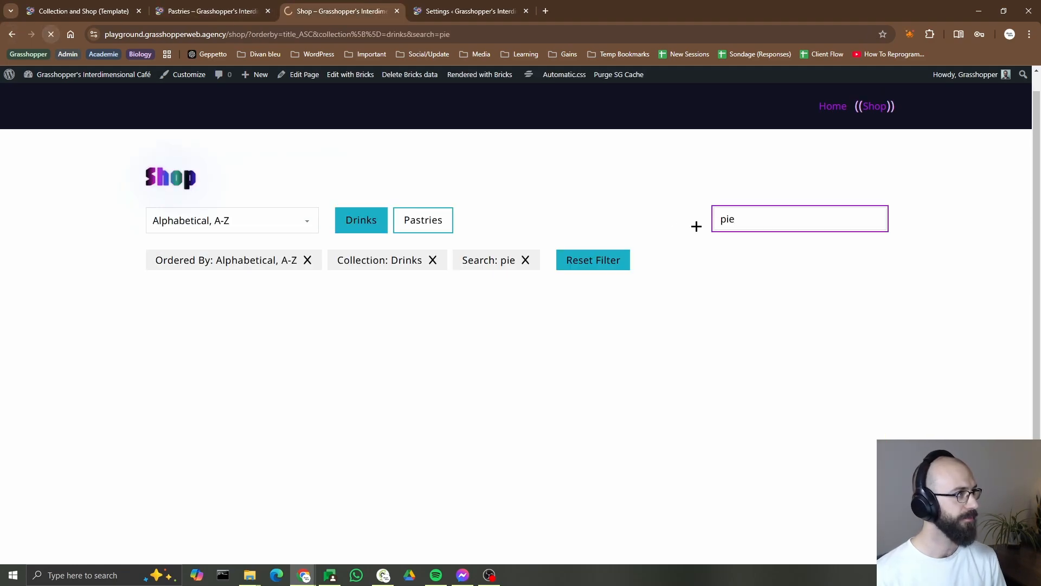
pyautogui.moveTo(145, 332); pyautogui.dragTo(354, 332)
pyautogui.click(343, 333)
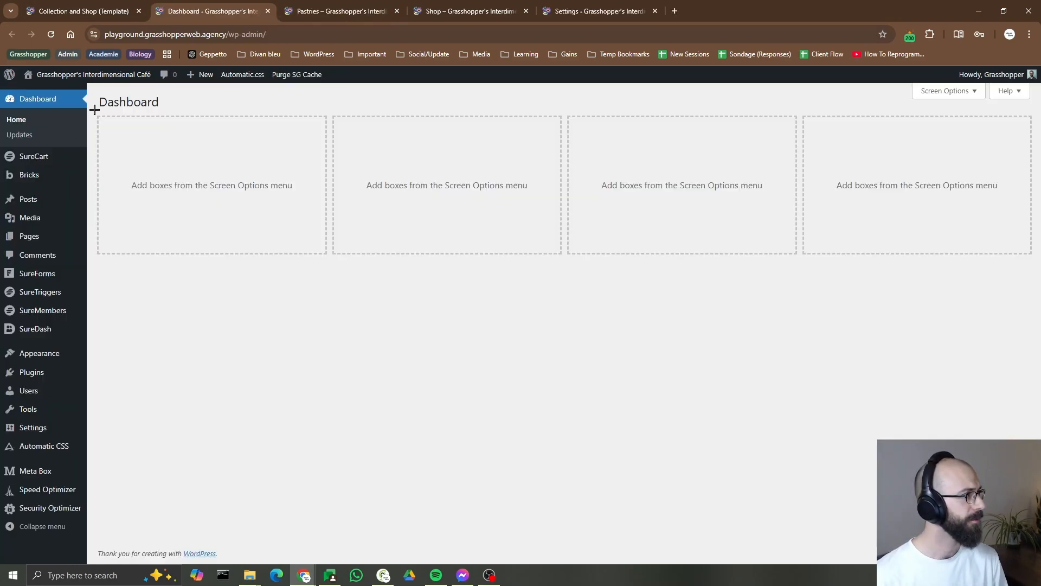
# Open the No Products Result template from the Miscellaneous folder of the Bricks templates and examine its template type options
pyautogui.moveTo(50, 171)
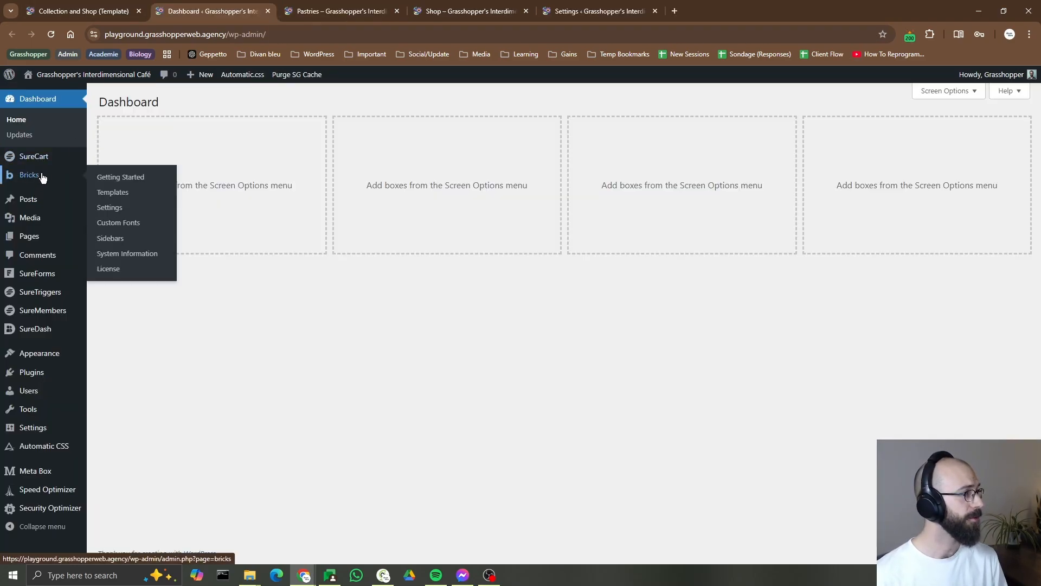
pyautogui.click(116, 193)
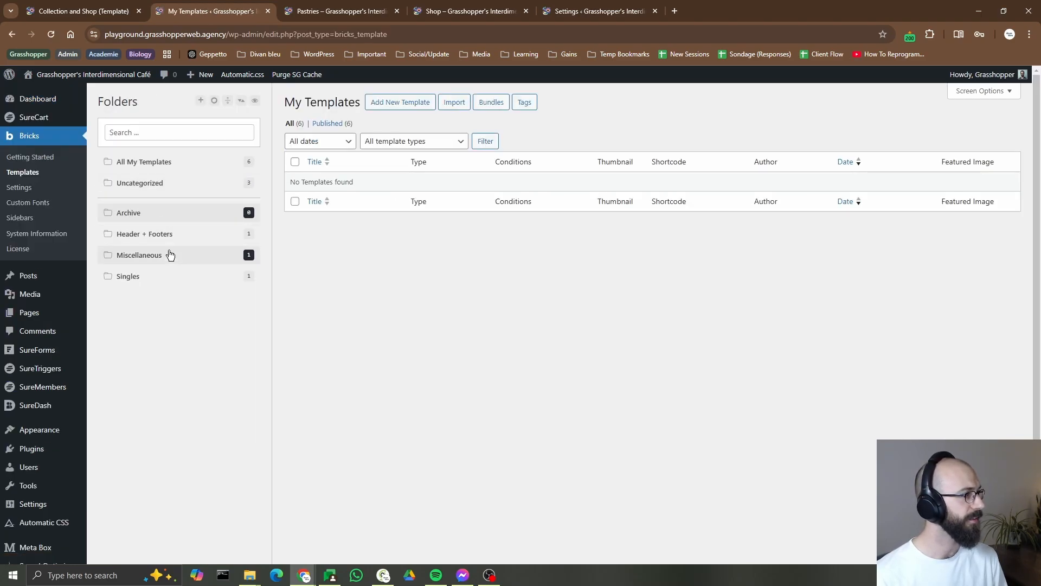
pyautogui.click(137, 258)
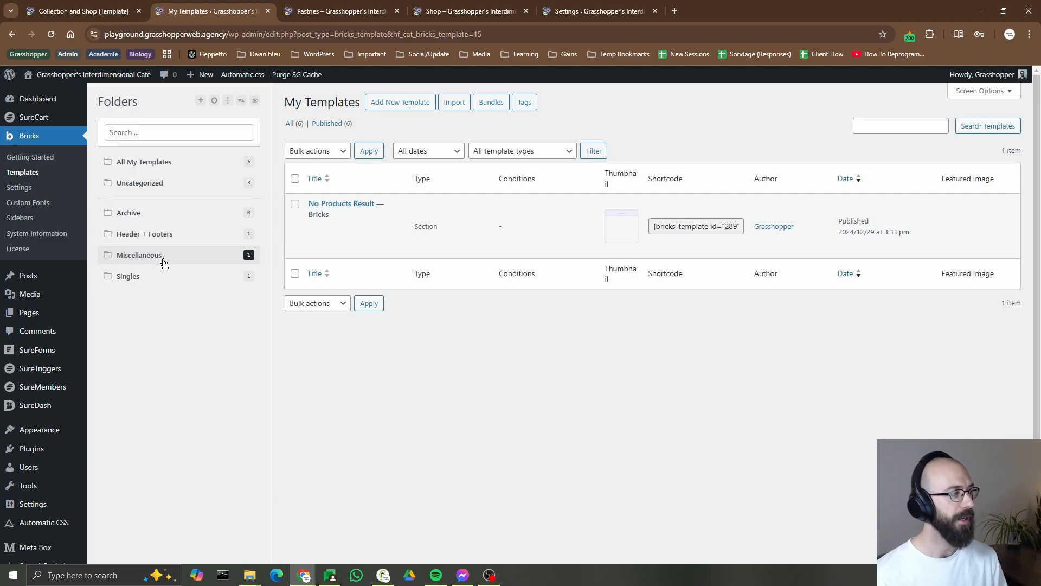
pyautogui.click(353, 205)
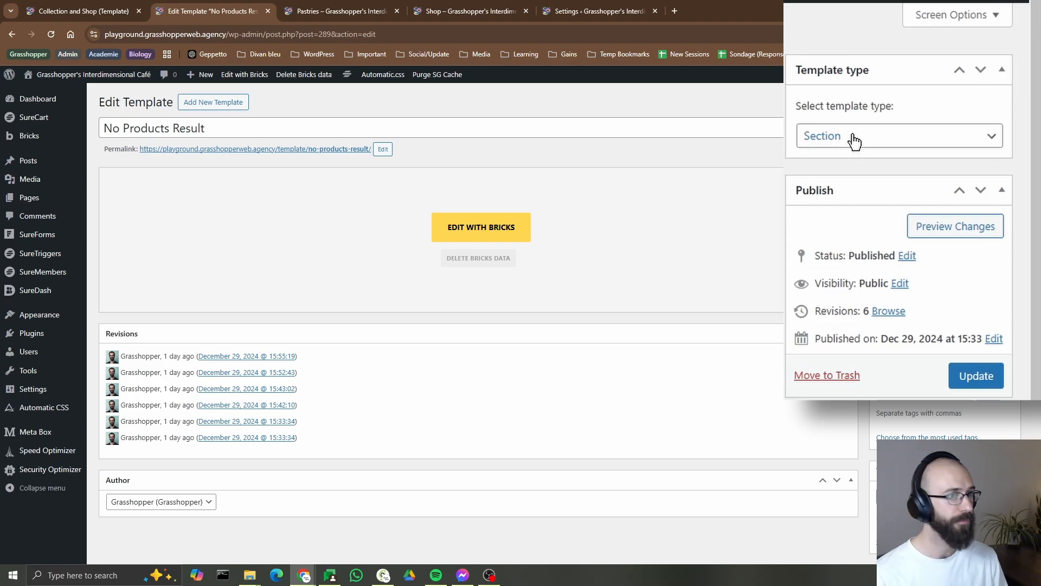
pyautogui.click(853, 142)
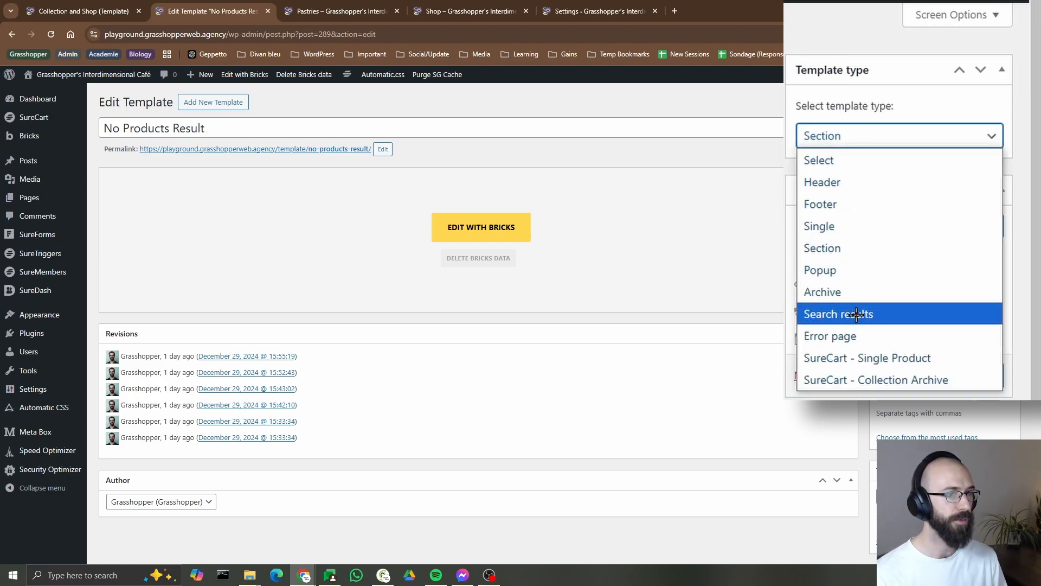
pyautogui.click(850, 148)
pyautogui.scroll(-2, 798, 177)
pyautogui.scroll(2, 813, 207)
# Inspect the Block of the No Products Result template in the Bricks builder and return to the Collection and Shop template
pyautogui.click(481, 227)
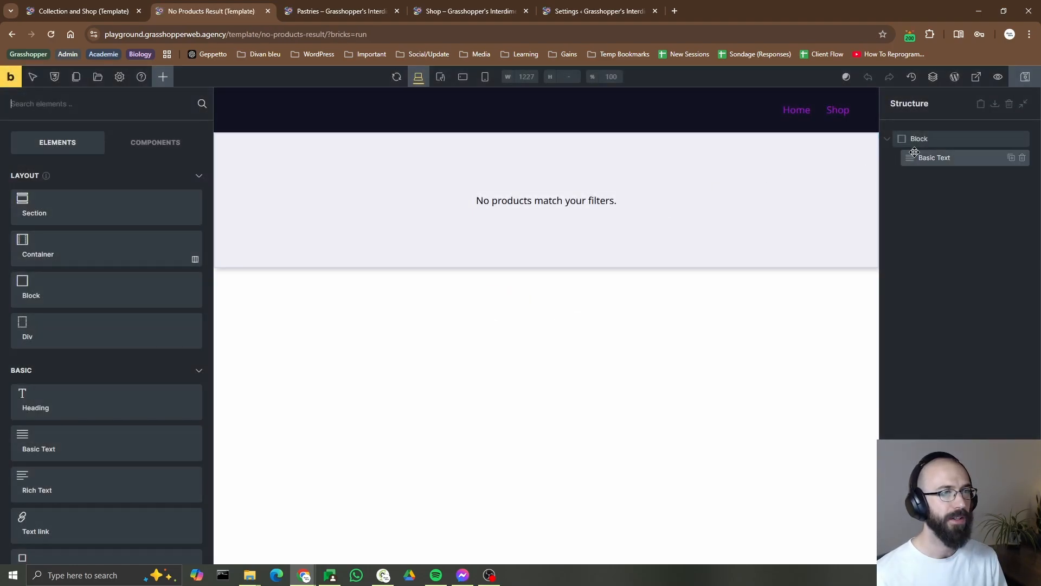
pyautogui.click(935, 141)
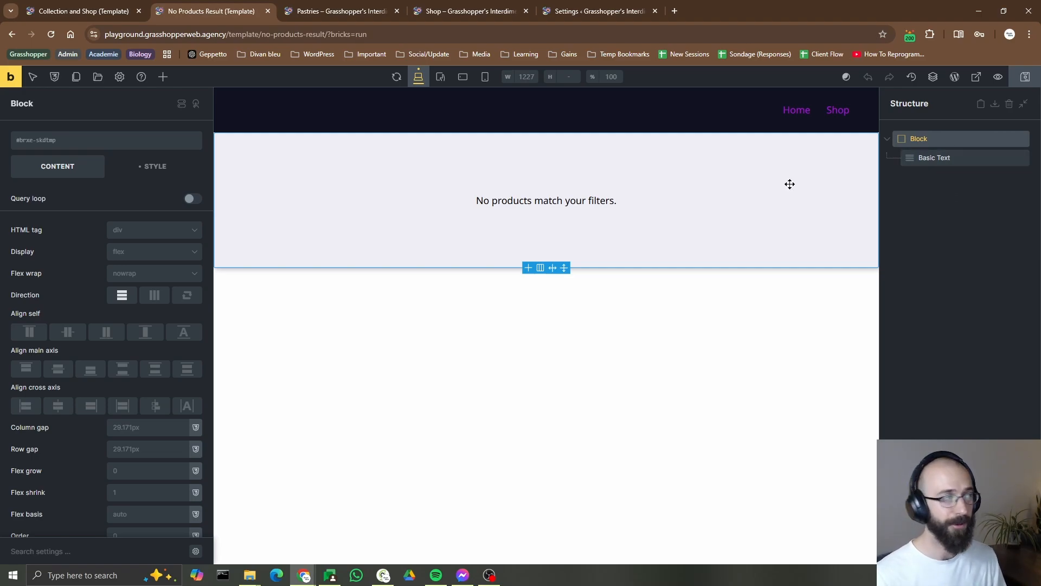
pyautogui.click(81, 12)
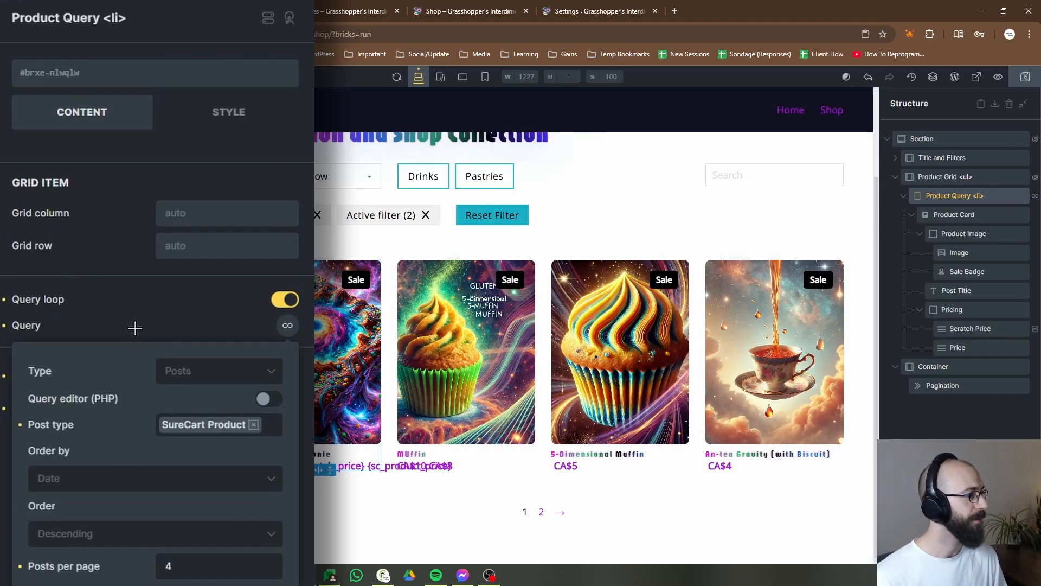
# Clear the Product Query's no-results text, choose the No Products Result template for empty results instead, and save the template
pyautogui.scroll(-15, 174, 316)
pyautogui.scroll(-2, 132, 452)
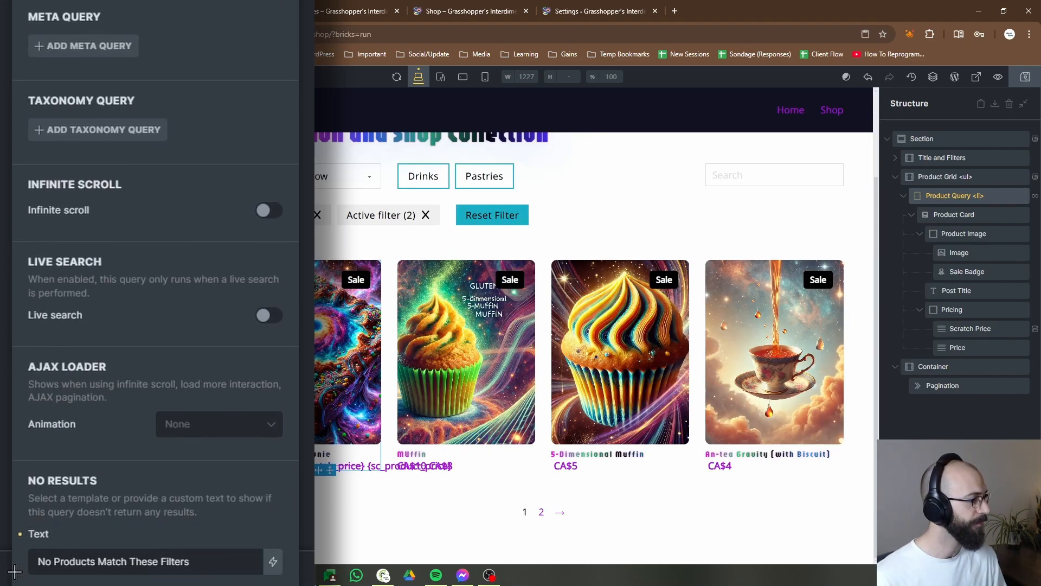
pyautogui.click(21, 534)
pyautogui.scroll(-2, 120, 412)
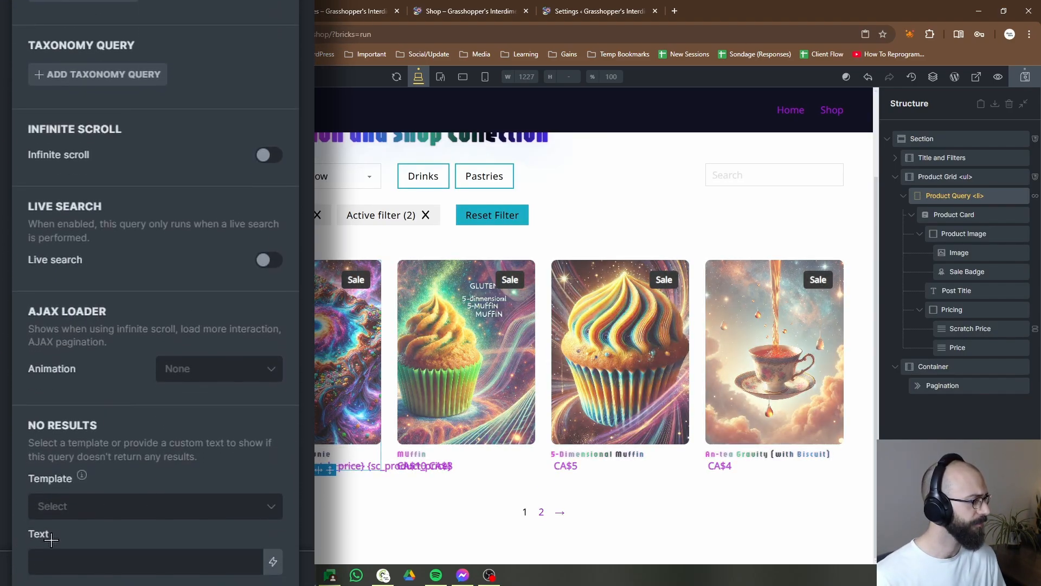
pyautogui.click(94, 508)
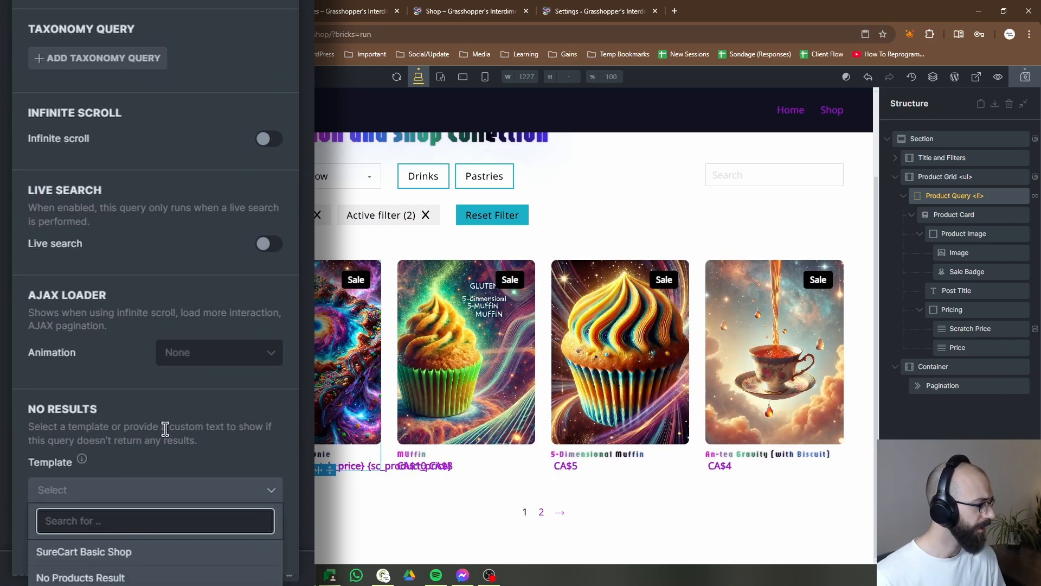
pyautogui.click(127, 578)
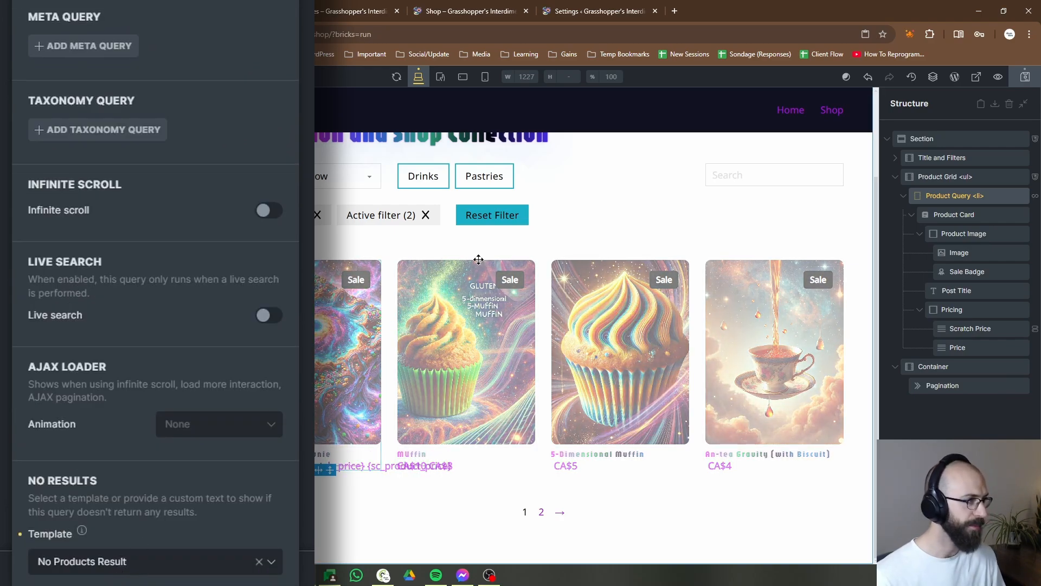
pyautogui.click(1018, 80)
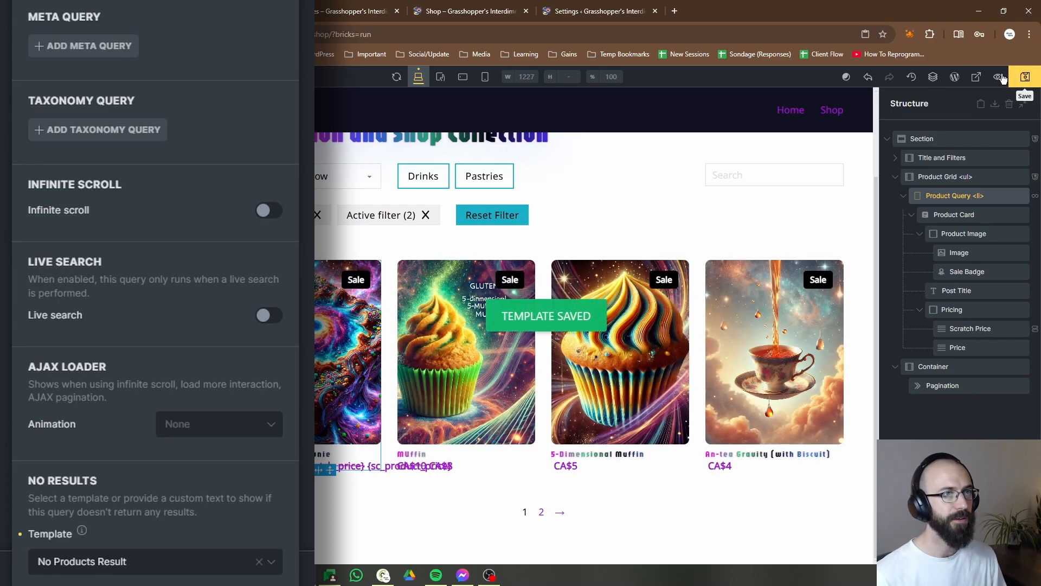
# Reload the Shop page with the "pie" search still active to check the no-results template
pyautogui.hotkey('ctrl', 'Tab')
pyautogui.hotkey('ctrl', 'Tab')
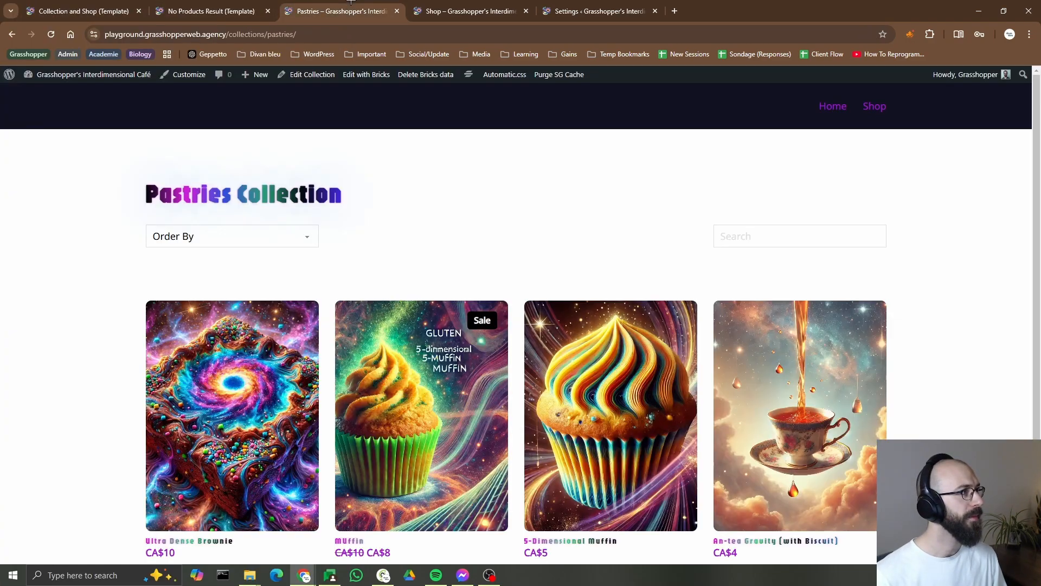
pyautogui.click(455, 9)
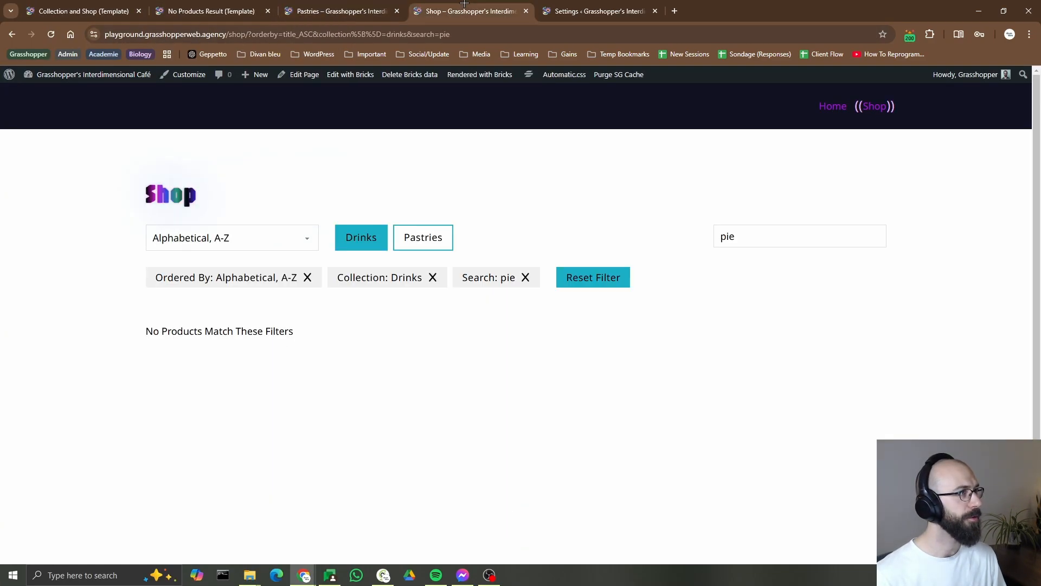
pyautogui.click(52, 34)
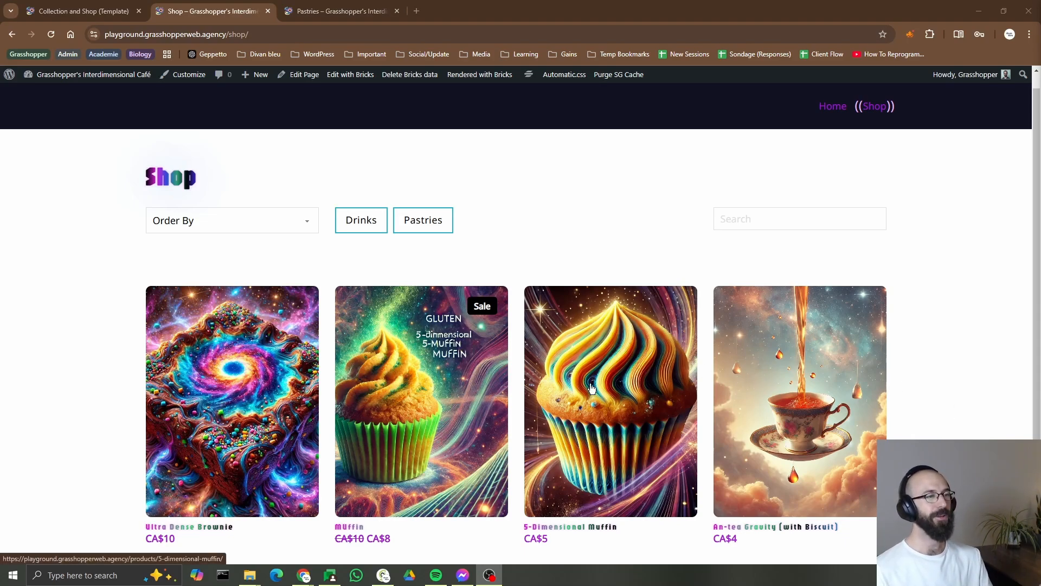
# Review the Shop and Pastries Collection pages and return to the Collection and Shop template in the builder
pyautogui.scroll(-1, 489, 274)
pyautogui.scroll(1, 489, 274)
pyautogui.click(365, 2)
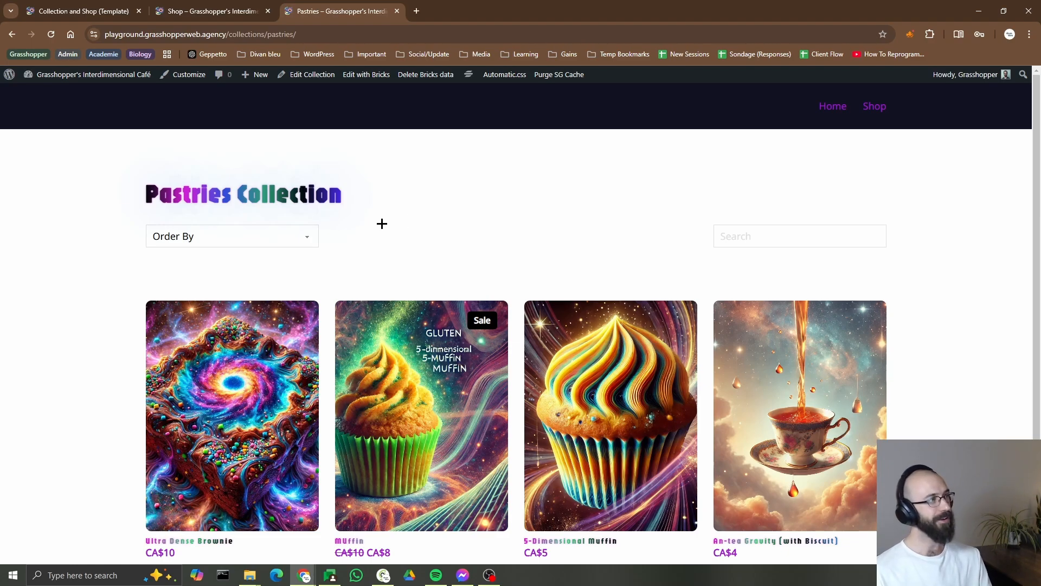
pyautogui.click(217, 3)
pyautogui.click(57, 3)
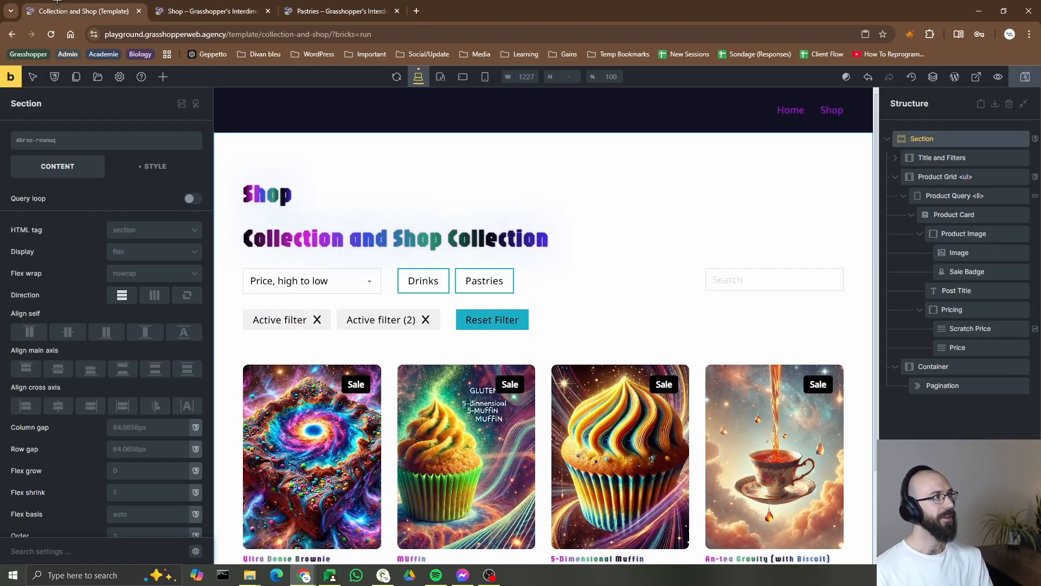